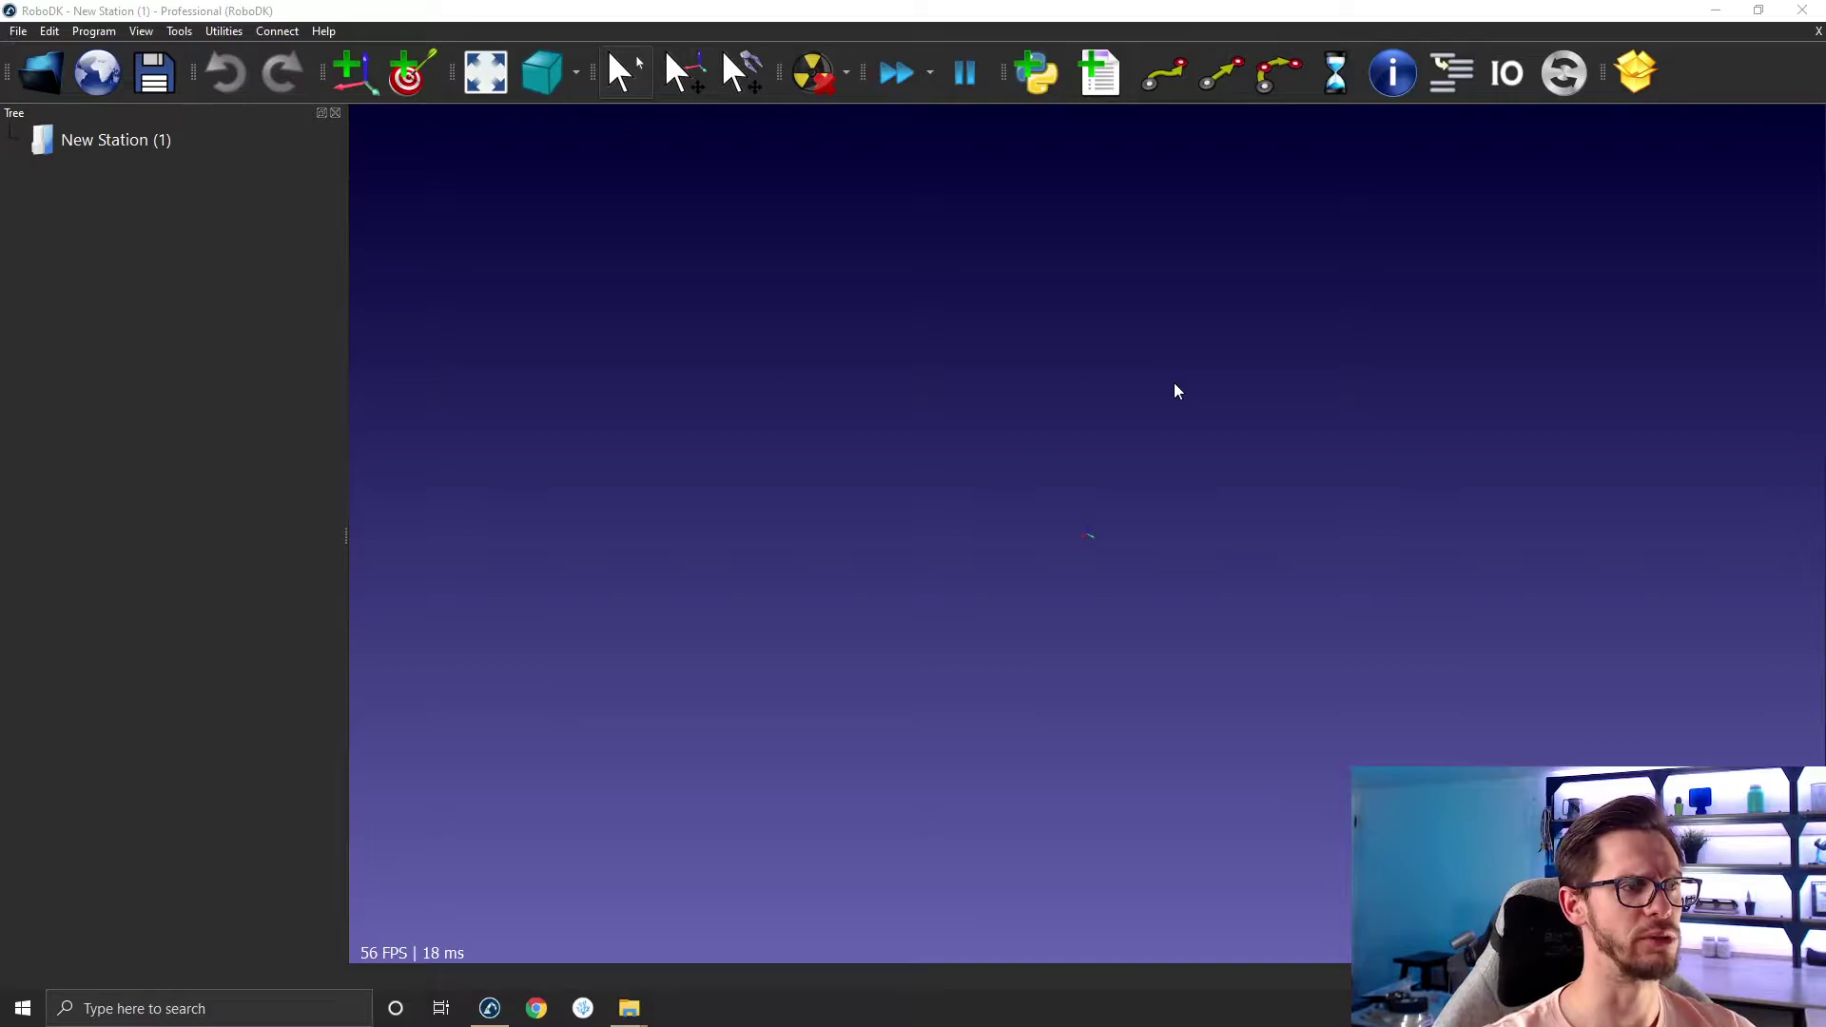
# Load the KUKA-KR-6-R900-sixx.robot file from the local RoboDK library into the empty station.
pyautogui.click(39, 72)
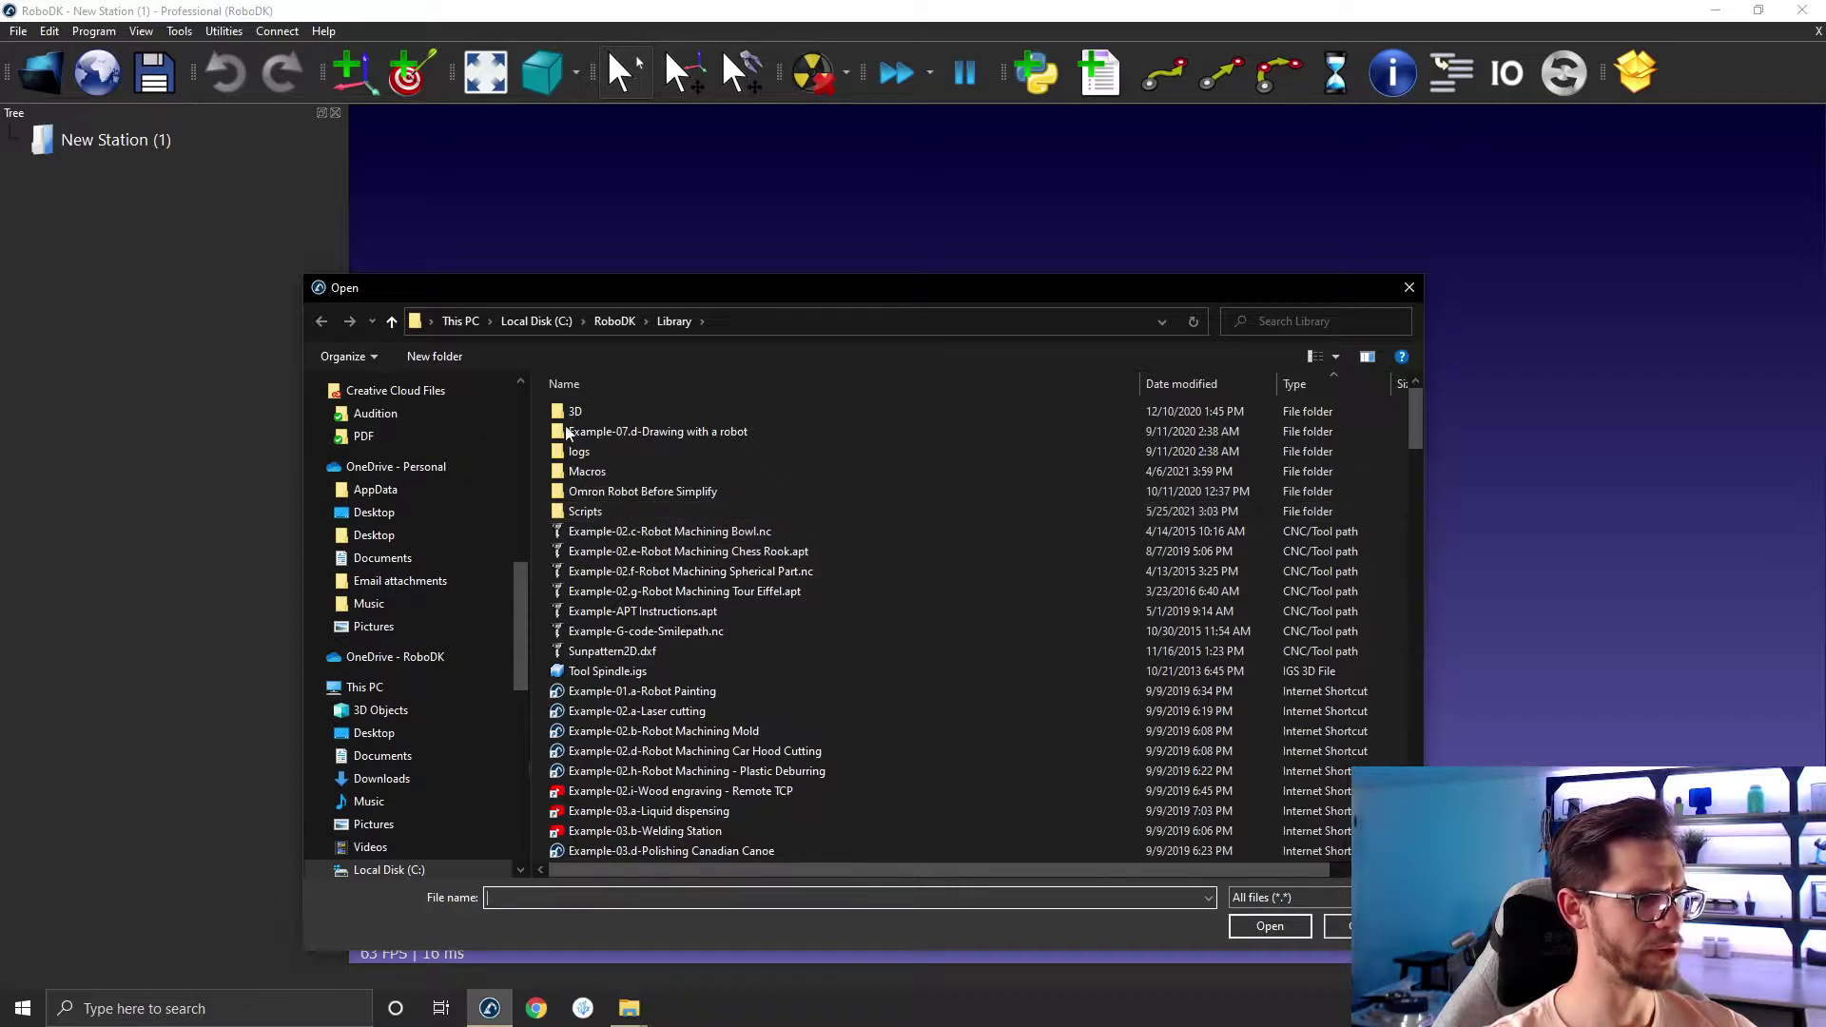
pyautogui.scroll(-15, 738, 530)
pyautogui.scroll(10, 772, 597)
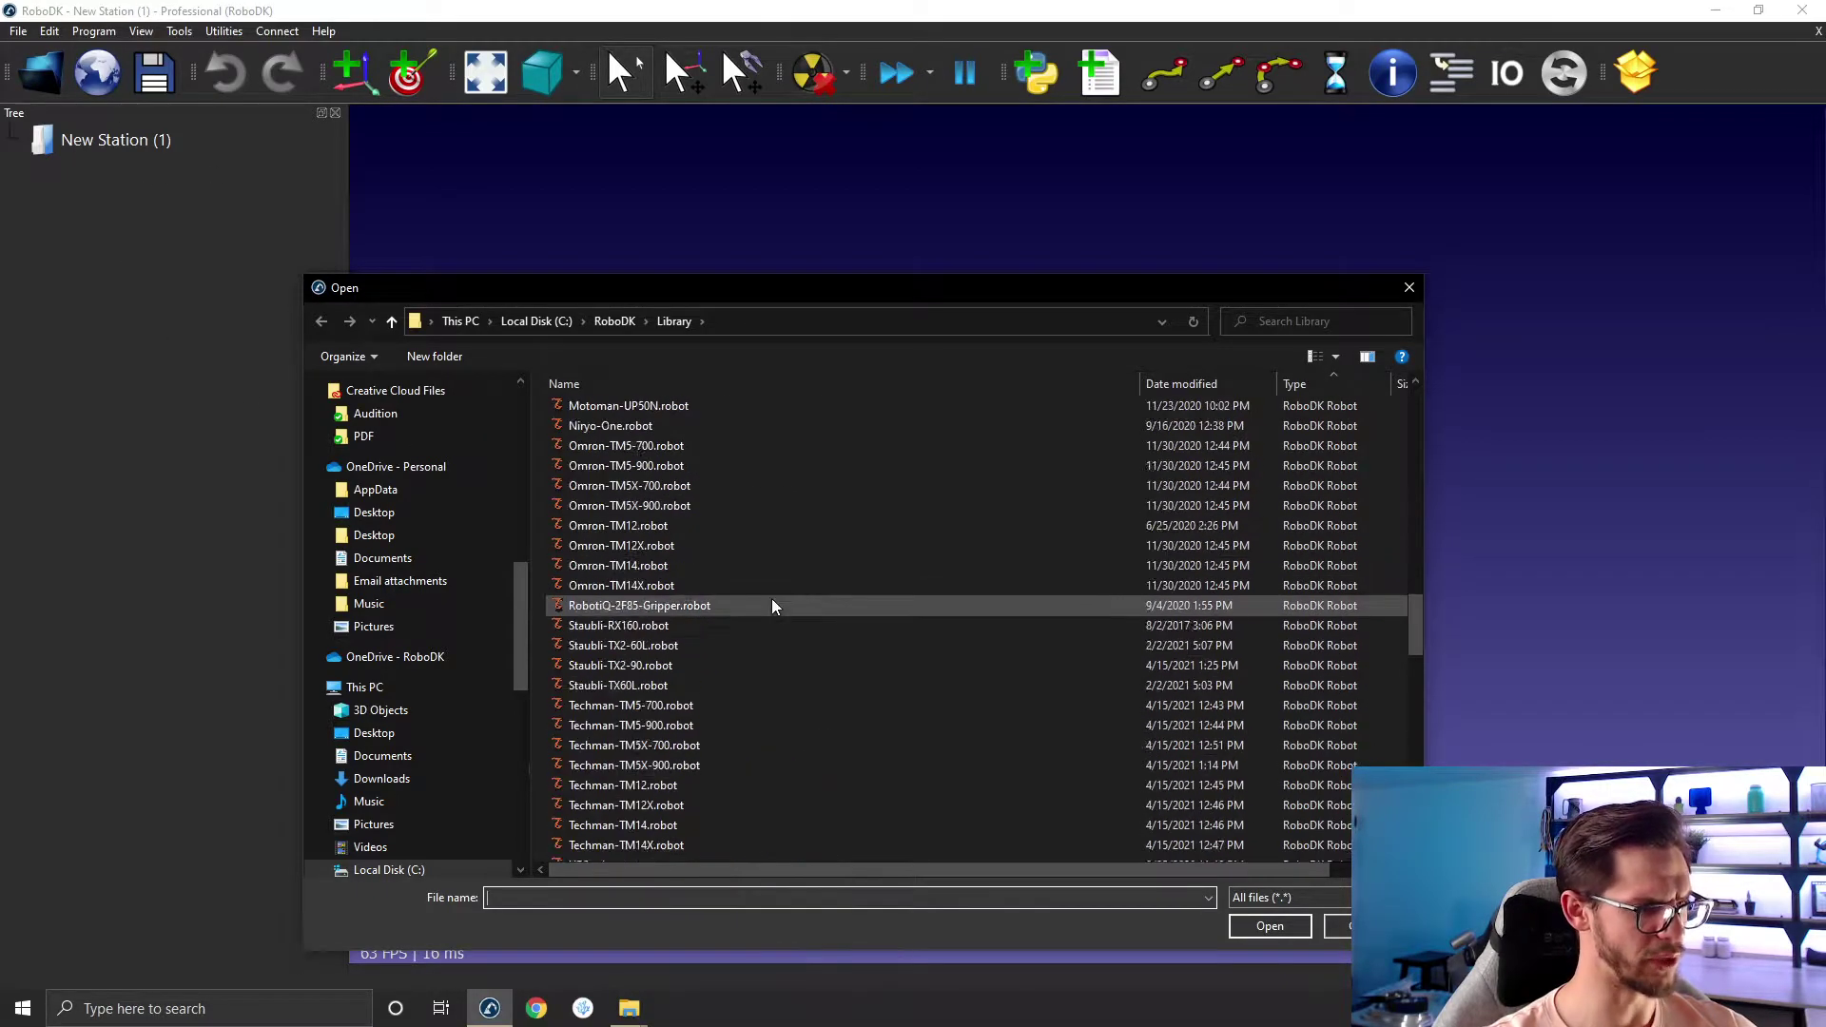
pyautogui.scroll(4, 790, 614)
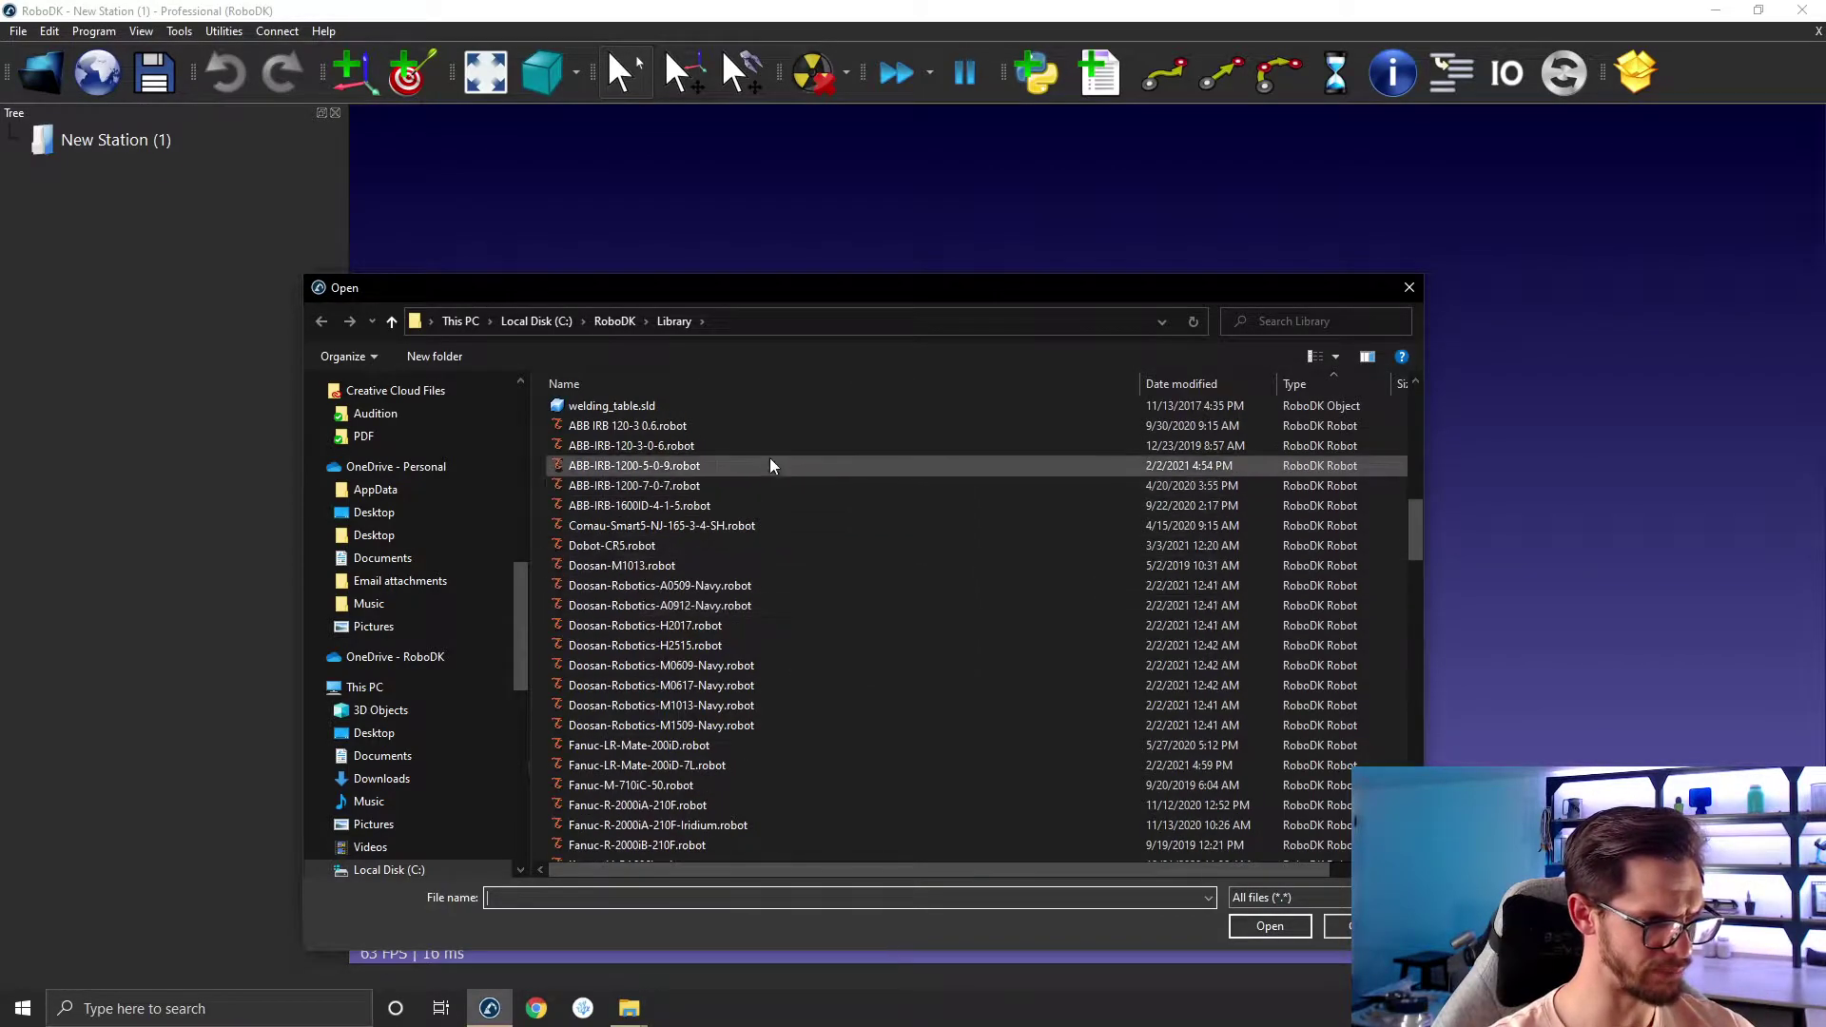
pyautogui.scroll(-4, 751, 604)
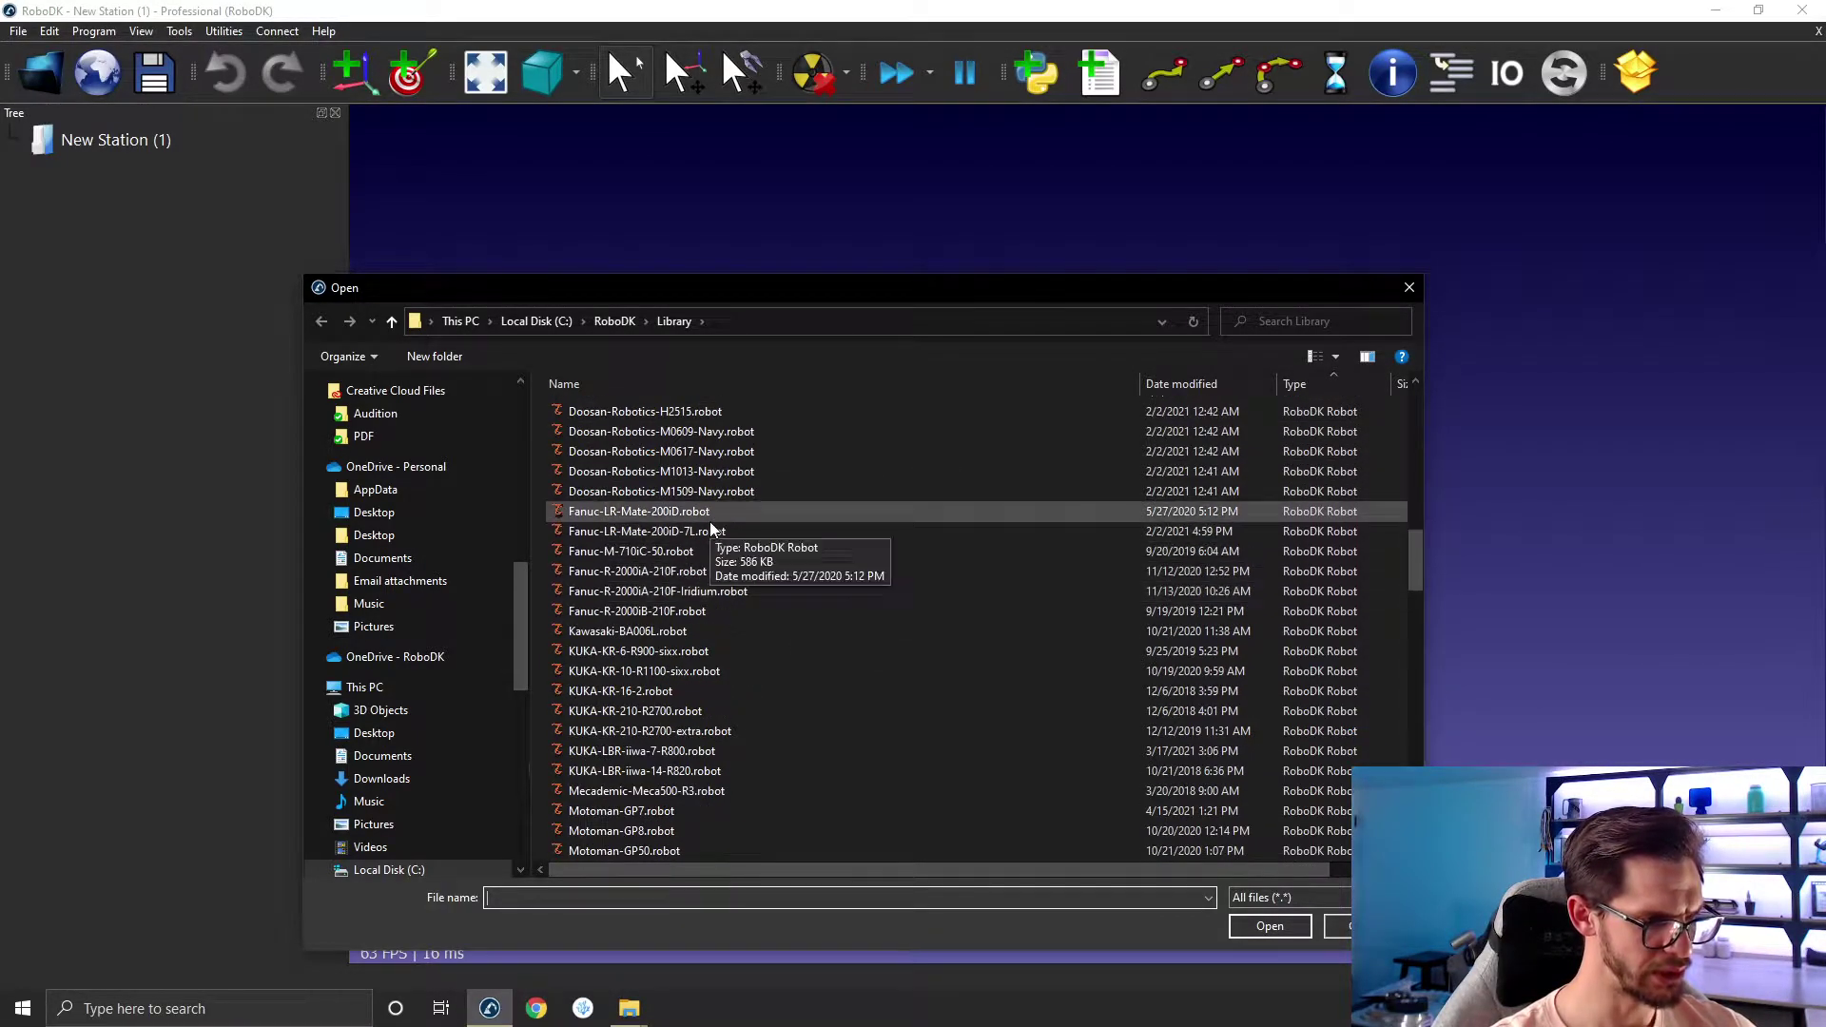
pyautogui.doubleClick(678, 652)
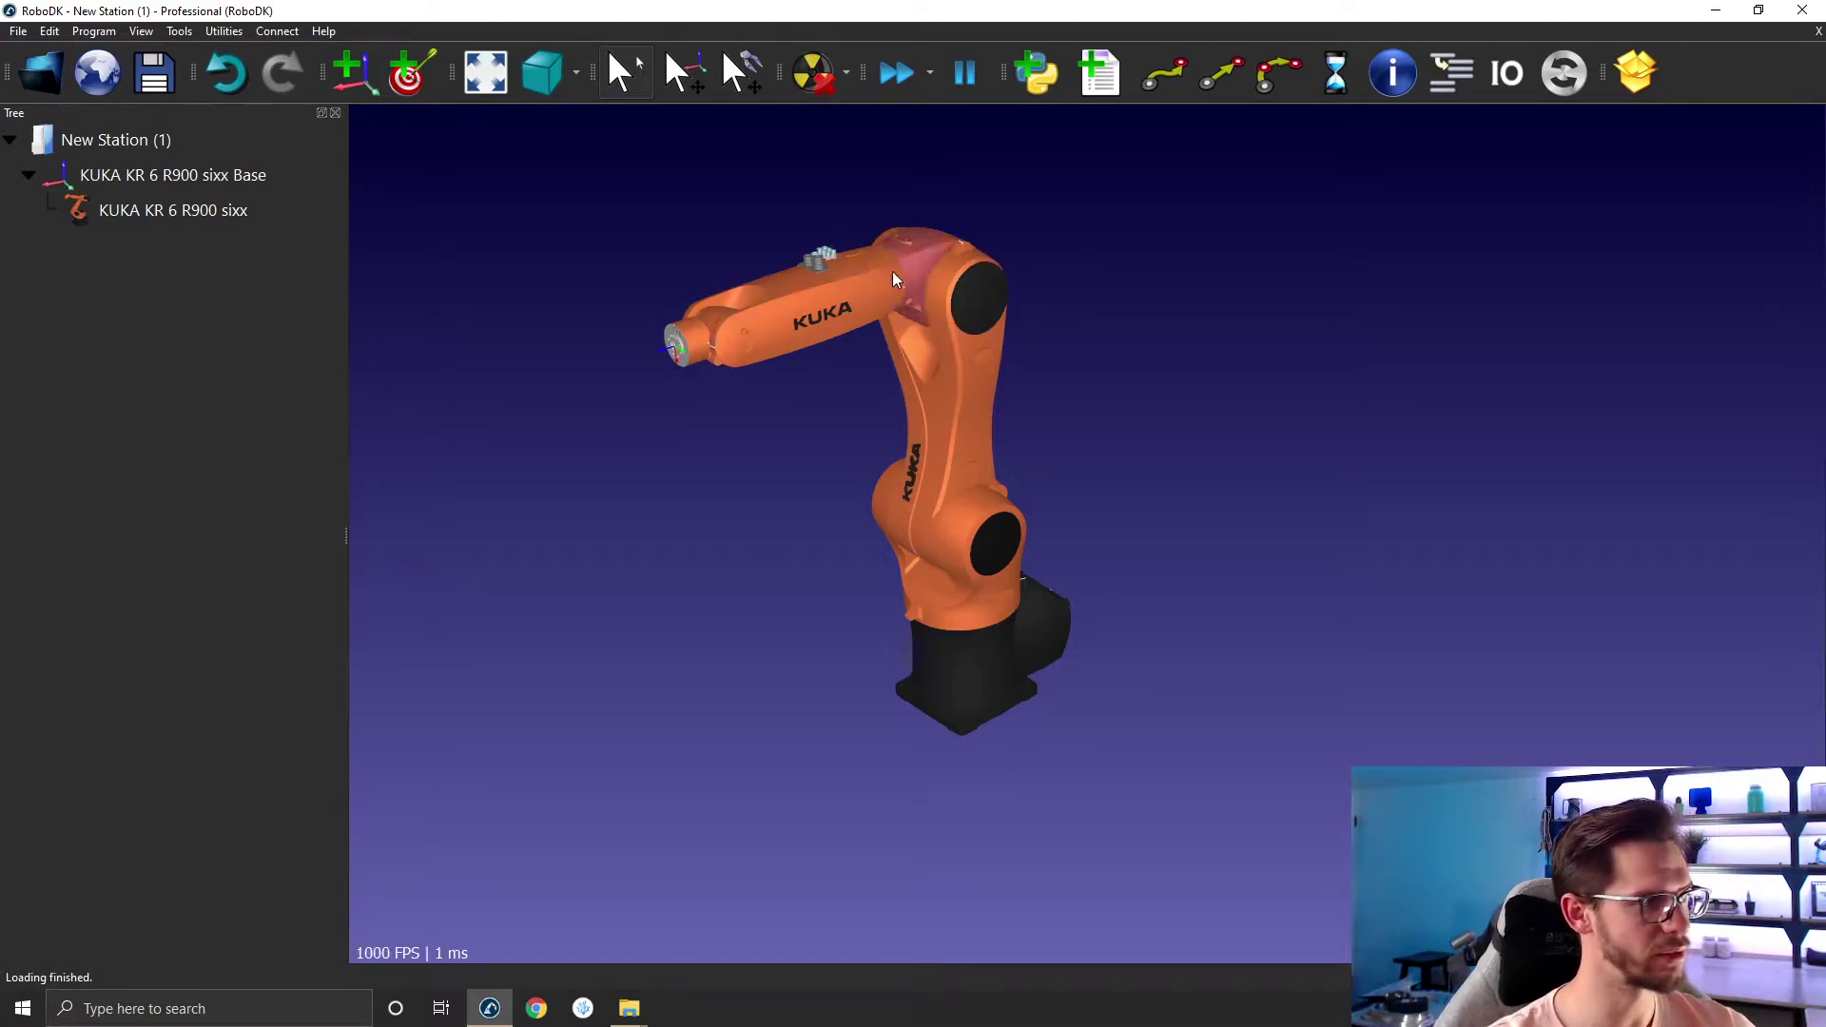
# Load the UR5e.robot file from the local library into the station alongside the KUKA robot.
pyautogui.click(39, 73)
pyautogui.scroll(-10, 626, 573)
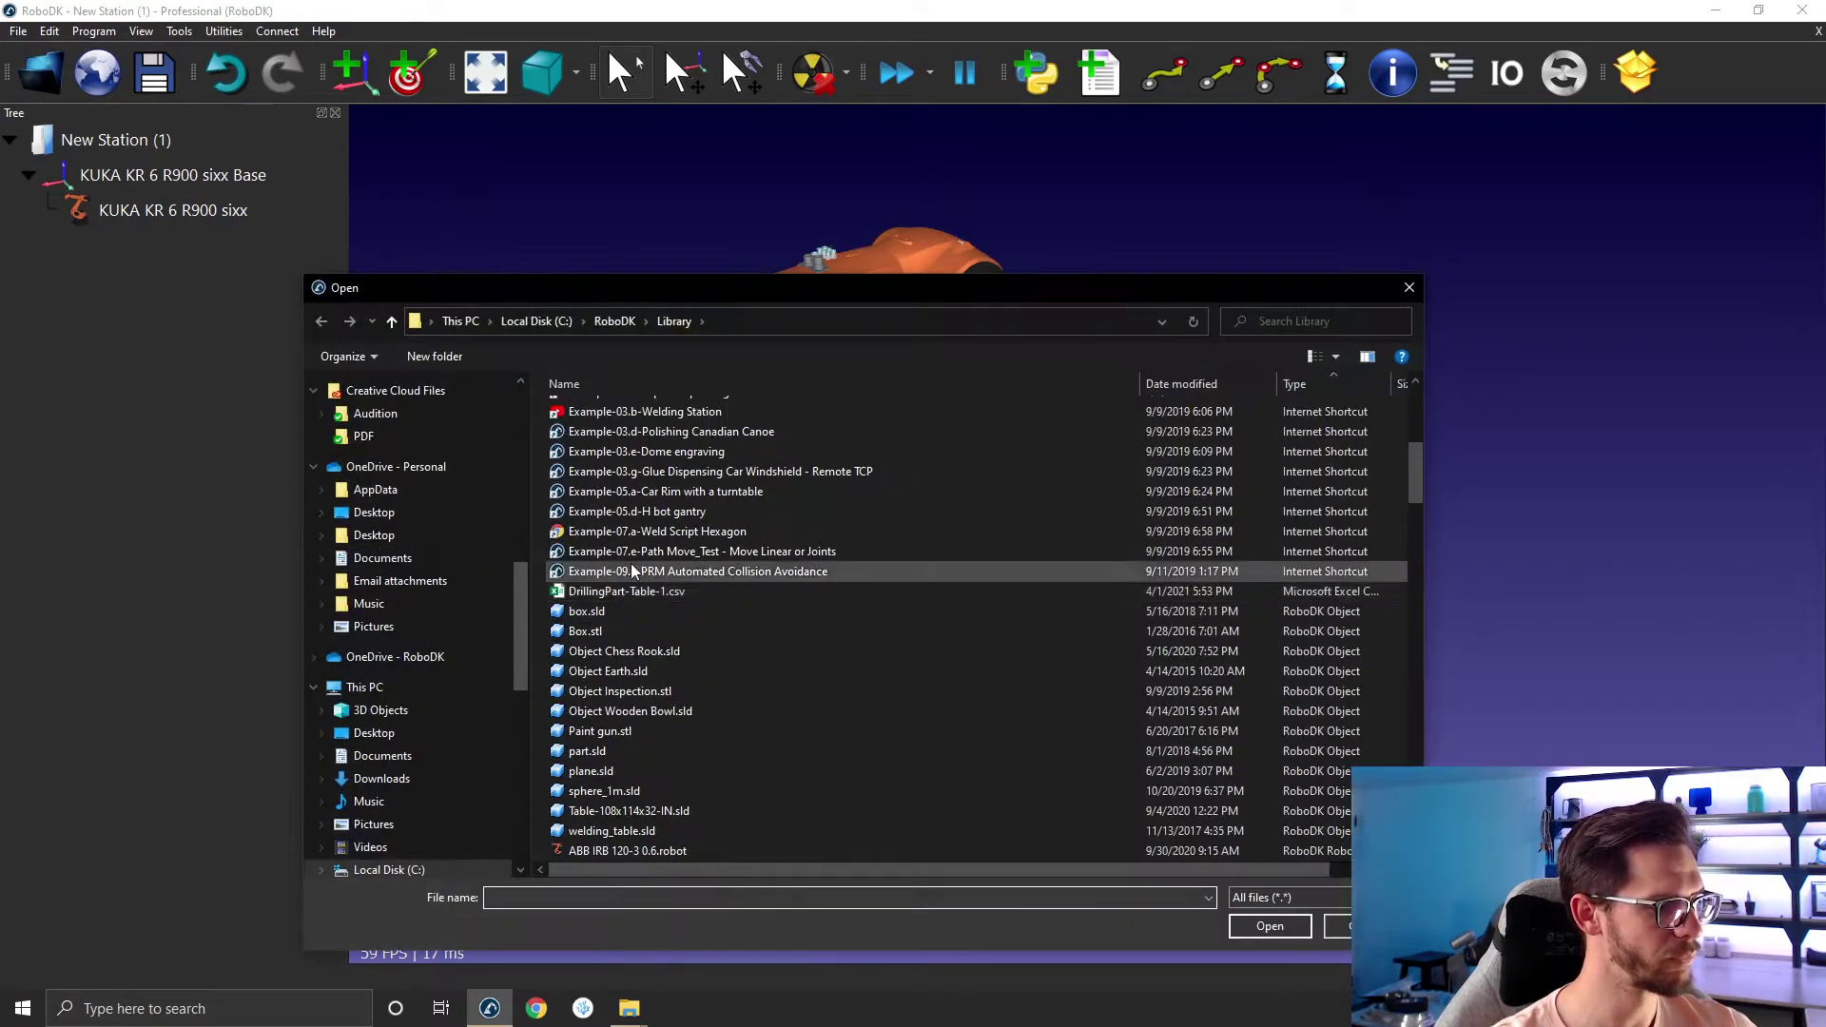
pyautogui.scroll(-15, 655, 580)
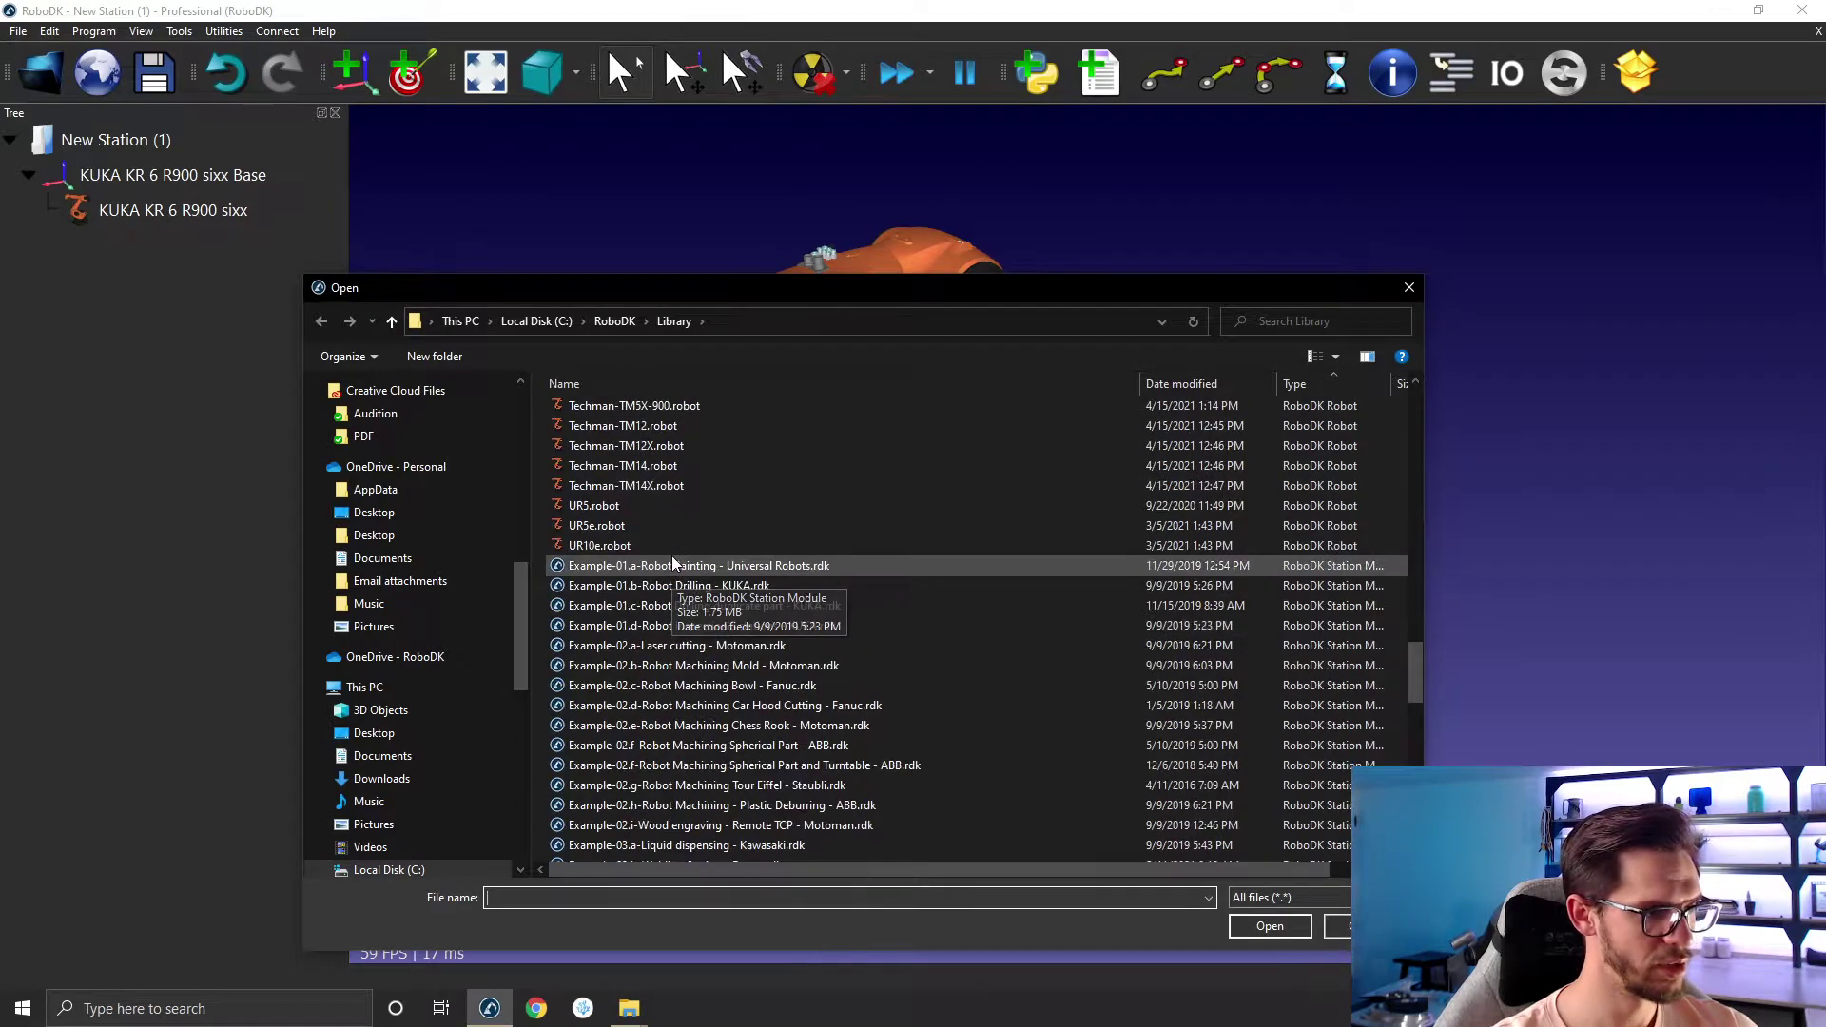
pyautogui.doubleClick(644, 526)
pyautogui.moveTo(1126, 618); pyautogui.dragTo(1110, 475)
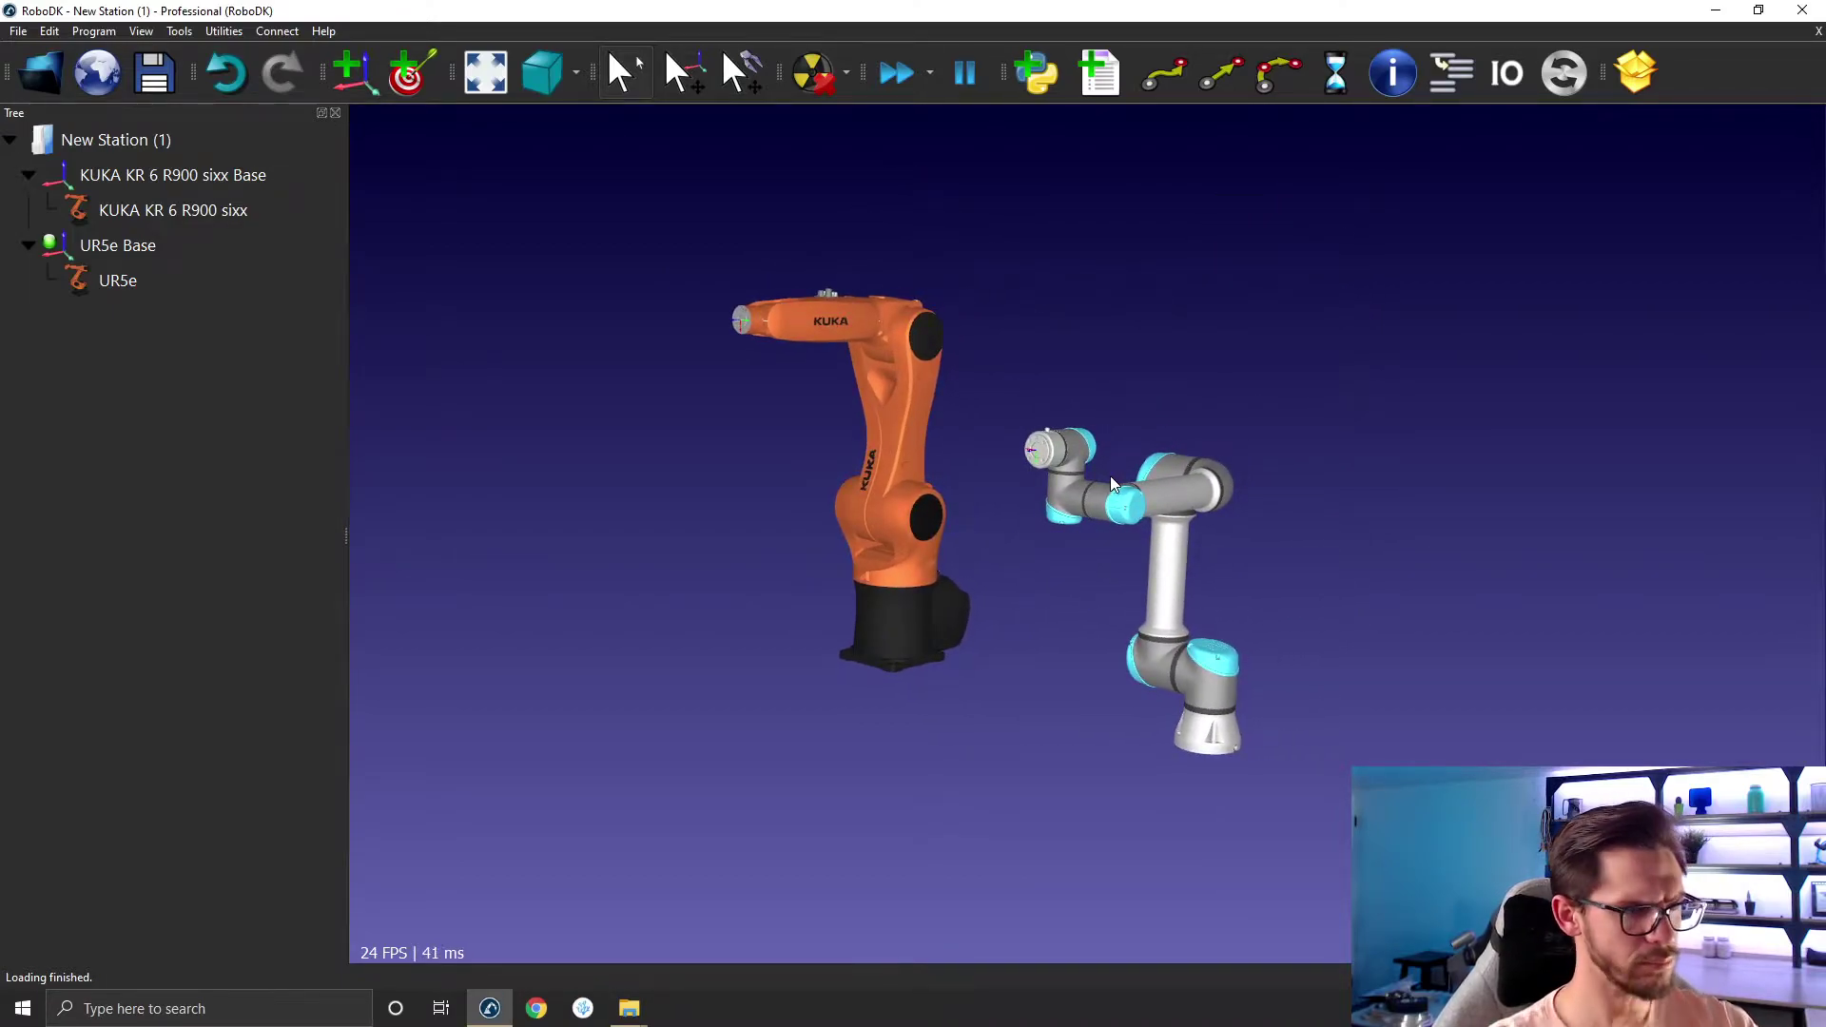
# Open the KUKA robot's properties and examine each position and rotation value of its tool frame with respect to the reference frame.
pyautogui.doubleClick(905, 352)
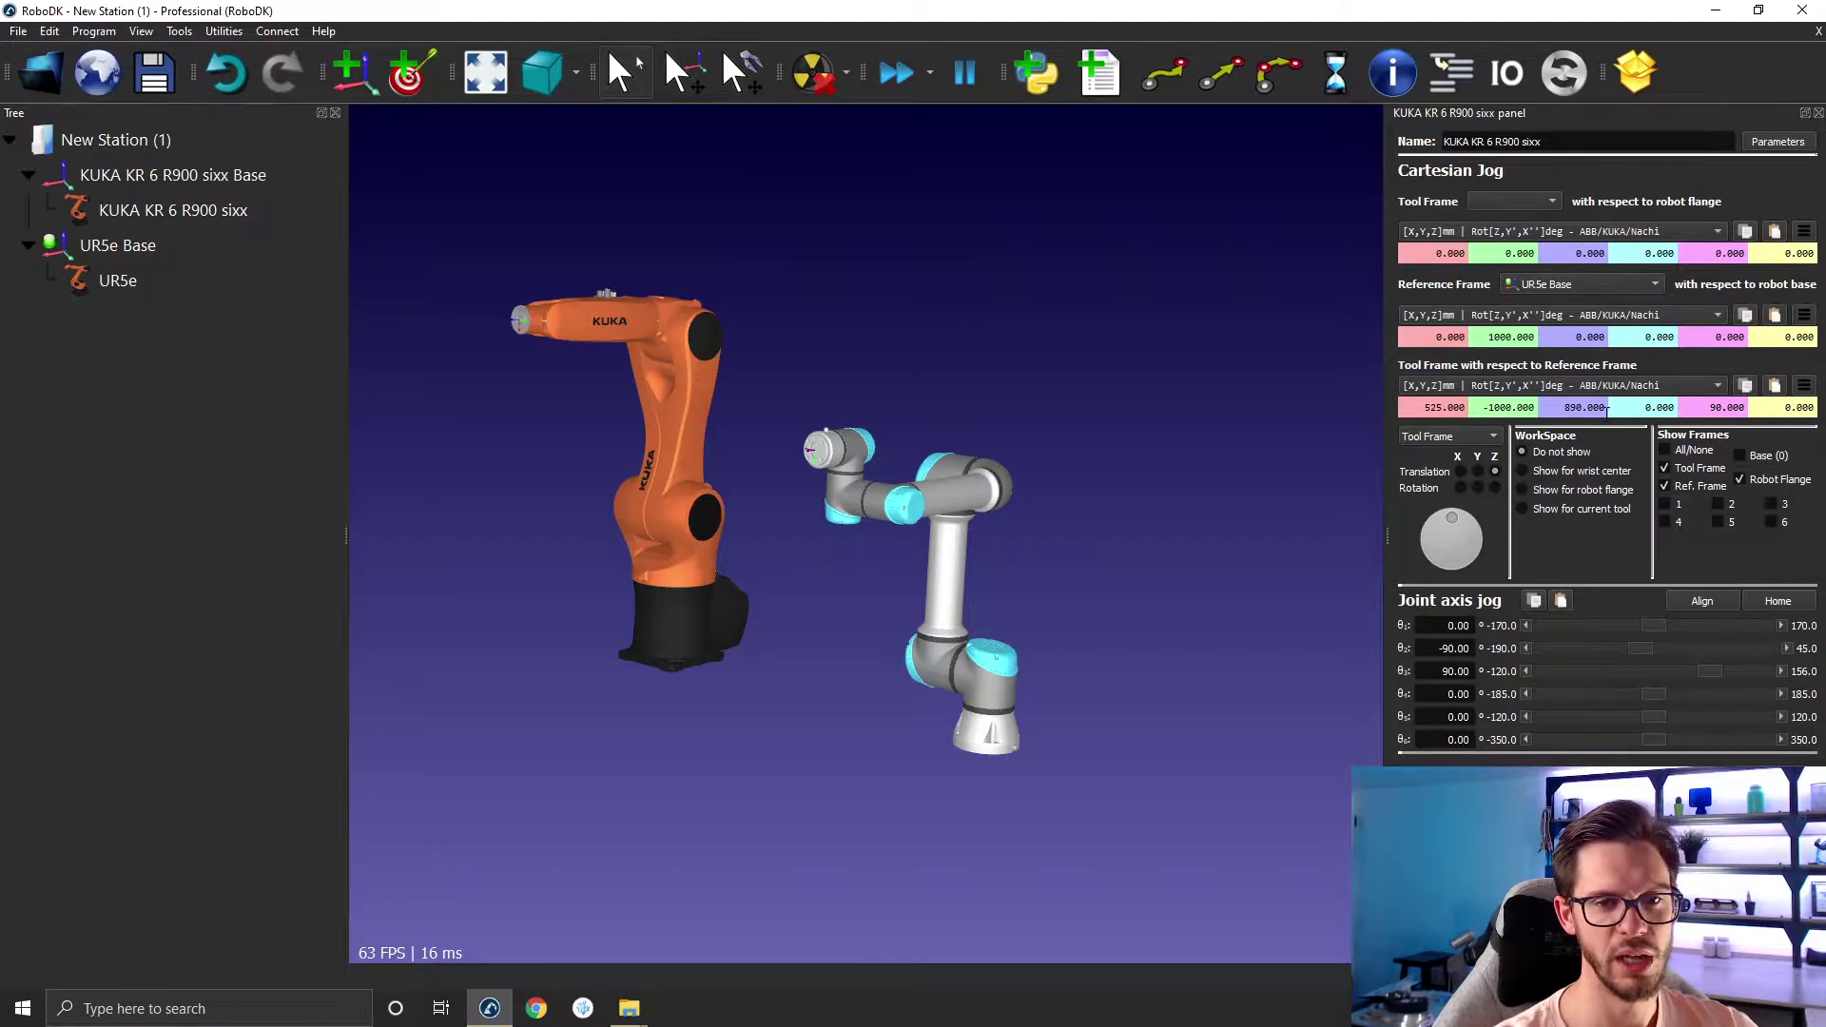
pyautogui.moveTo(1423, 407); pyautogui.dragTo(1468, 408)
pyautogui.press('Tab')
pyautogui.press('Tab')
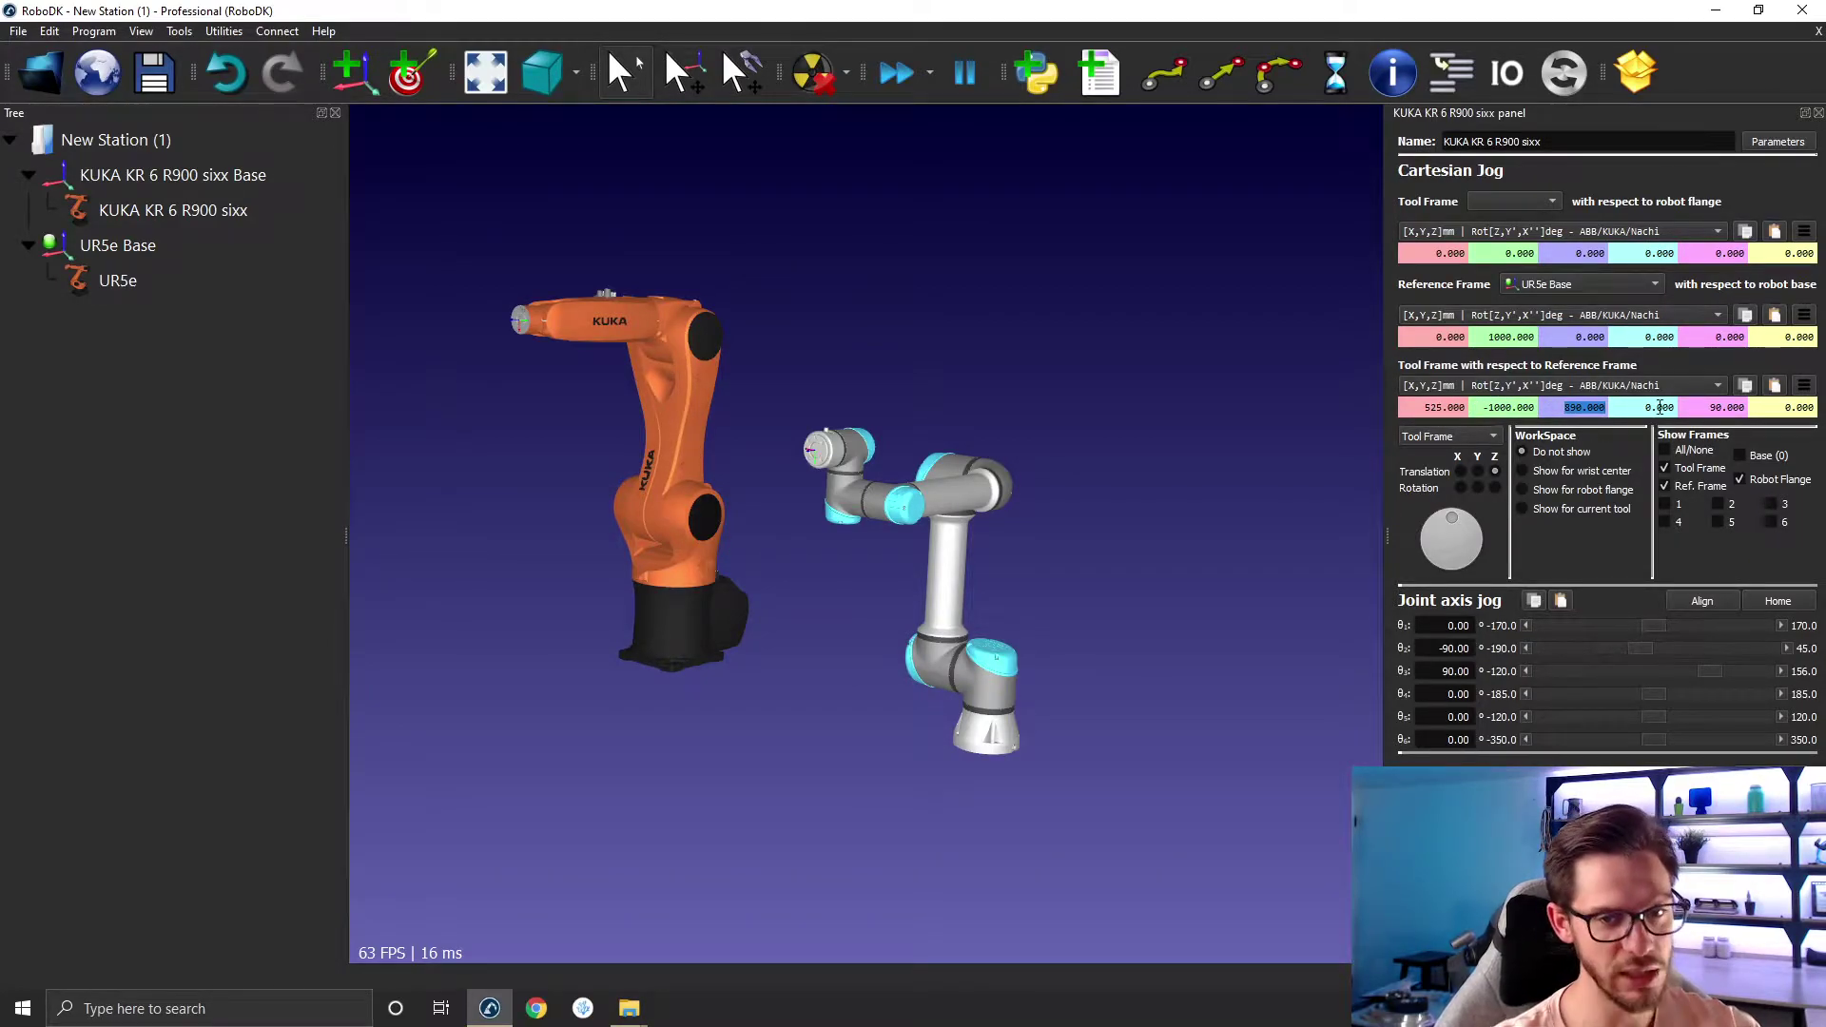
pyautogui.press('Tab')
pyautogui.press('Tab')
pyautogui.press('Tab')
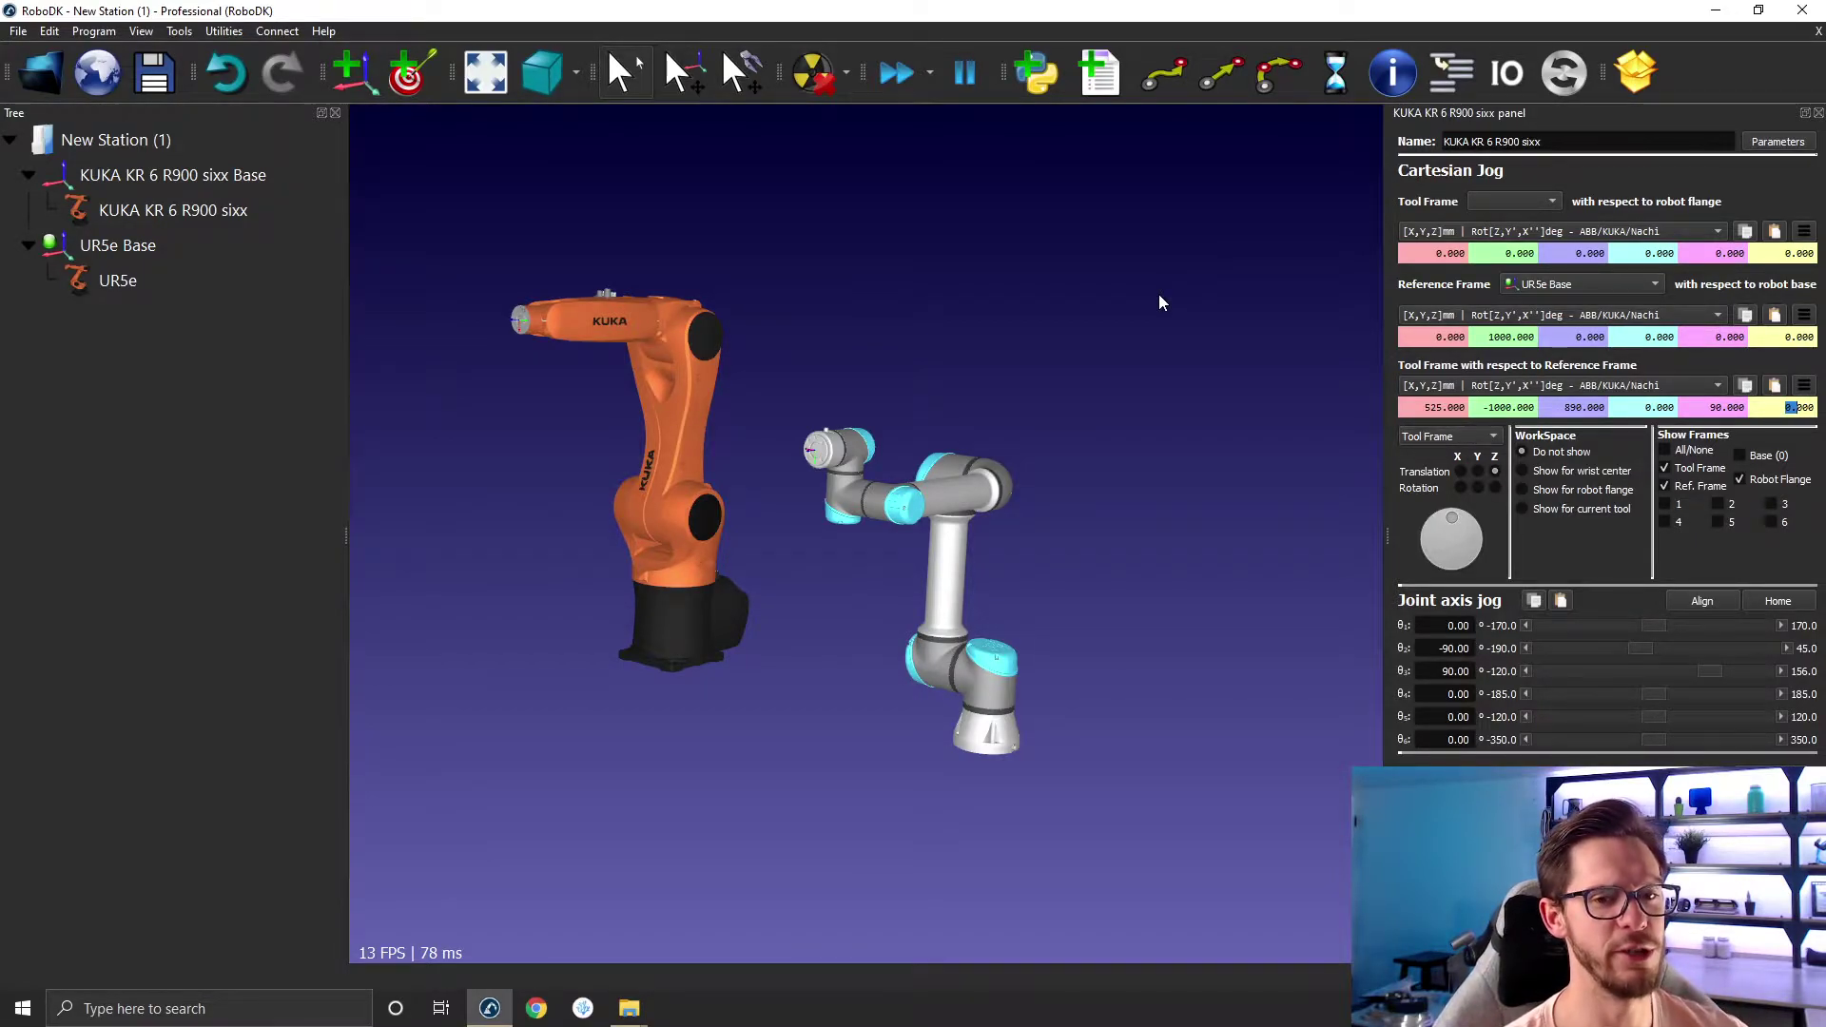
# Open the UR5e robot's properties and place them beside the KUKA's, keeping both robots in view.
pyautogui.doubleClick(907, 509)
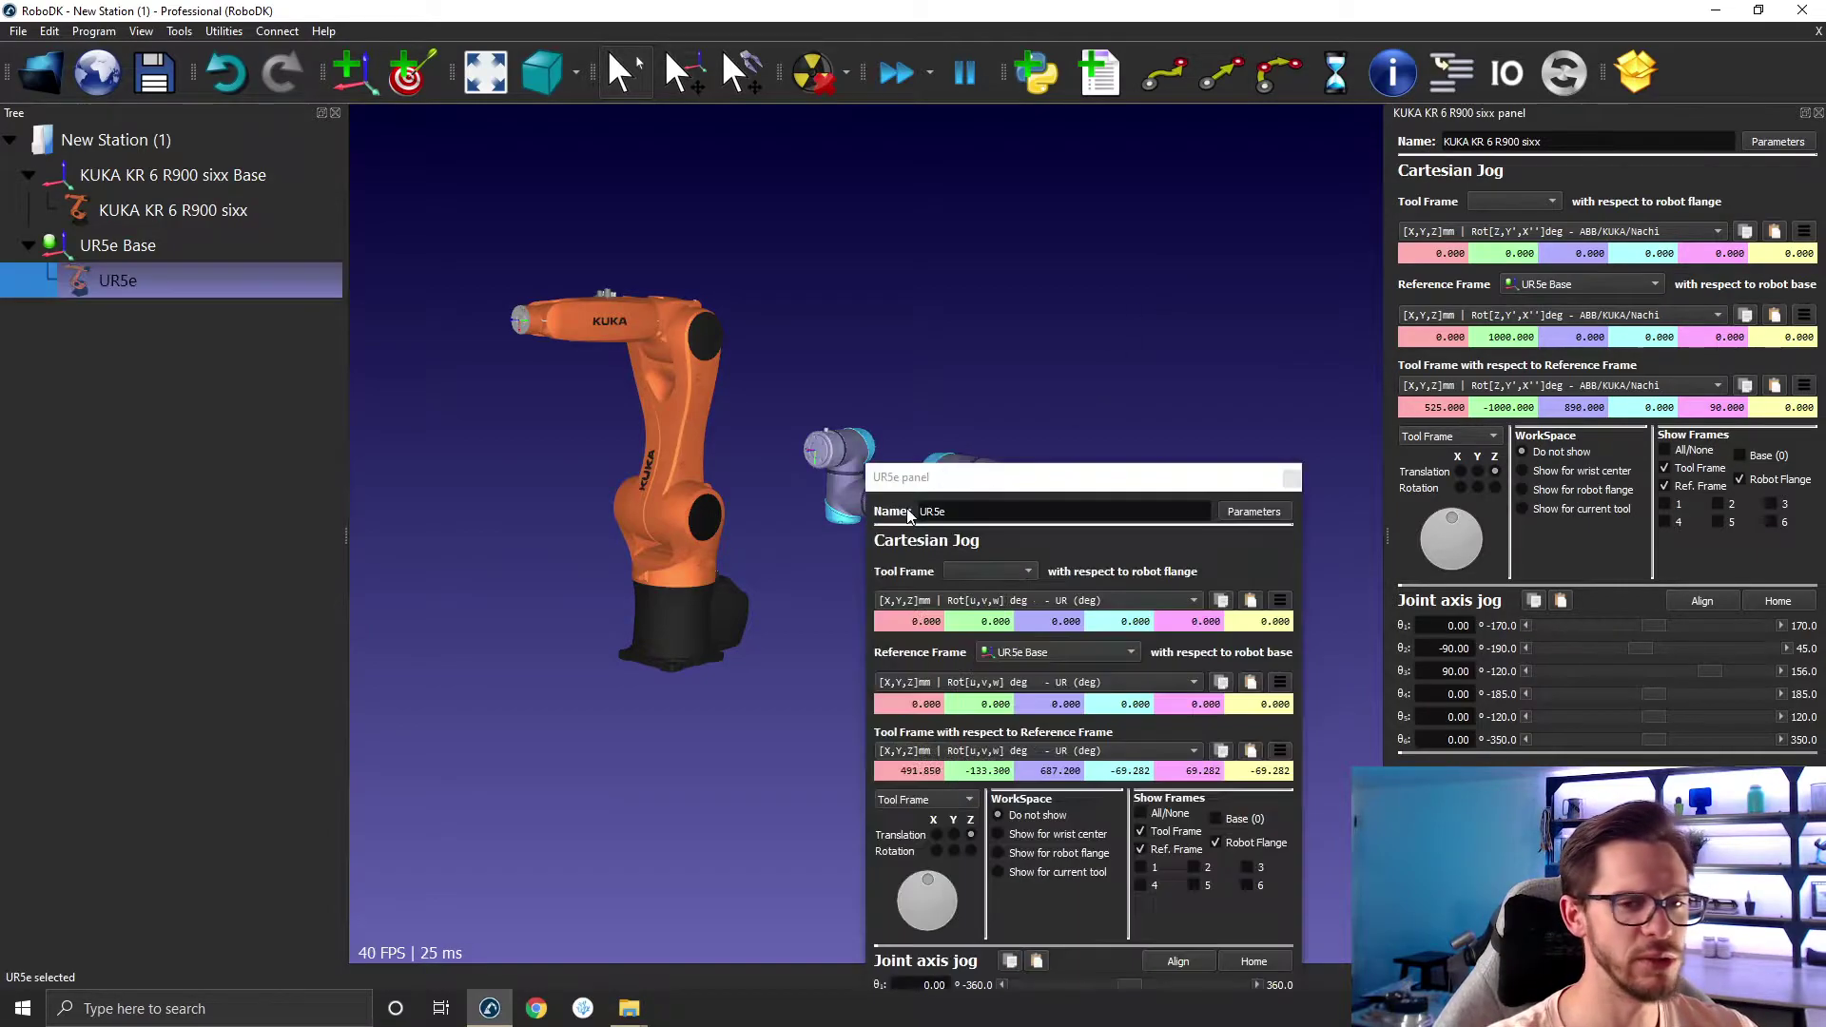
pyautogui.moveTo(1098, 487); pyautogui.dragTo(1176, 116)
pyautogui.moveTo(767, 415); pyautogui.dragTo(696, 420)
pyautogui.scroll(2, 682, 463)
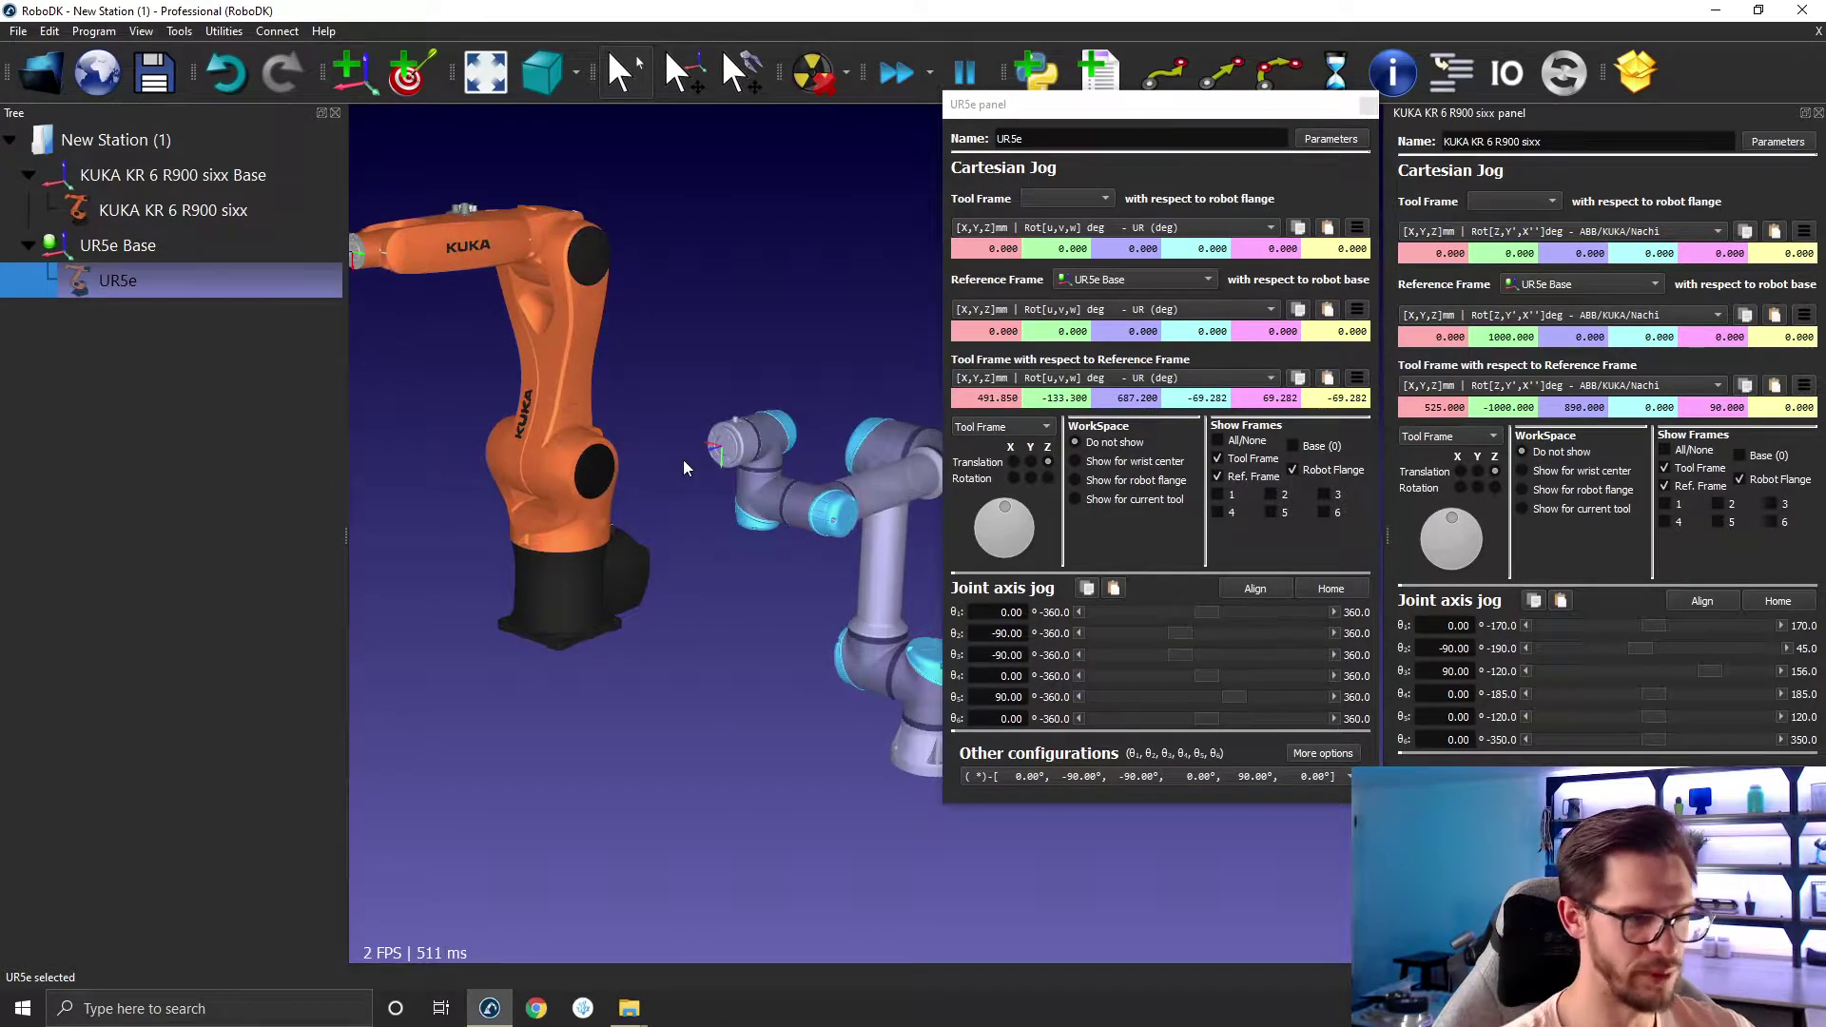
pyautogui.scroll(-2, 683, 460)
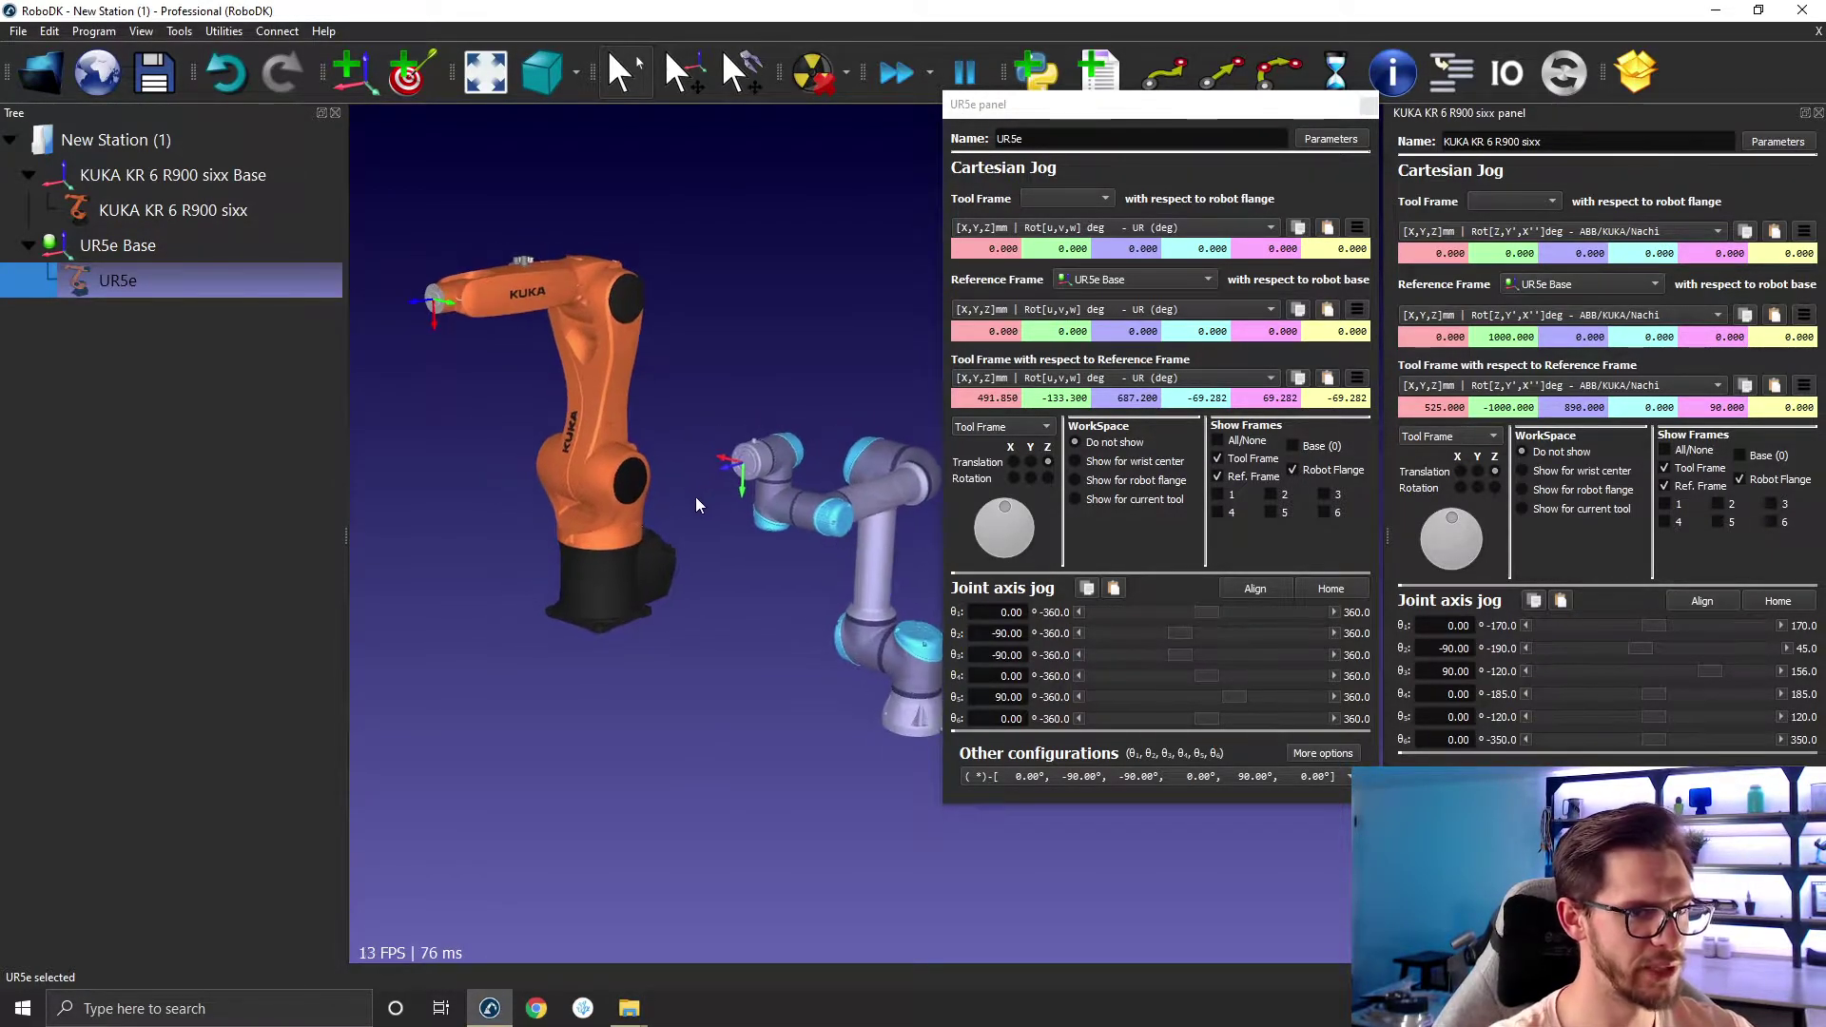
# Set joint 6 of the UR5e to 90° so its tool frame orientation matches the KUKA's.
pyautogui.moveTo(1214, 718); pyautogui.dragTo(1242, 723)
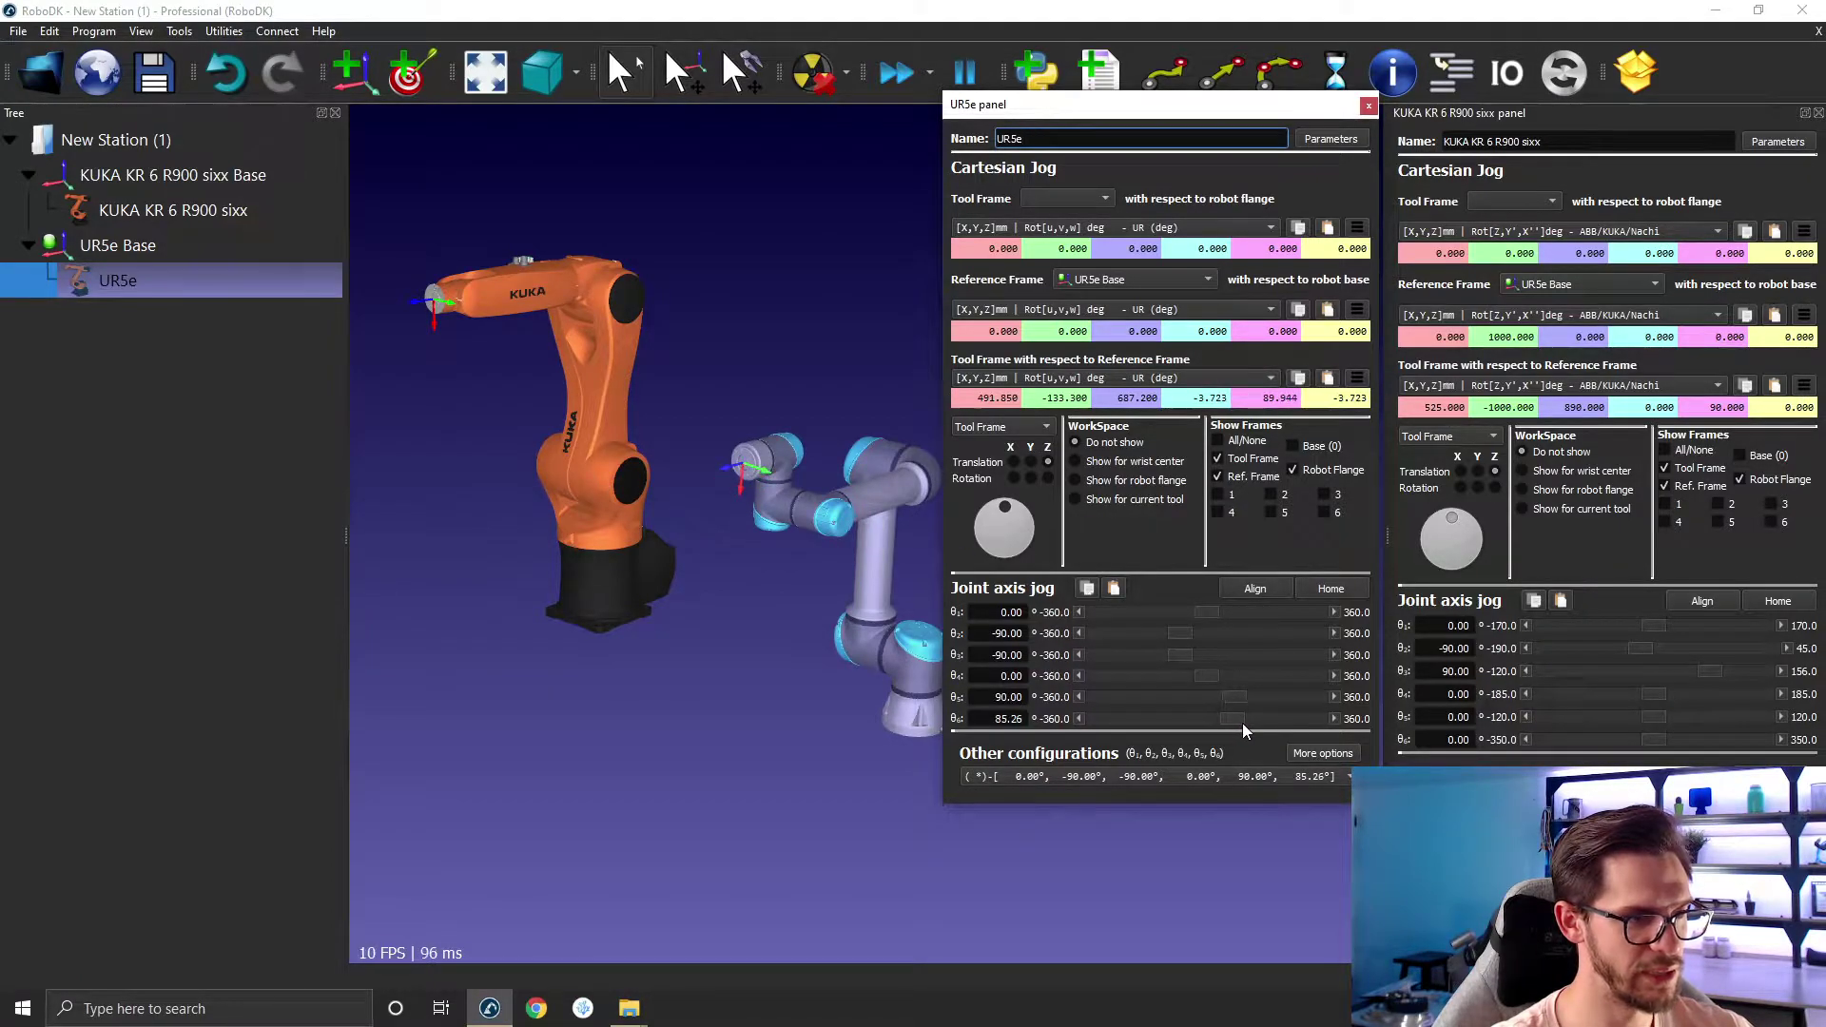
pyautogui.write('90')
pyautogui.press('Return')
pyautogui.click(744, 721)
pyautogui.moveTo(744, 721); pyautogui.dragTo(853, 521)
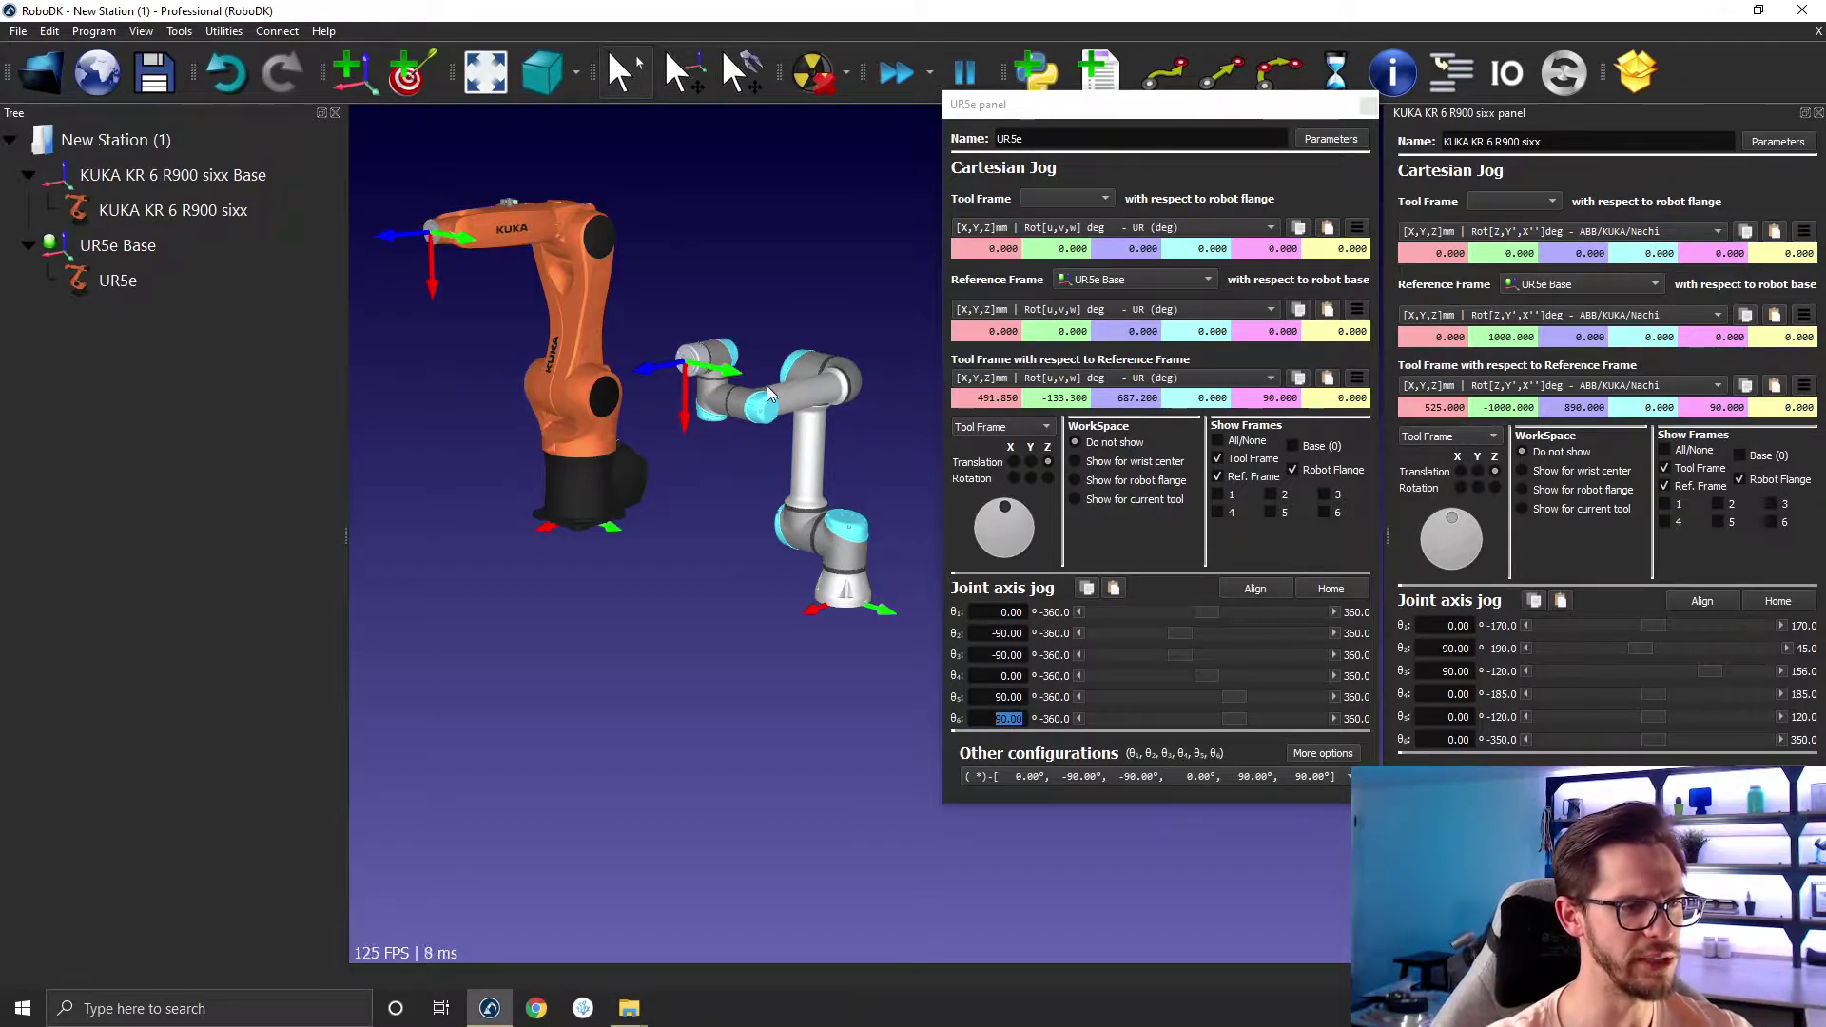
# Undock the KUKA panel and arrange both robot panels on either side of the robots, shortening them to fit.
pyautogui.moveTo(1322, 105); pyautogui.dragTo(1226, 204)
pyautogui.moveTo(1560, 115); pyautogui.dragTo(651, 205)
pyautogui.moveTo(1130, 206); pyautogui.dragTo(1669, 126)
pyautogui.moveTo(704, 183); pyautogui.dragTo(405, 127)
pyautogui.moveTo(446, 986); pyautogui.dragTo(437, 823)
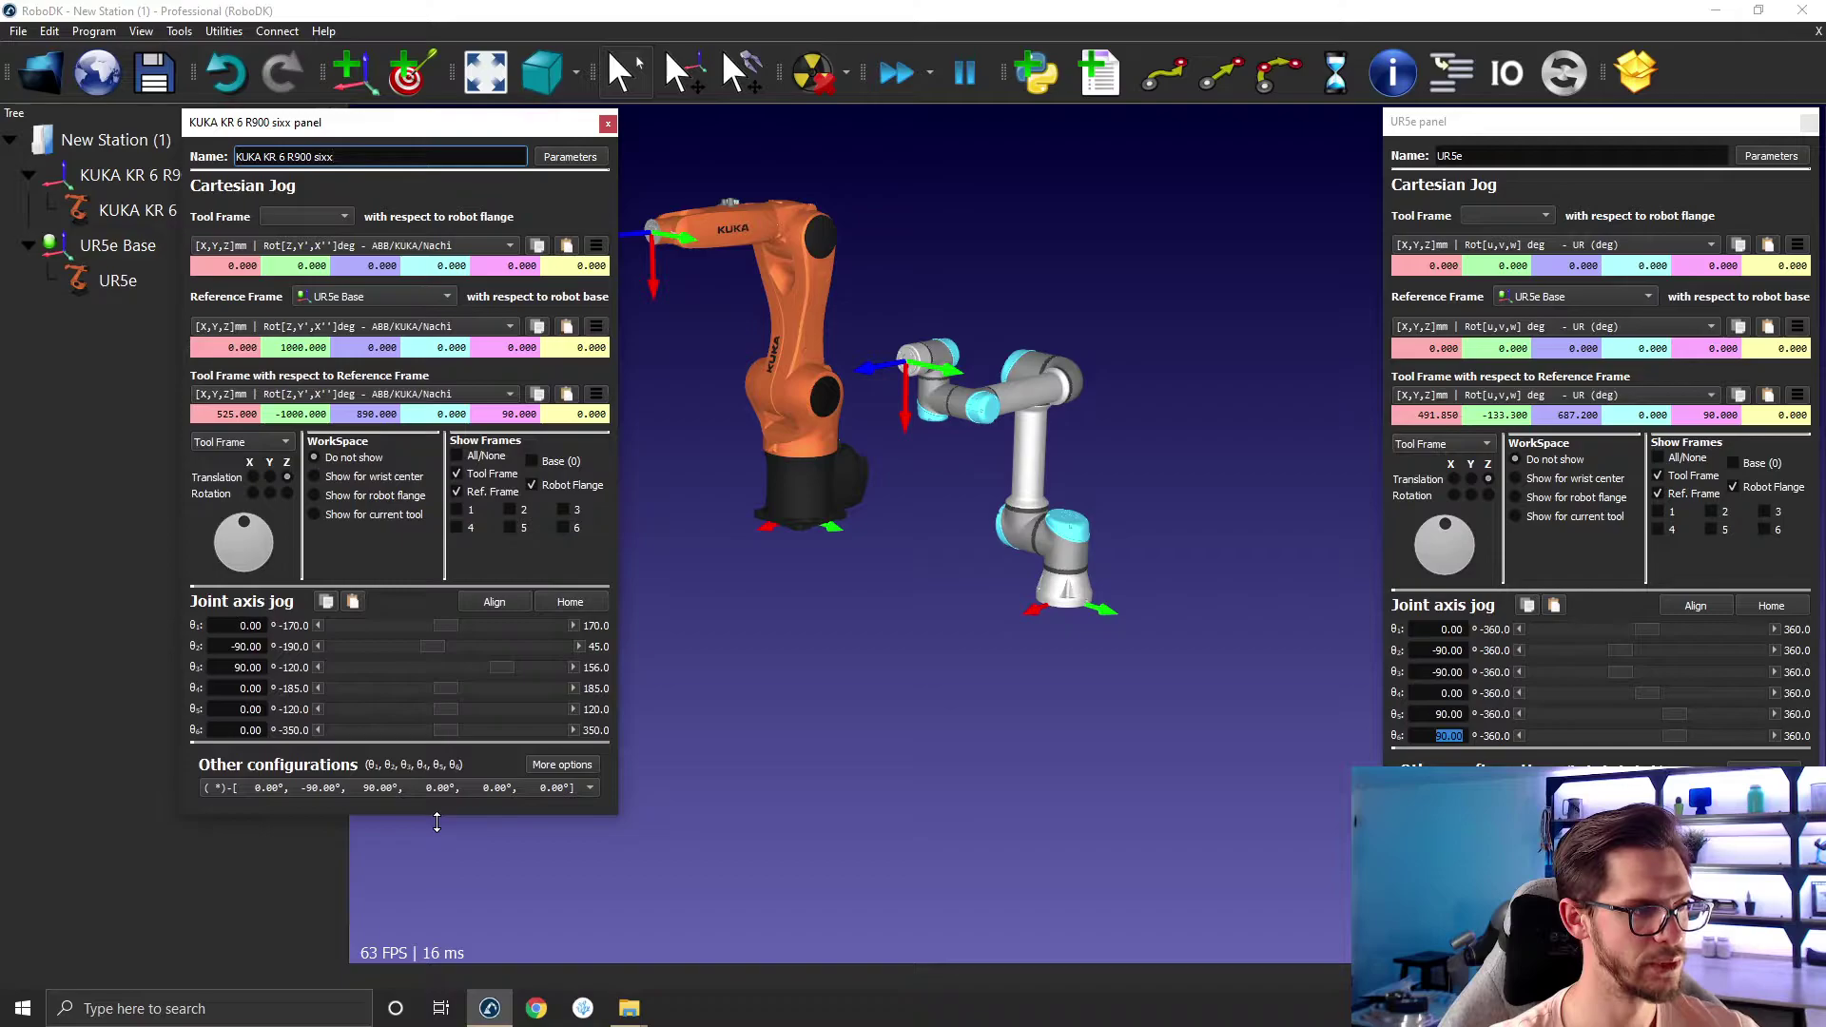
pyautogui.moveTo(1559, 825); pyautogui.dragTo(1556, 803)
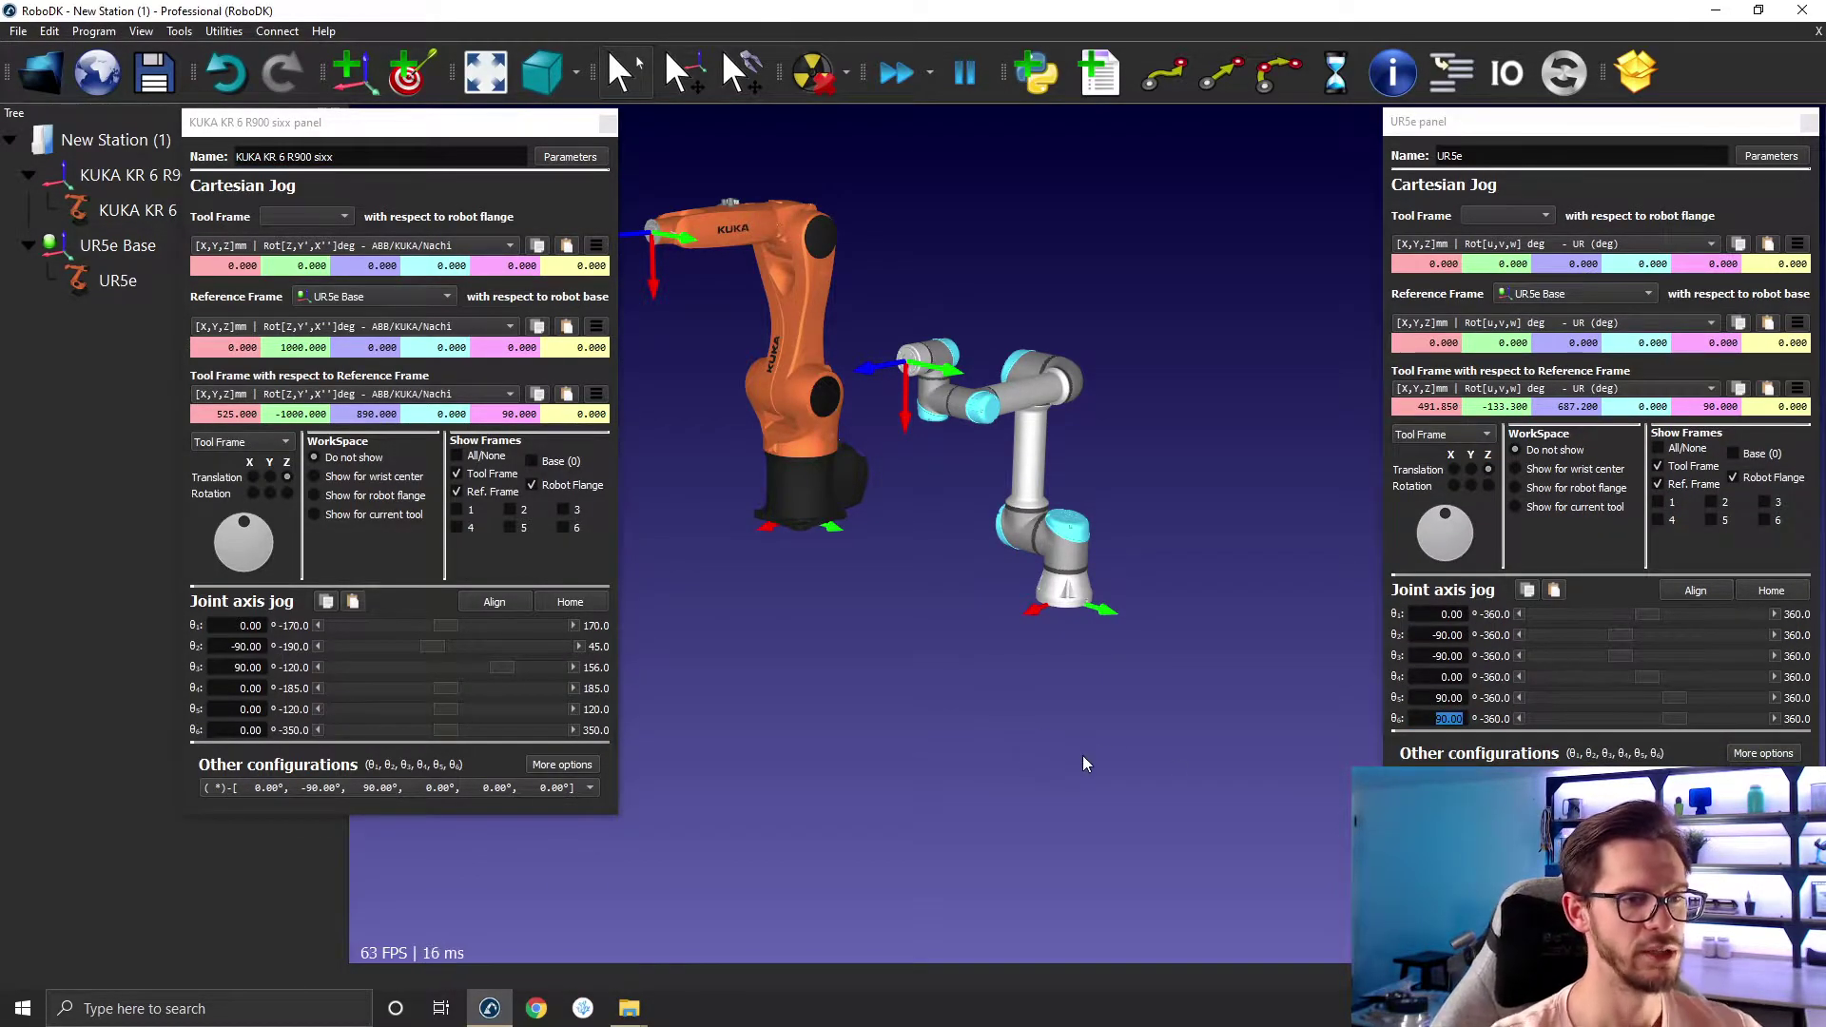
# Compare the rotation values of the KUKA and UR5e tool frames with respect to the reference frame.
pyautogui.scroll(2, 822, 409)
pyautogui.moveTo(822, 409); pyautogui.dragTo(894, 345, button='right')
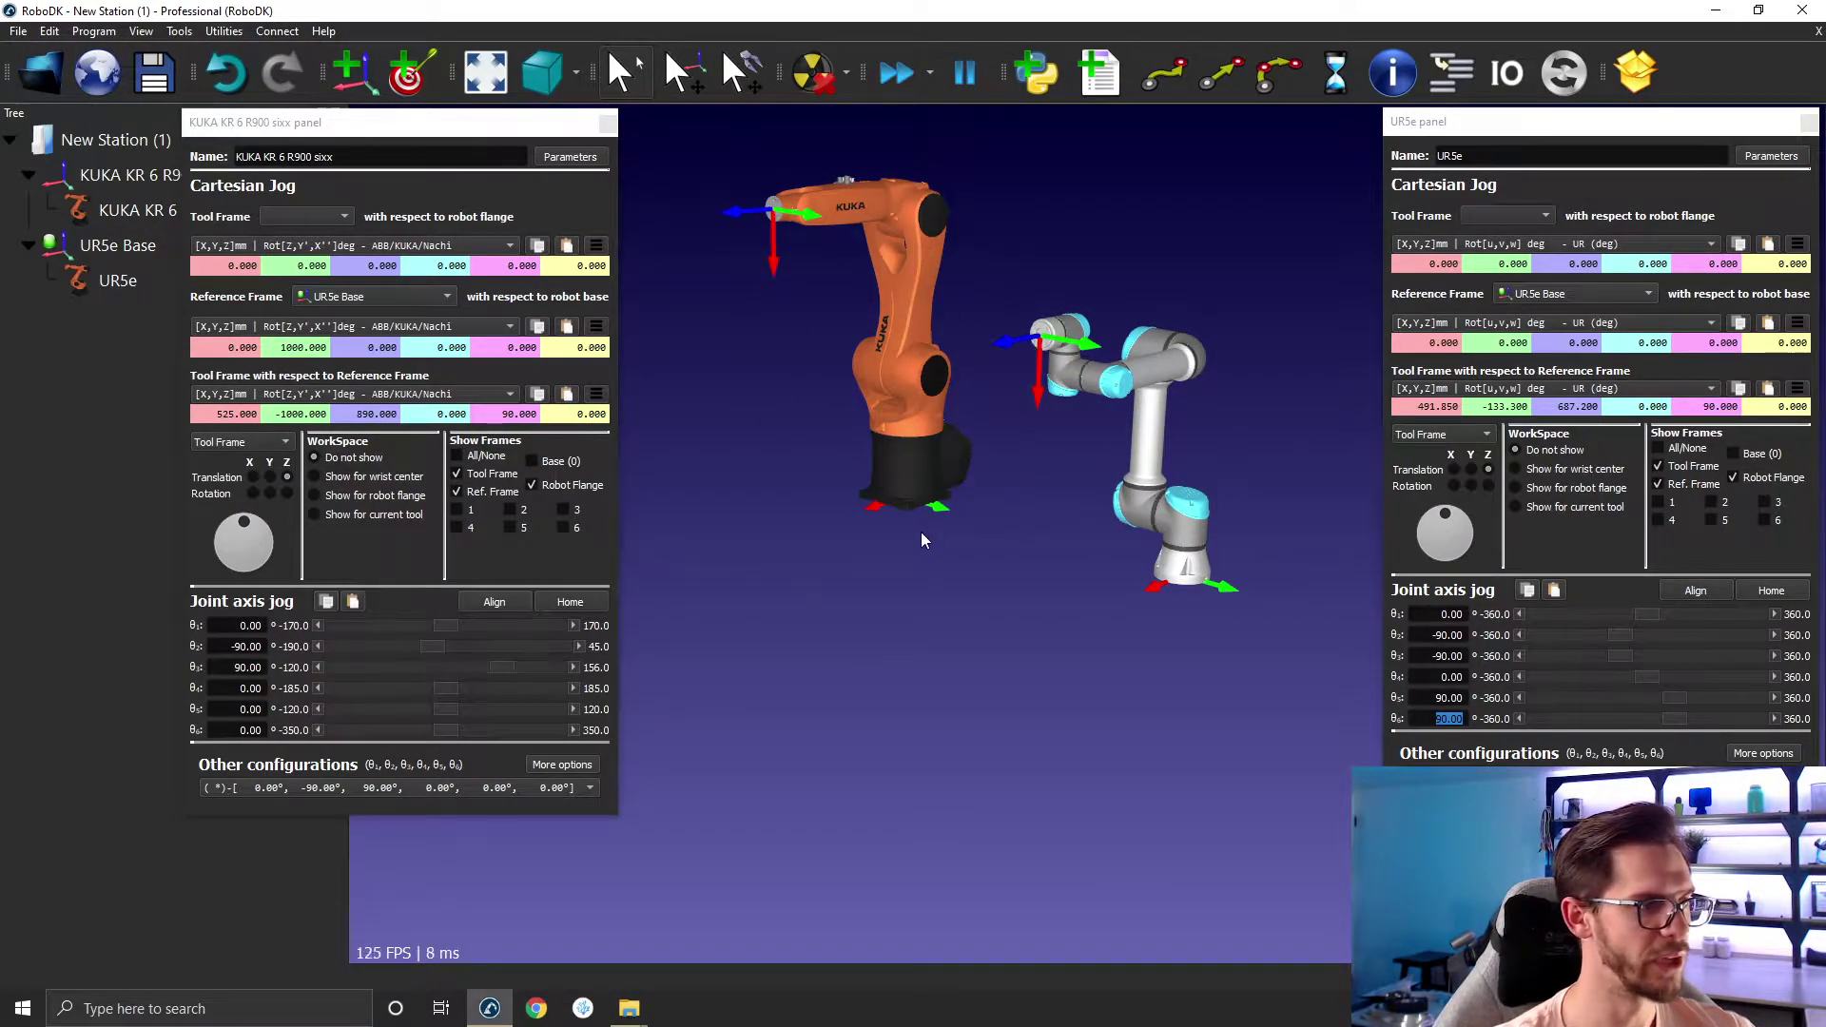
pyautogui.click(460, 414)
pyautogui.click(533, 414)
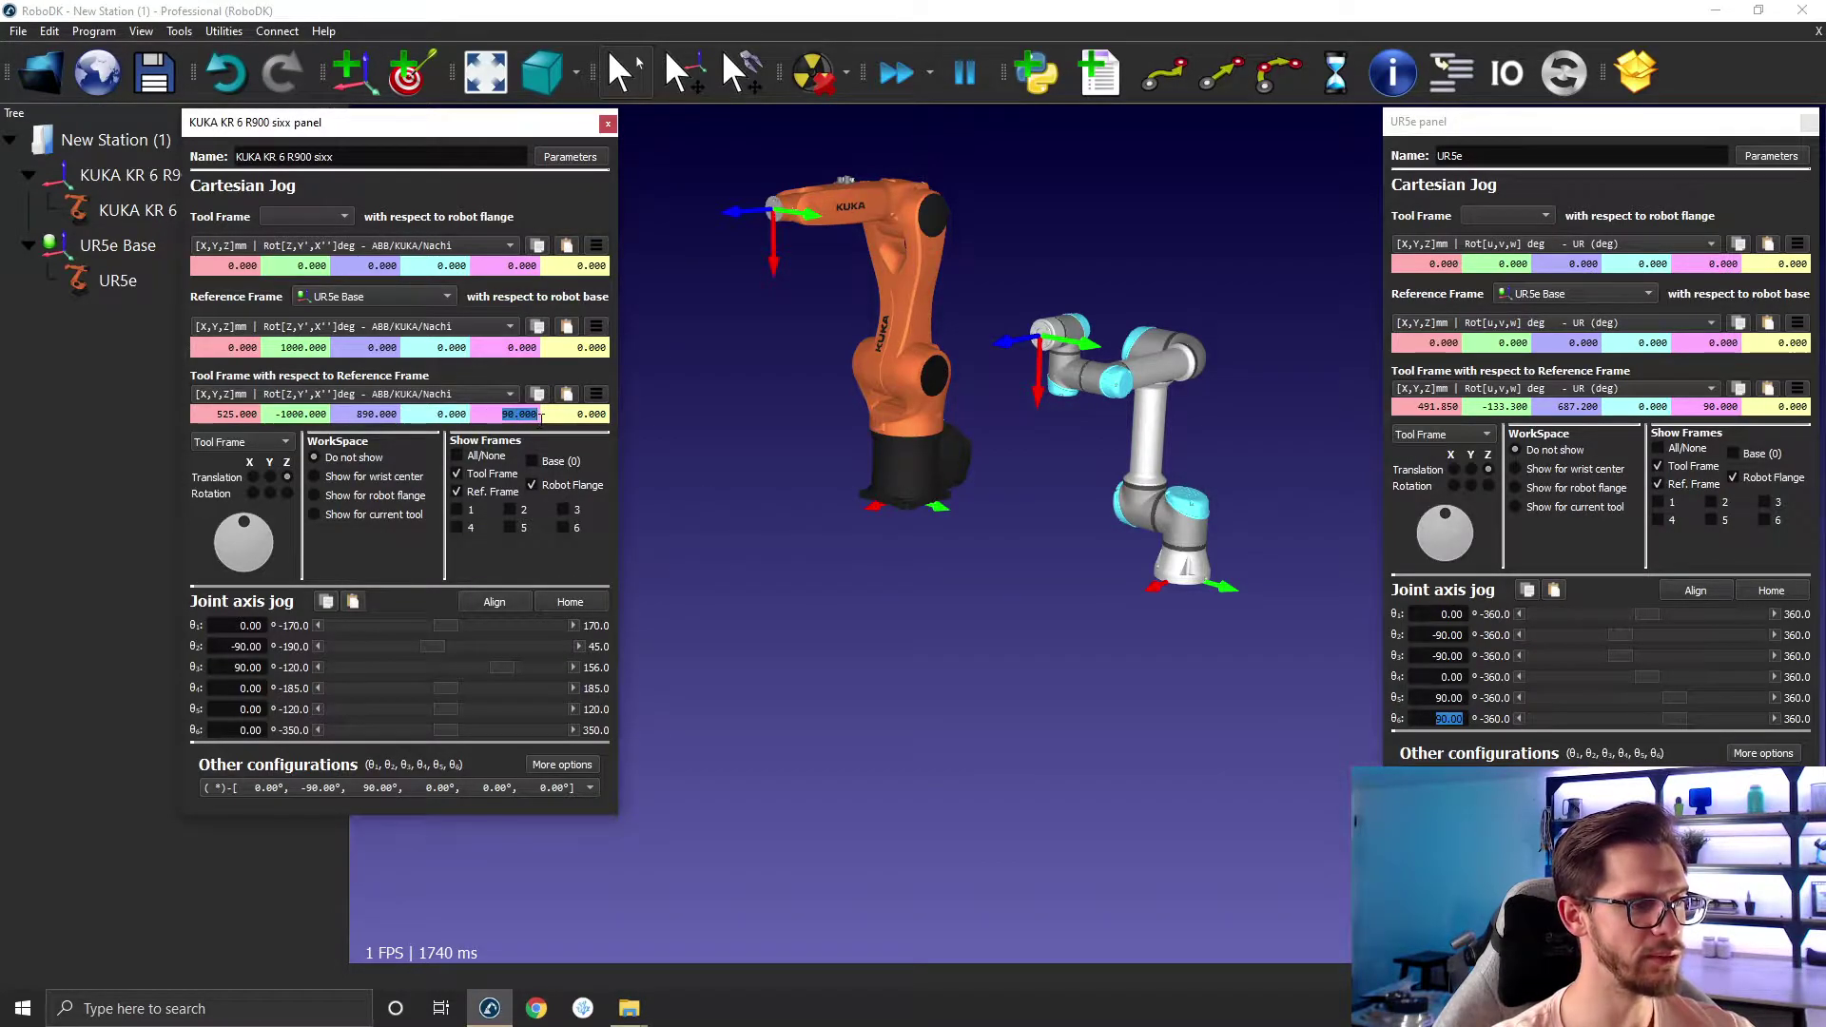
pyautogui.press('Tab')
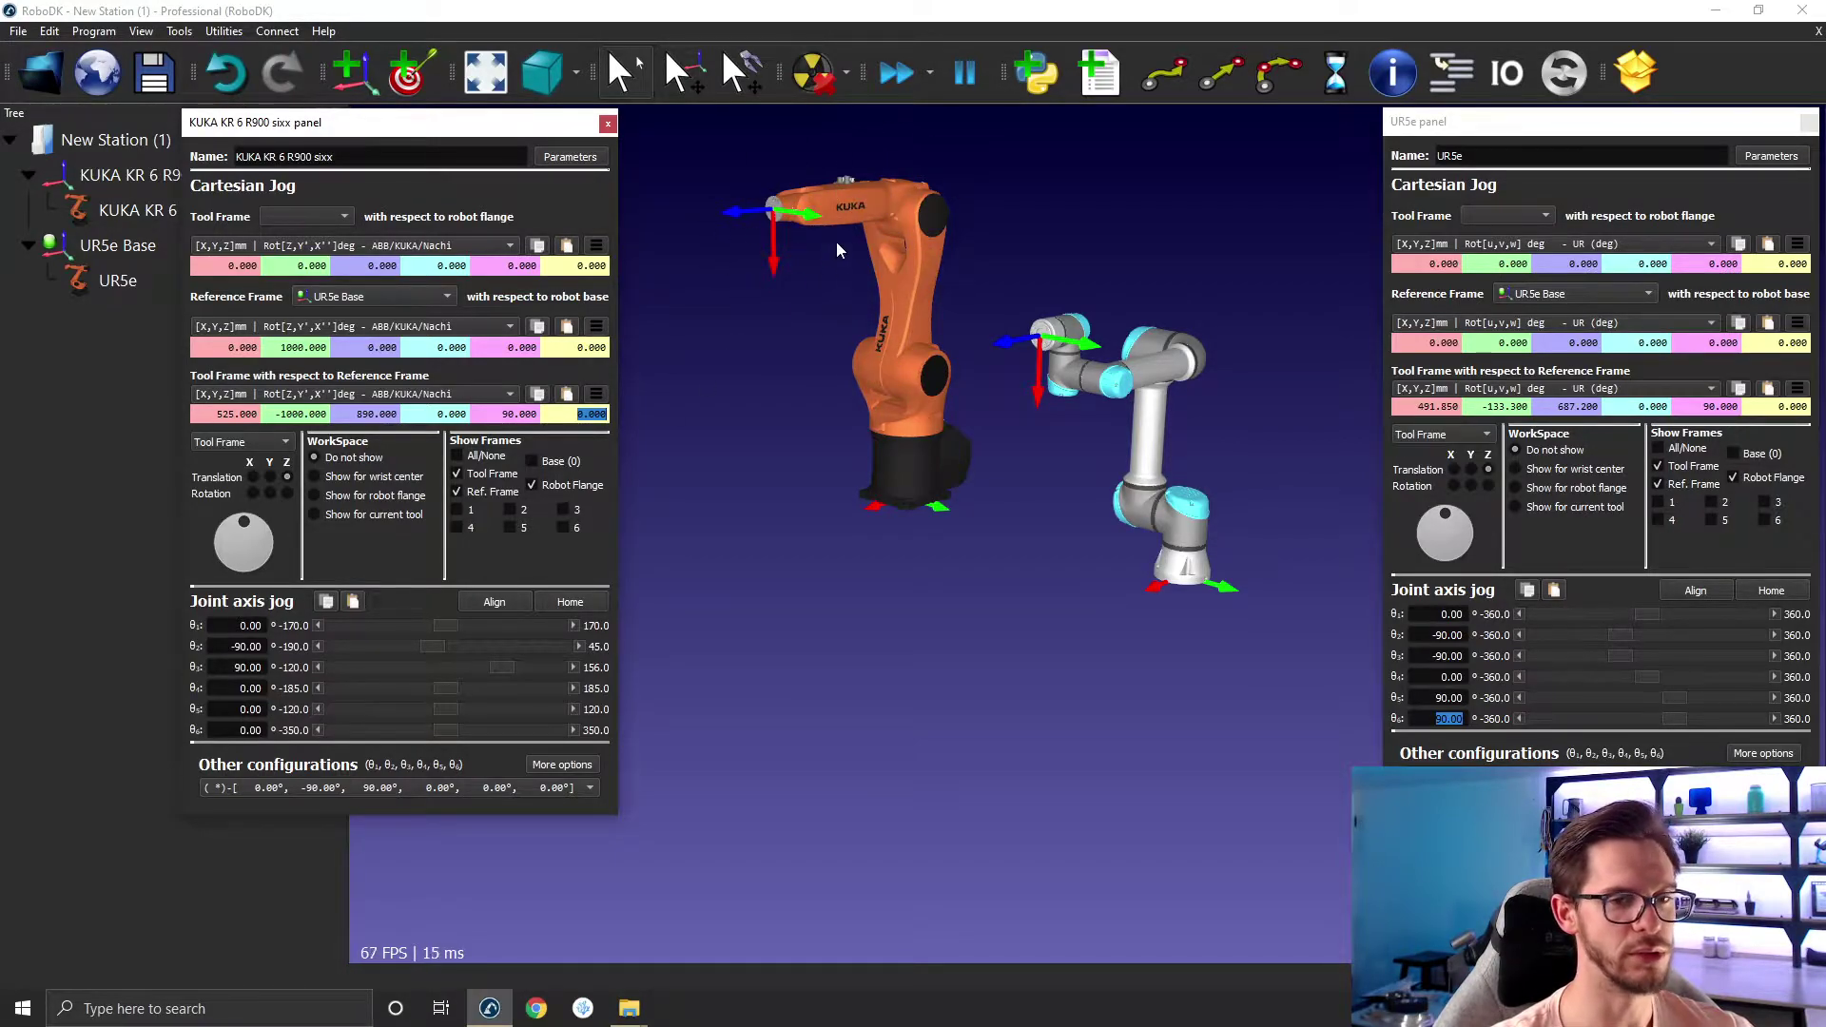
pyautogui.click(1653, 406)
pyautogui.click(1720, 407)
pyautogui.click(1770, 409)
# Jog joint 6 of the UR5e to about 91.58° to check its rotation values, and reset the joint to 90°.
pyautogui.moveTo(1666, 719); pyautogui.dragTo(1667, 717)
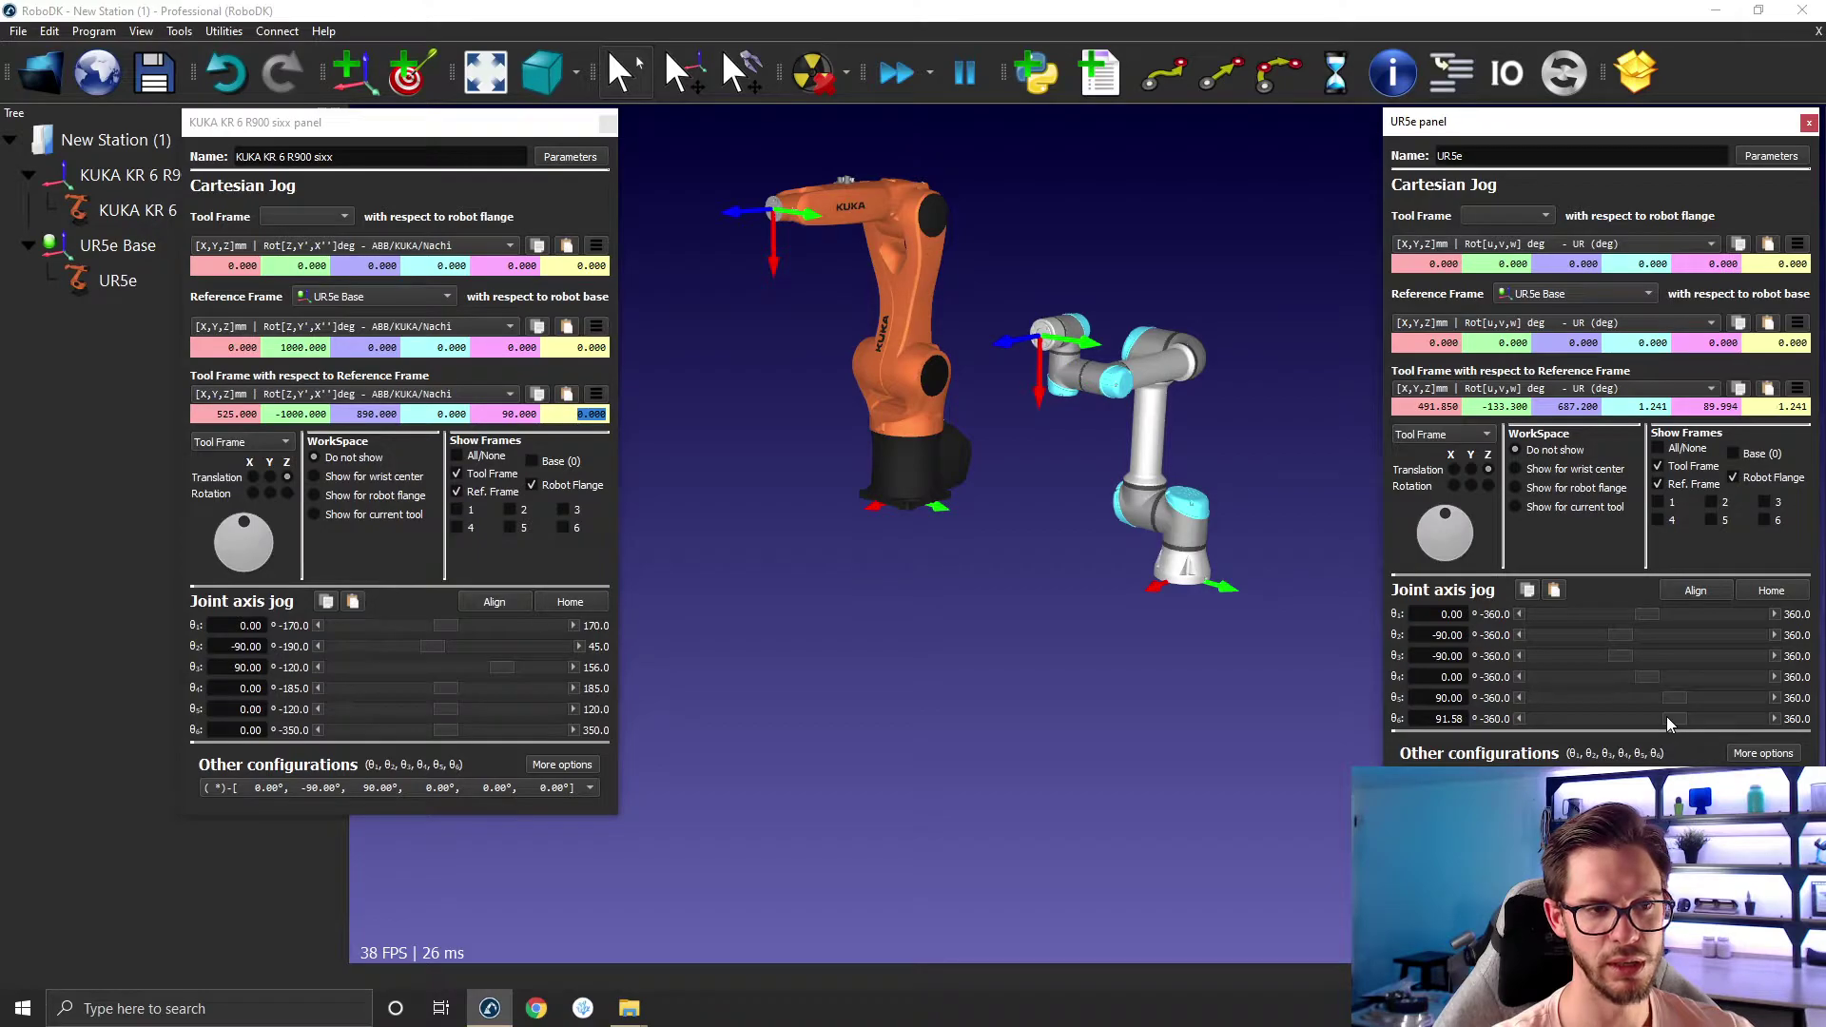
pyautogui.click(1781, 406)
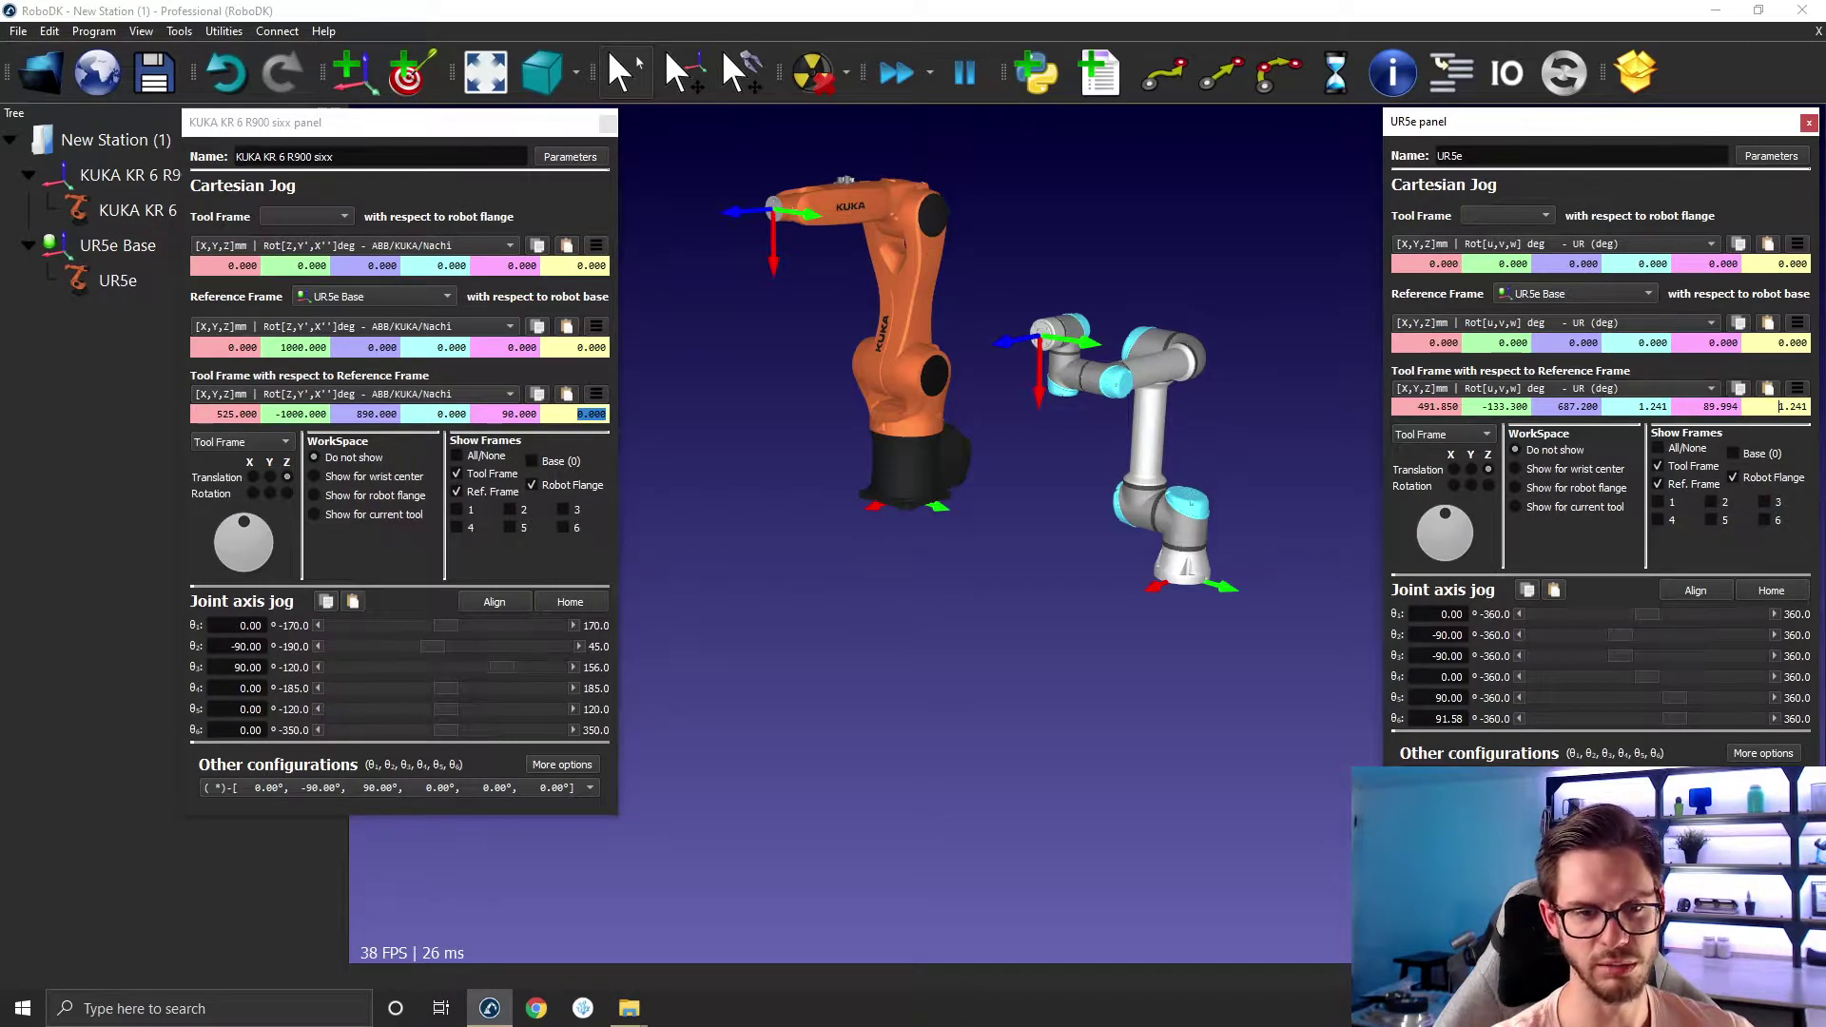
pyautogui.moveTo(1429, 719); pyautogui.dragTo(1577, 715)
pyautogui.write('90')
pyautogui.press('Return')
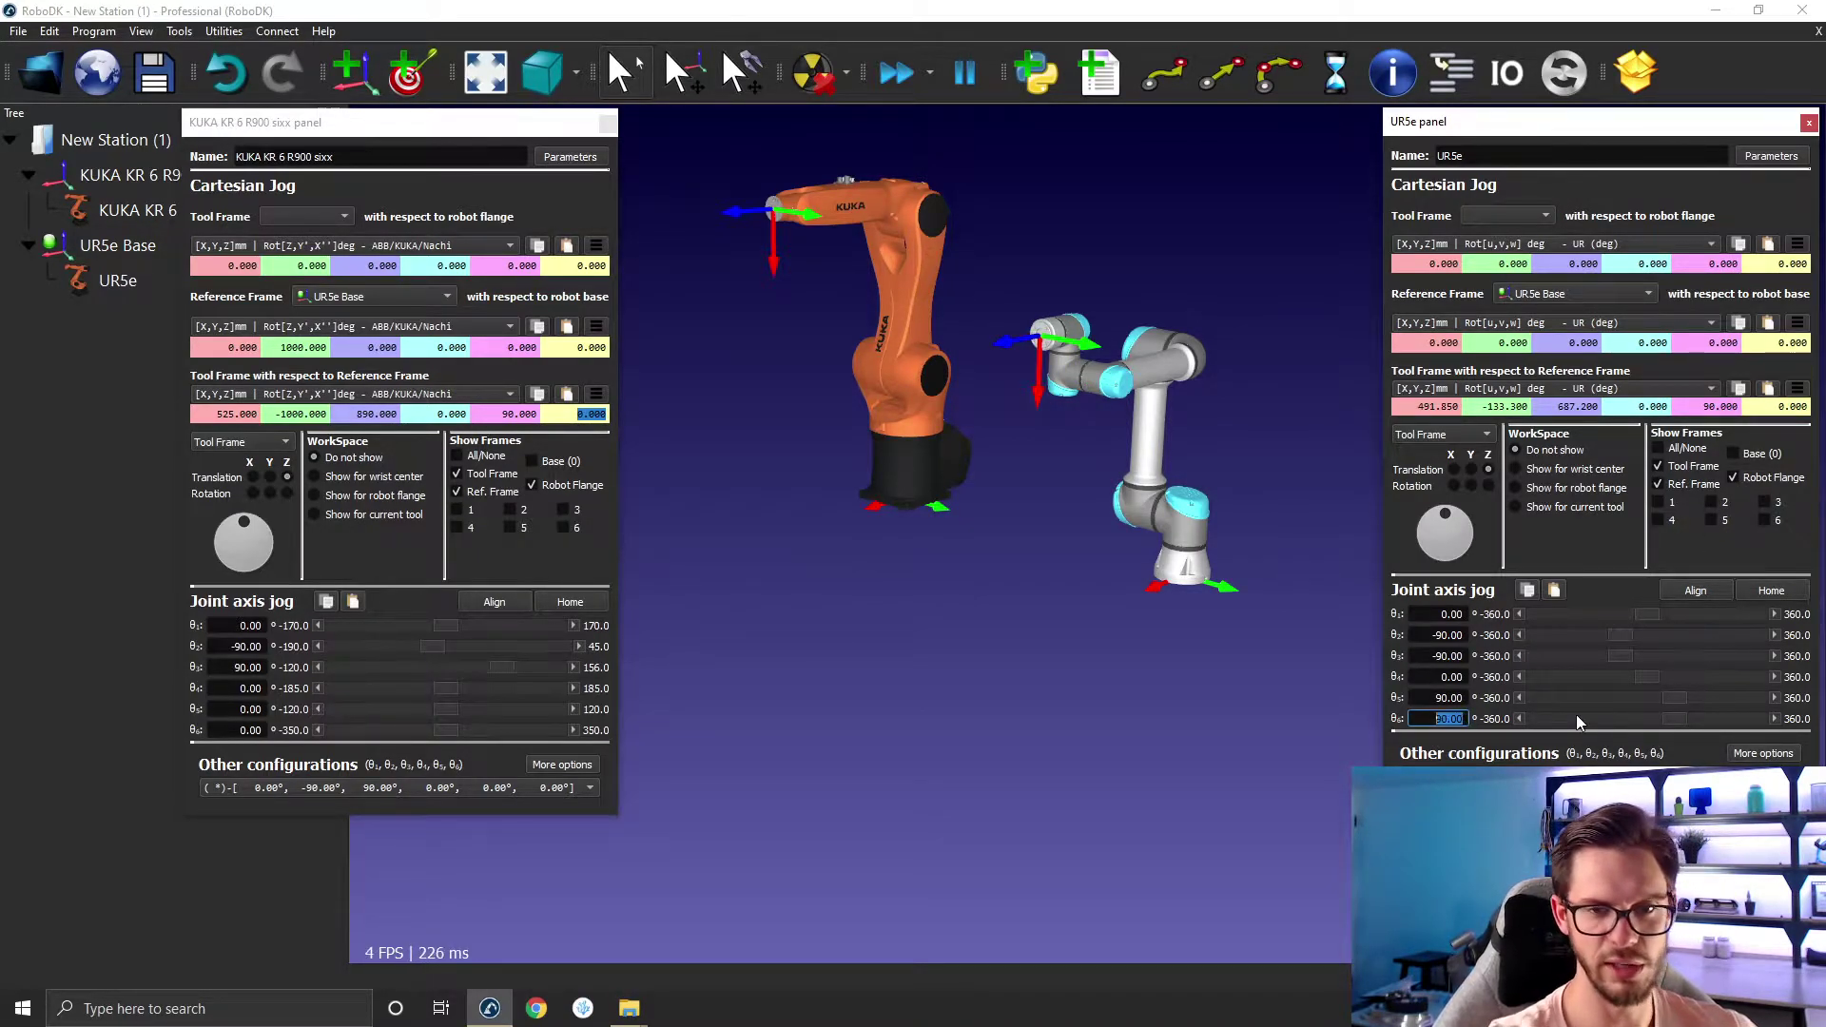
# Set joint 6 of the KUKA robot to 90° and return the UR5e to its home position.
pyautogui.moveTo(447, 731)
pyautogui.mouseDown()
pyautogui.moveTo(424, 730)
pyautogui.moveTo(472, 726)
pyautogui.mouseUp()
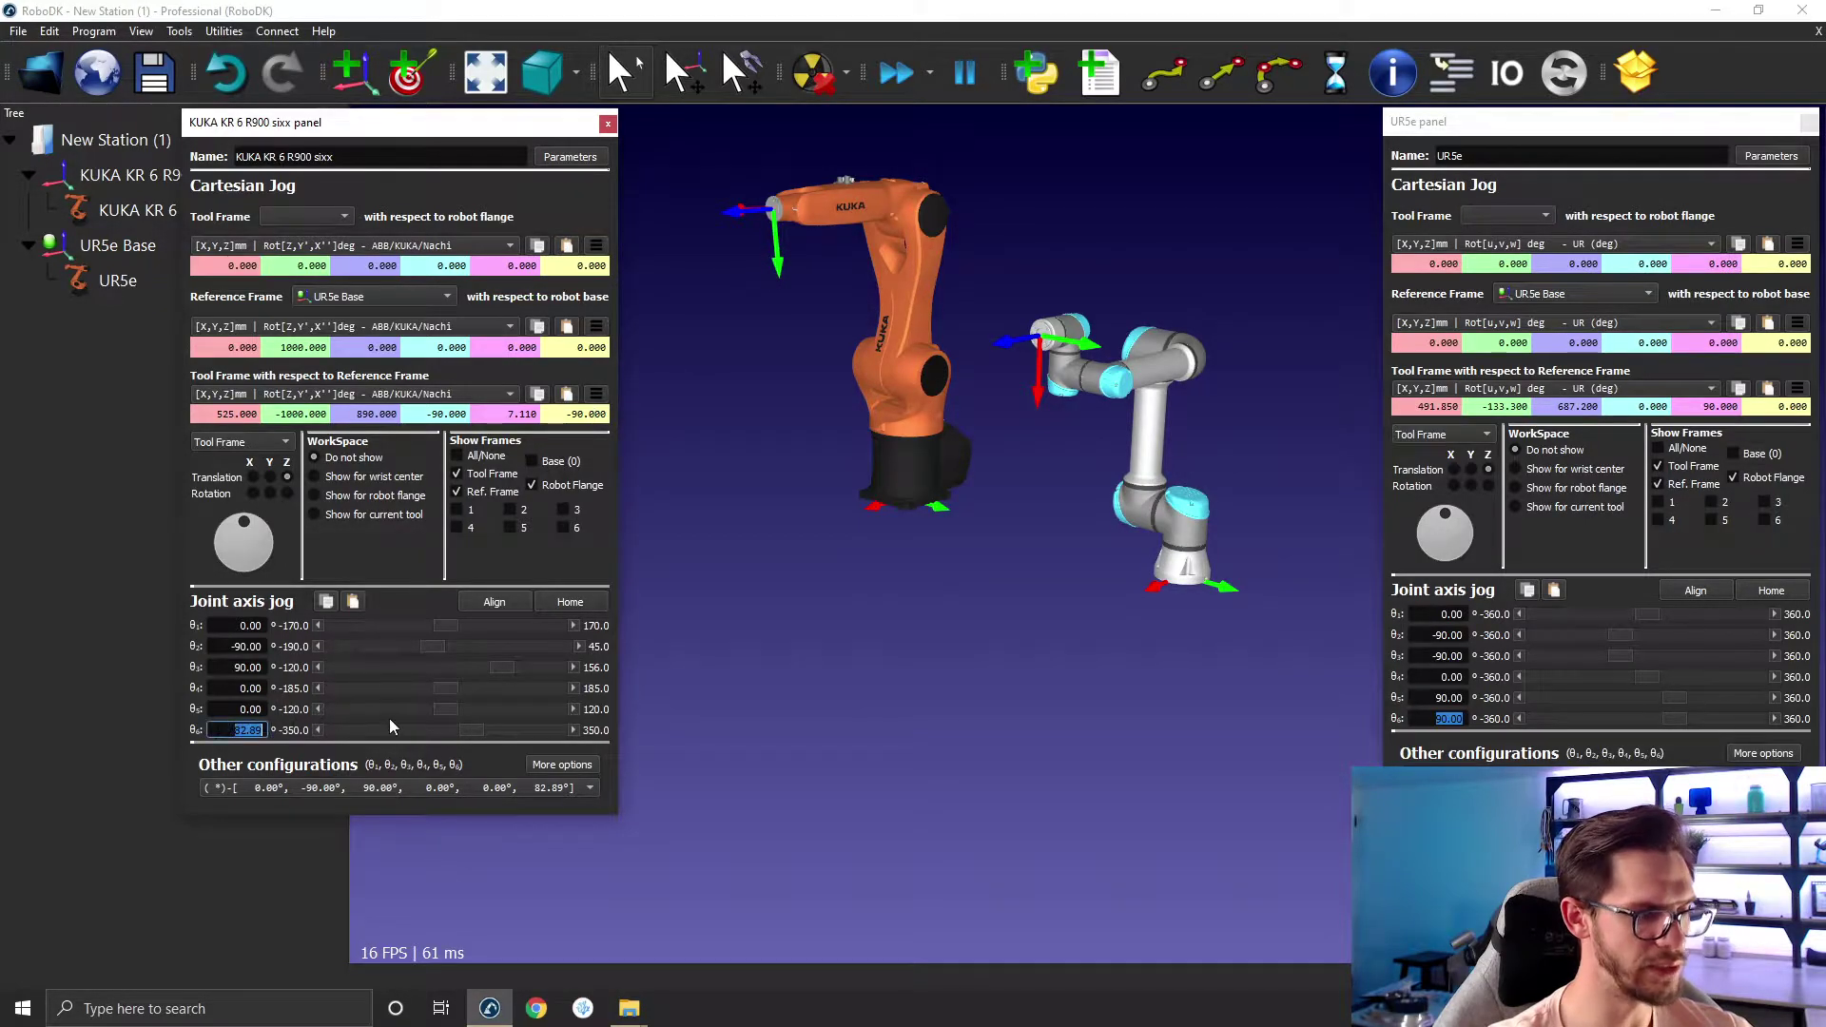
pyautogui.write('90')
pyautogui.press('Return')
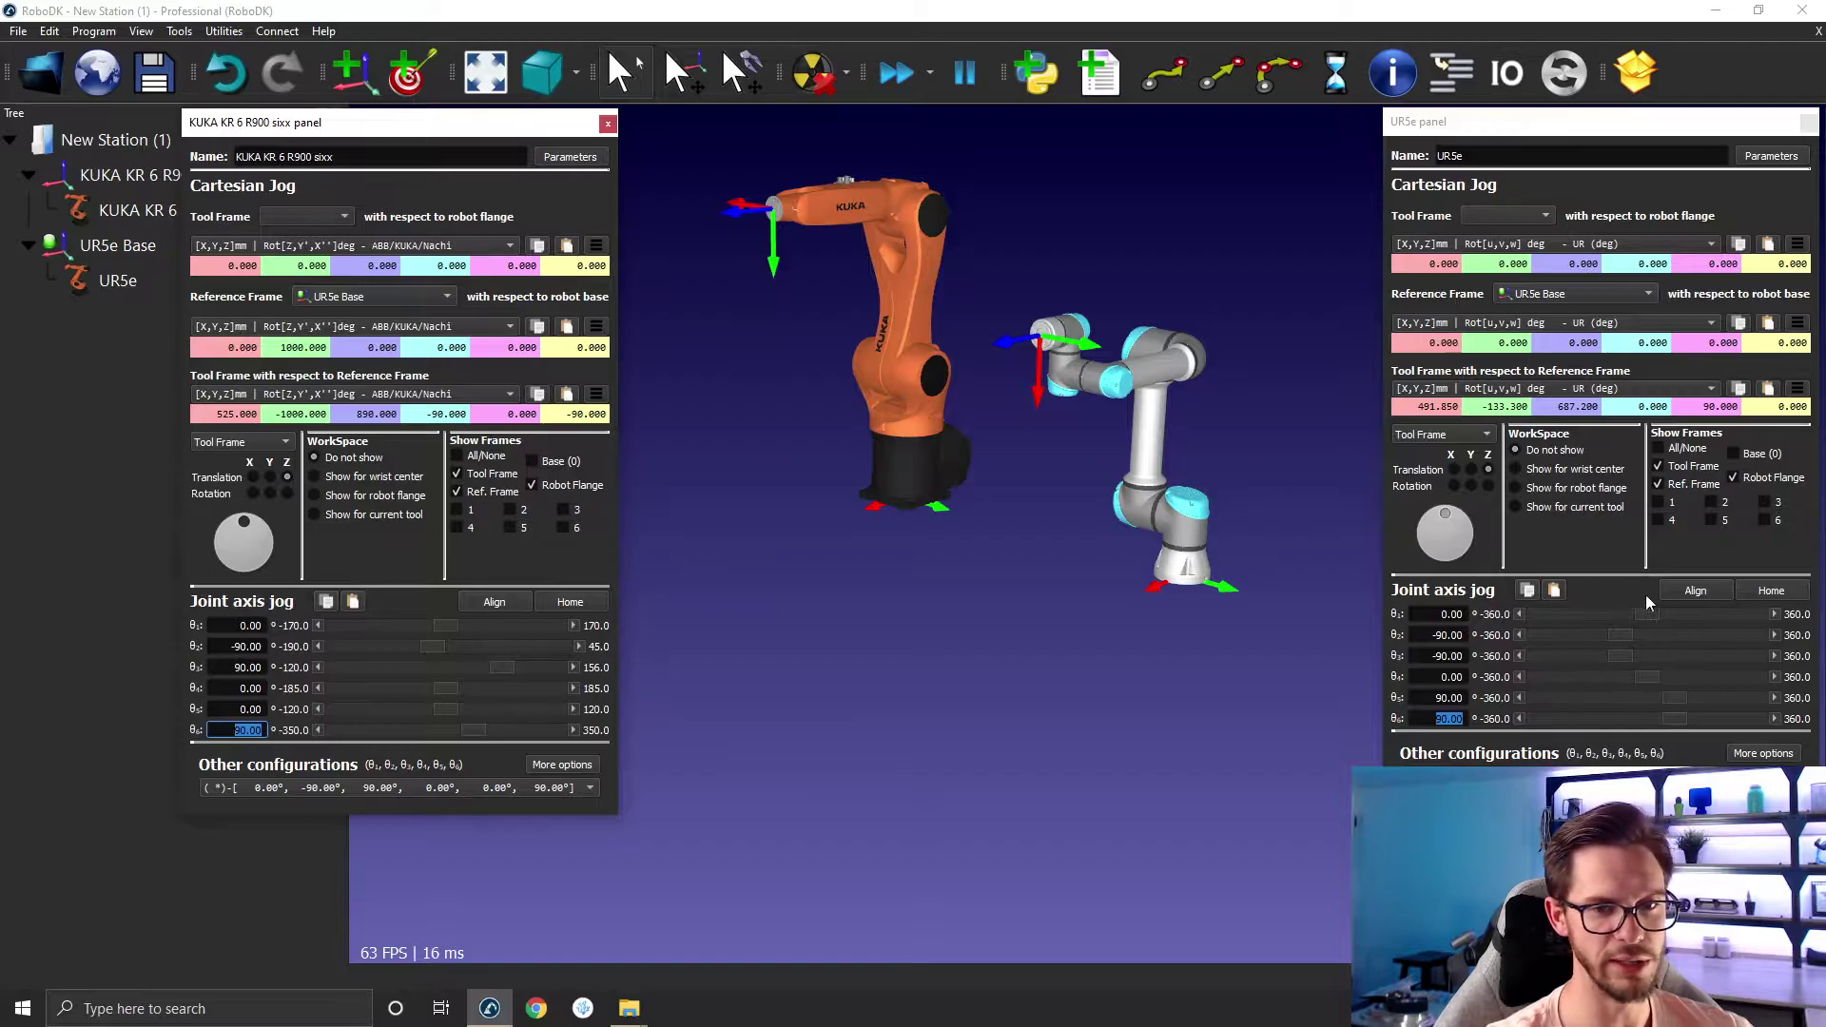
pyautogui.click(1764, 590)
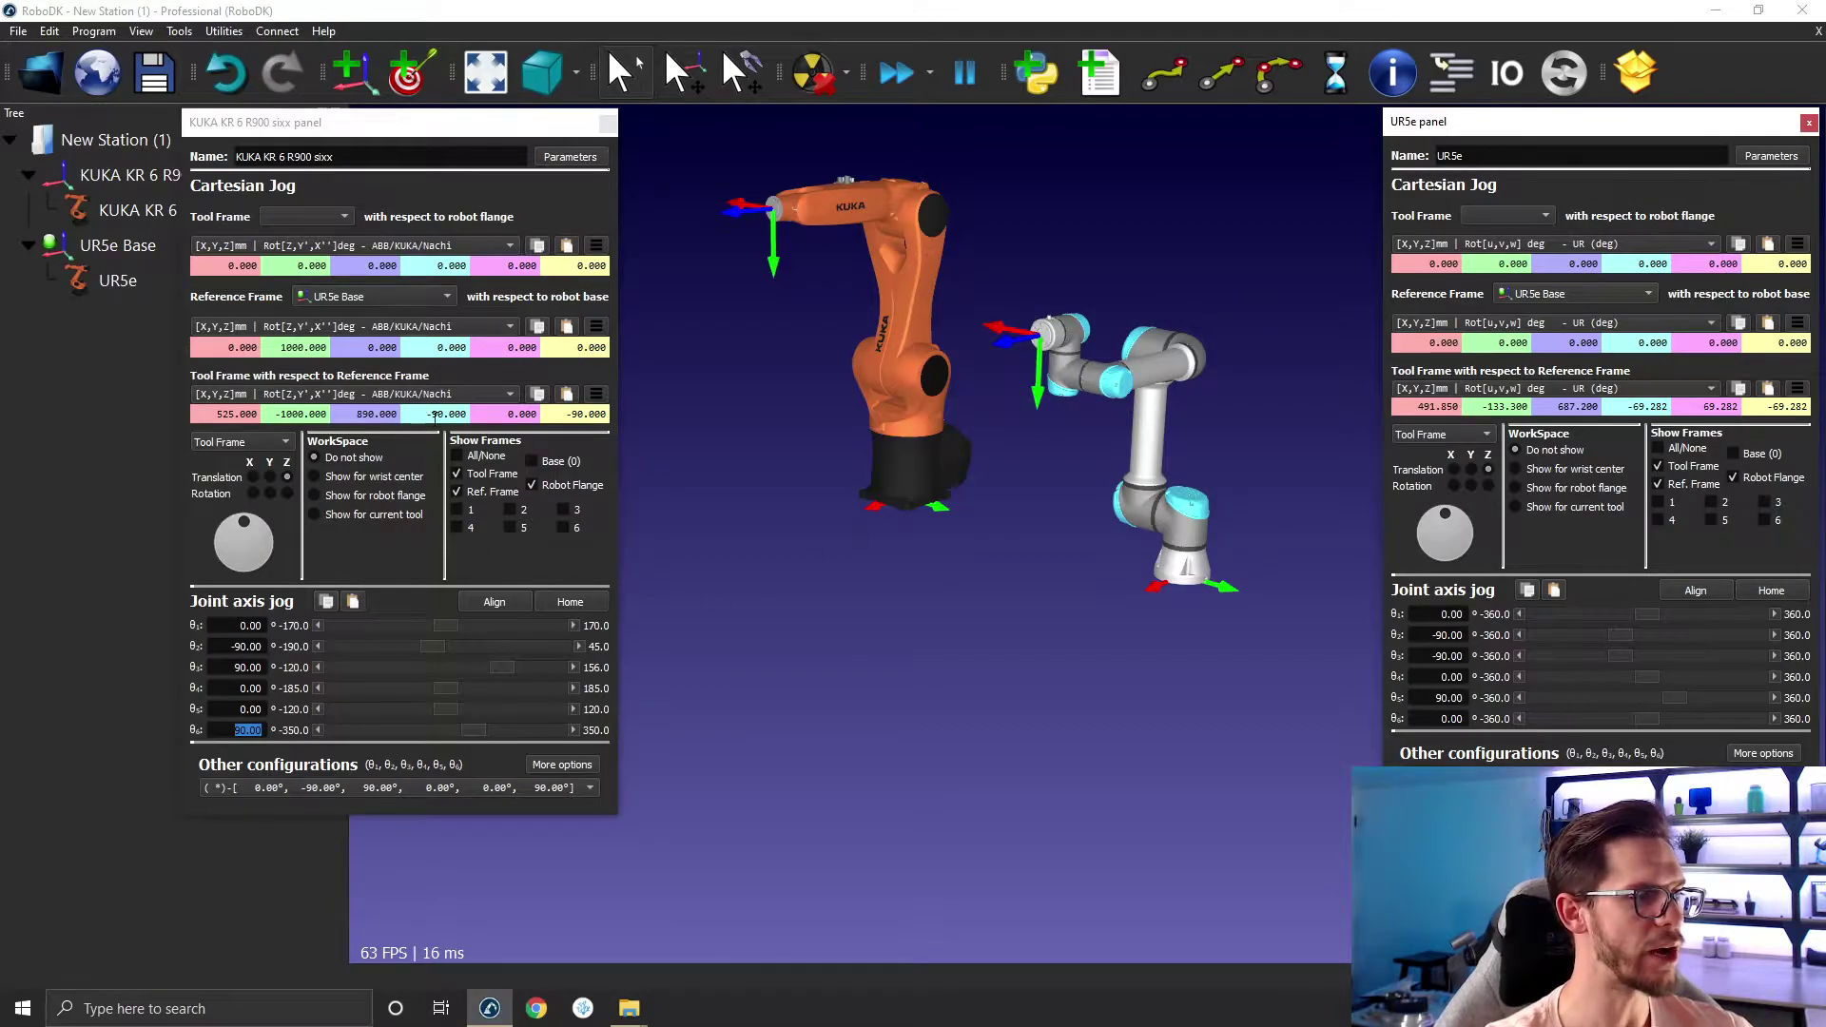
# Compare the individual rotation values of the KUKA tool frame with those of the UR5e tool frame for the matching orientation.
pyautogui.moveTo(419, 412); pyautogui.dragTo(461, 410)
pyautogui.click(427, 416)
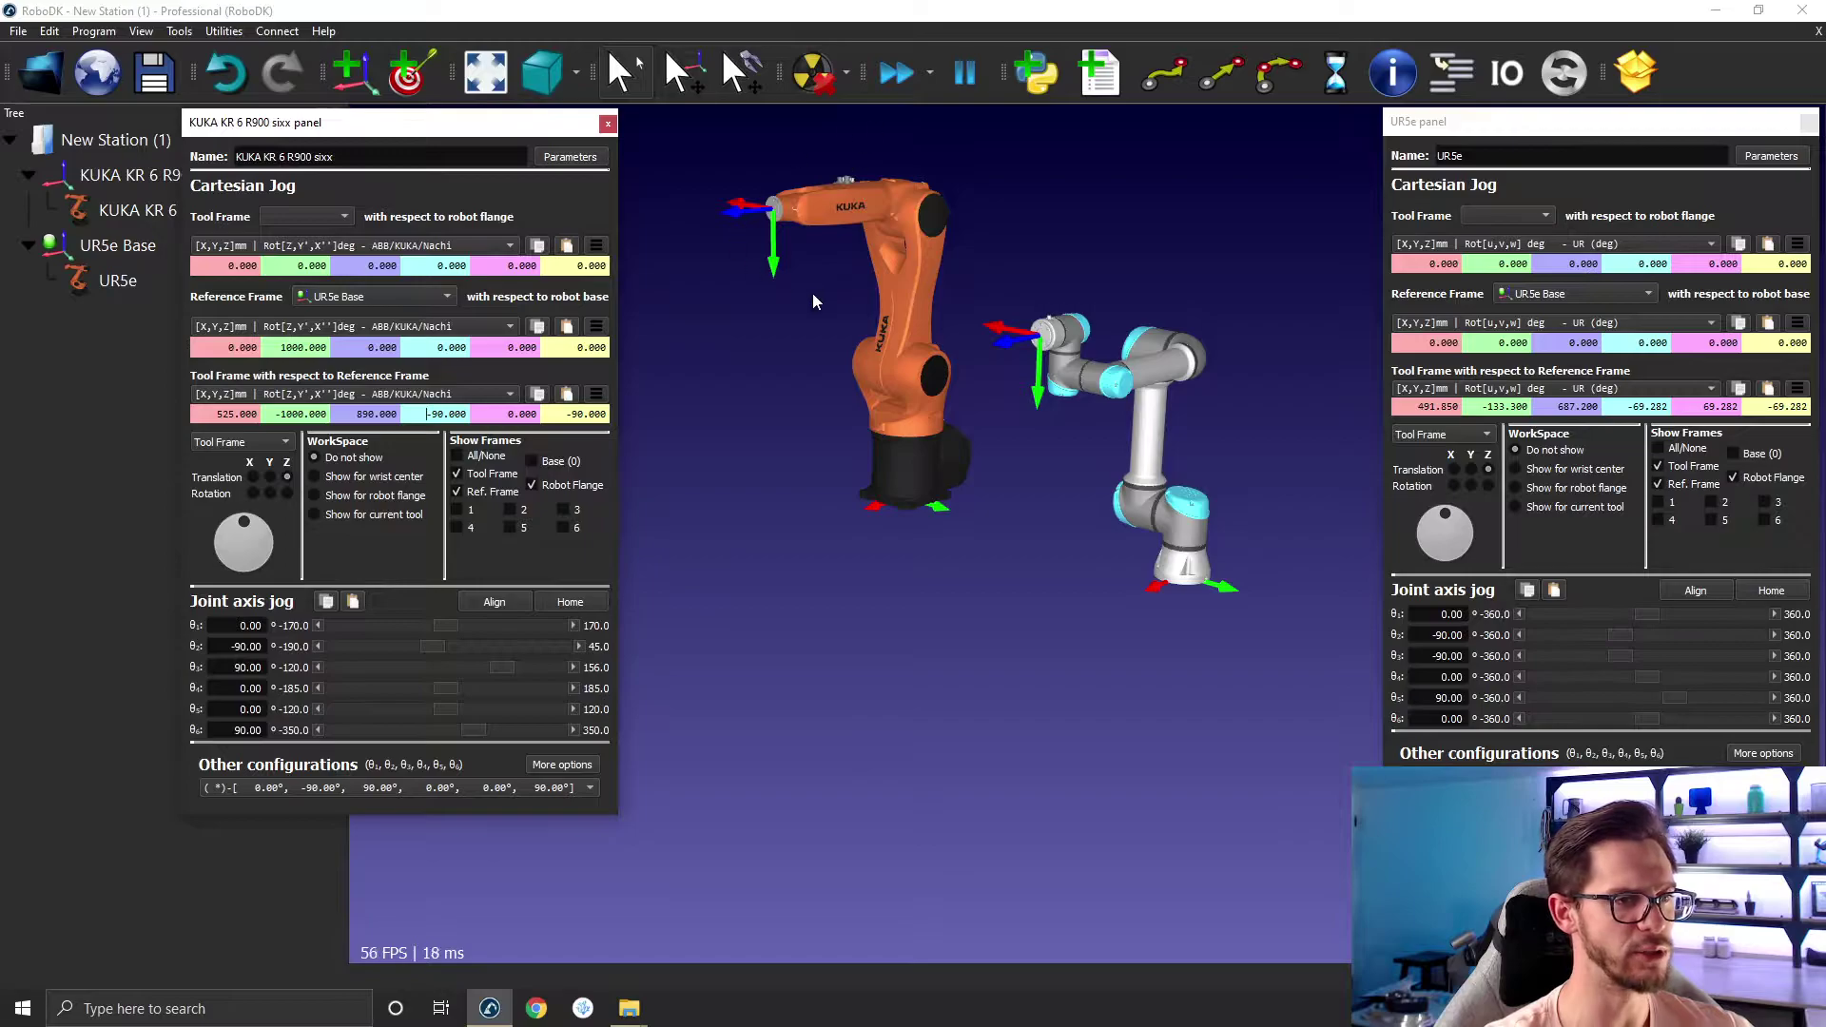
pyautogui.doubleClick(559, 415)
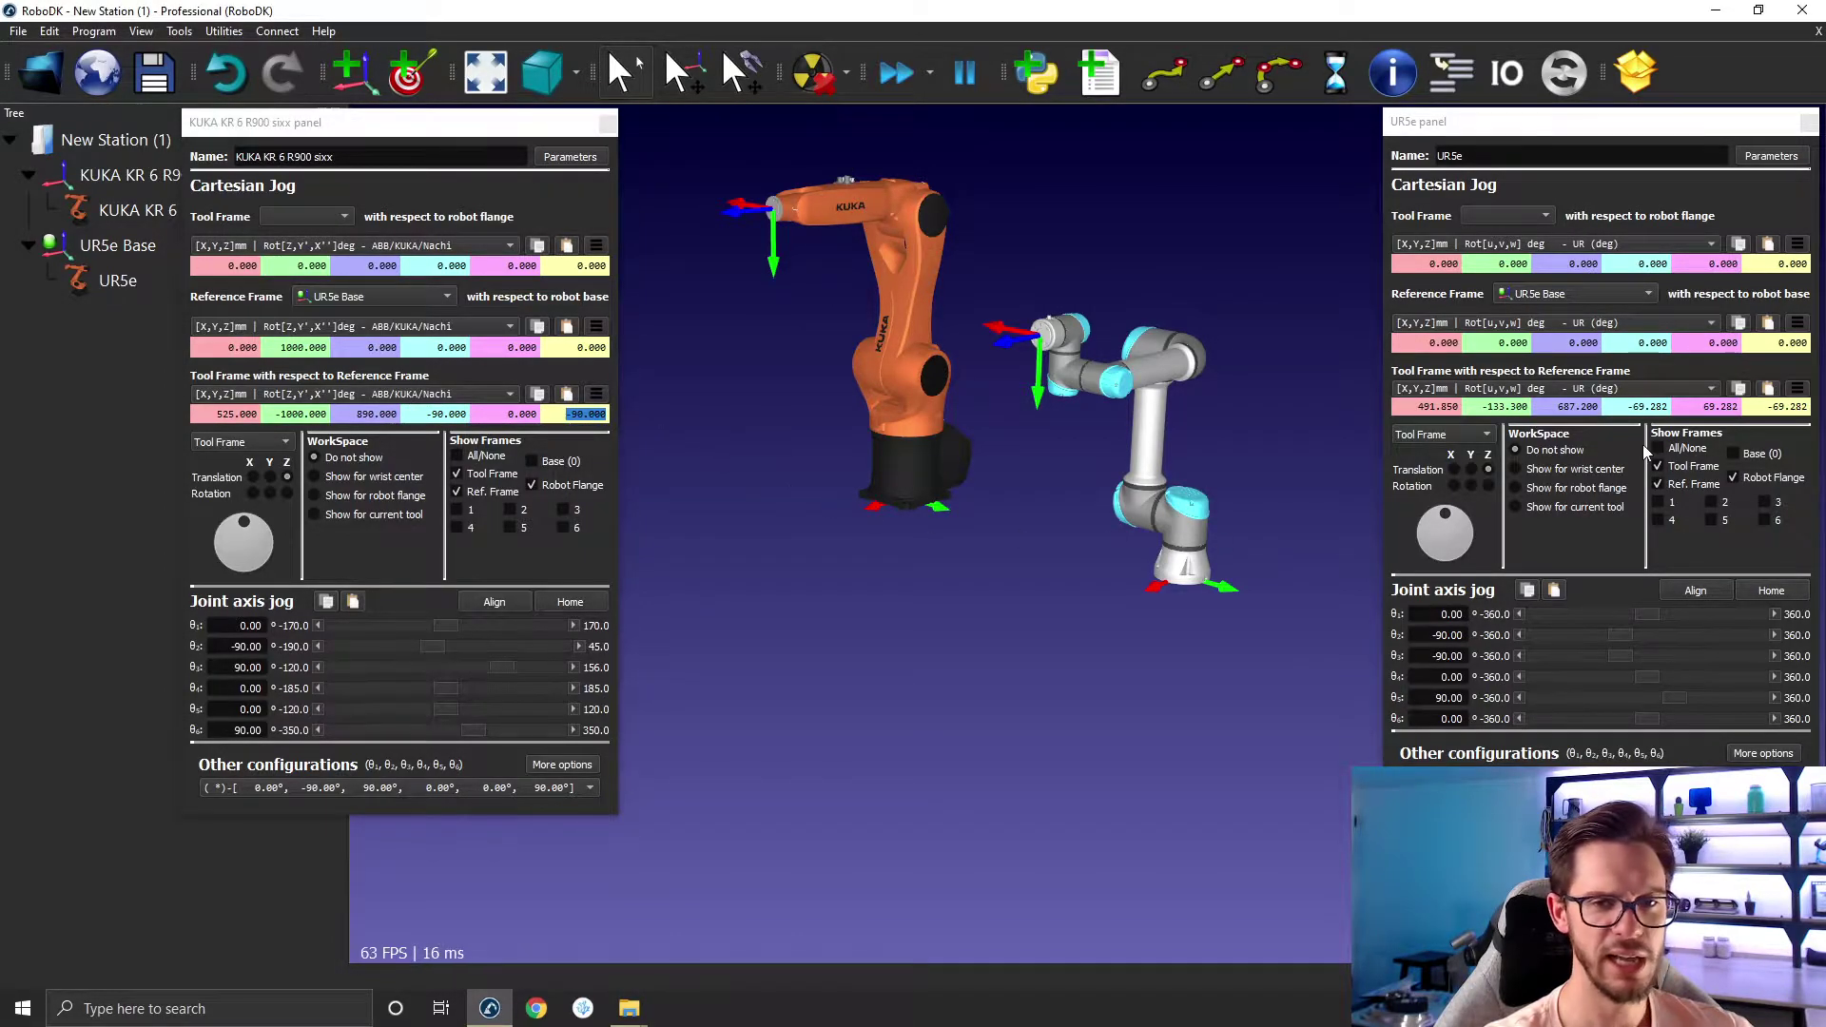
pyautogui.moveTo(1620, 407); pyautogui.dragTo(1674, 406)
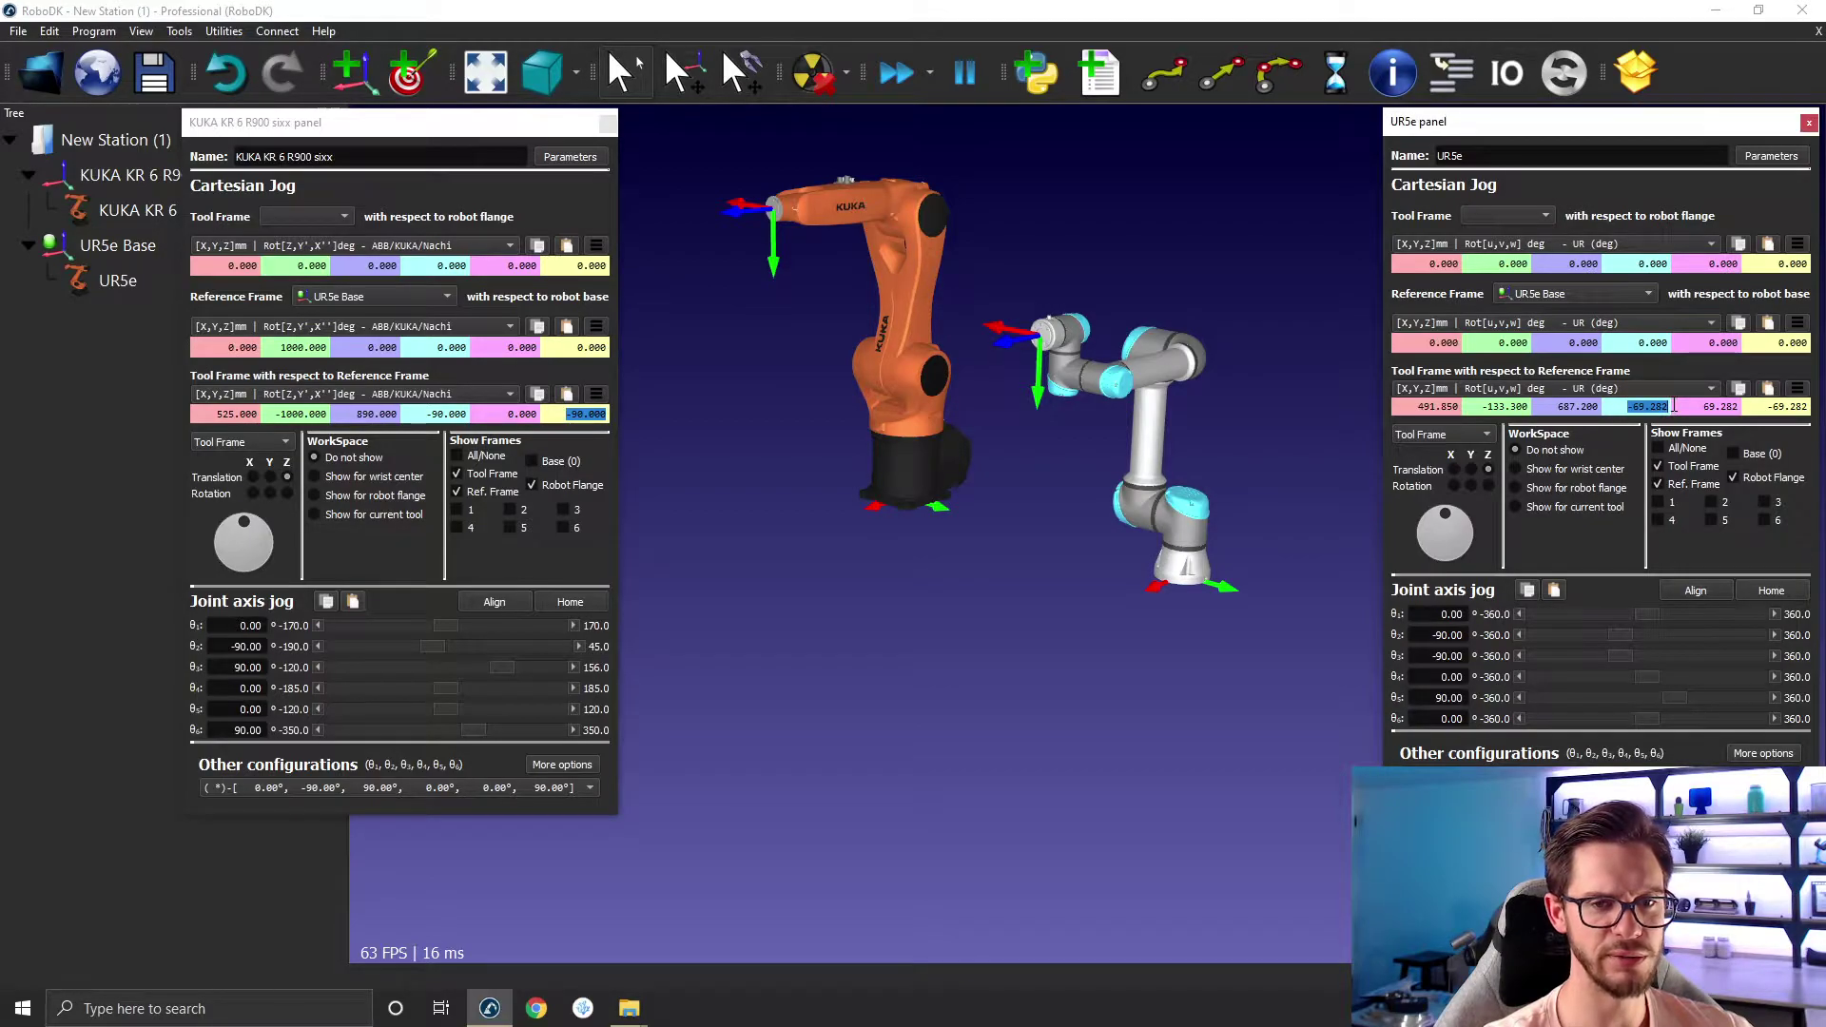
pyautogui.click(1692, 407)
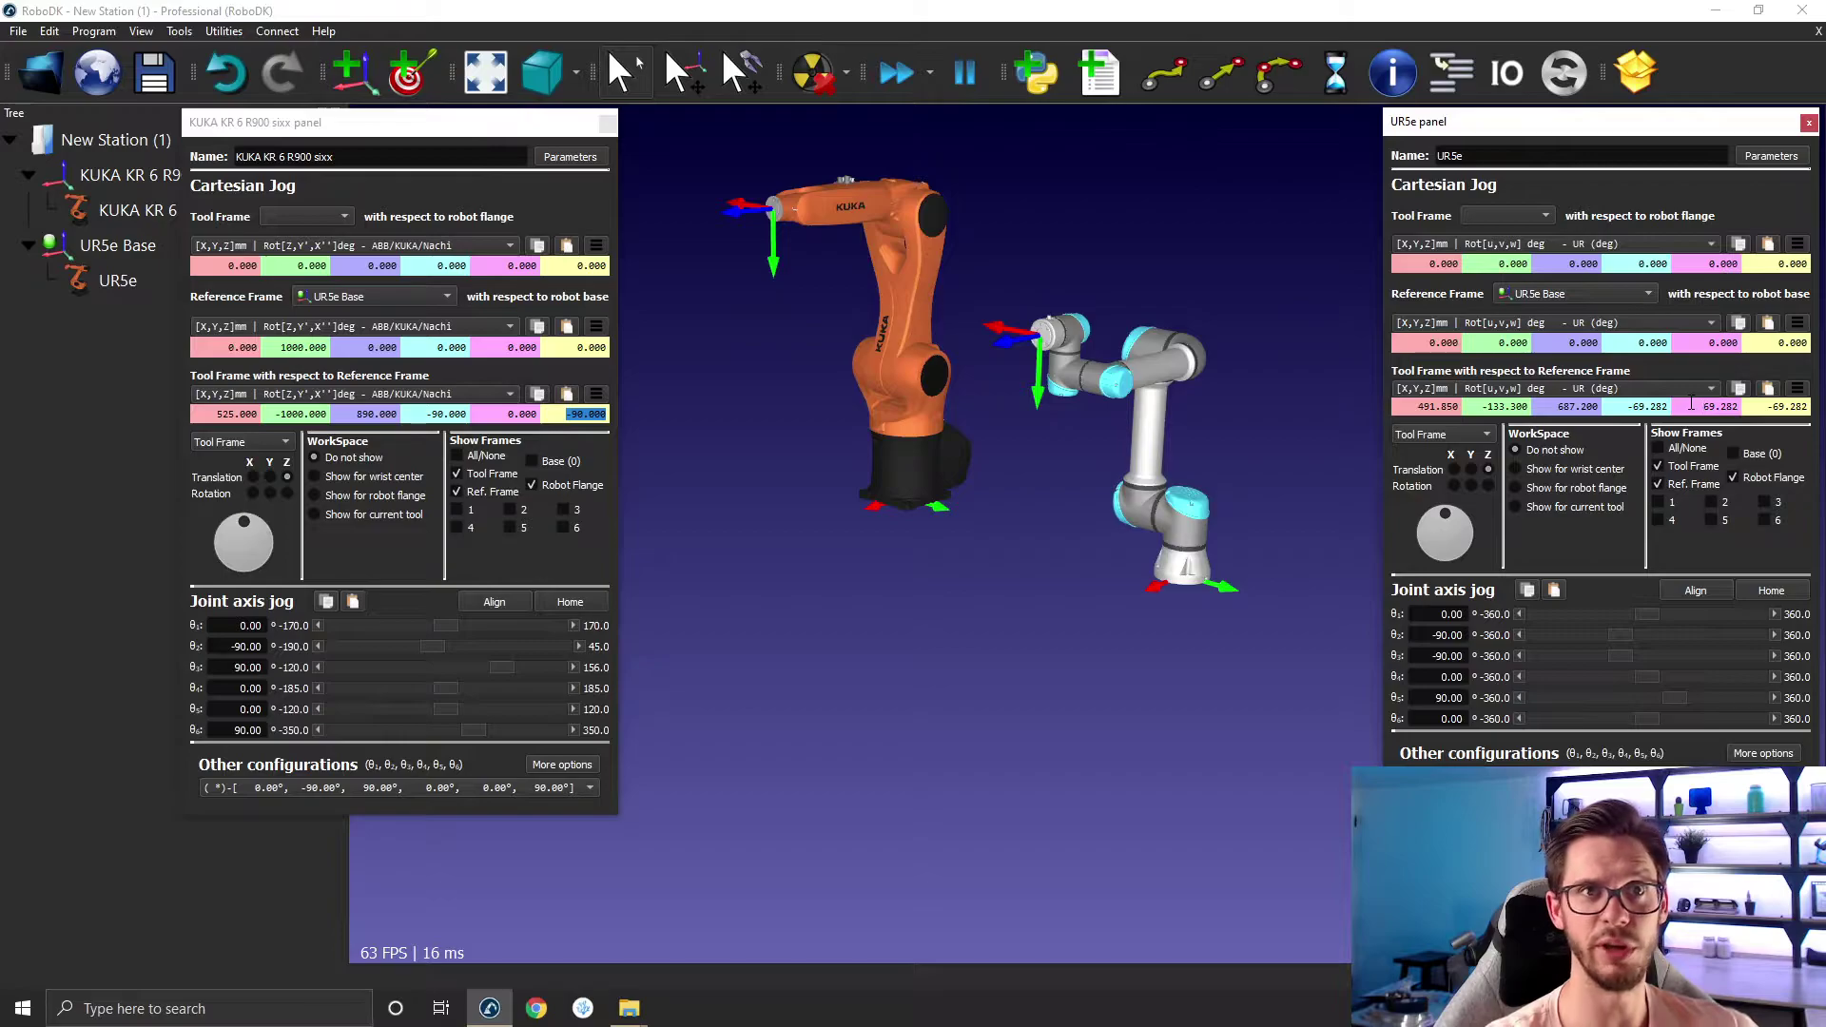
pyautogui.moveTo(1692, 407); pyautogui.dragTo(1741, 407)
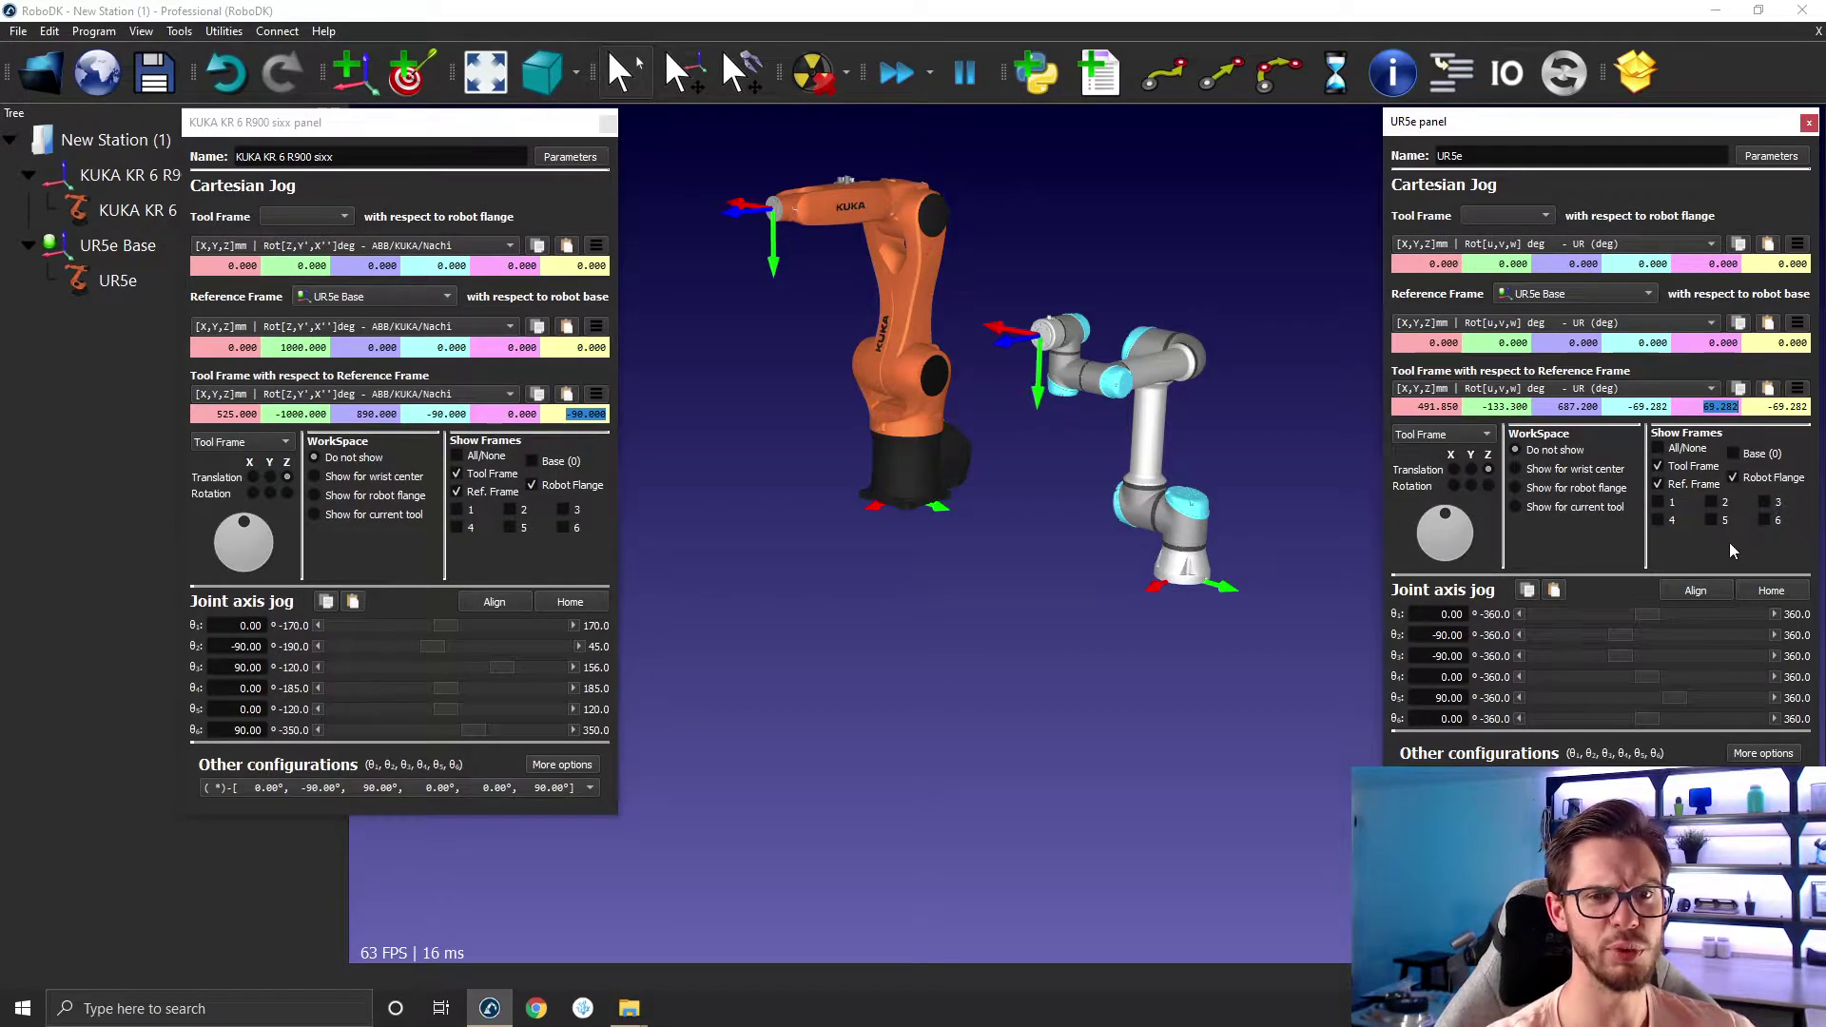
pyautogui.press('Tab')
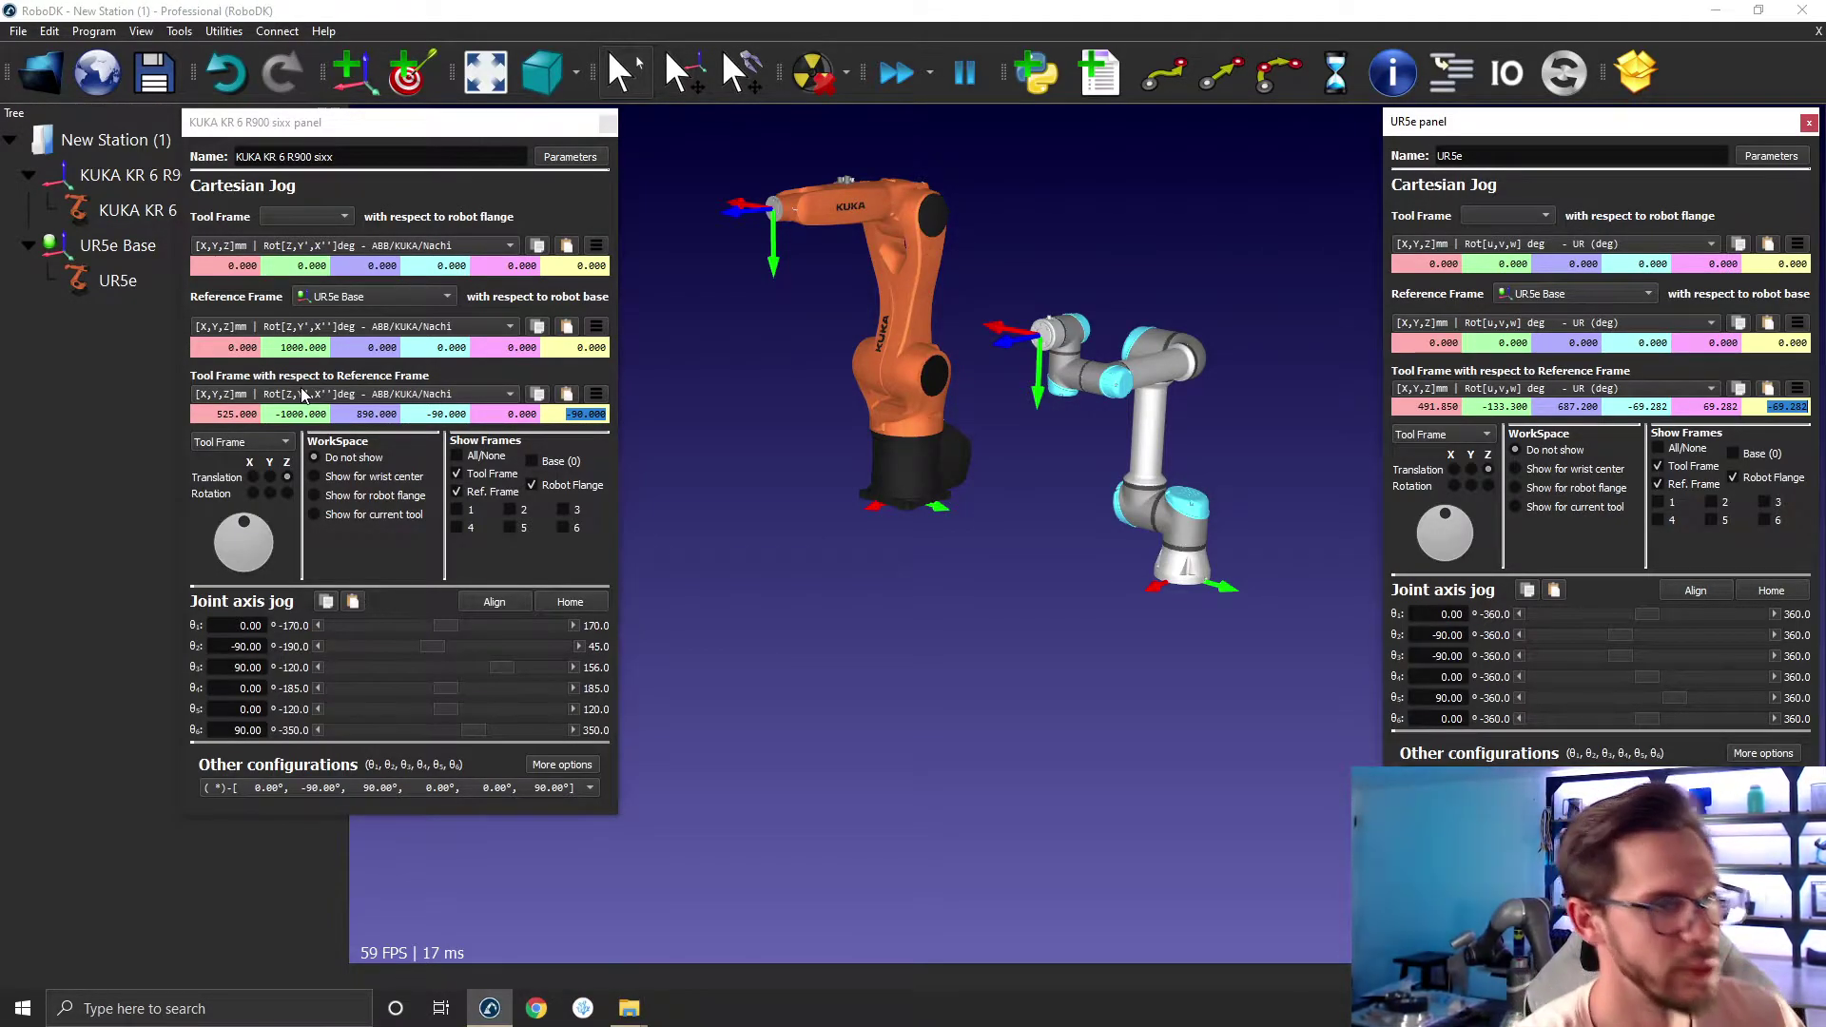
# Add a new reference frame to the station and bring it into view with both robots.
pyautogui.click(351, 71)
pyautogui.scroll(-5, 1048, 670)
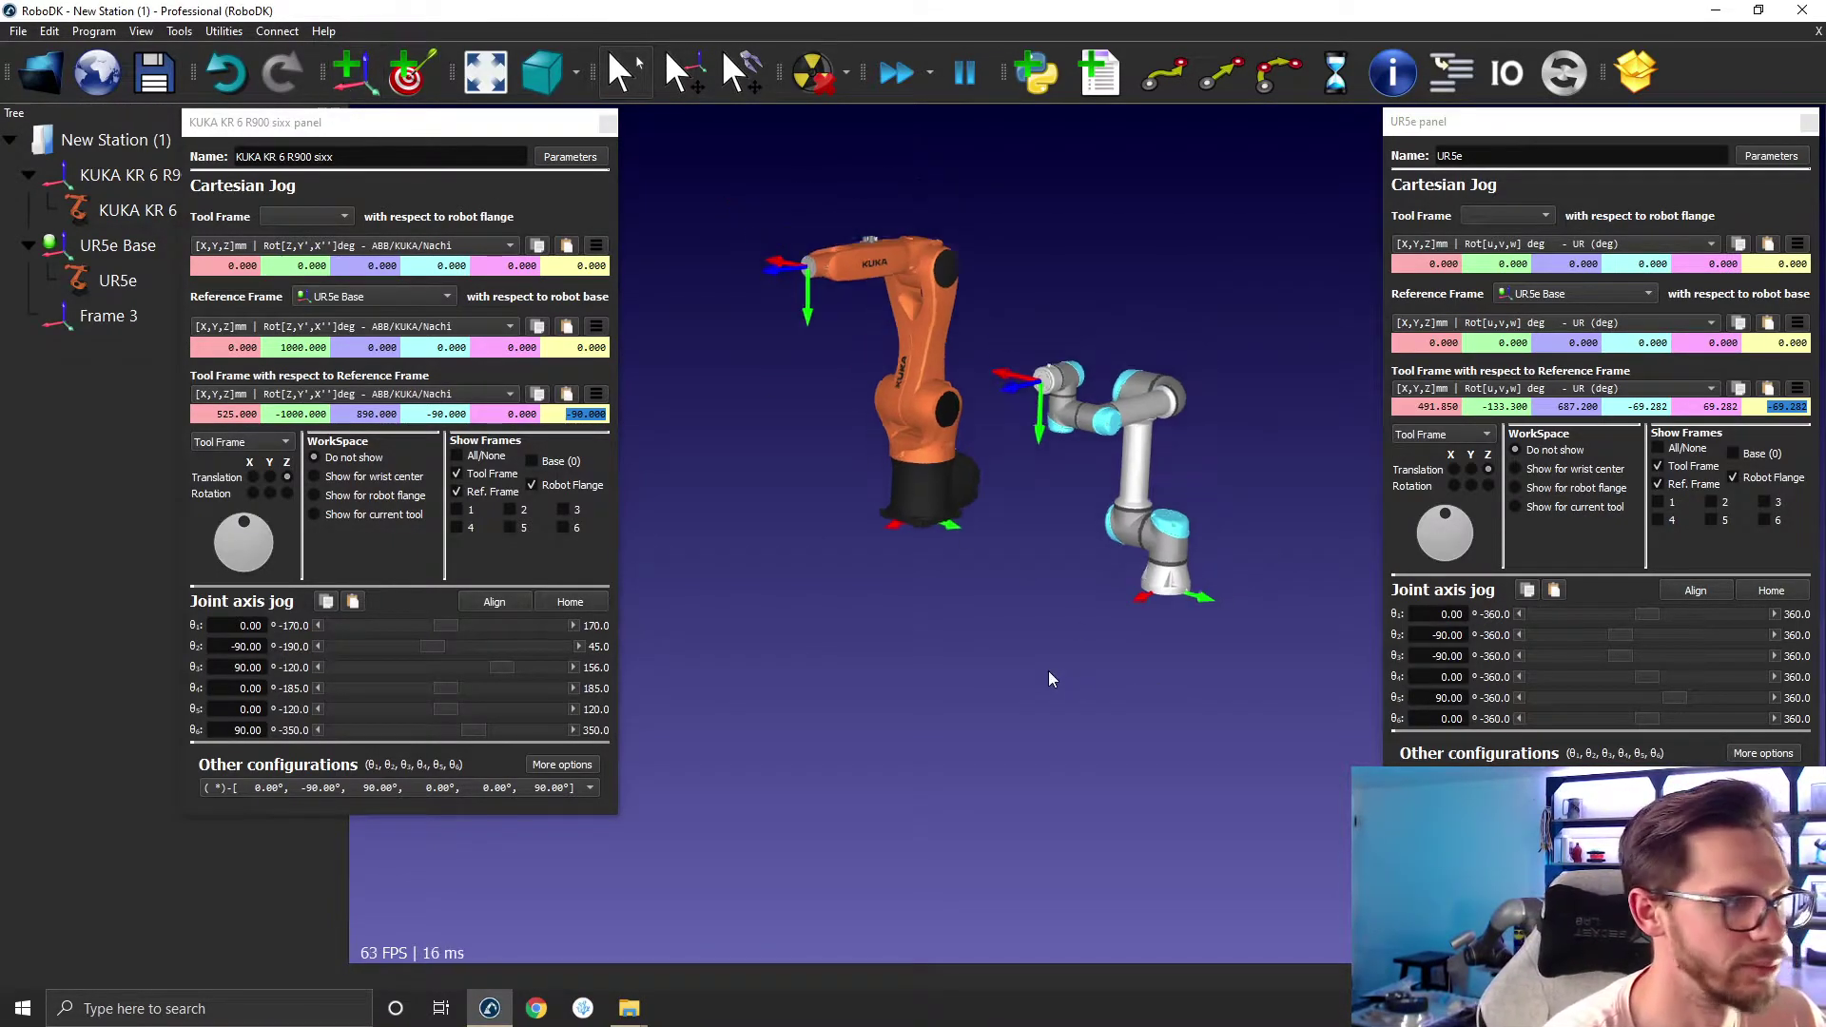
pyautogui.press('alt')
pyautogui.keyDown('alt'); pyautogui.moveTo(1355, 691); pyautogui.dragTo(922, 618); pyautogui.keyUp('alt')
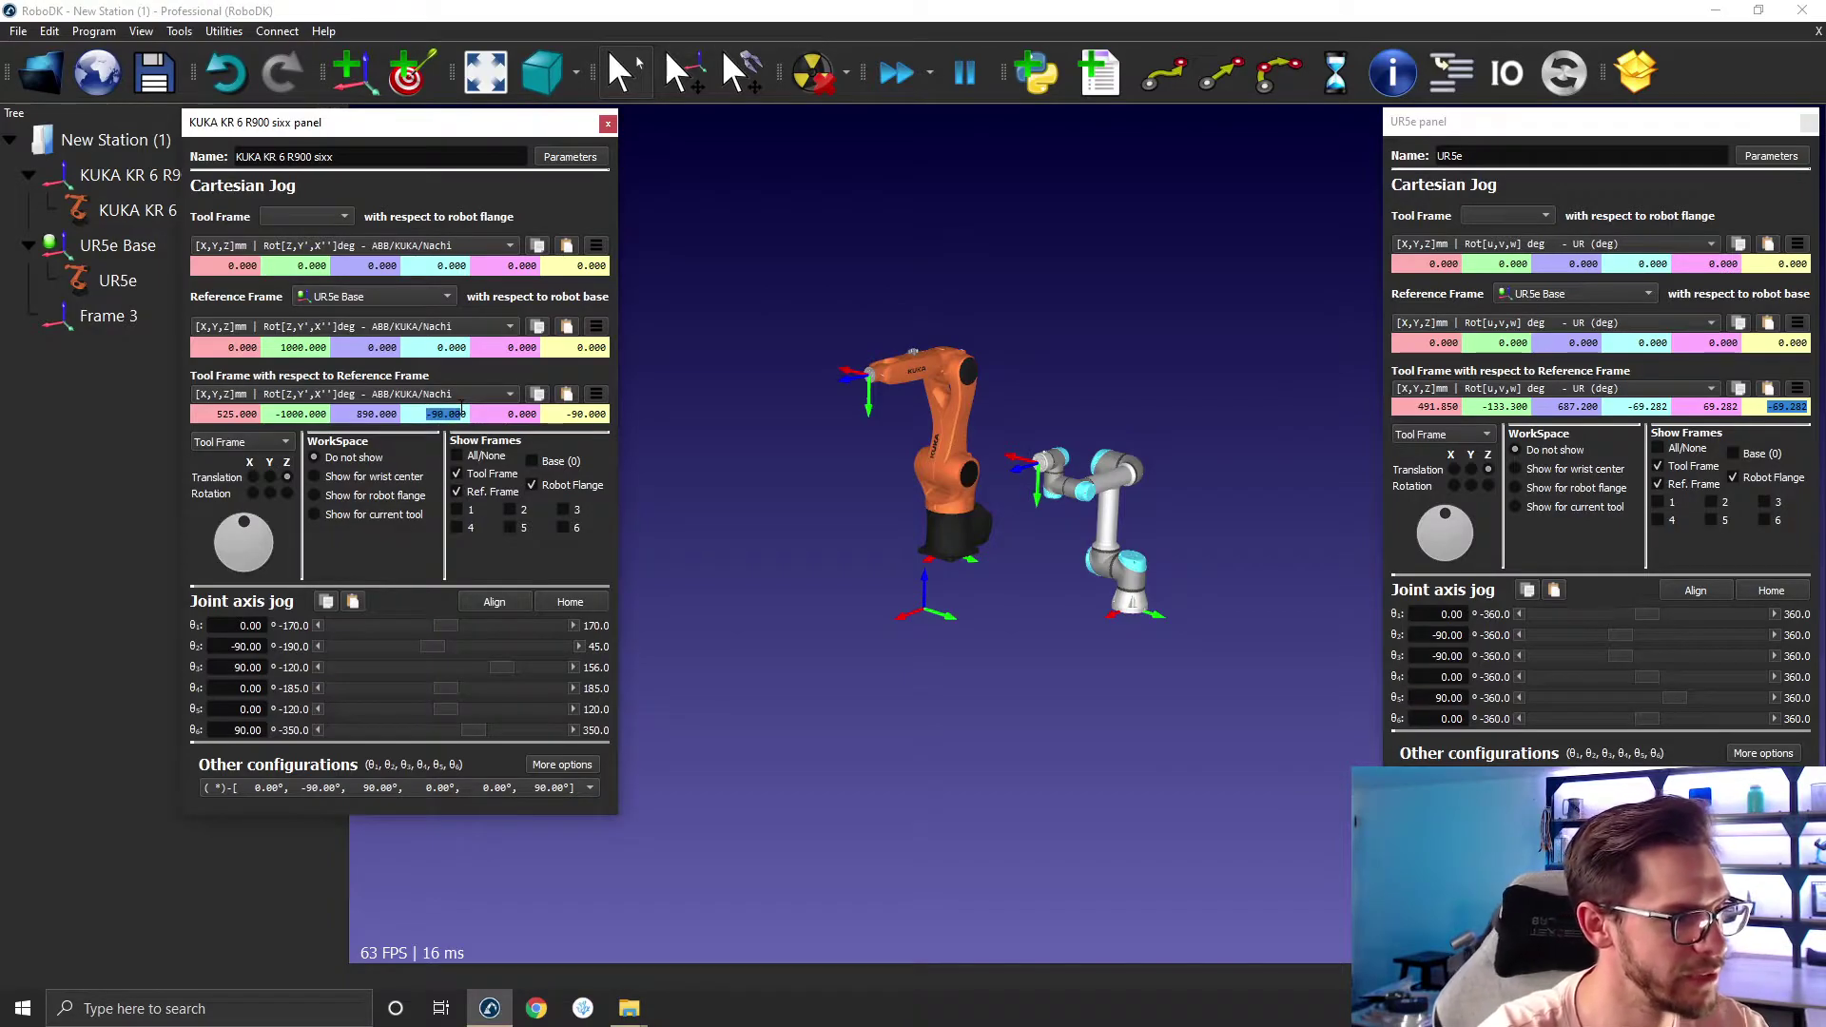
# Rotate the new reference frame by -90° about its Z axis and -90° about its X axis to match the KUKA tool frame.
pyautogui.moveTo(873, 613)
pyautogui.mouseDown()
pyautogui.moveTo(903, 623)
pyautogui.moveTo(984, 769)
pyautogui.moveTo(957, 706)
pyautogui.moveTo(894, 690)
pyautogui.moveTo(910, 689)
pyautogui.mouseUp()
pyautogui.press('alt')
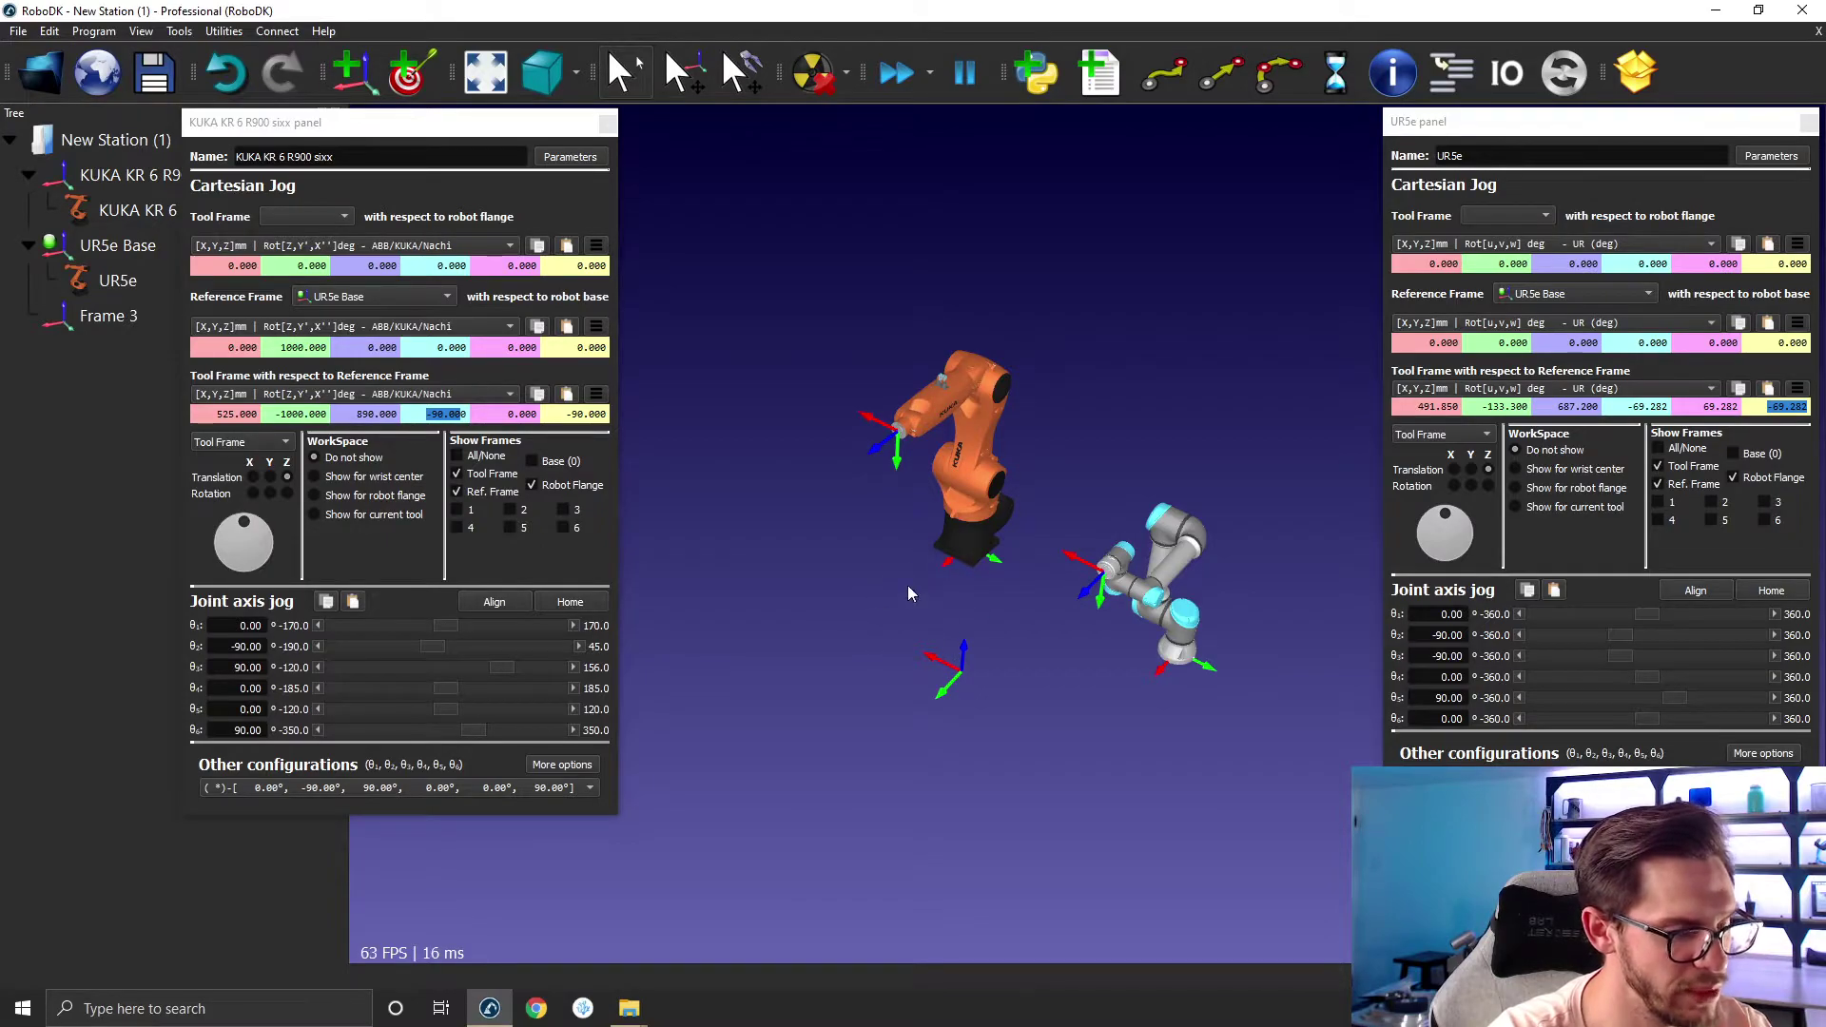
pyautogui.moveTo(915, 681)
pyautogui.keyDown('alt'); pyautogui.mouseDown()
pyautogui.moveTo(980, 732)
pyautogui.moveTo(1031, 738)
pyautogui.moveTo(900, 694)
pyautogui.mouseUp(); pyautogui.keyUp('alt')
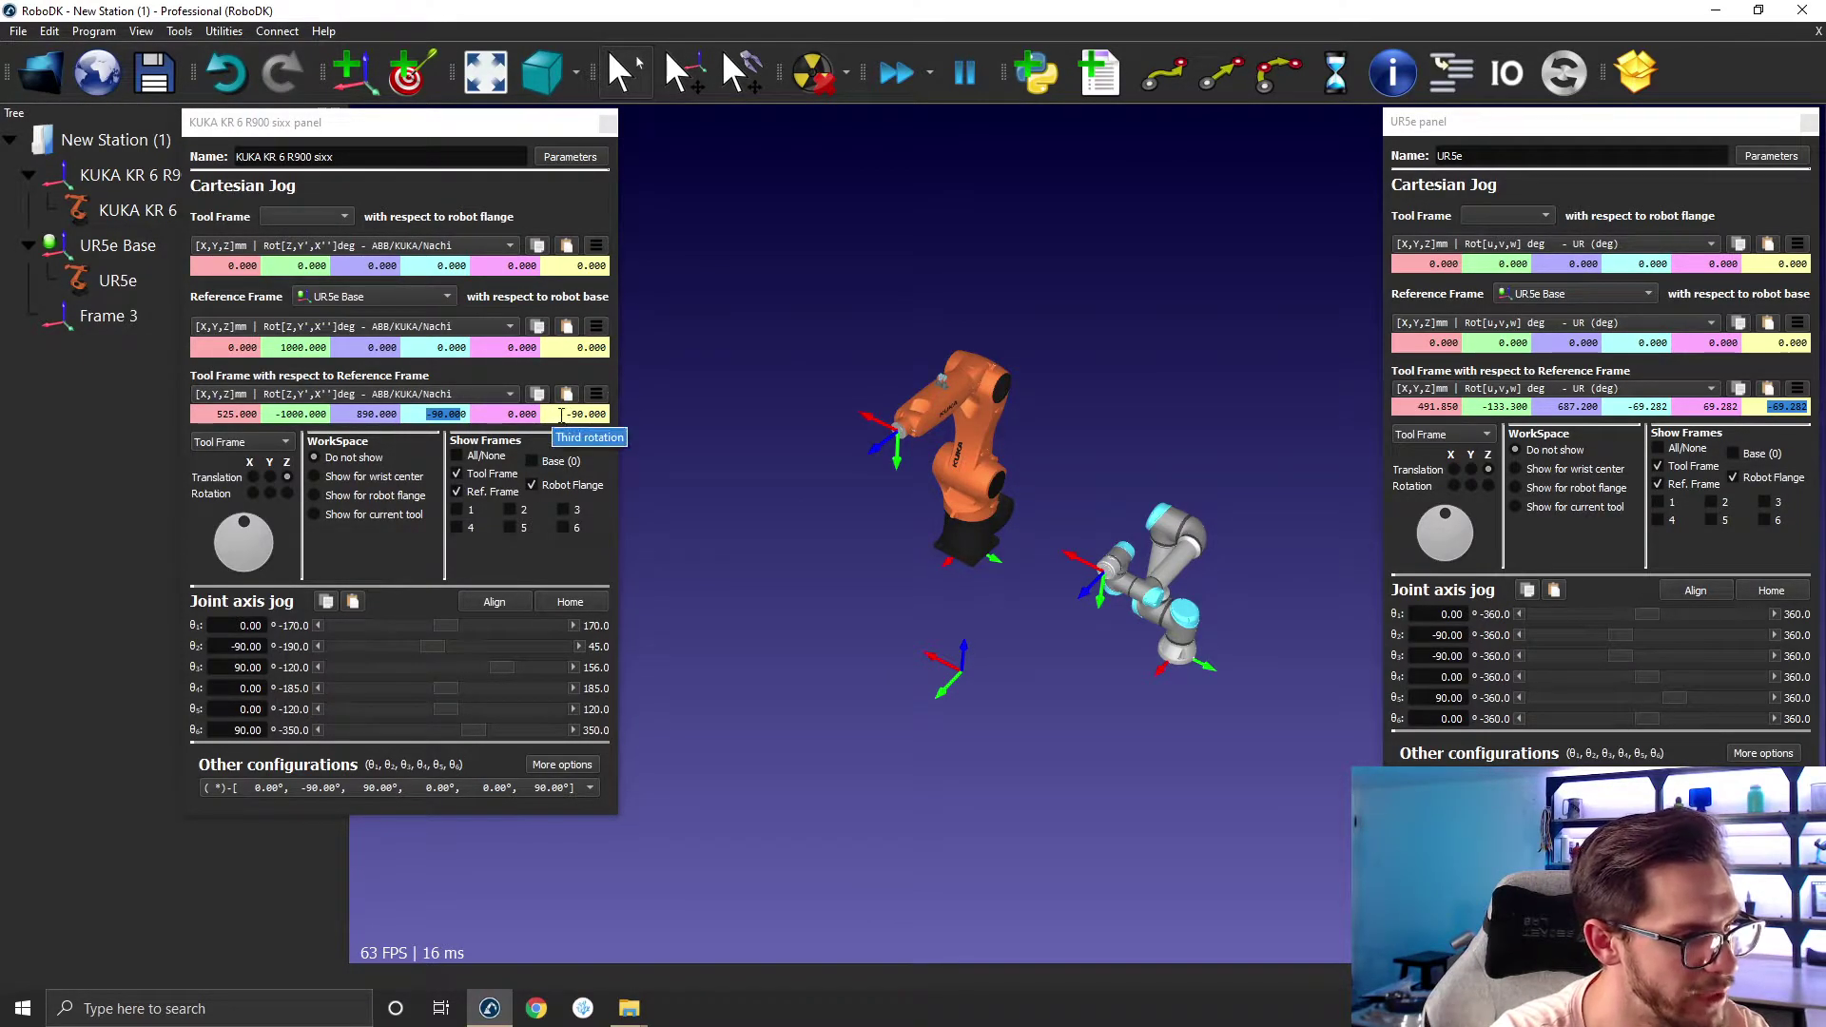
pyautogui.moveTo(842, 653); pyautogui.dragTo(825, 523)
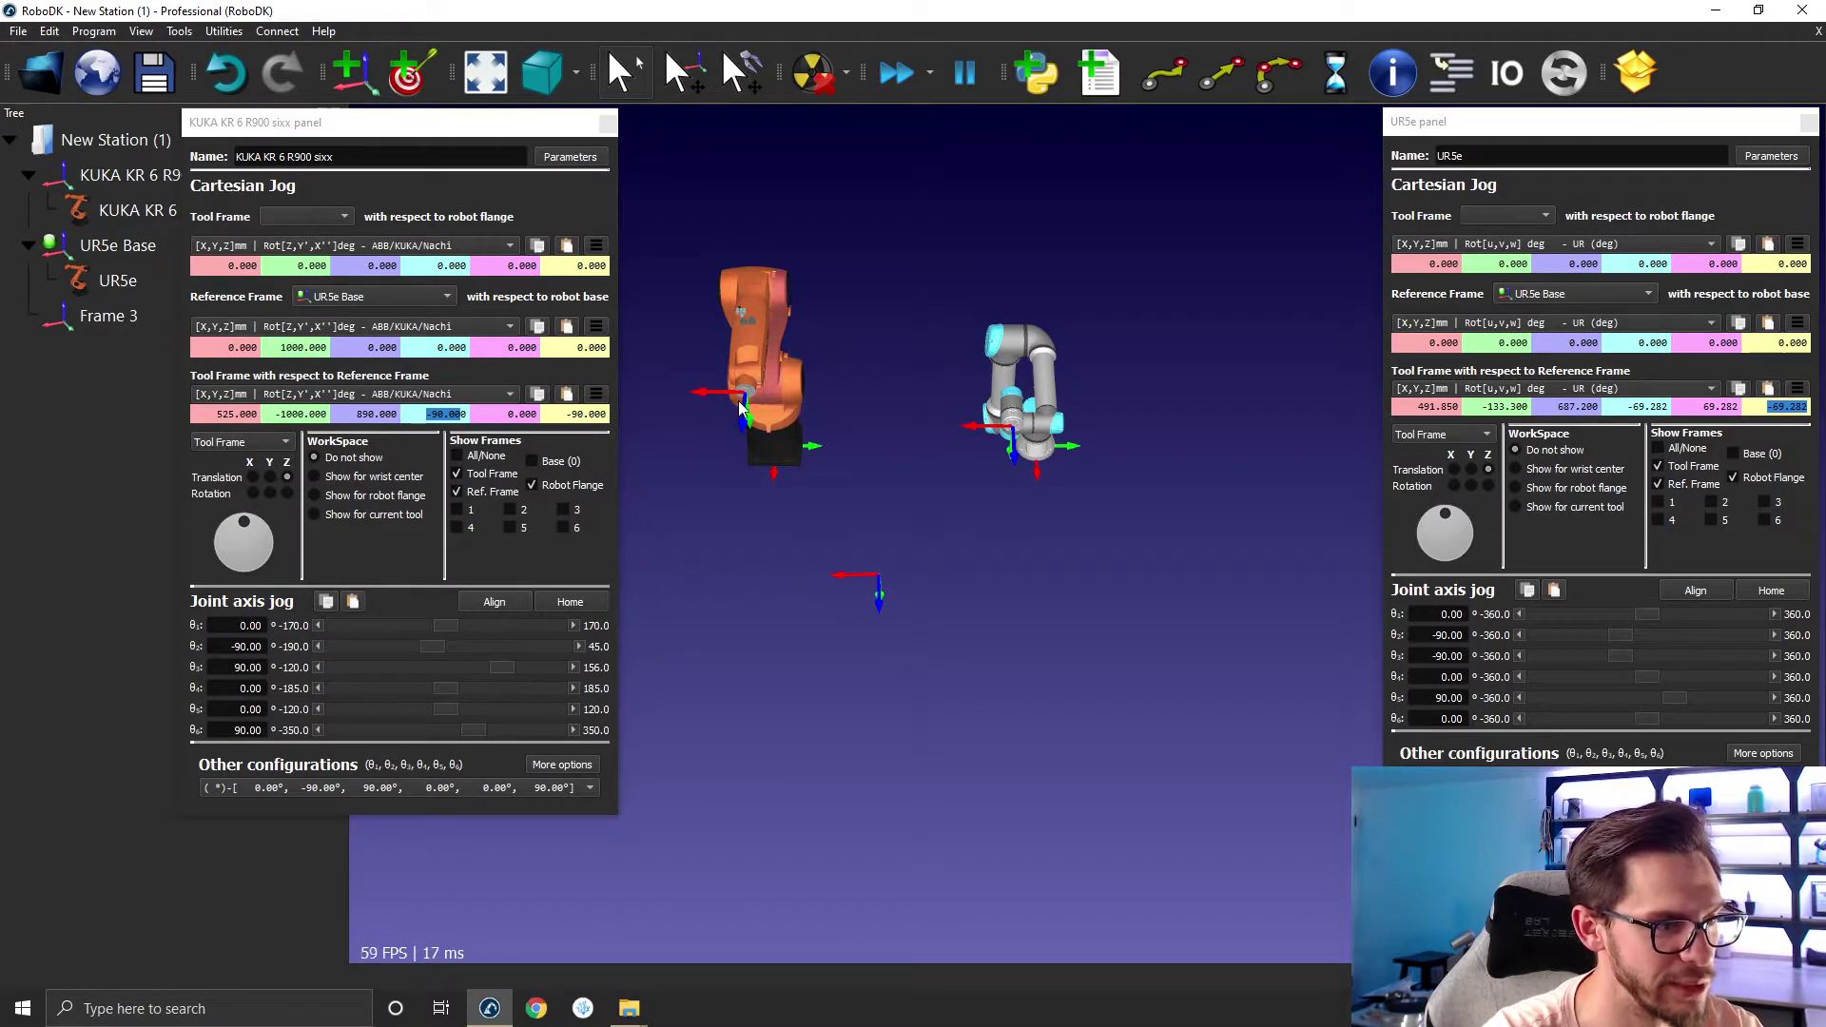
pyautogui.click(475, 417)
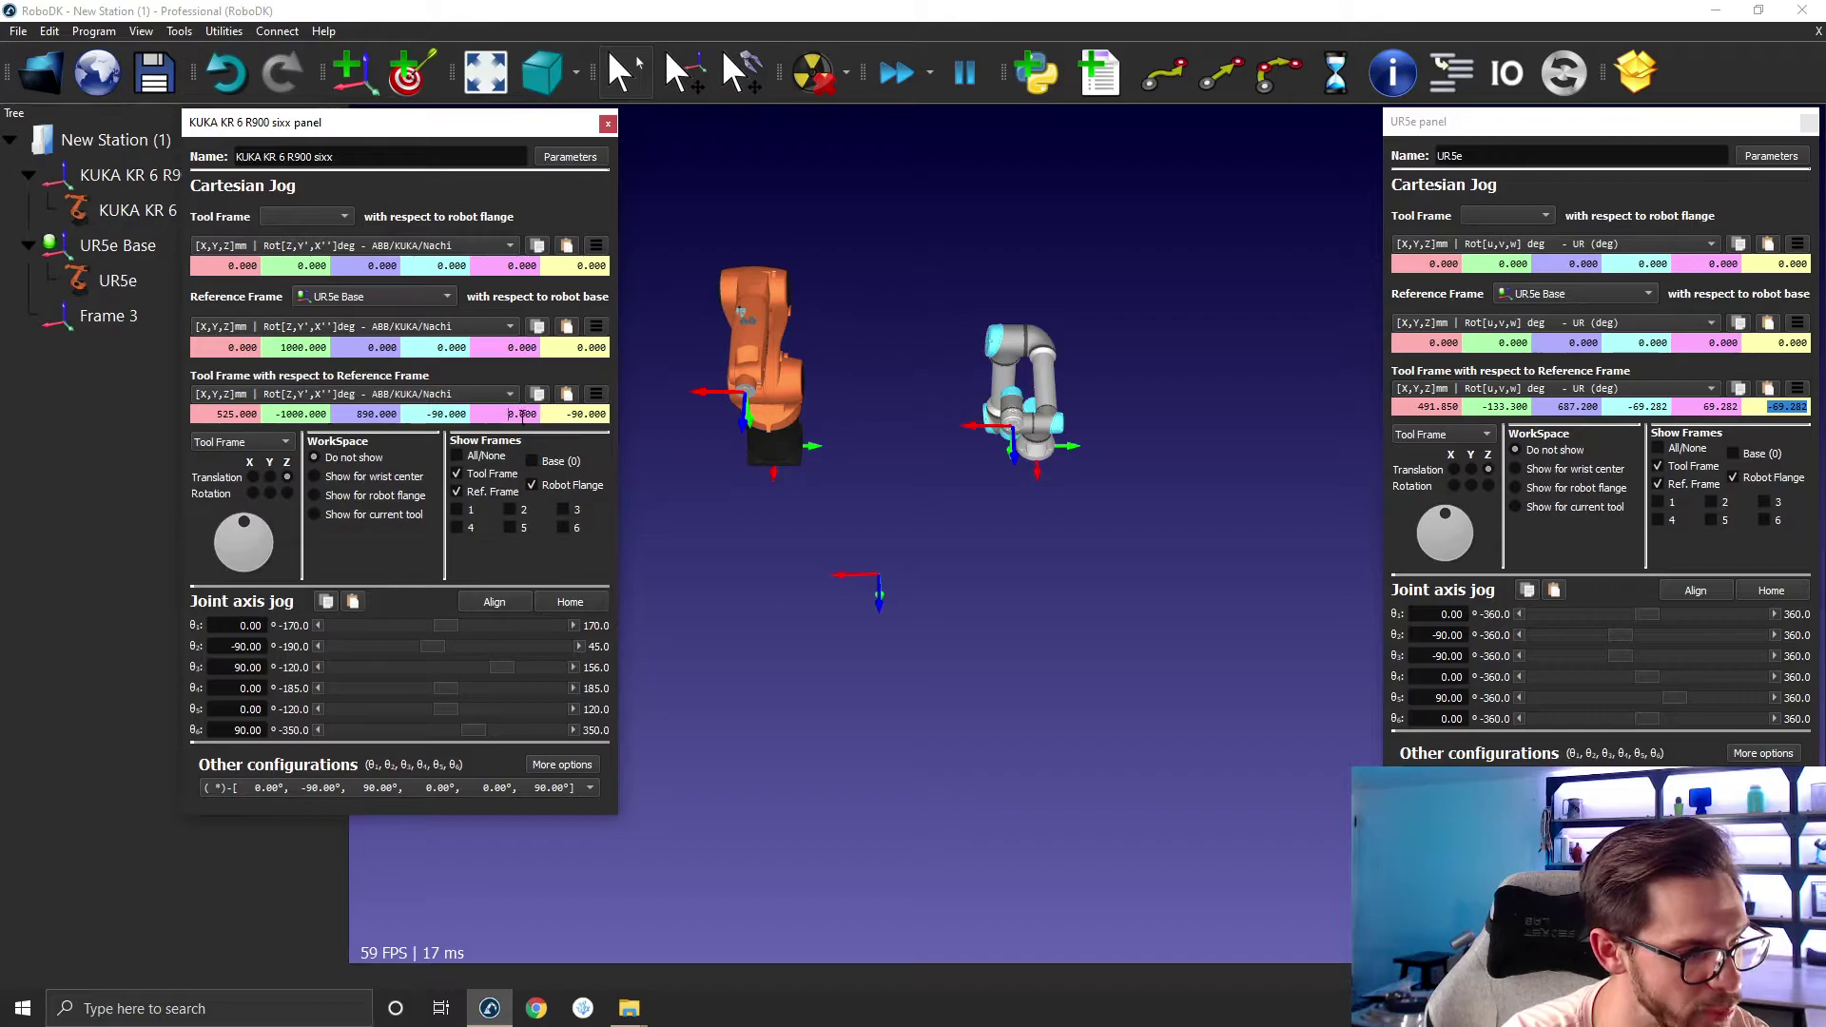
pyautogui.moveTo(867, 489); pyautogui.dragTo(984, 511)
# Load the Fanuc LR Mate 200iD robot from the local library and open its robot panel.
pyautogui.click(41, 72)
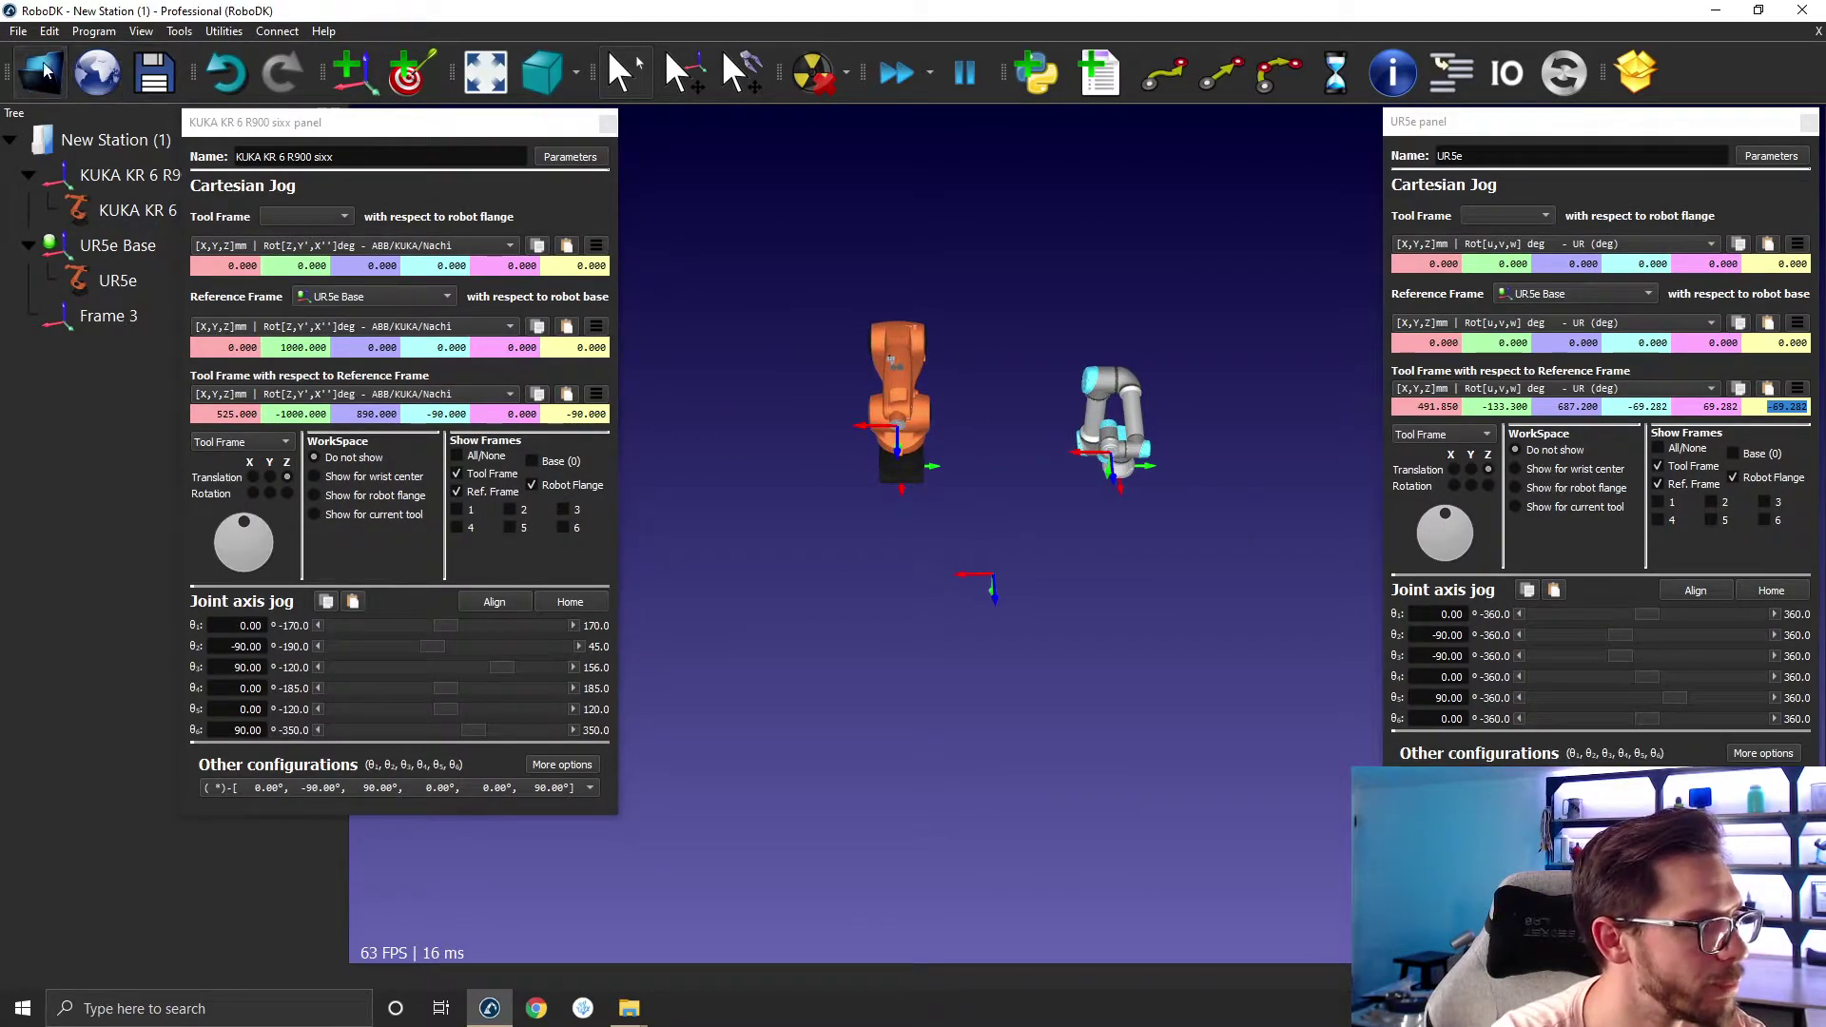
pyautogui.scroll(-15, 757, 557)
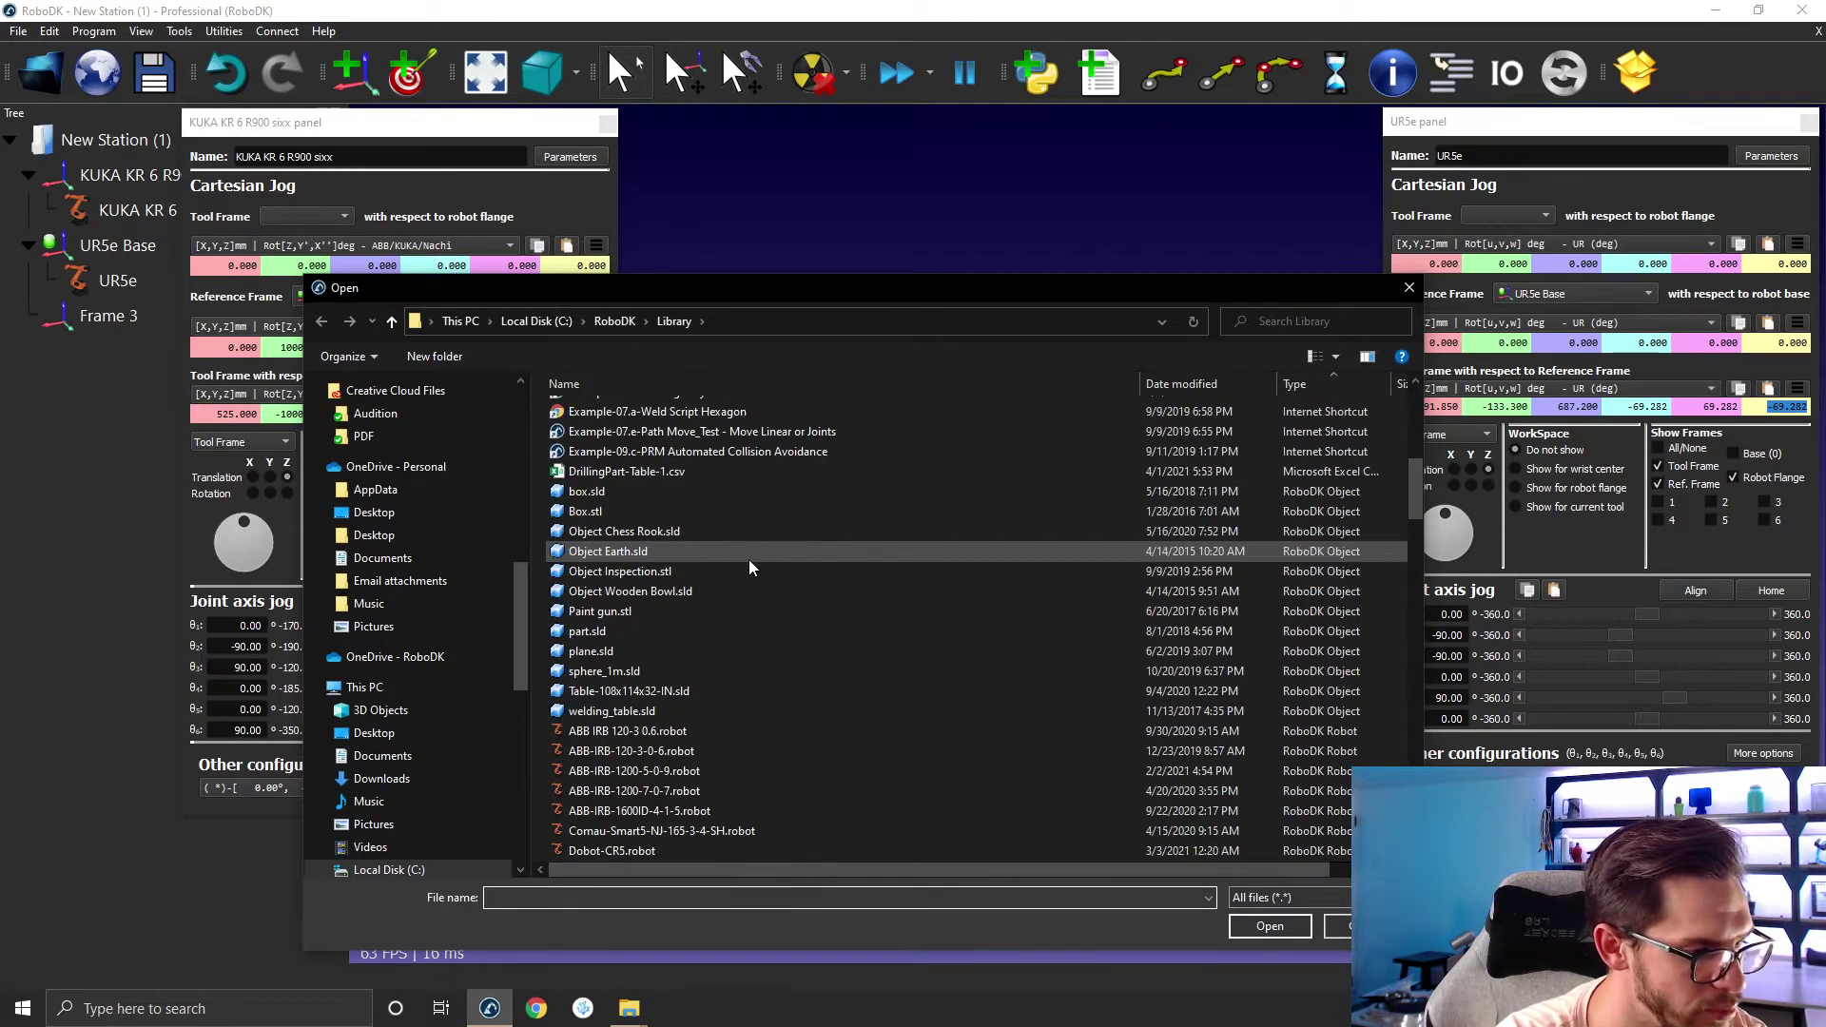
pyautogui.doubleClick(652, 512)
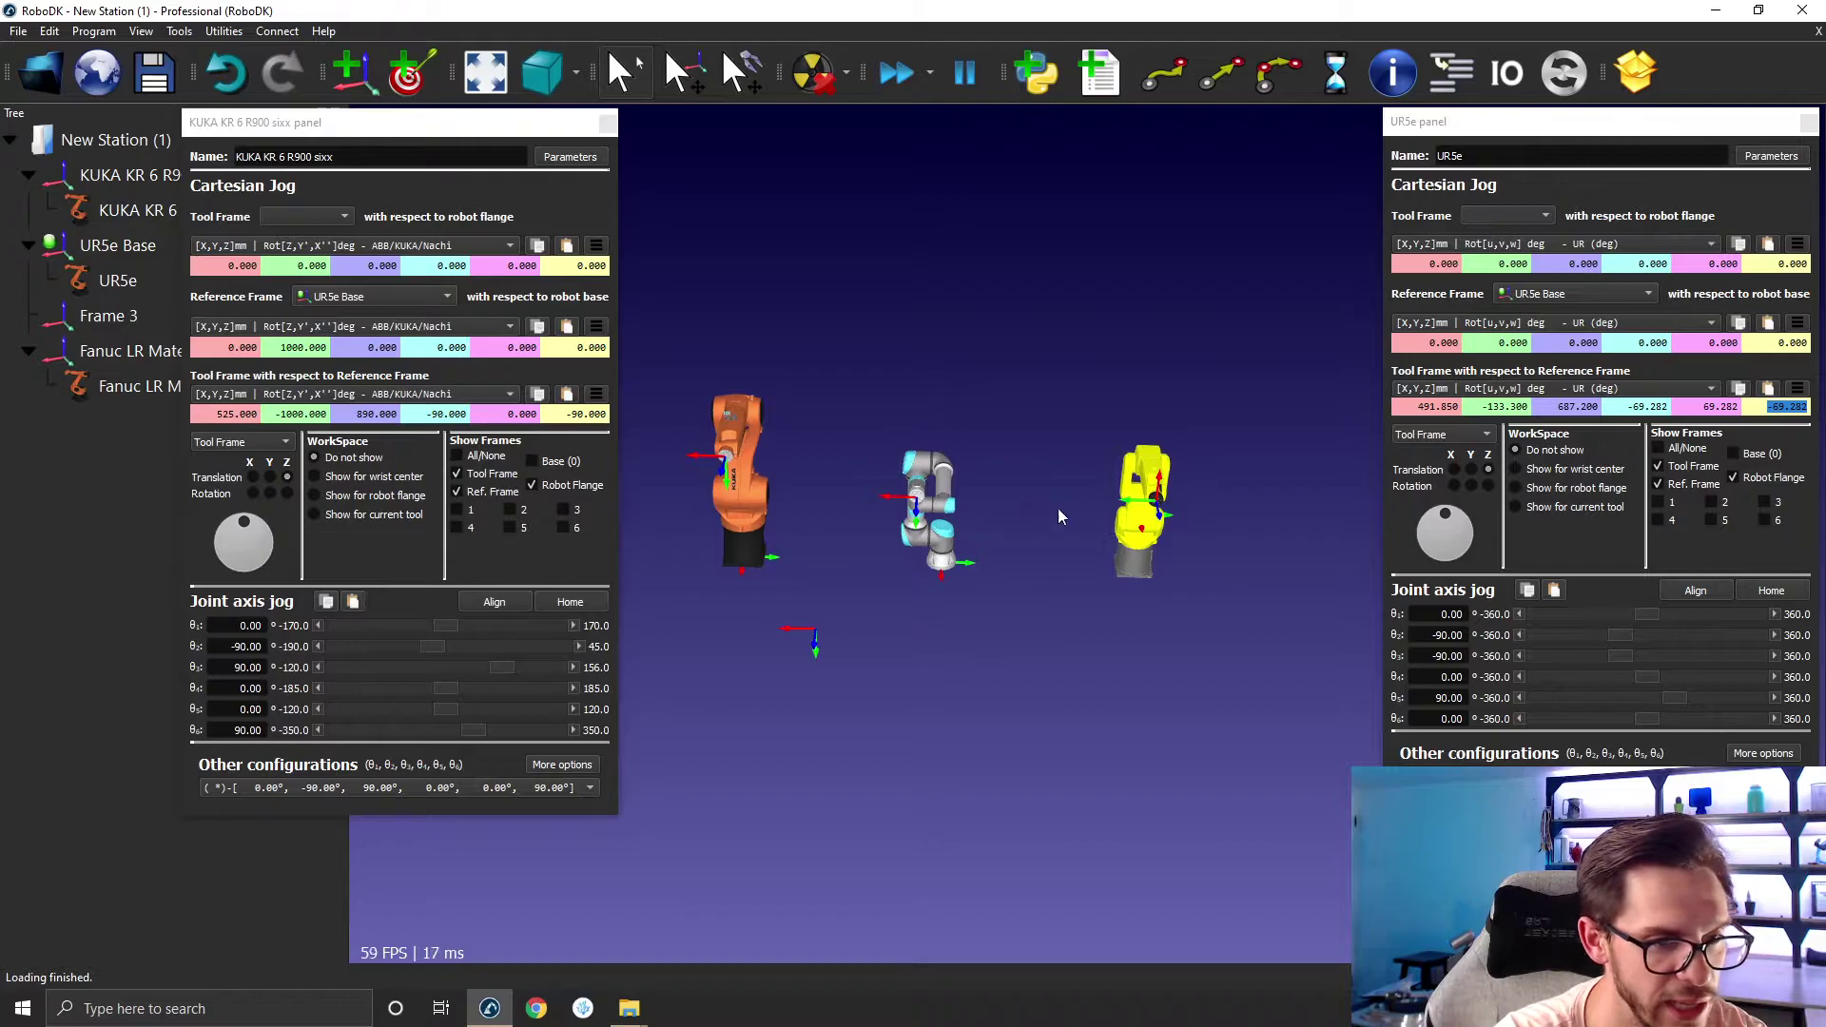
pyautogui.doubleClick(1085, 533)
pyautogui.click(1253, 477)
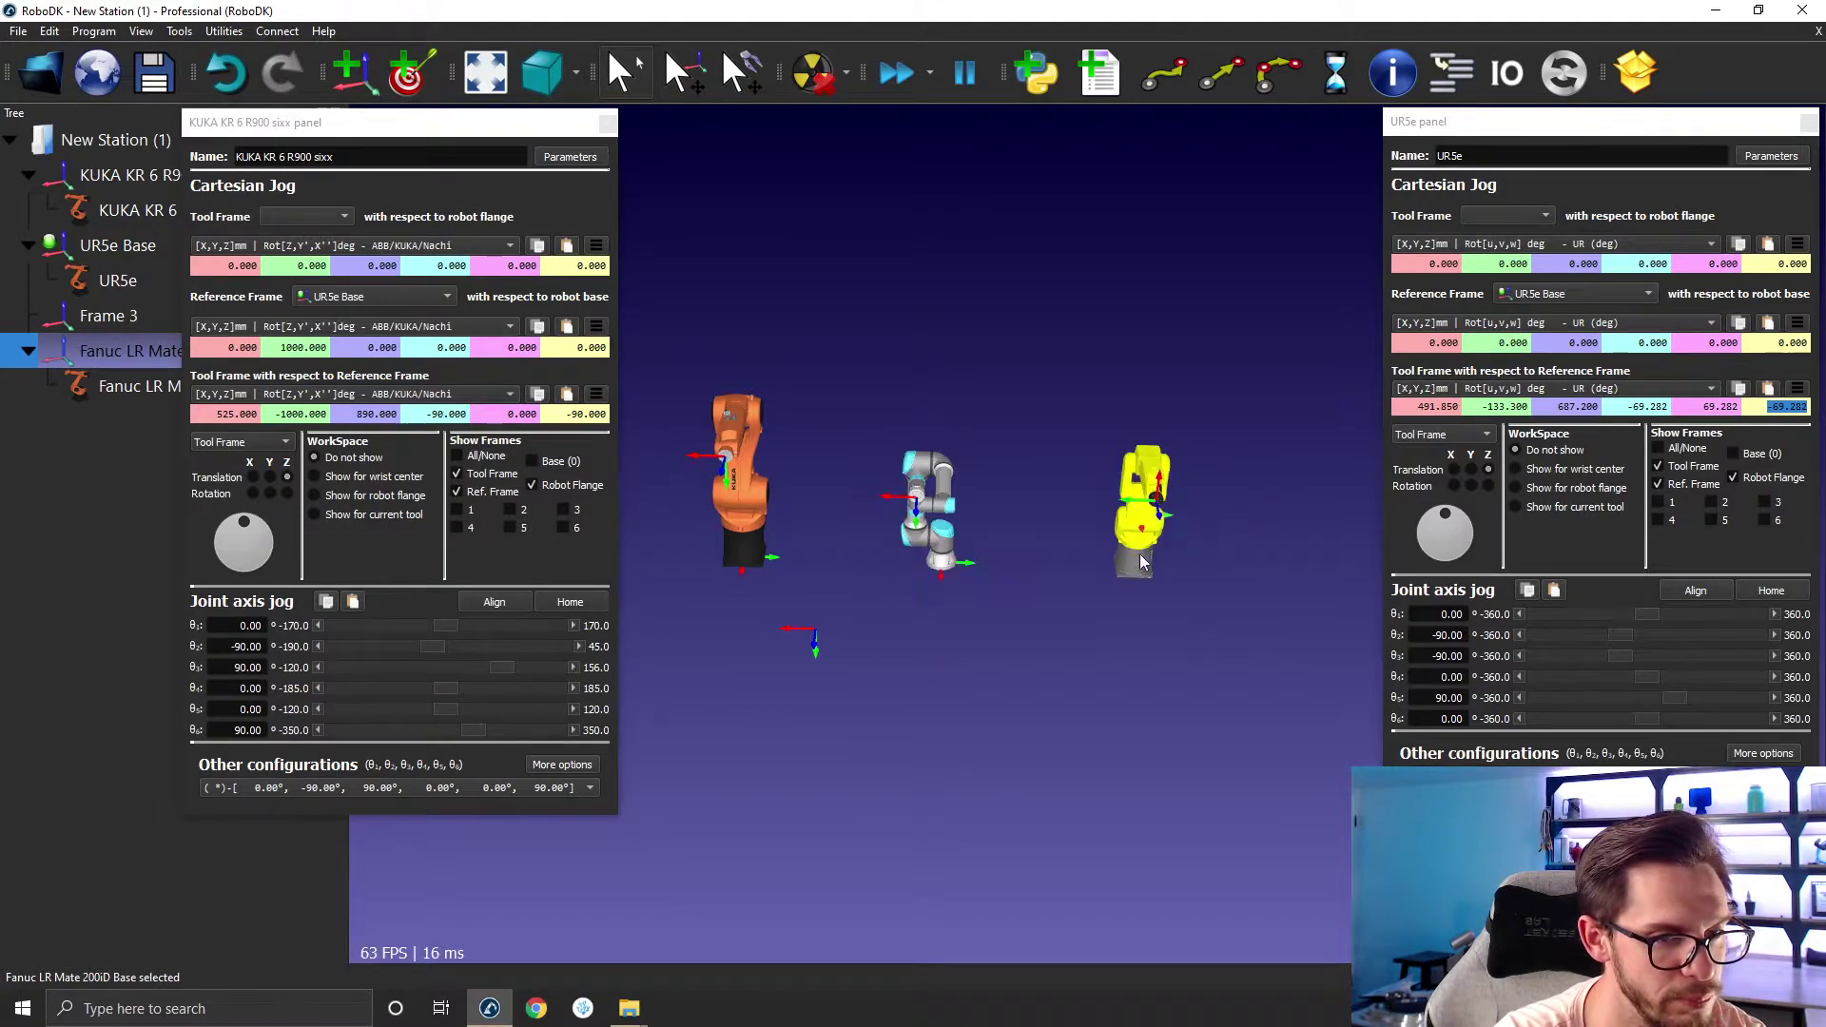
pyautogui.doubleClick(1134, 538)
pyautogui.moveTo(1100, 488); pyautogui.dragTo(665, 196)
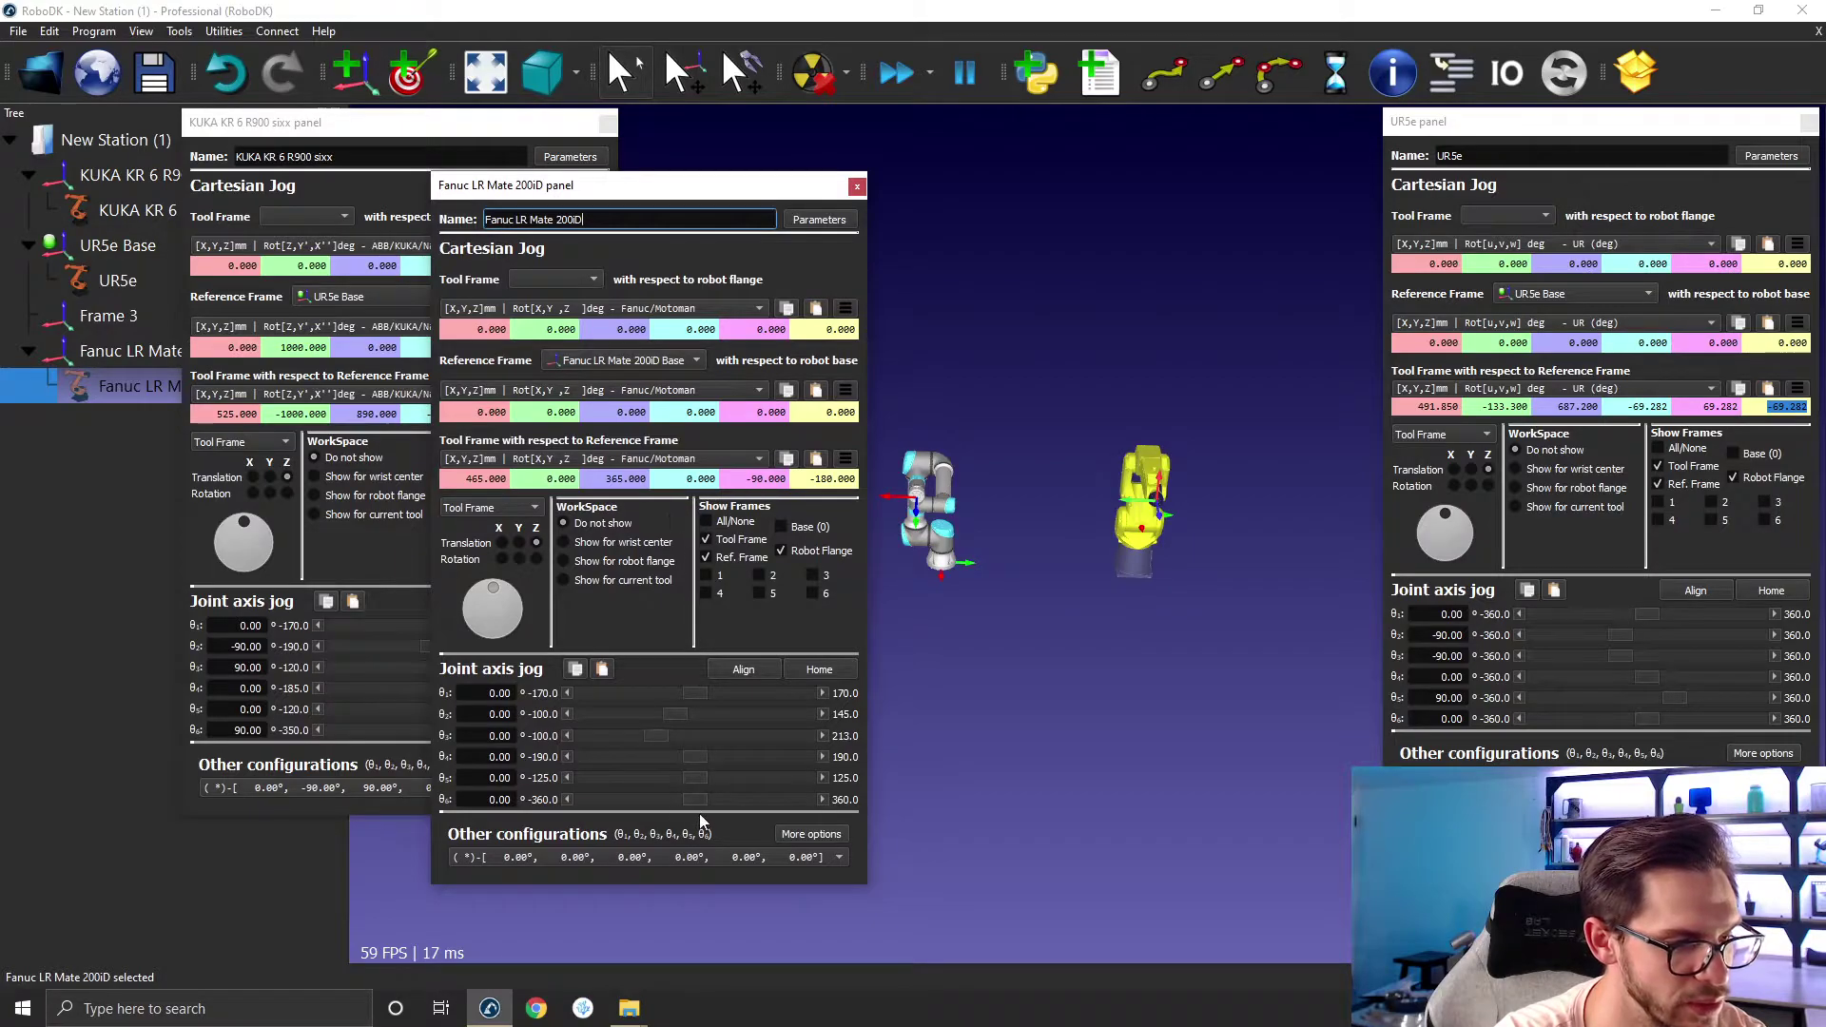
# Set joint 6 of the Fanuc robot to -90° and place its panel below the KUKA robot's tool pose values.
pyautogui.moveTo(700, 797); pyautogui.dragTo(671, 797)
pyautogui.moveTo(465, 800); pyautogui.dragTo(769, 781)
pyautogui.write('9')
pyautogui.press('BackSpace')
pyautogui.write('-60')
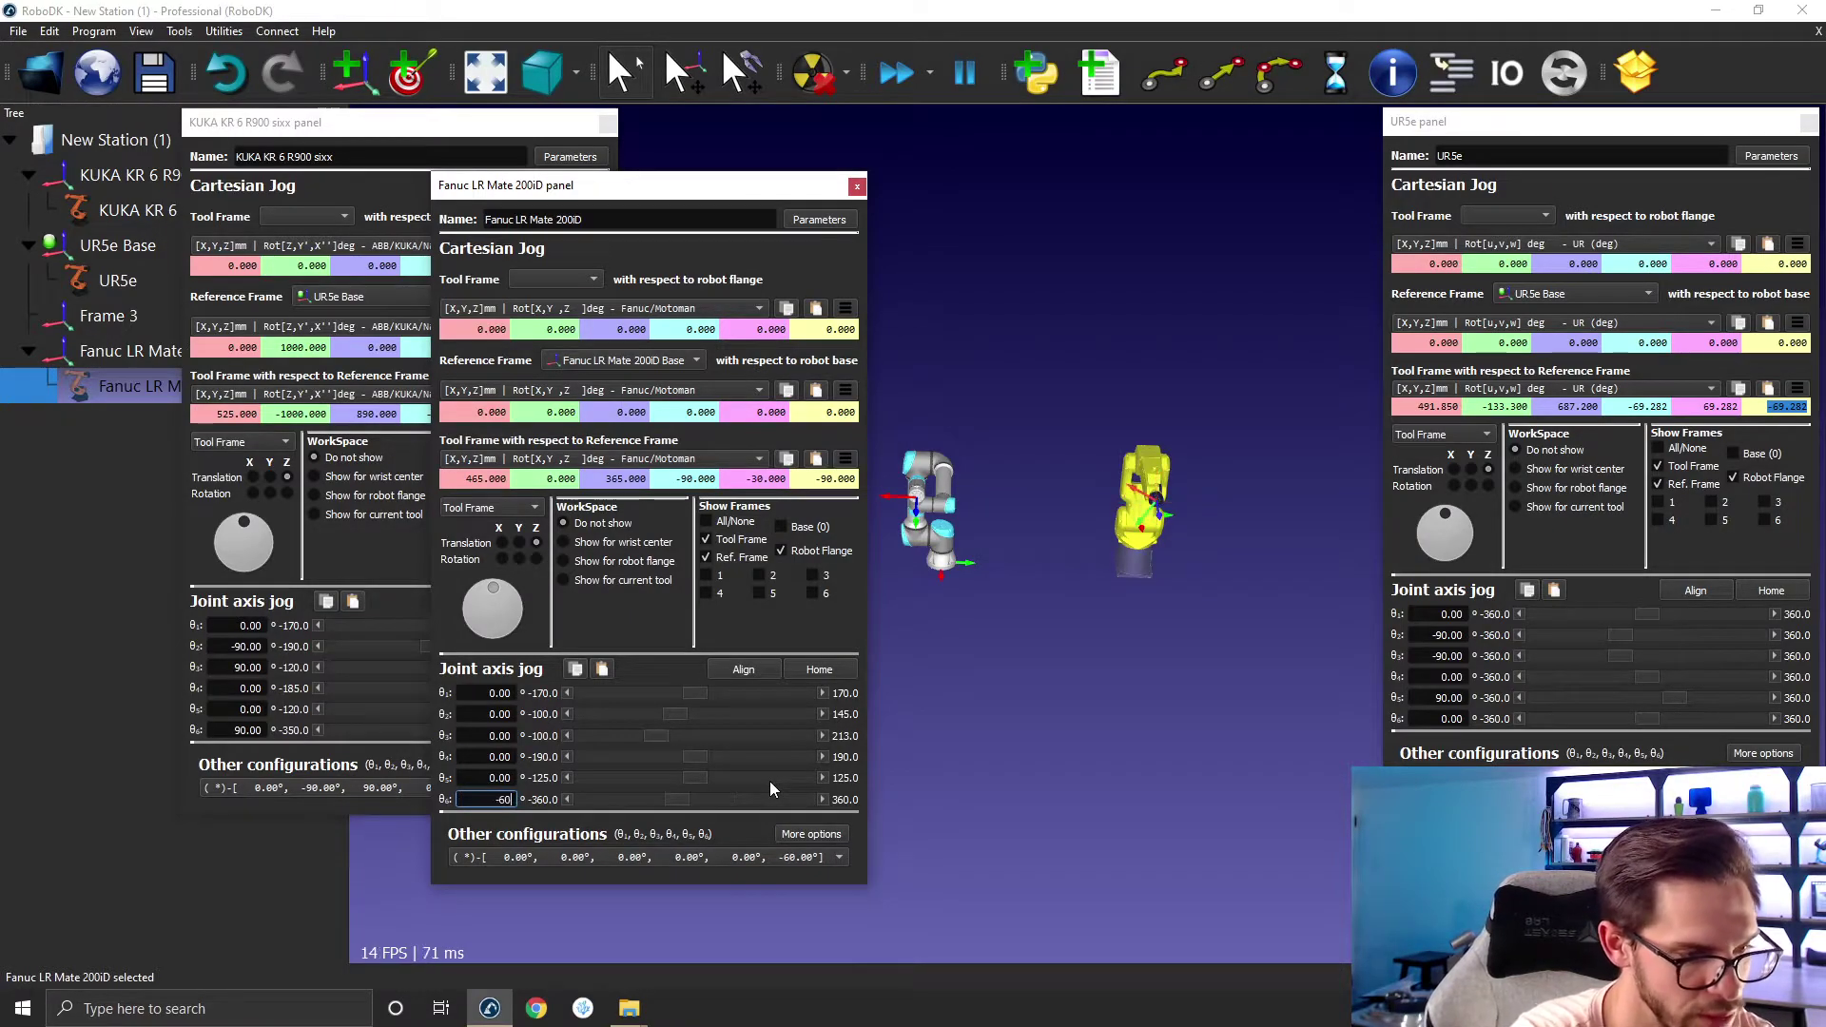
pyautogui.press('BackSpace')
pyautogui.press('BackSpace')
pyautogui.write('90')
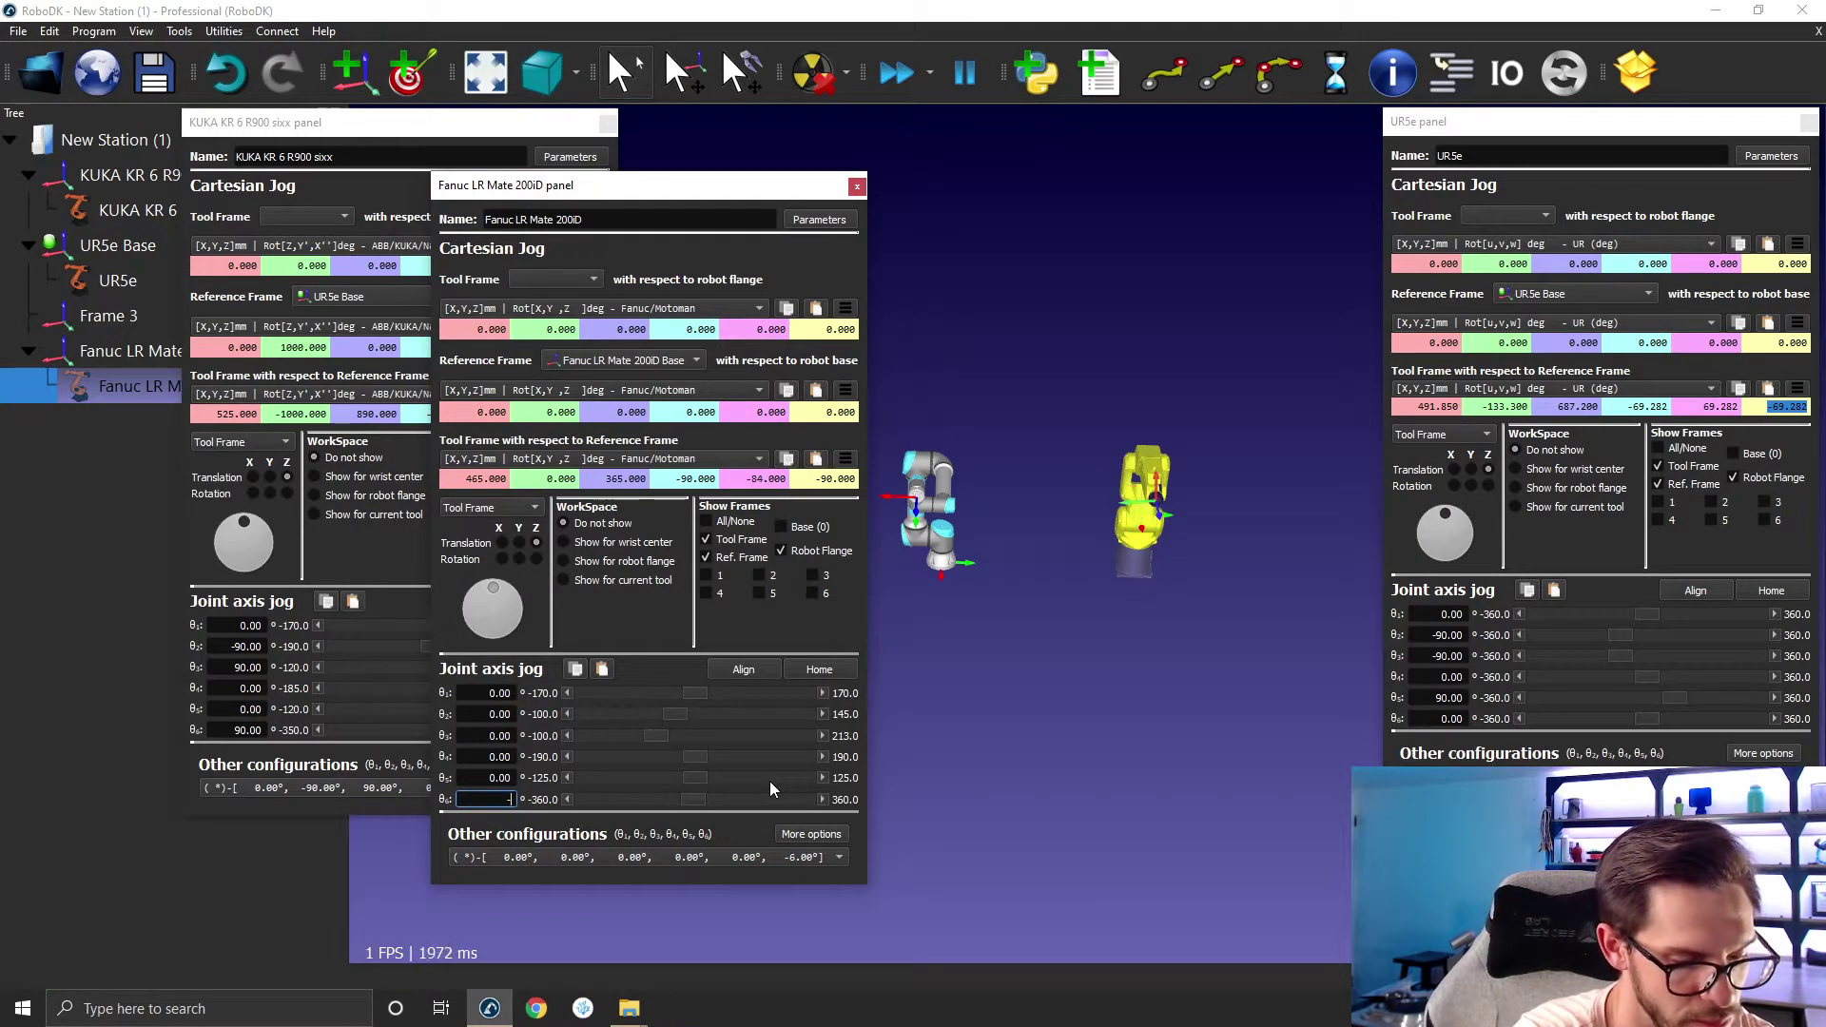
pyautogui.press('Return')
pyautogui.moveTo(634, 207); pyautogui.dragTo(430, 491)
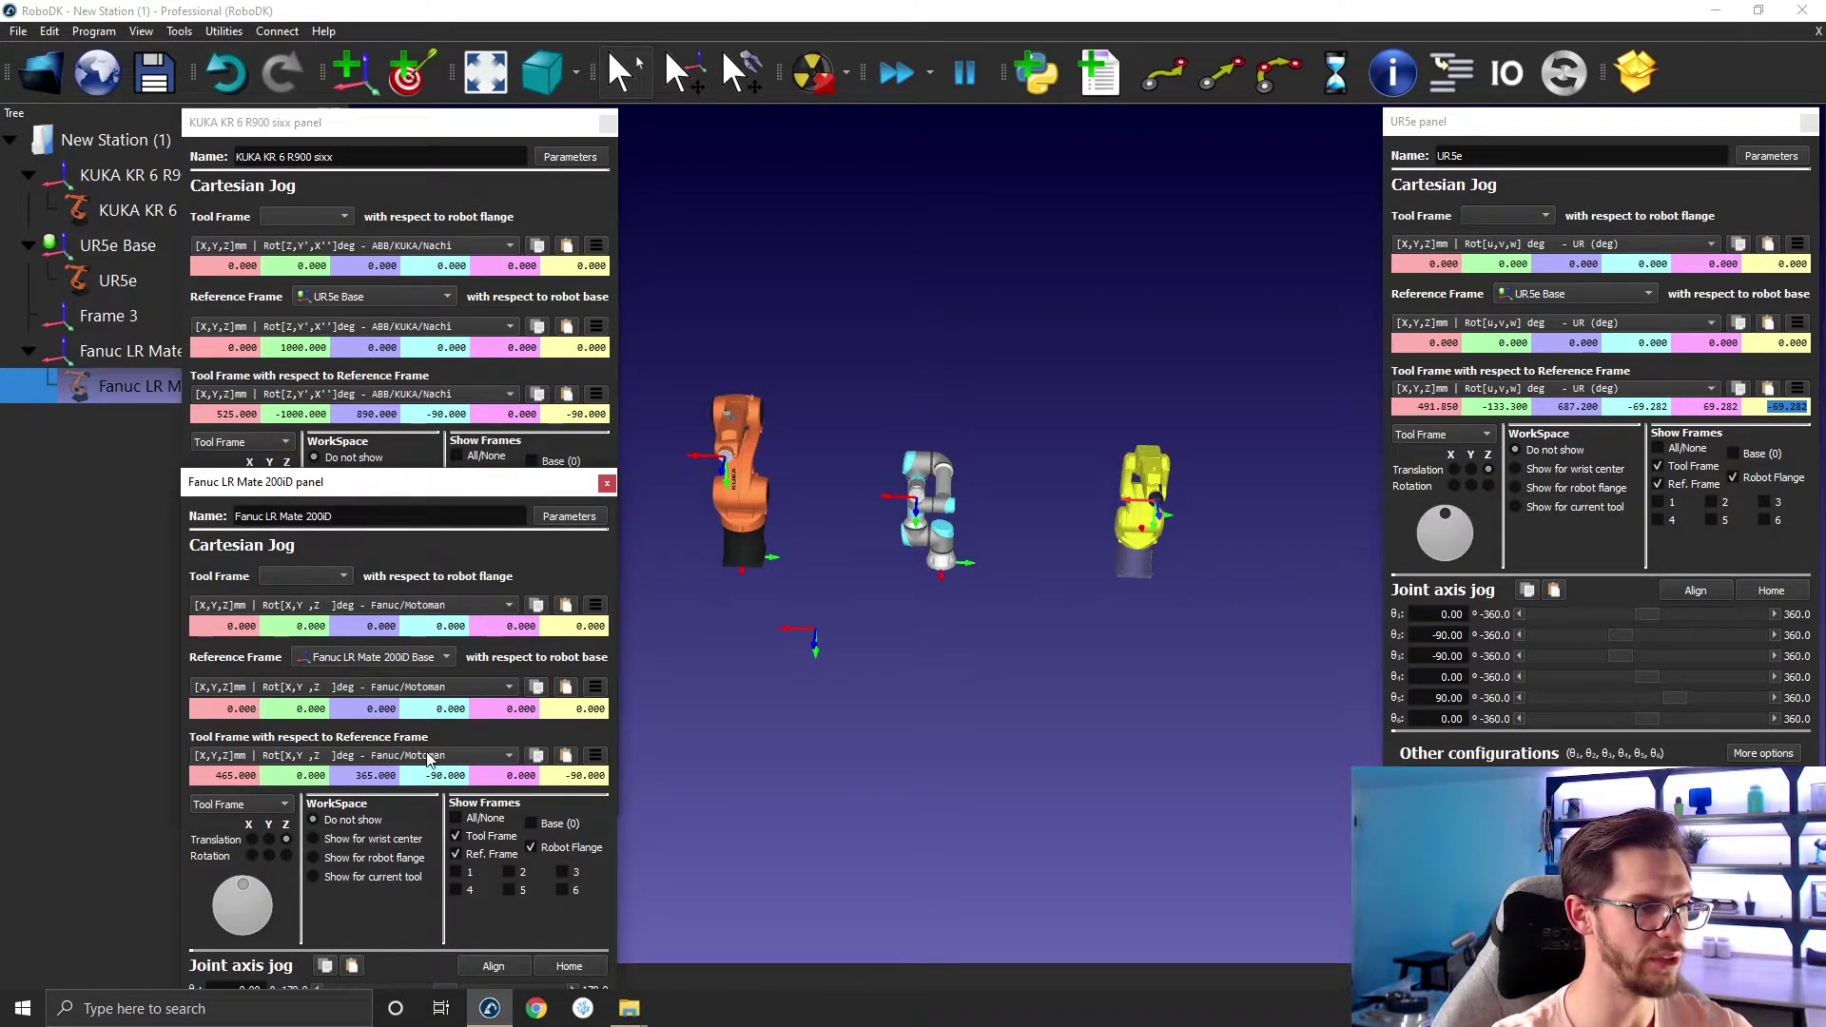
# Review the Fanuc tool orientation in the available rotation formats and check its first rotation value.
pyautogui.click(310, 757)
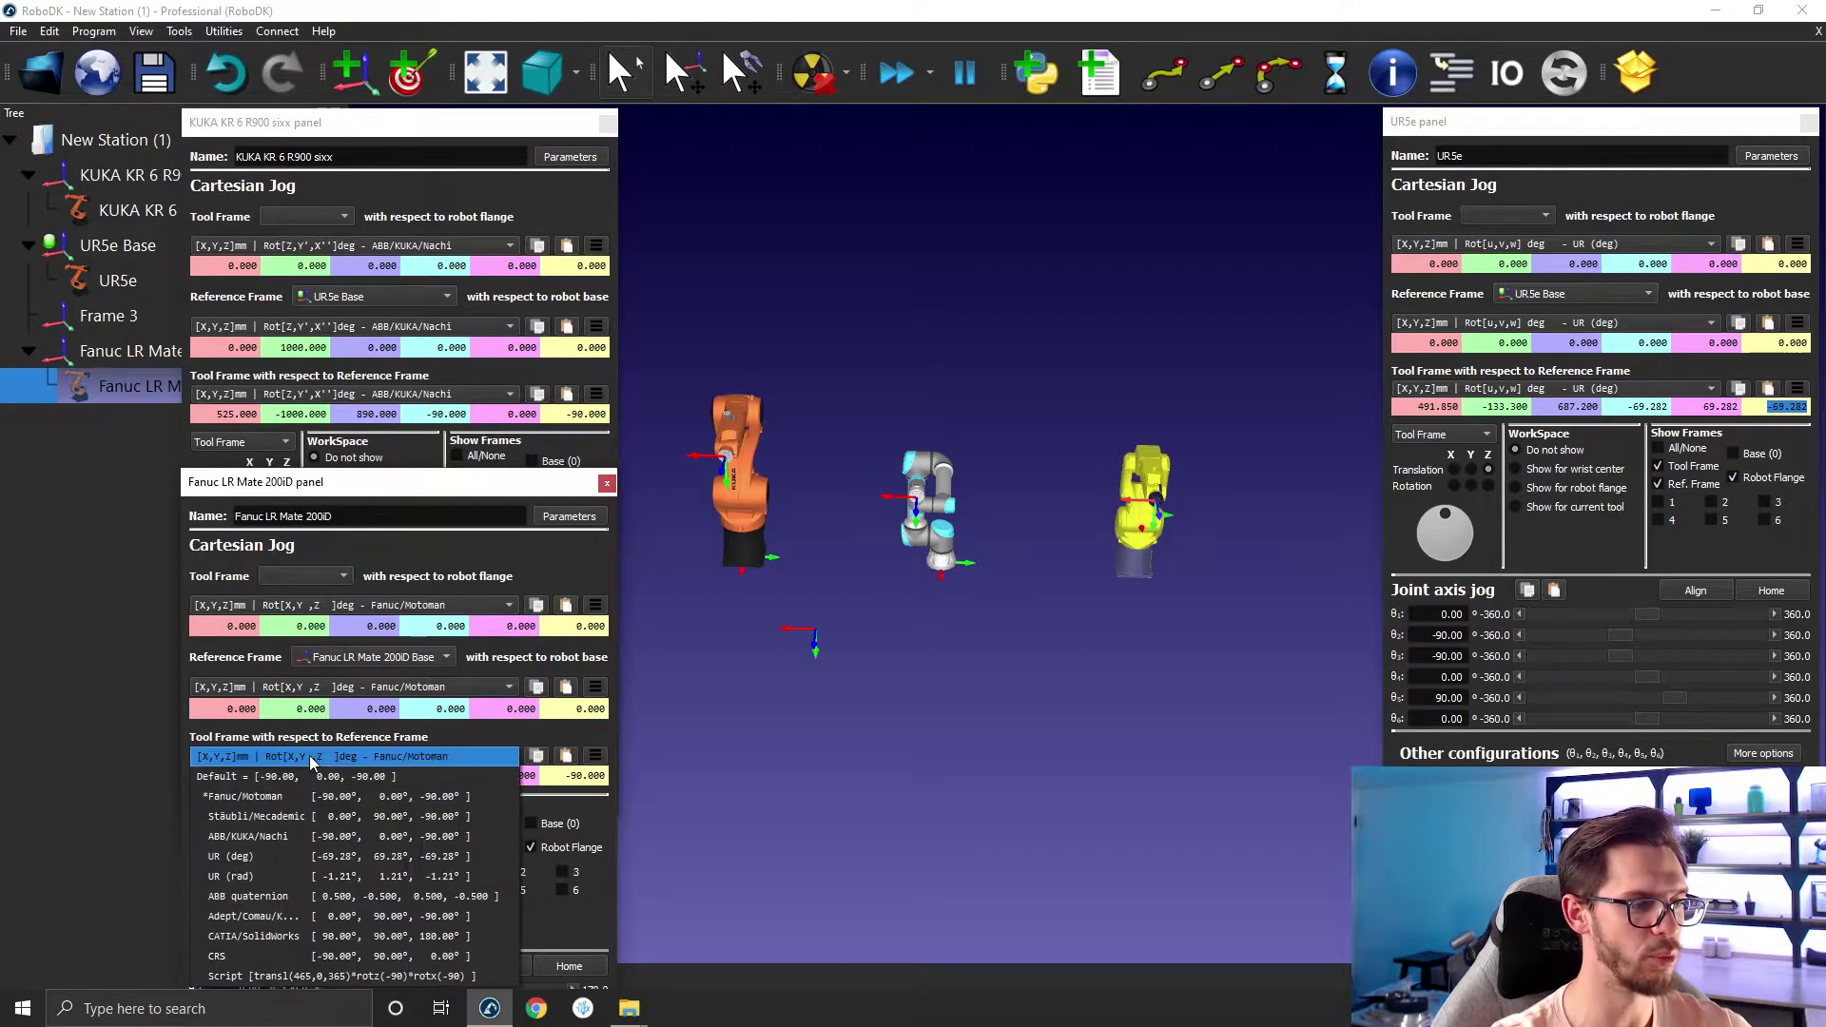
pyautogui.click(644, 756)
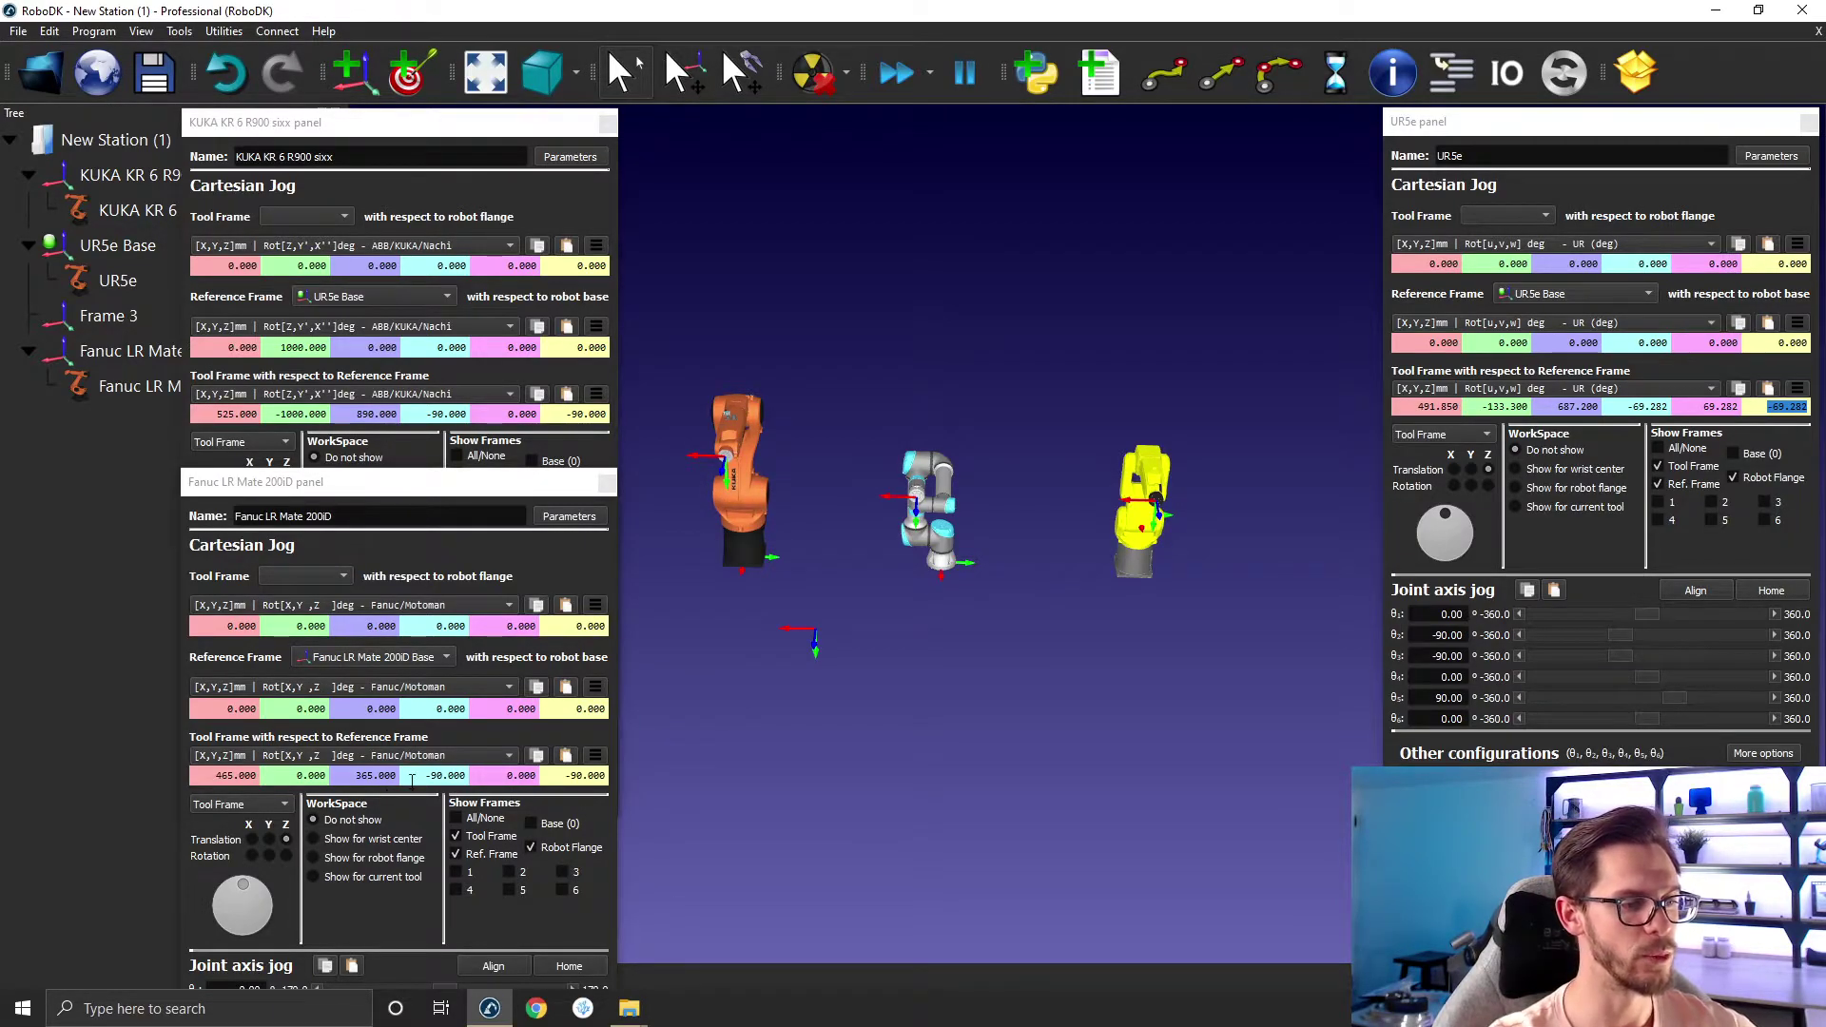
pyautogui.click(445, 776)
# Add another reference frame to the station and place it in front of the Fanuc robot.
pyautogui.moveTo(893, 645); pyautogui.dragTo(992, 572)
pyautogui.moveTo(991, 573); pyautogui.dragTo(948, 562, button='middle')
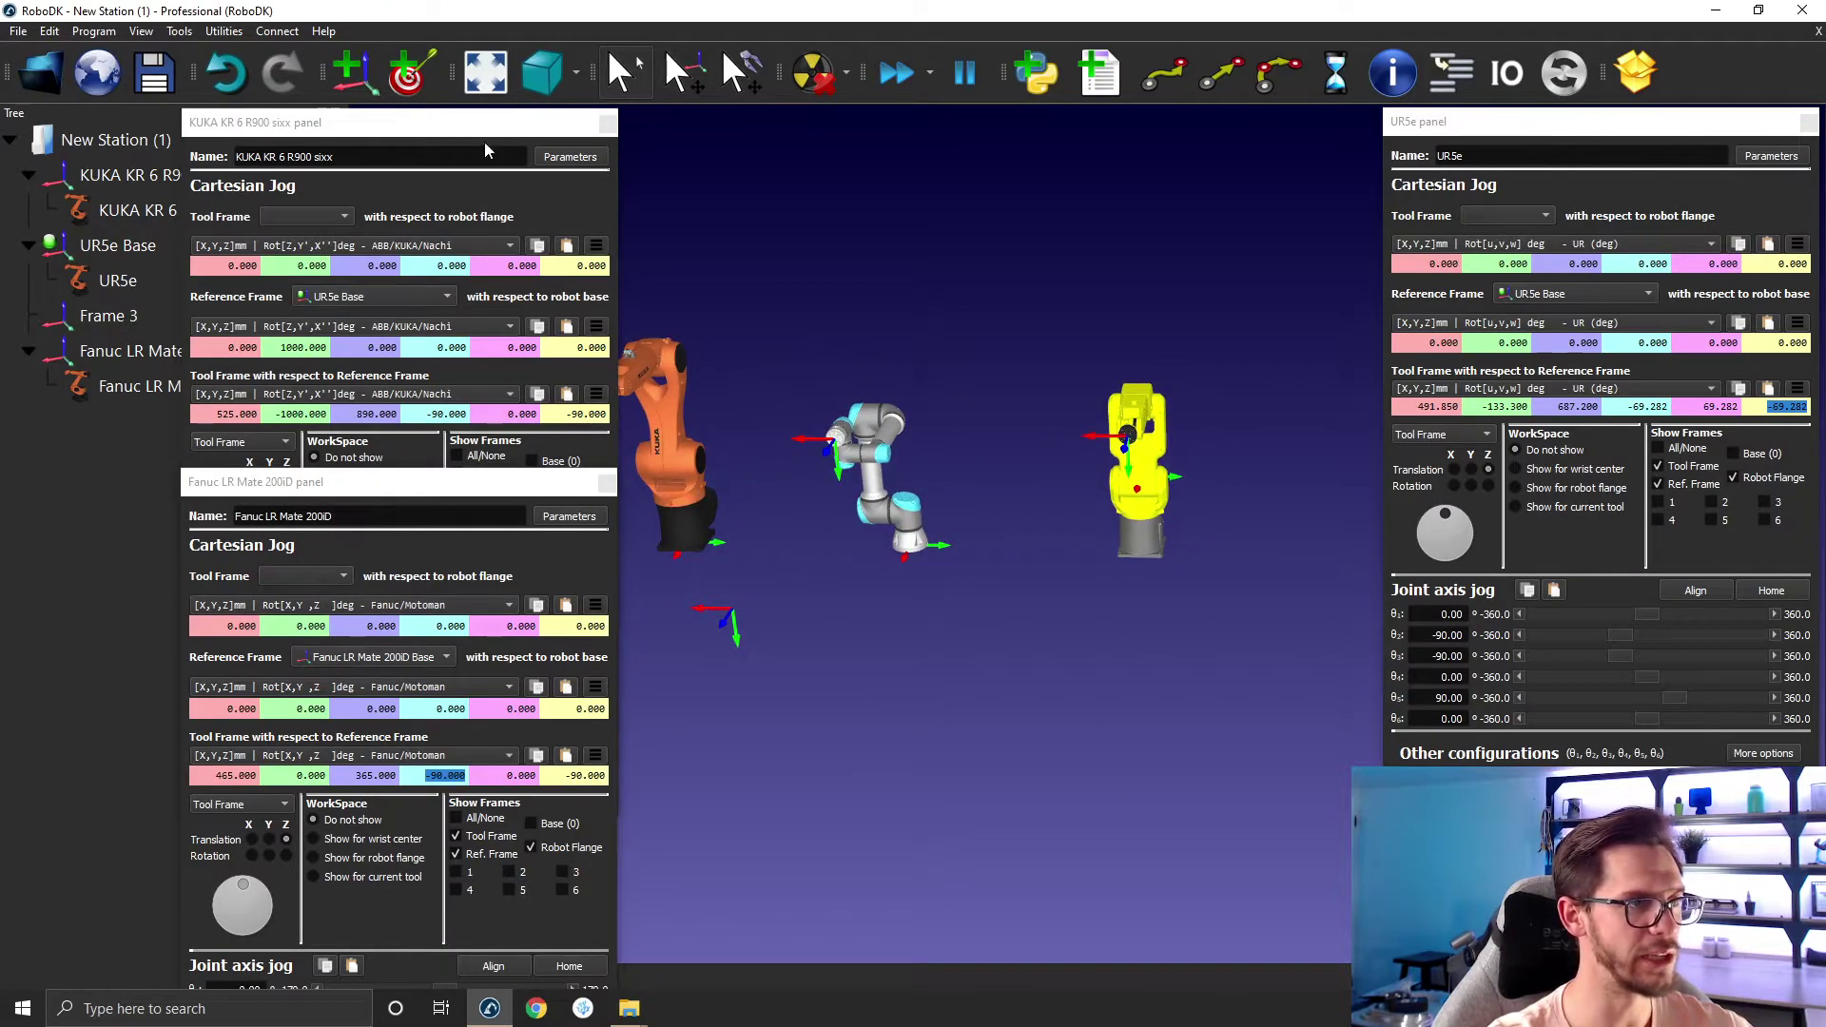
pyautogui.click(369, 75)
pyautogui.moveTo(1125, 582); pyautogui.dragTo(1082, 580, button='middle')
pyautogui.press('alt')
pyautogui.keyDown('alt'); pyautogui.moveTo(1345, 562); pyautogui.dragTo(1075, 677); pyautogui.keyUp('alt')
pyautogui.moveTo(1073, 677); pyautogui.dragTo(1046, 703, button='right')
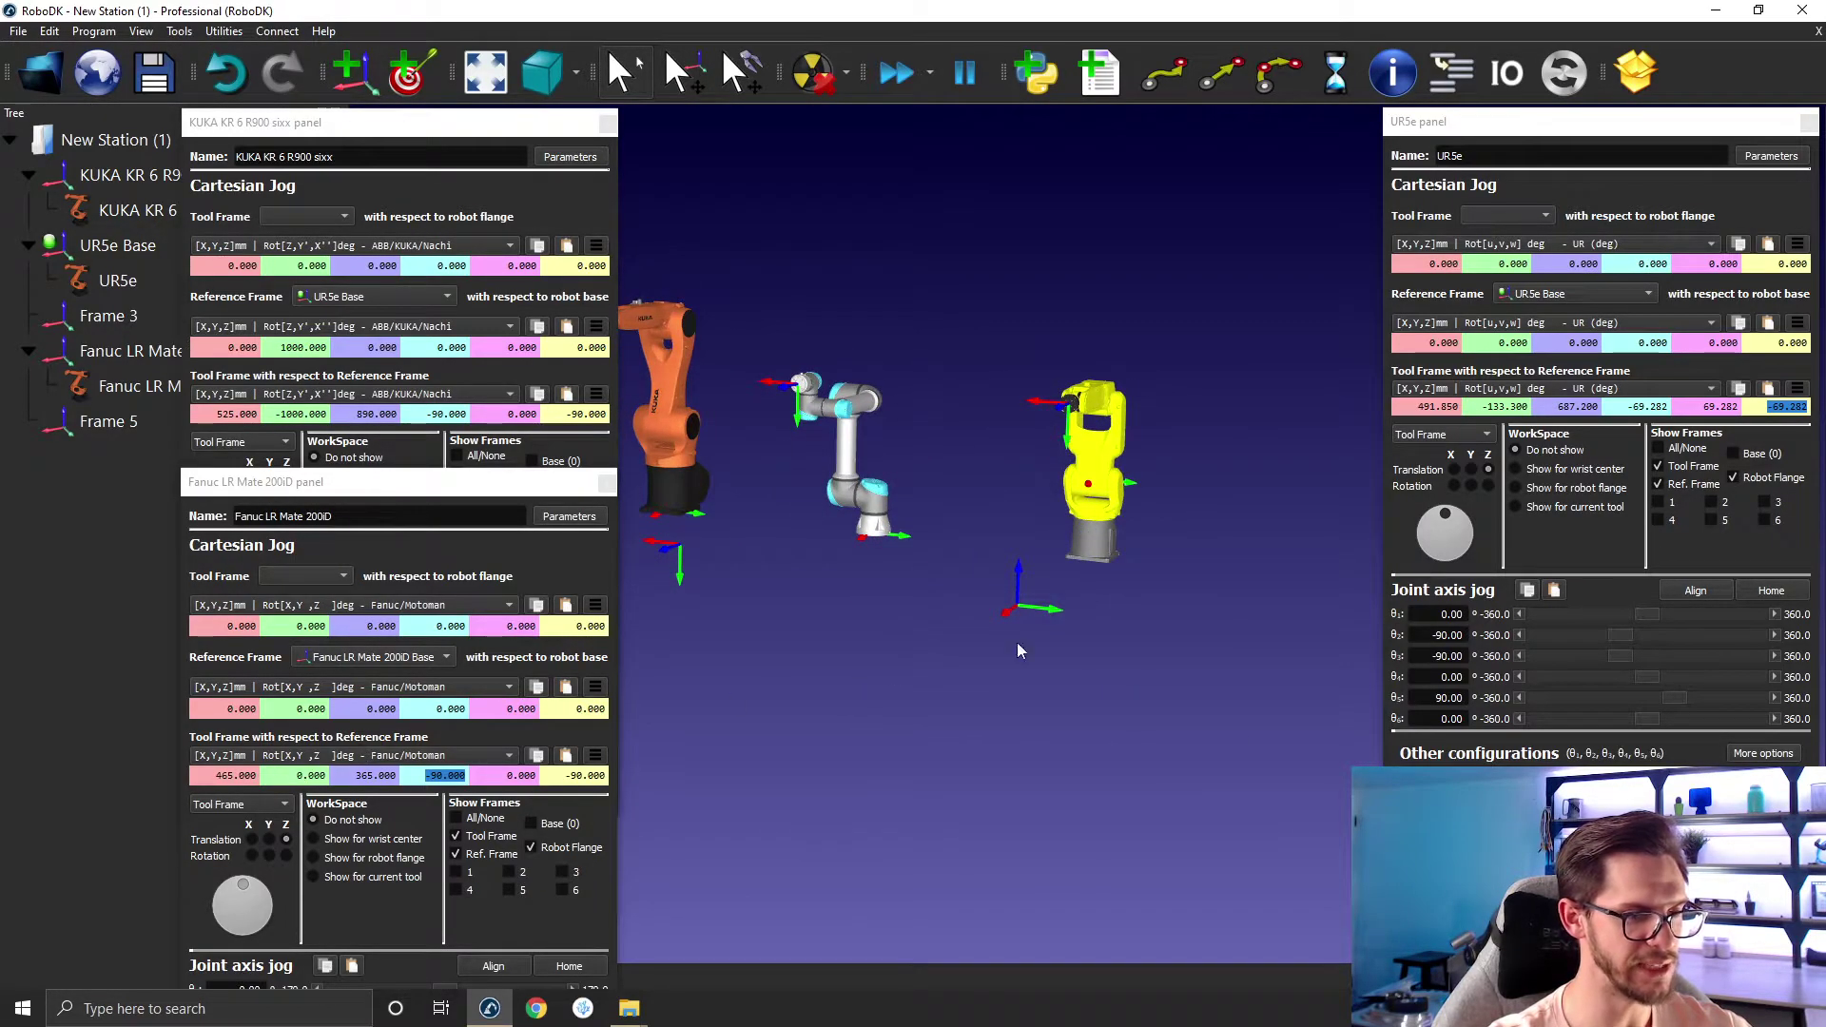
# Rotate the frame in front of the Fanuc robot by -90° about its X axis and enlarge the displayed reference frames.
pyautogui.scroll(4, 1098, 487)
pyautogui.moveTo(1088, 523)
pyautogui.mouseDown(button='right')
pyautogui.moveTo(1022, 519)
pyautogui.moveTo(1109, 530)
pyautogui.mouseUp(button='right')
pyautogui.moveTo(1168, 632); pyautogui.dragTo(980, 578, button='right')
pyautogui.moveTo(984, 568); pyautogui.dragTo(1027, 690)
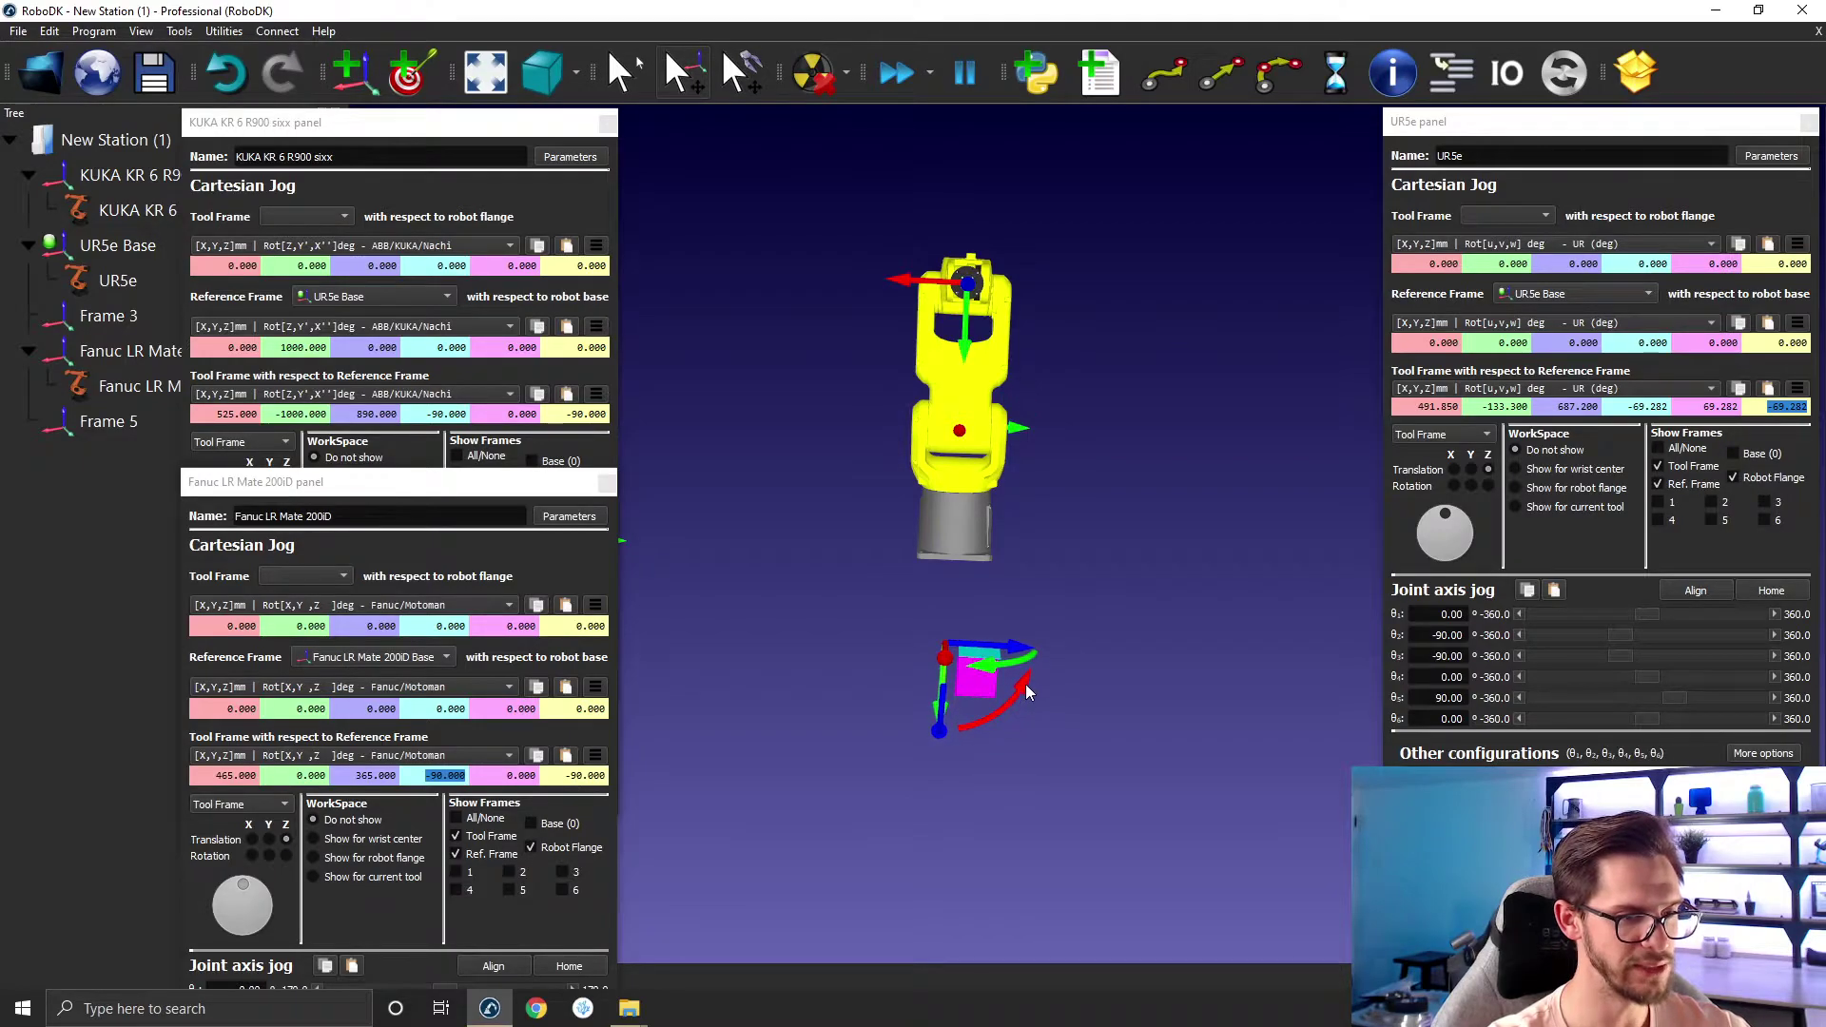
pyautogui.press('+')
pyautogui.press('+')
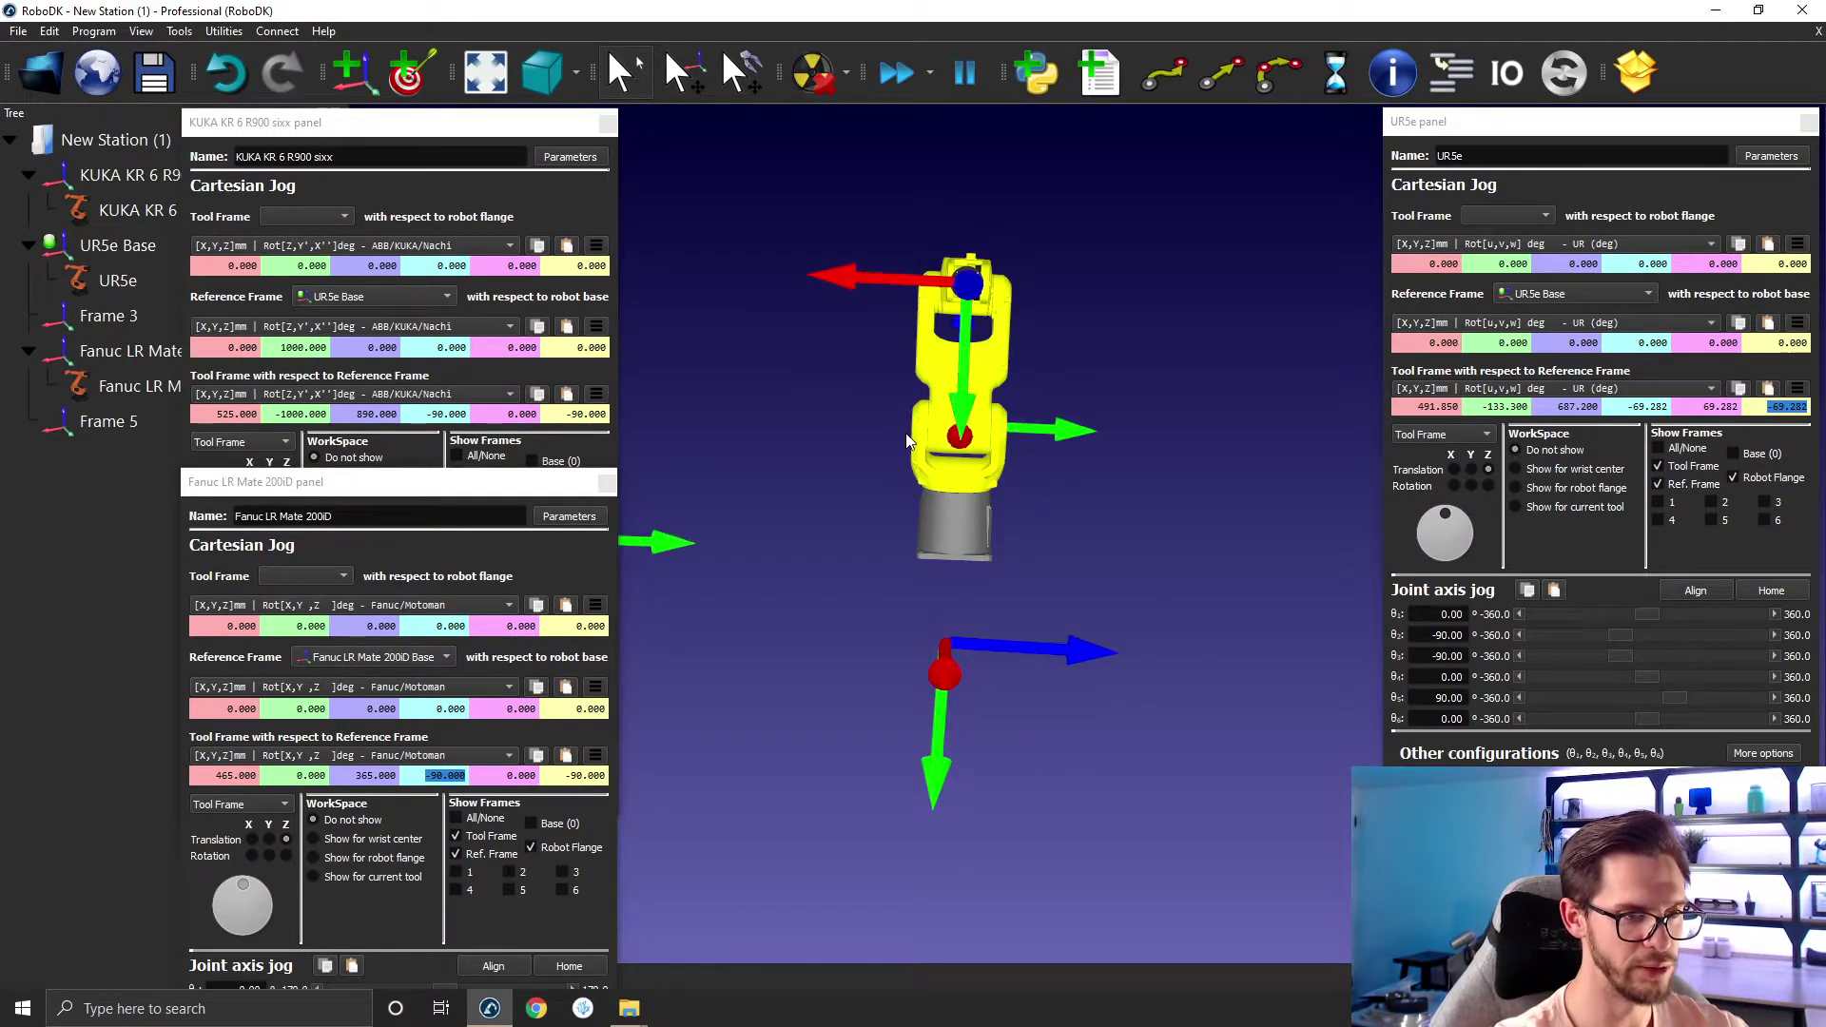
# Rotate the frame in front of the Fanuc robot by 90° about its vertical green axis to match the Fanuc tool frame.
pyautogui.rightClick(910, 442)
pyautogui.moveTo(885, 323); pyautogui.dragTo(805, 373, button='right')
pyautogui.moveTo(915, 418); pyautogui.dragTo(950, 757, button='right')
pyautogui.scroll(-4, 963, 571)
pyautogui.press('alt')
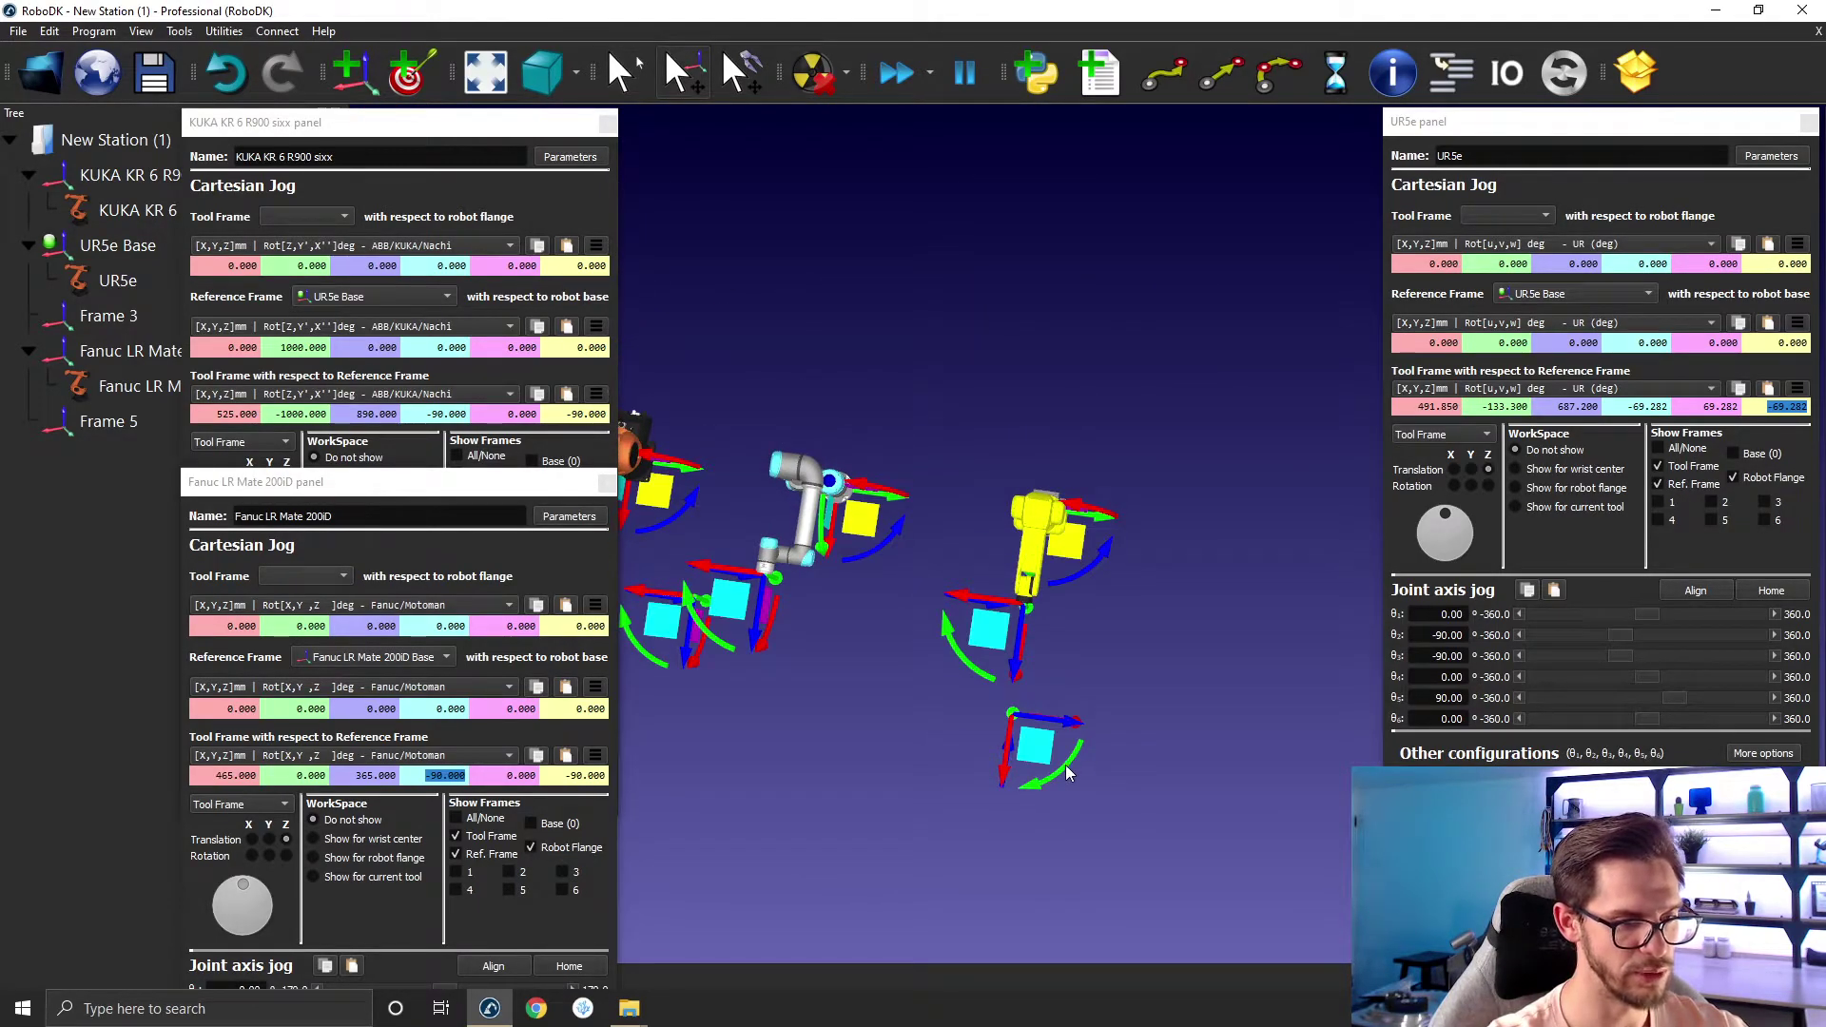
pyautogui.moveTo(1067, 773); pyautogui.dragTo(921, 808)
pyautogui.moveTo(920, 801); pyautogui.dragTo(1043, 511, button='right')
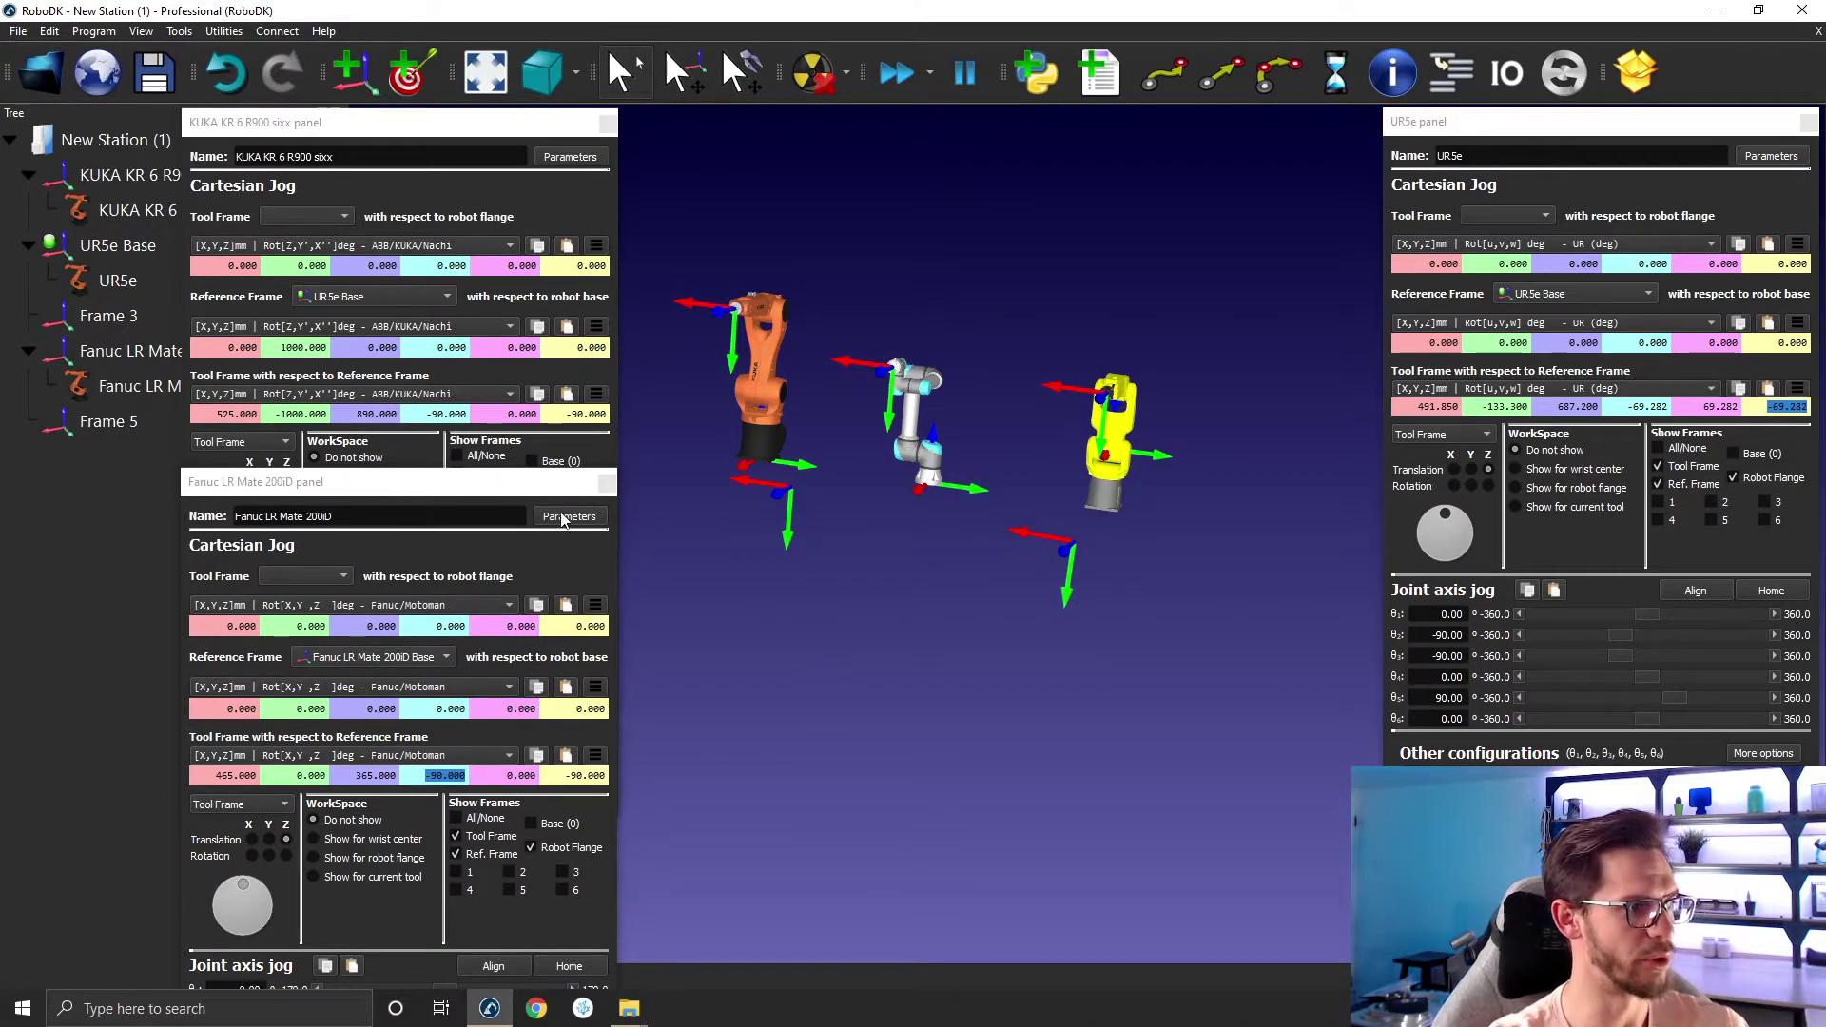
# Compare the rotation values of the KUKA tool frame with those of the Fanuc tool frame.
pyautogui.moveTo(405, 485); pyautogui.dragTo(403, 455)
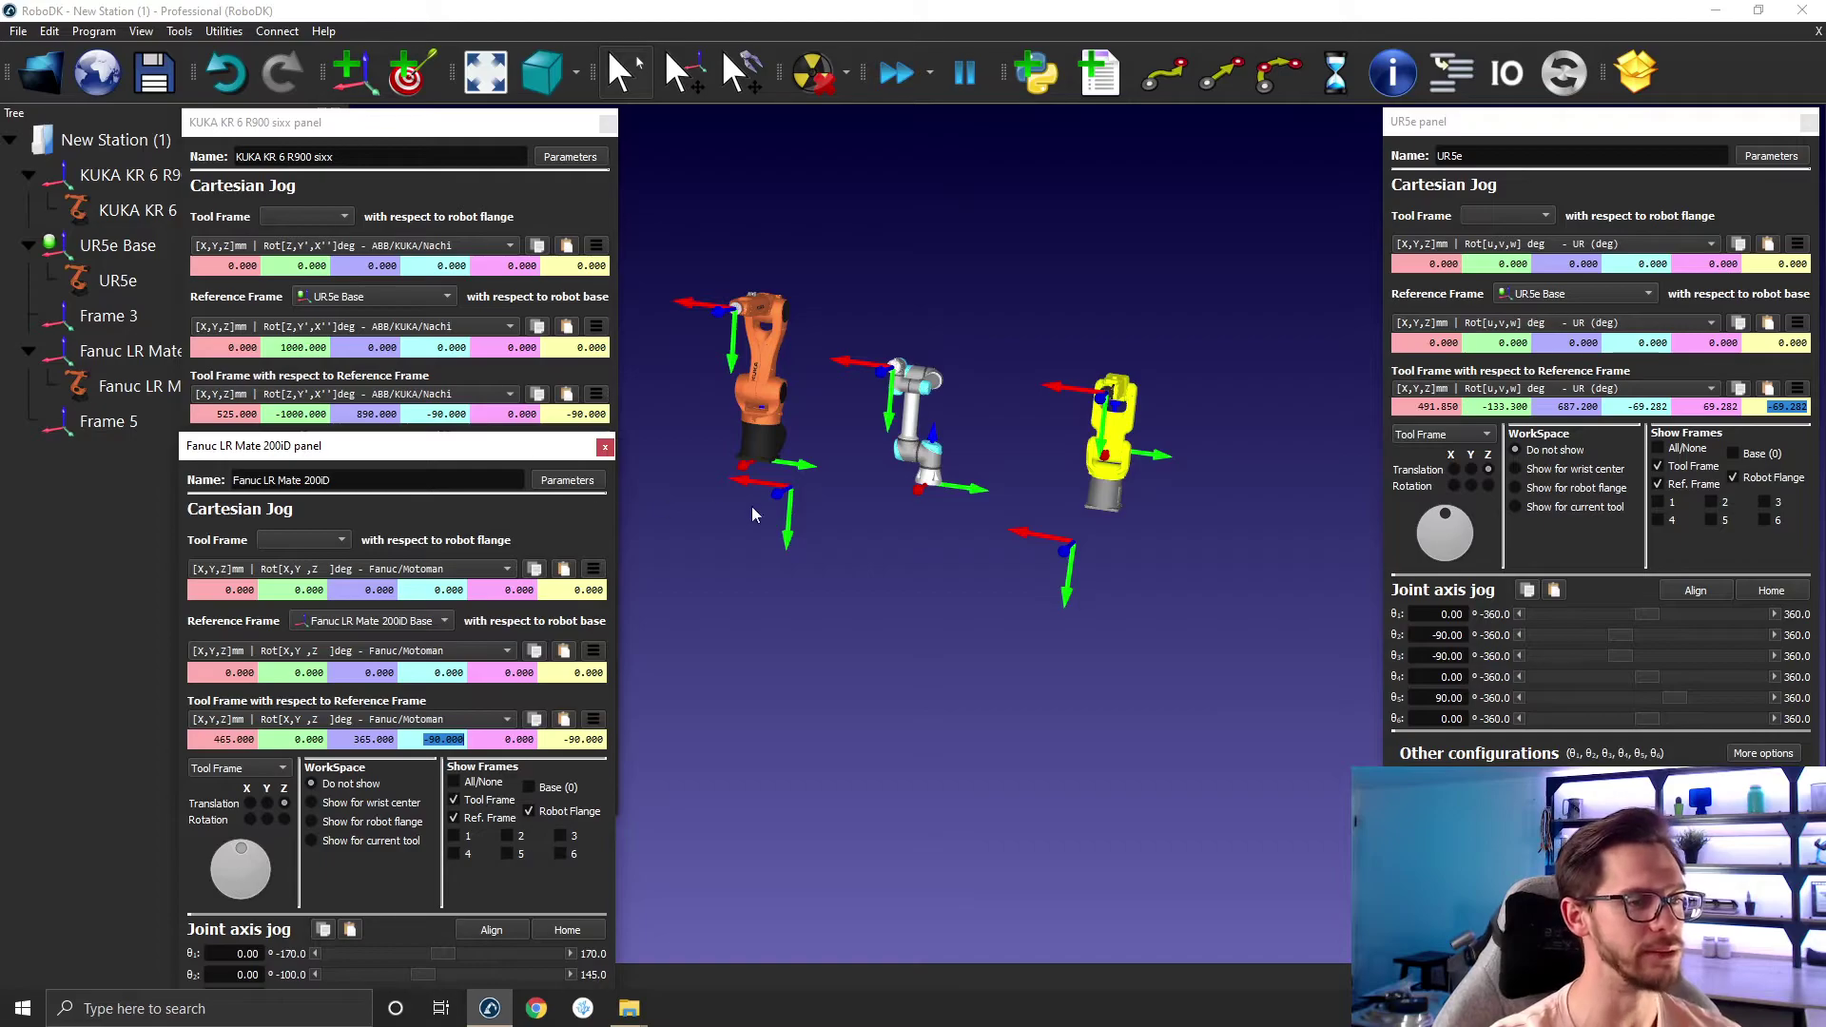
pyautogui.moveTo(421, 413); pyautogui.dragTo(557, 416)
pyautogui.click(743, 638)
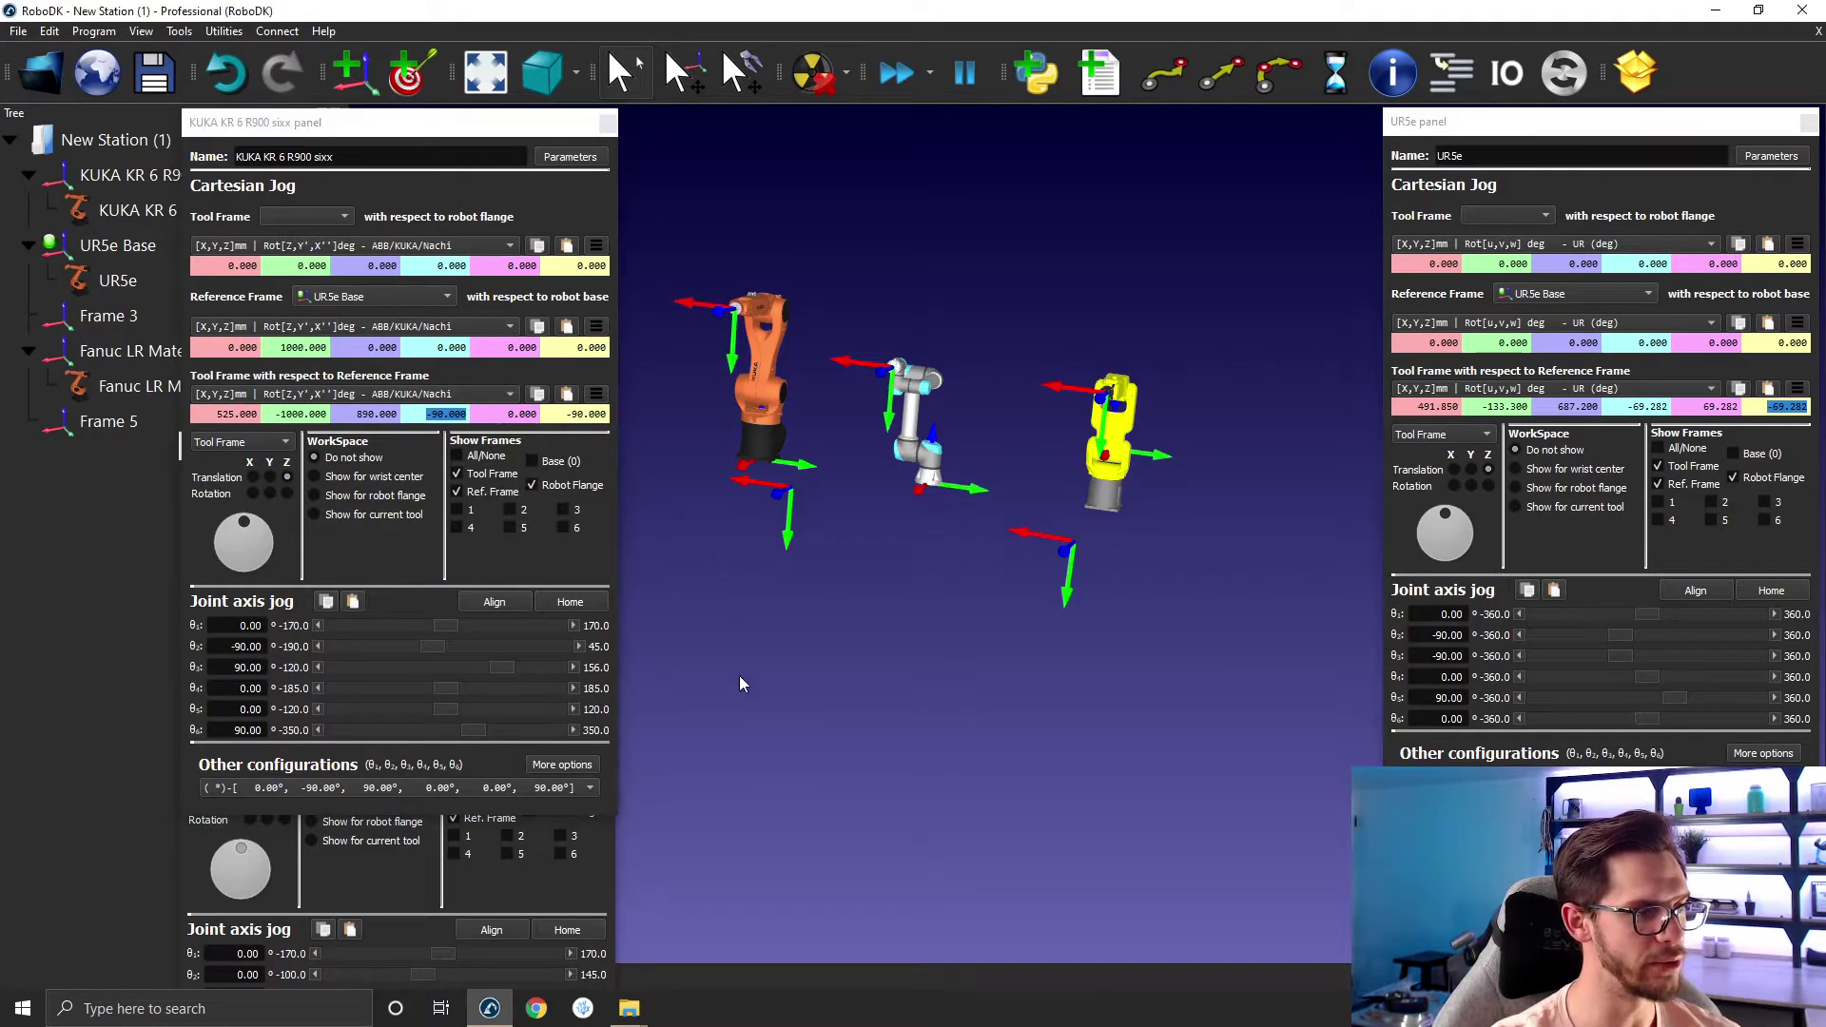
pyautogui.click(587, 878)
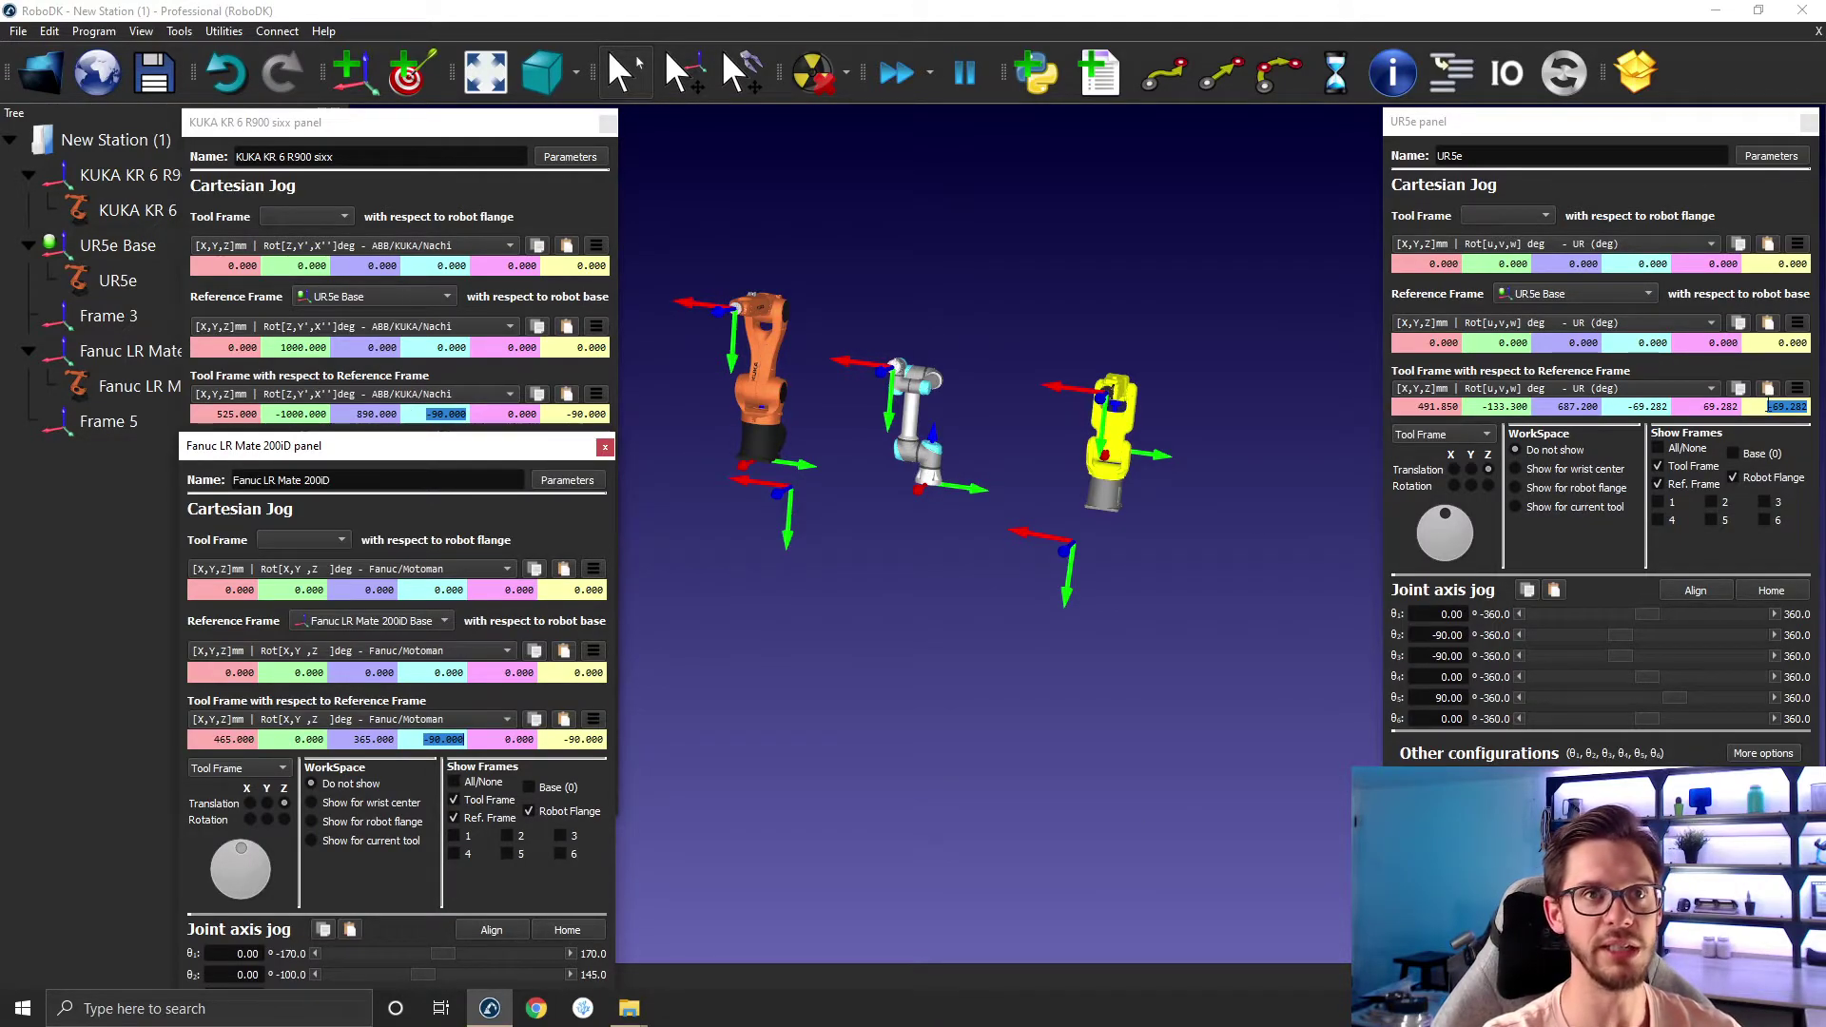
# Display the UR5e tool pose in the Adept/Comau/Kawasaki format and switch it to the Script format.
pyautogui.click(1647, 390)
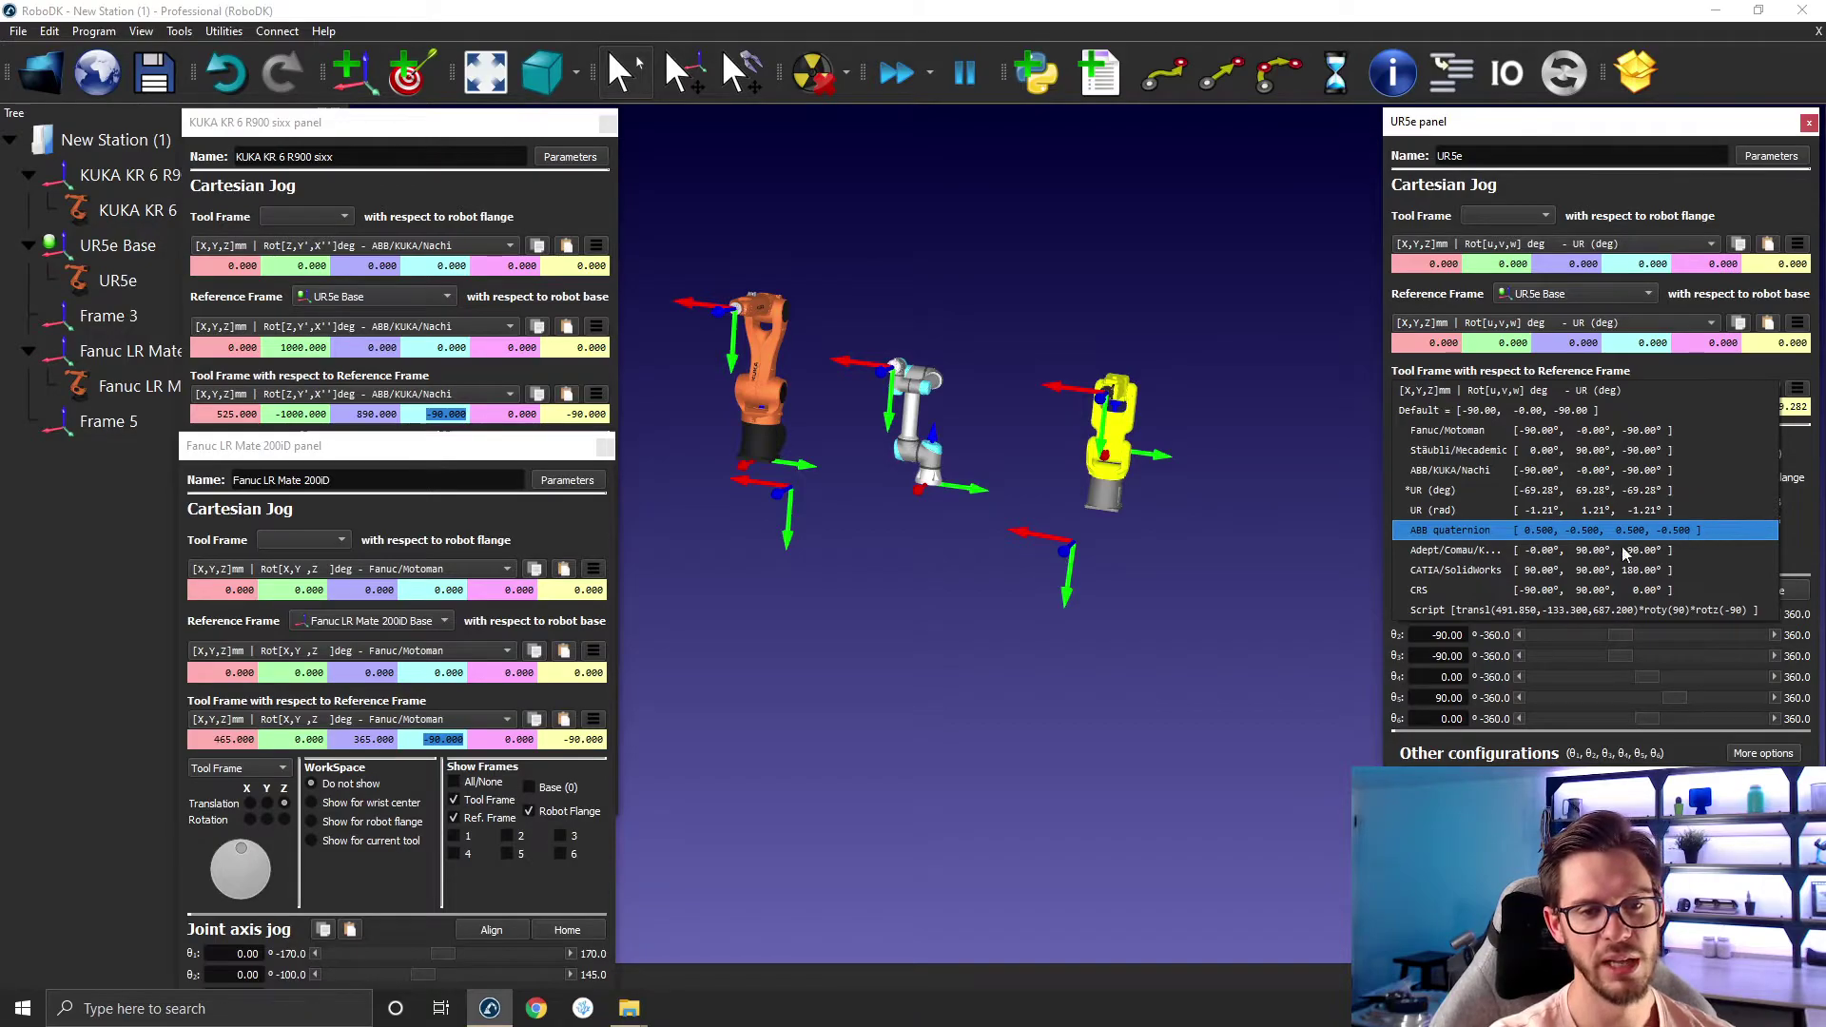
pyautogui.click(1489, 559)
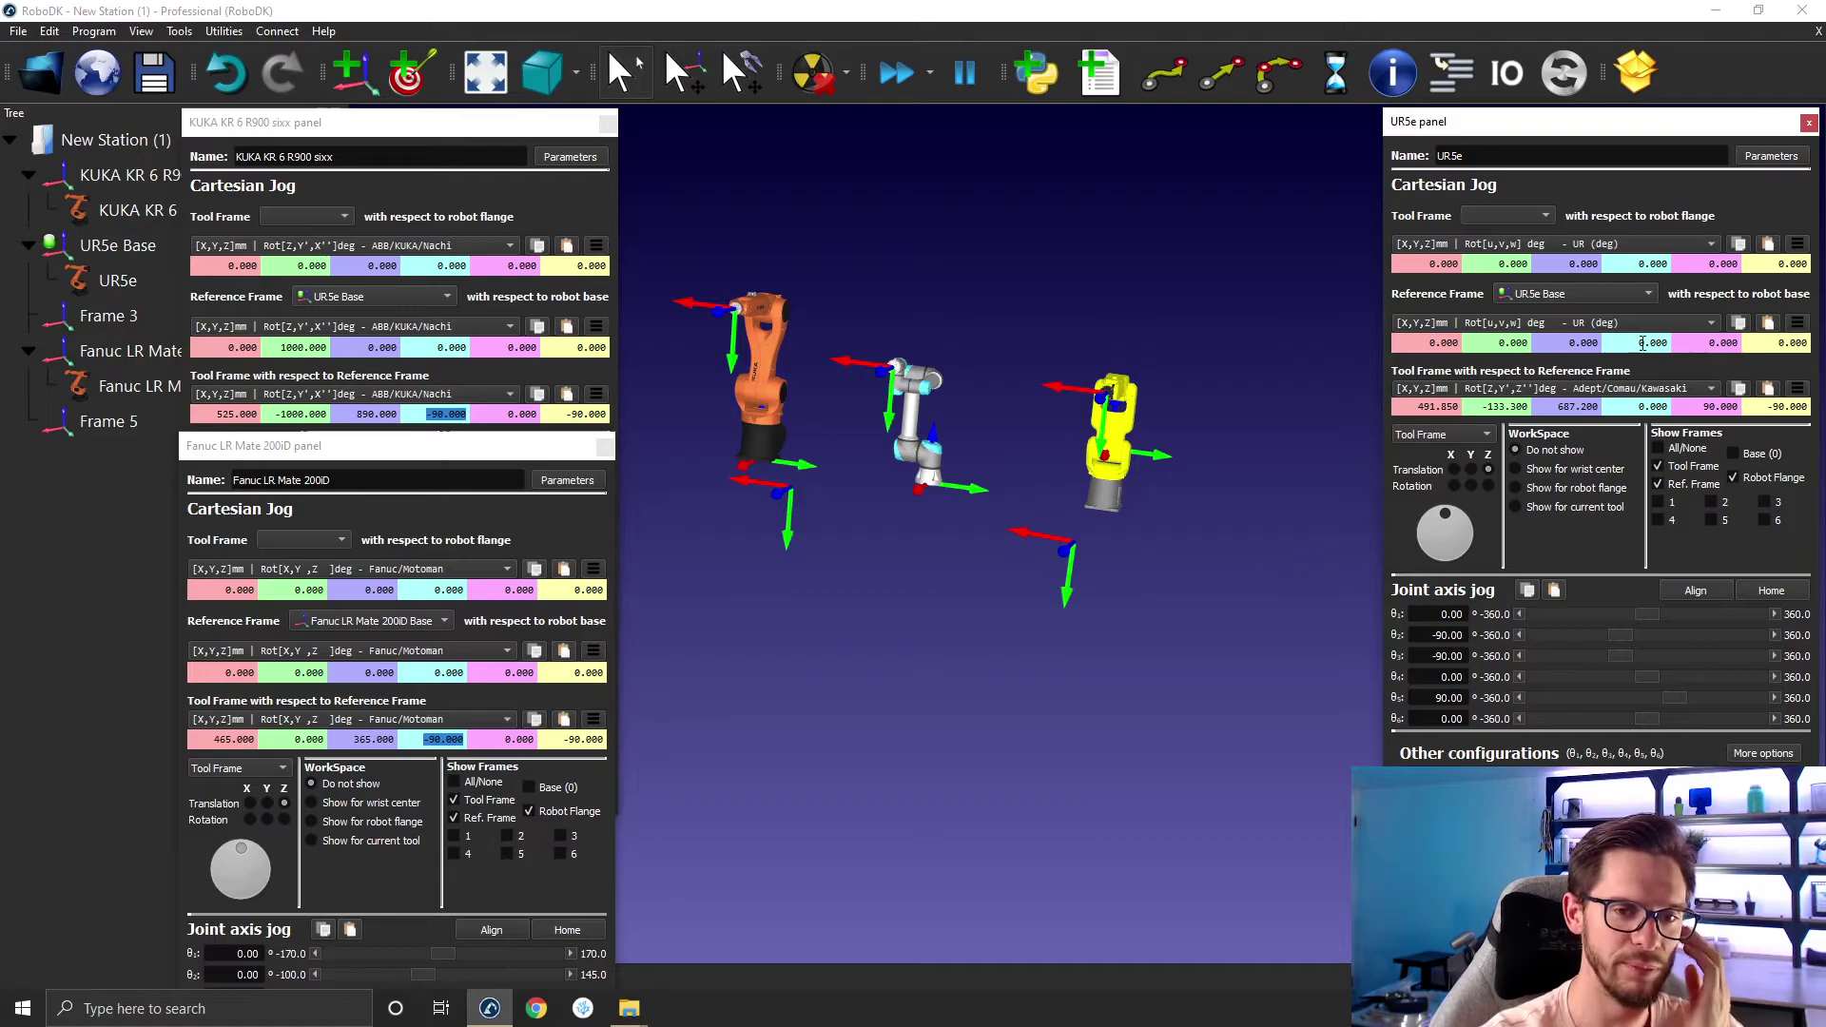
pyautogui.click(1621, 393)
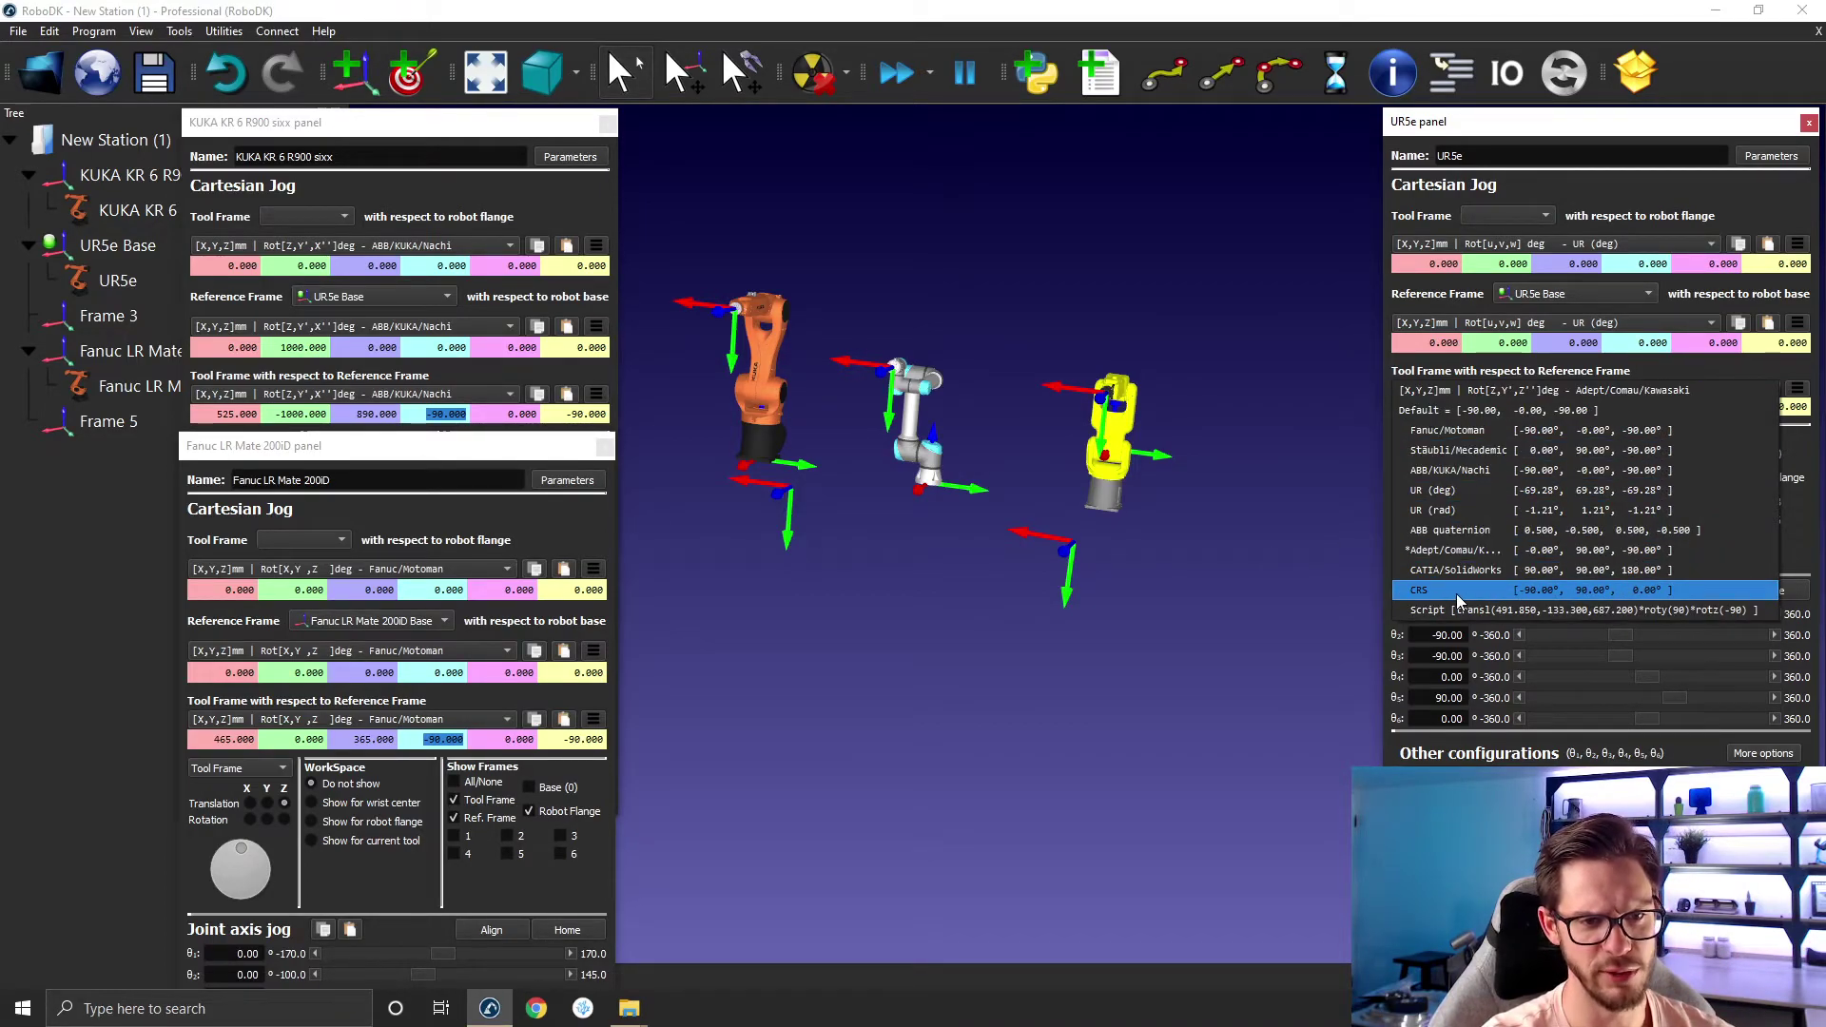
pyautogui.click(1479, 612)
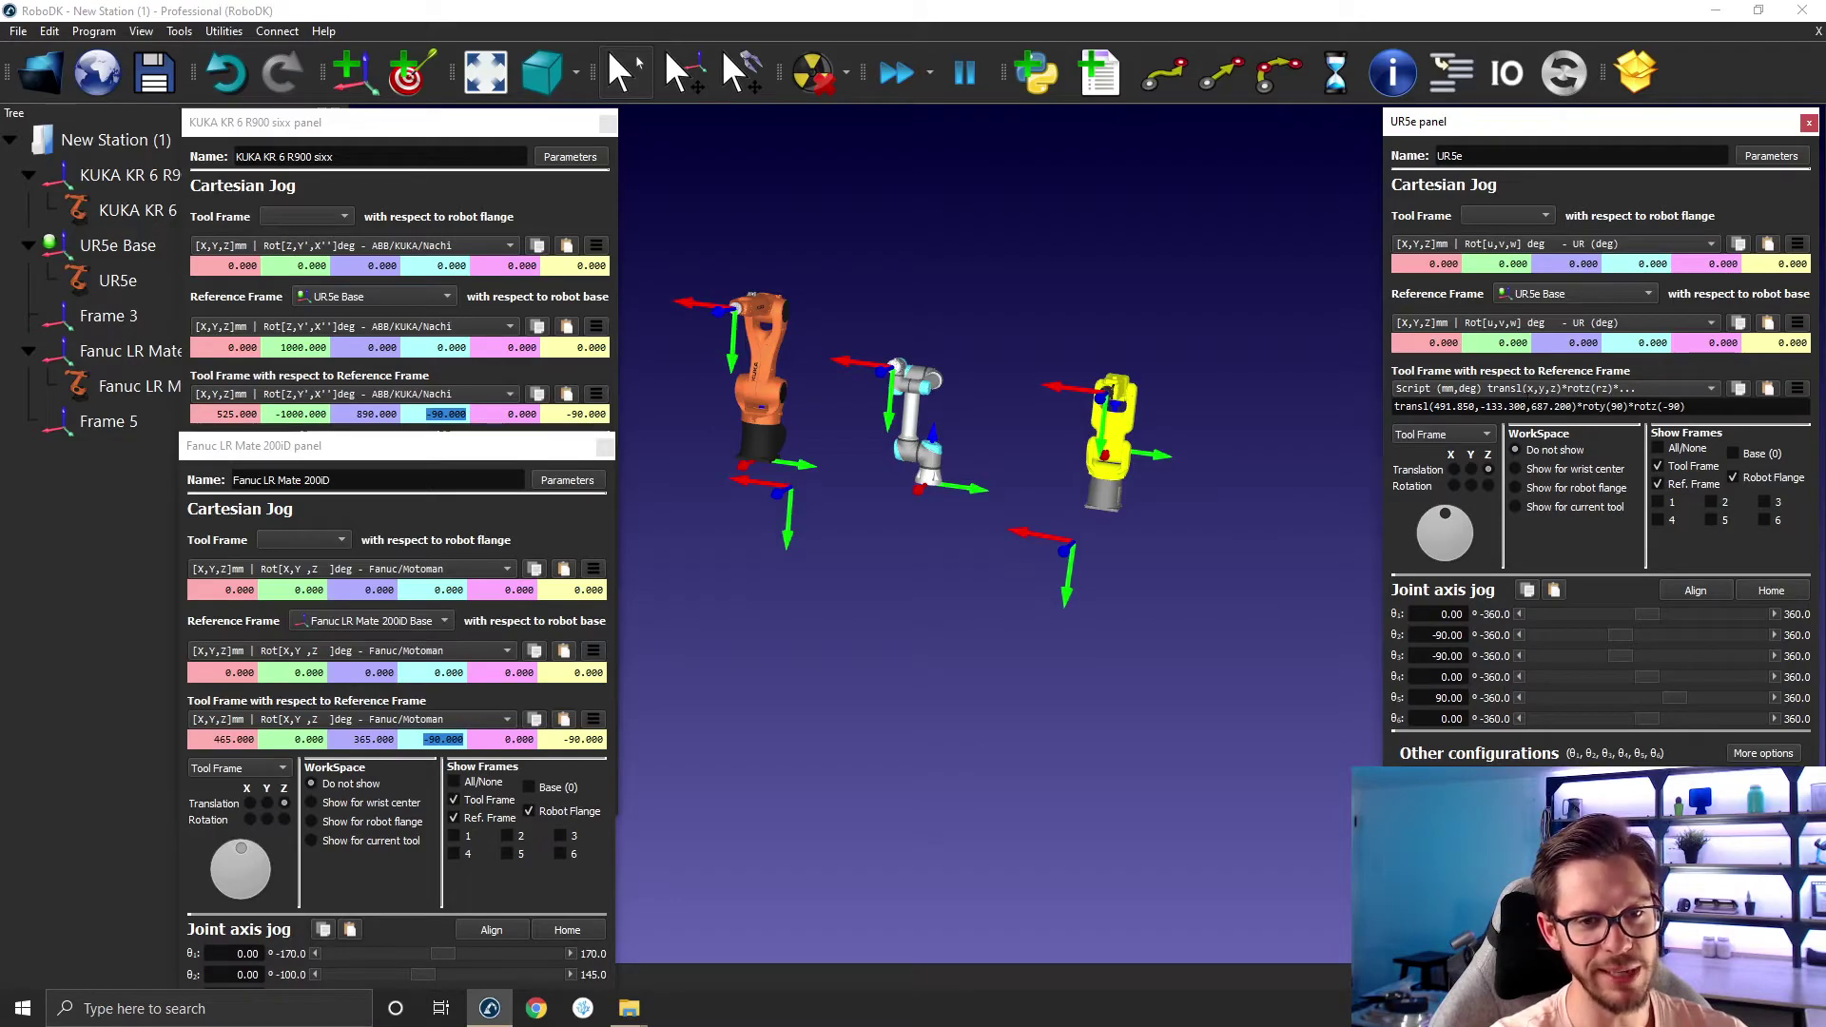
# Add 153.5 mm to the X translation in the UR5e pose script, making it 491.850+153.5.
pyautogui.click(1578, 407)
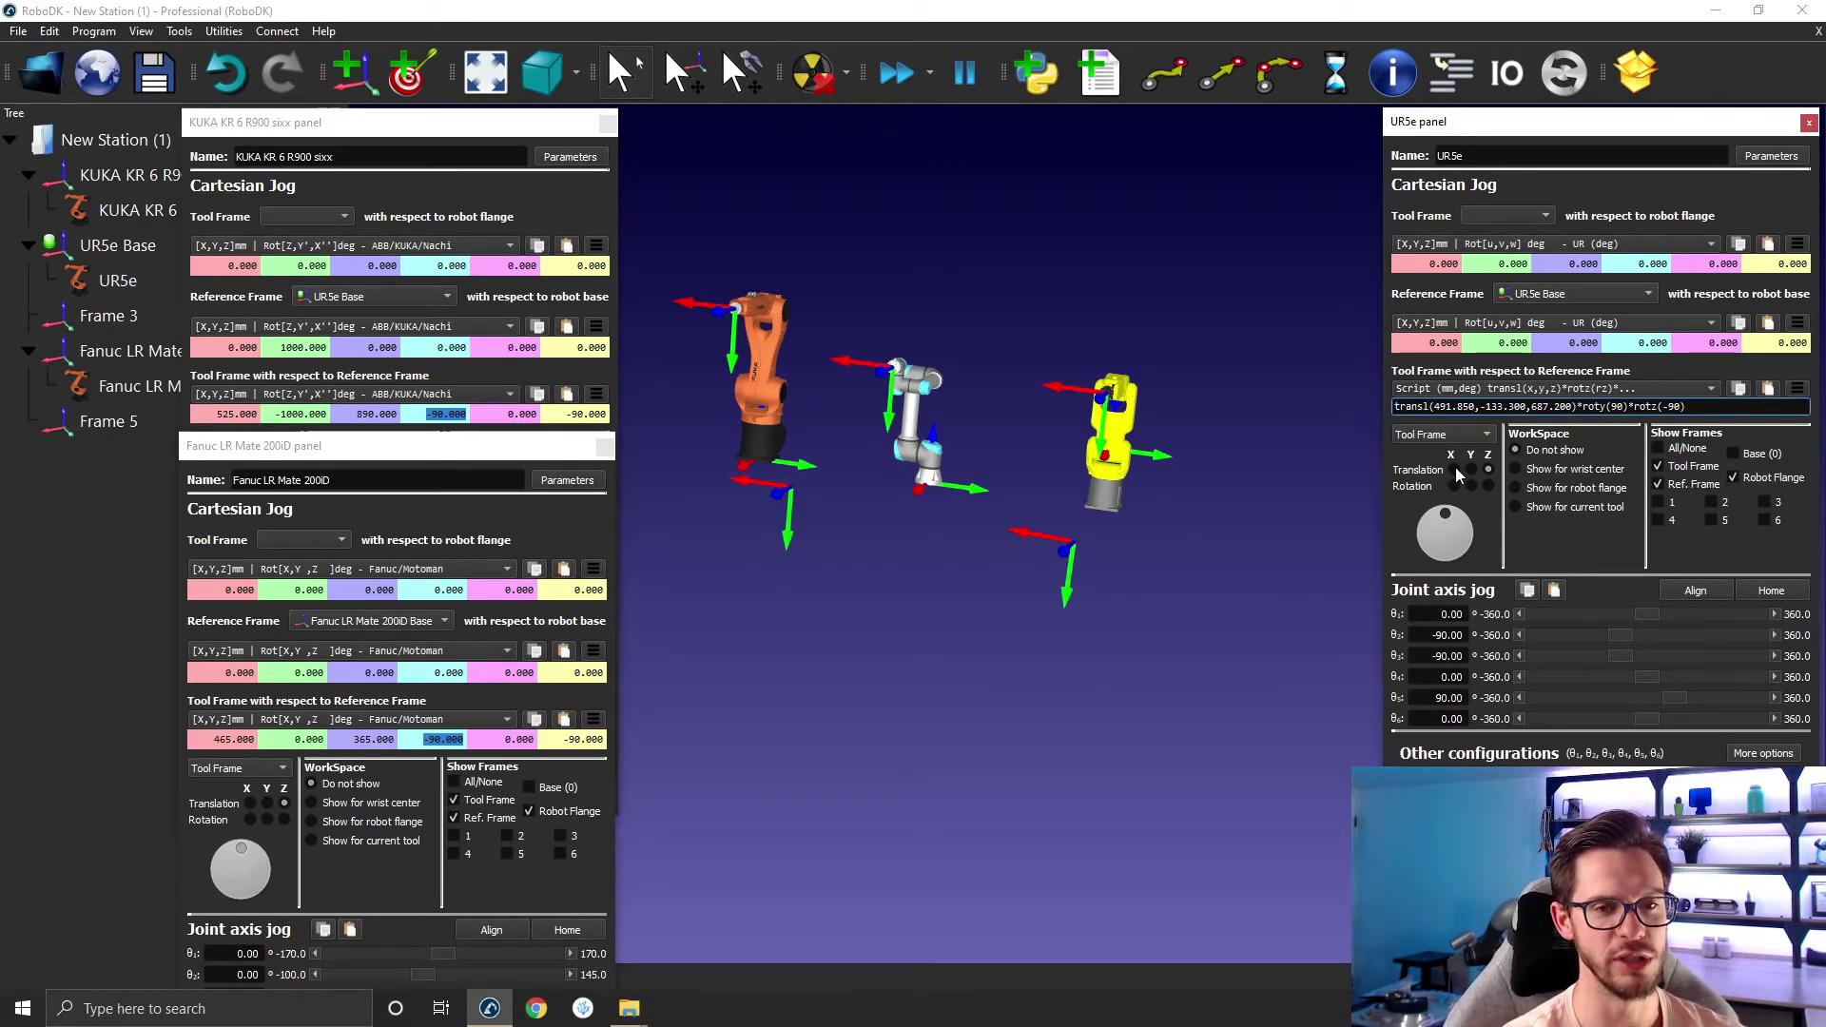
pyautogui.write('+10')
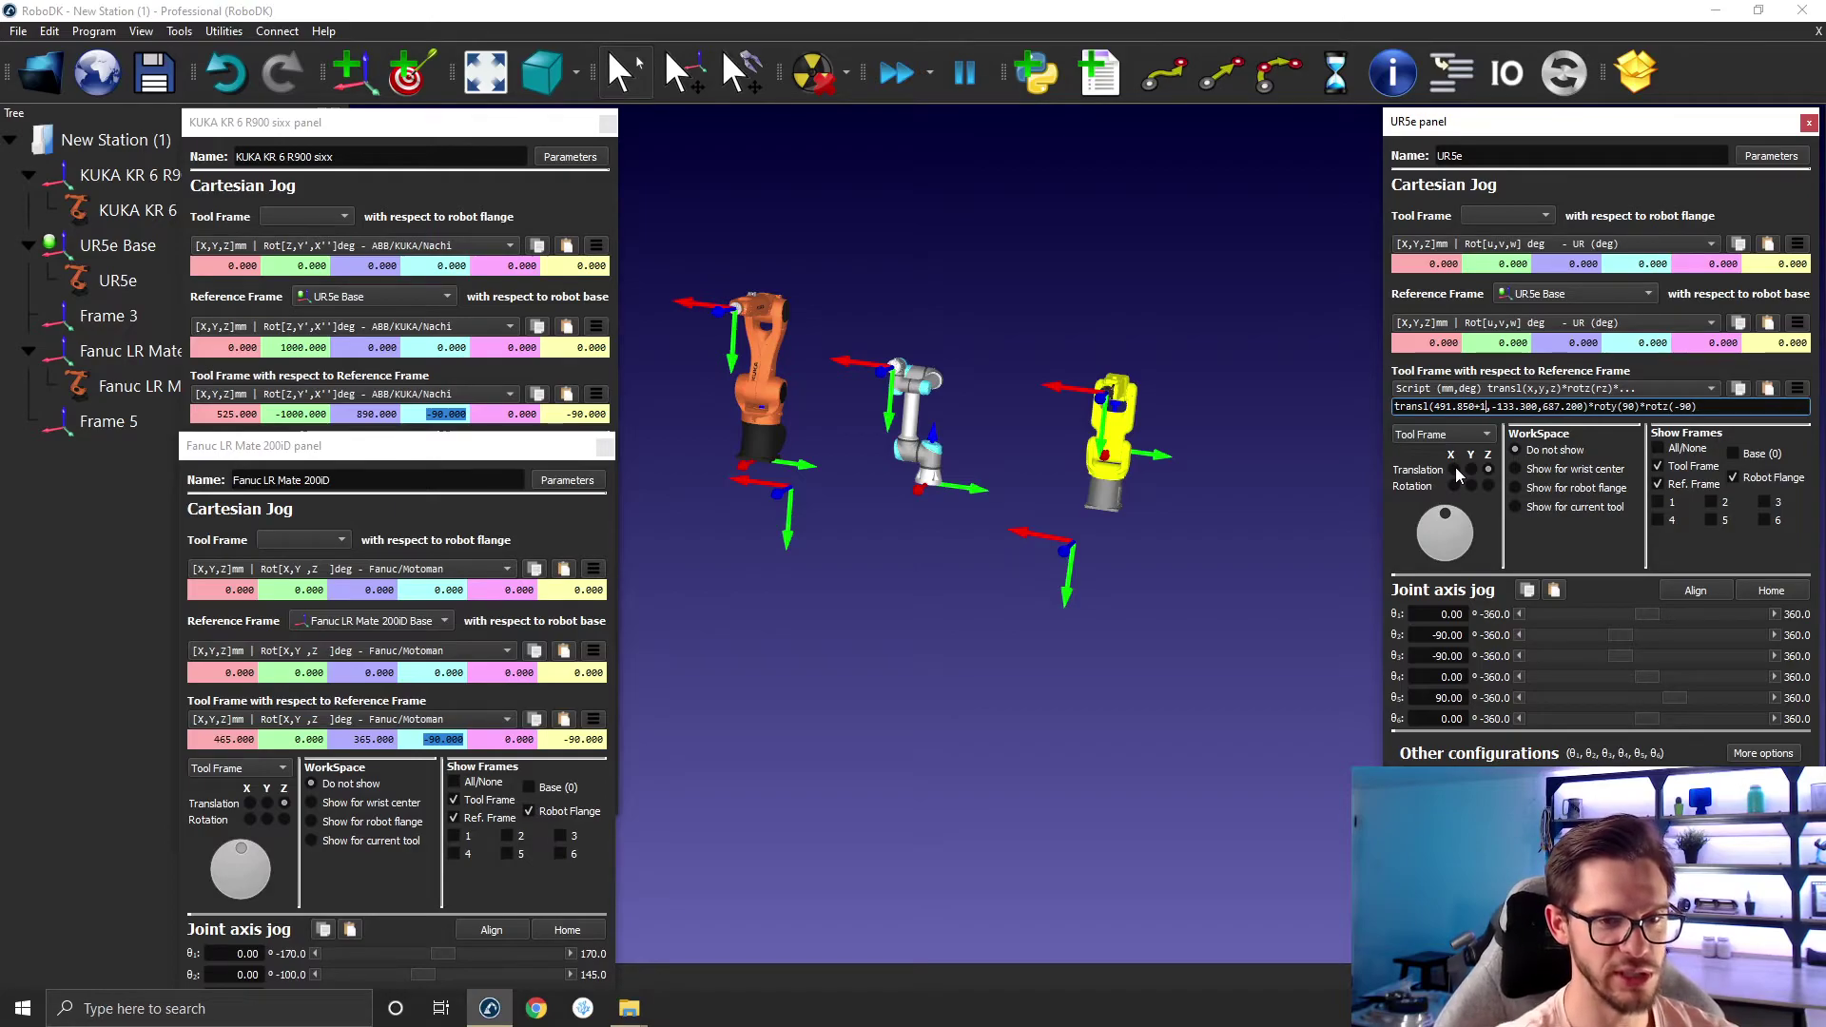
pyautogui.press('BackSpace')
pyautogui.write('53.5')
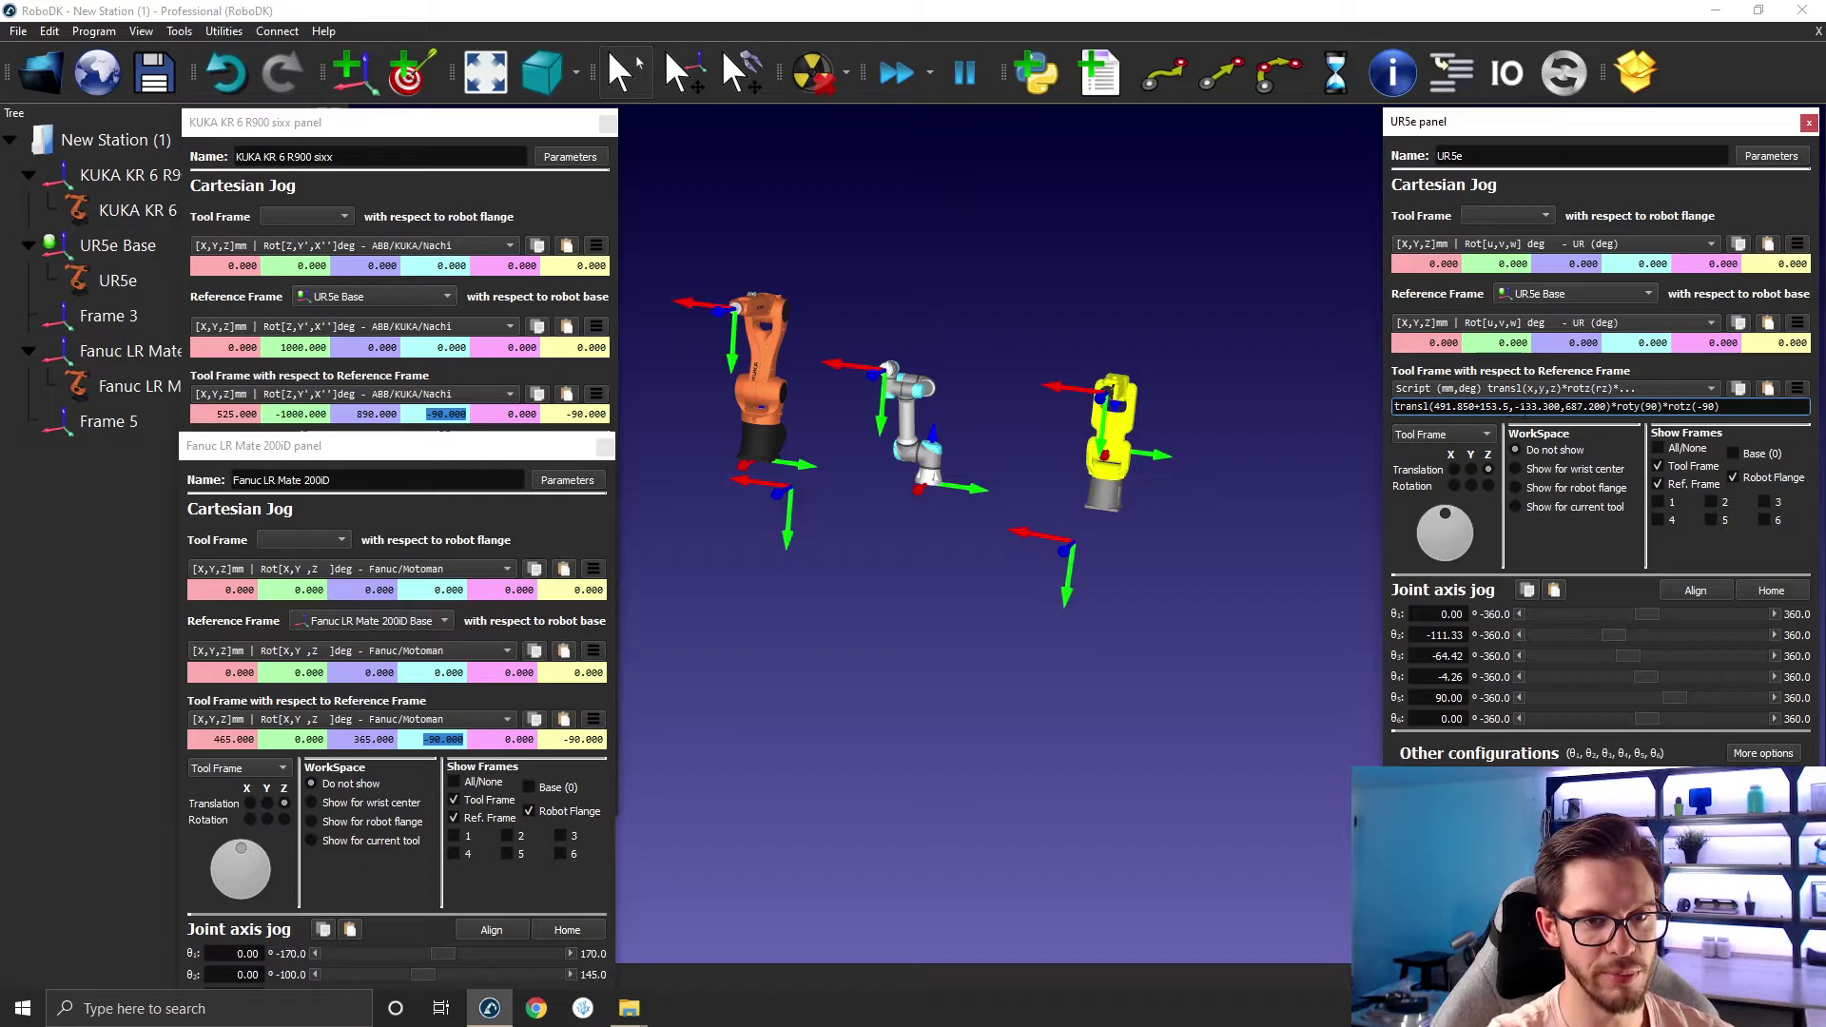
# Change the X translation in the UR5e pose script to 491.850-153.5 and apply it to the robot.
pyautogui.press('BackSpace')
pyautogui.write('-')
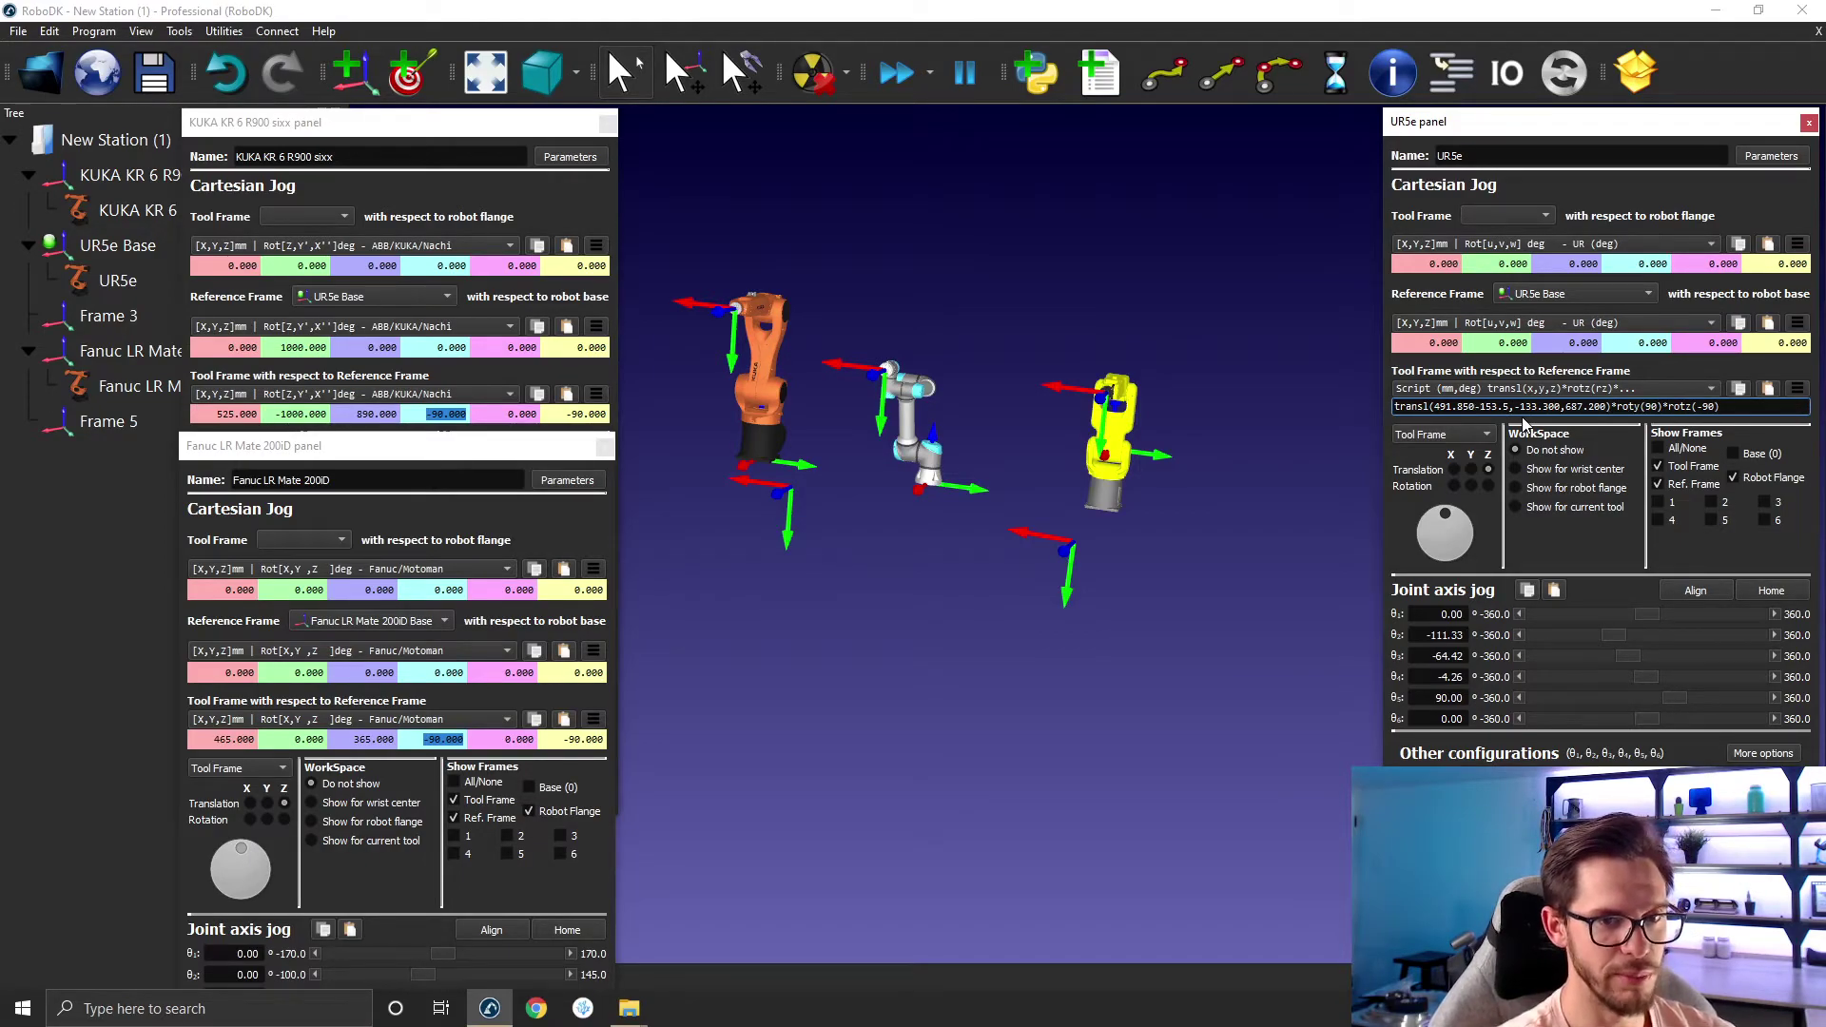
pyautogui.press('Return')
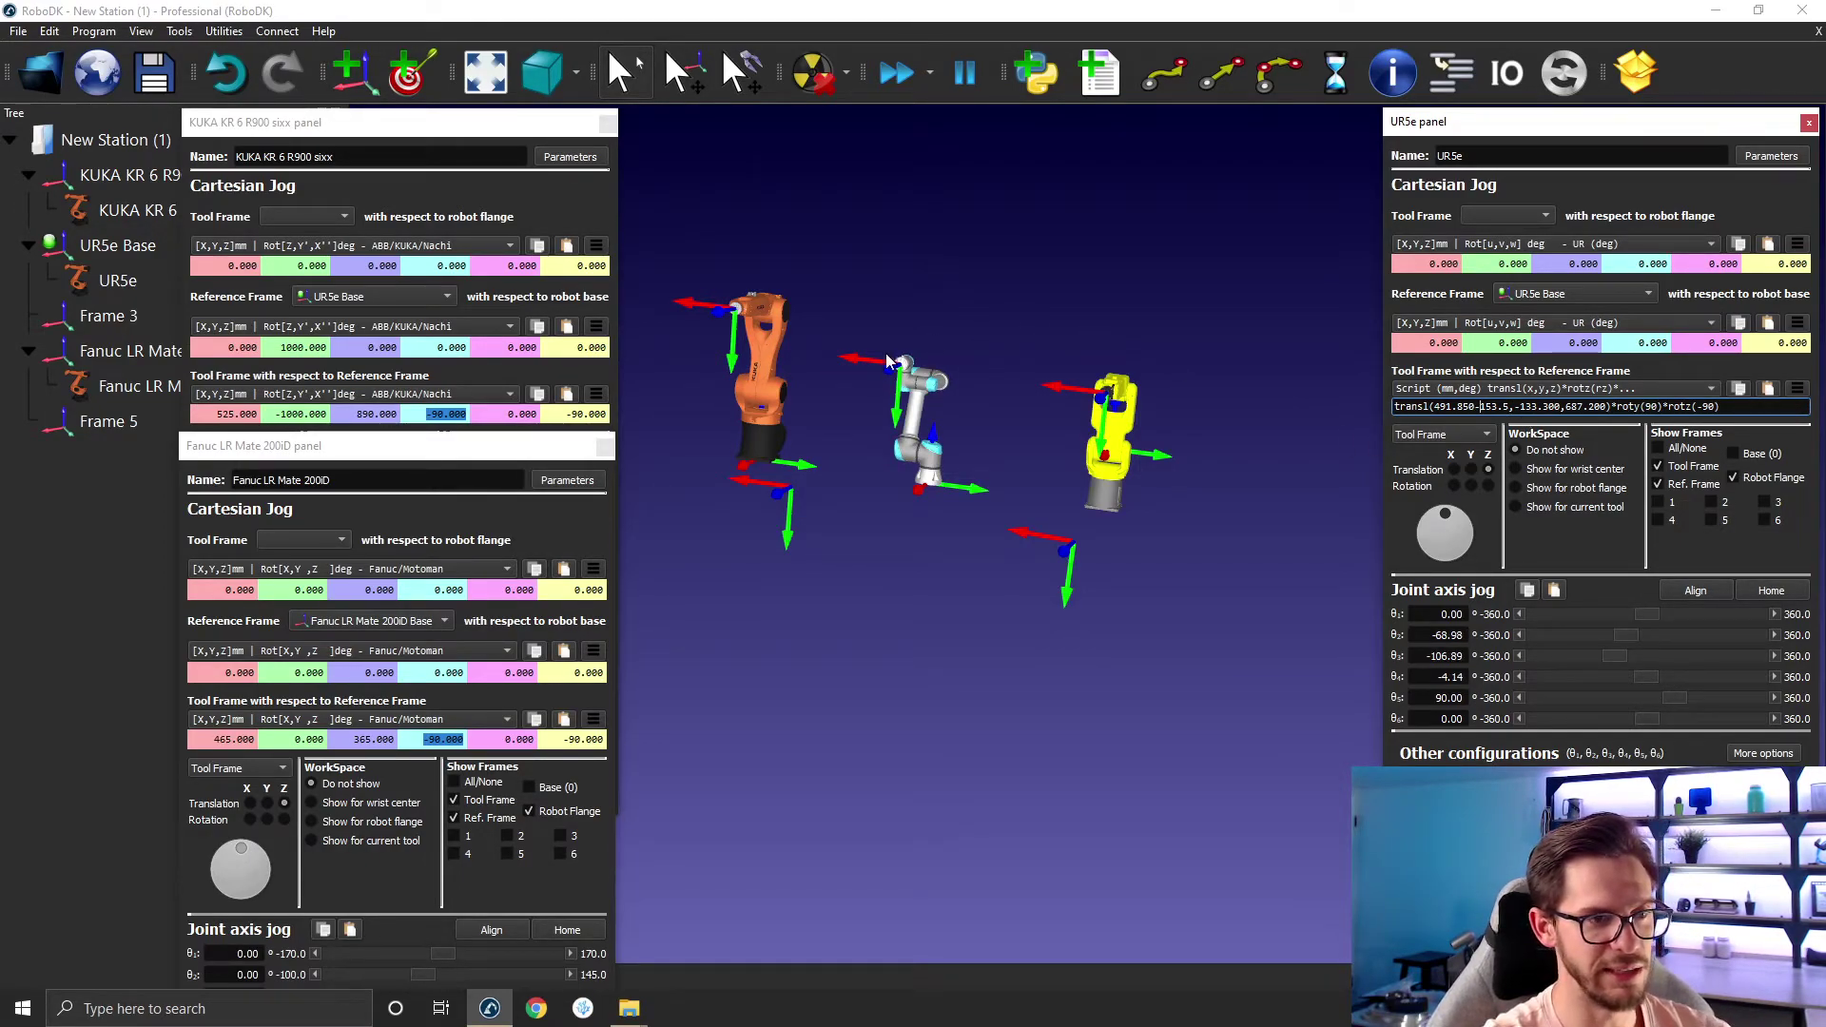
# Switch the UR5e tool pose to the UR (deg) format and check its X coordinate.
pyautogui.moveTo(888, 352); pyautogui.dragTo(721, 337)
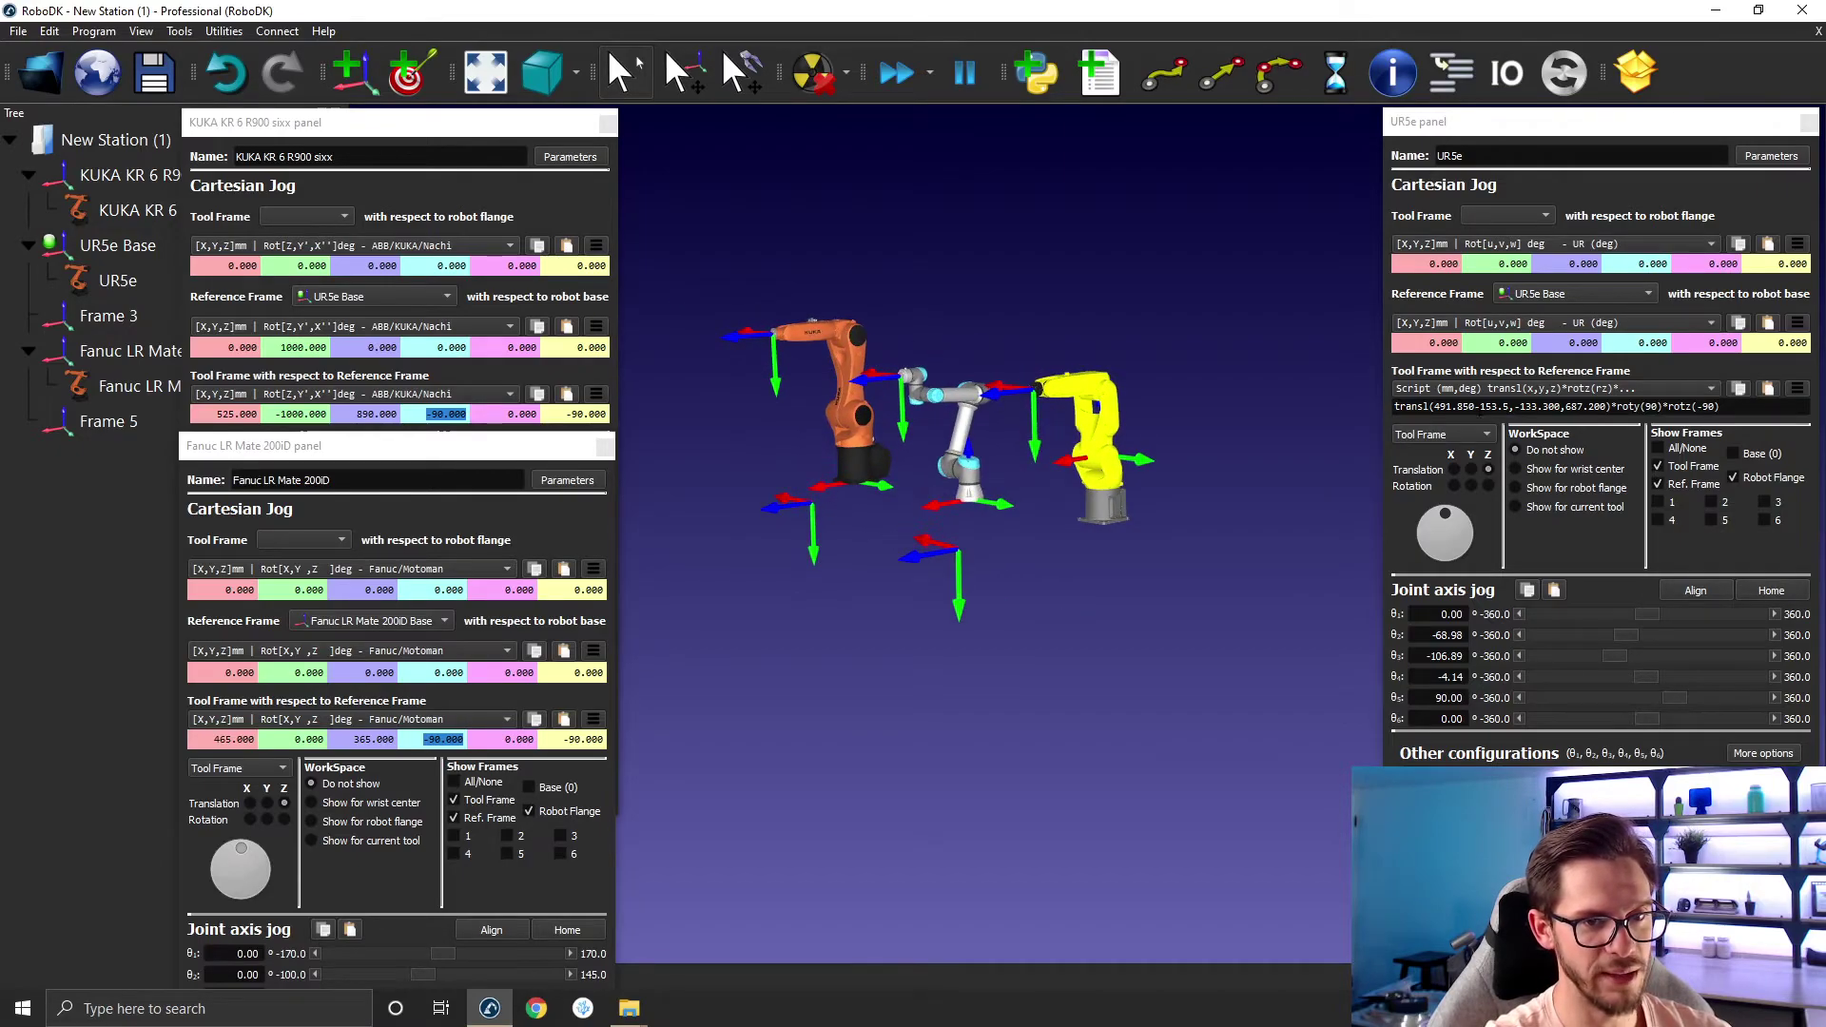
pyautogui.click(1501, 392)
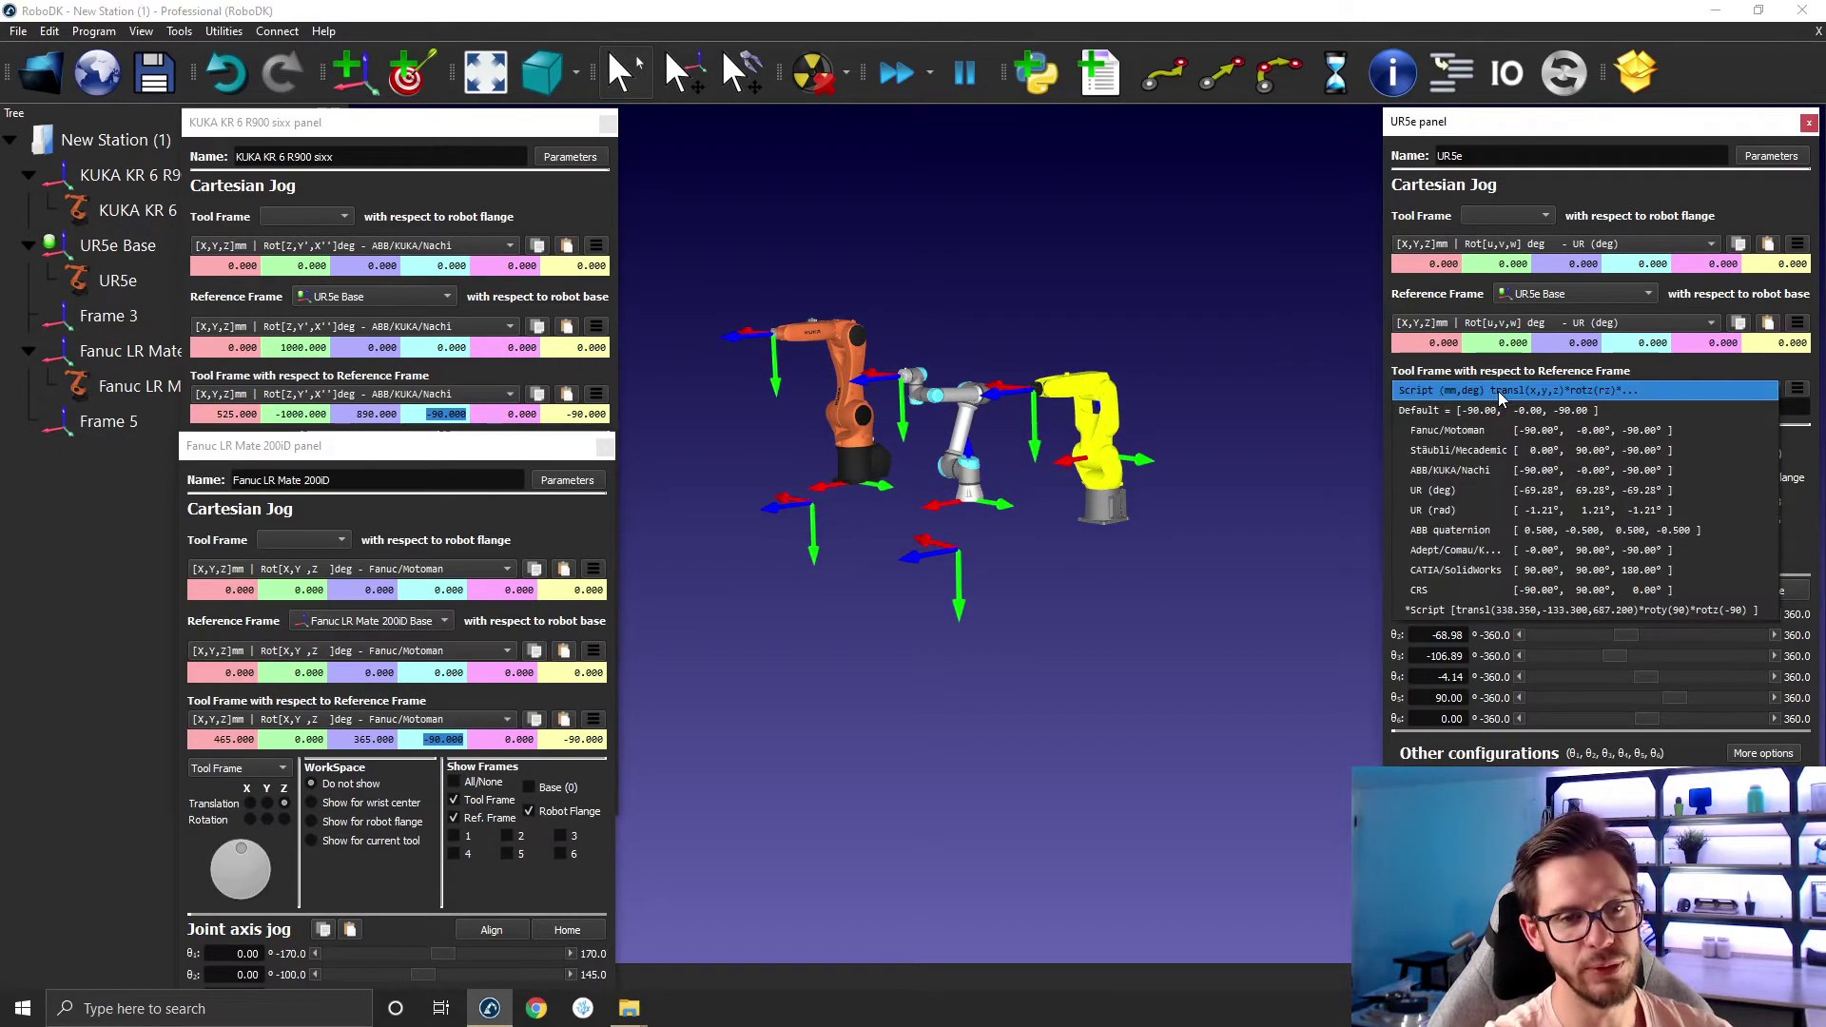
pyautogui.click(1489, 490)
pyautogui.moveTo(1417, 407); pyautogui.dragTo(1477, 408)
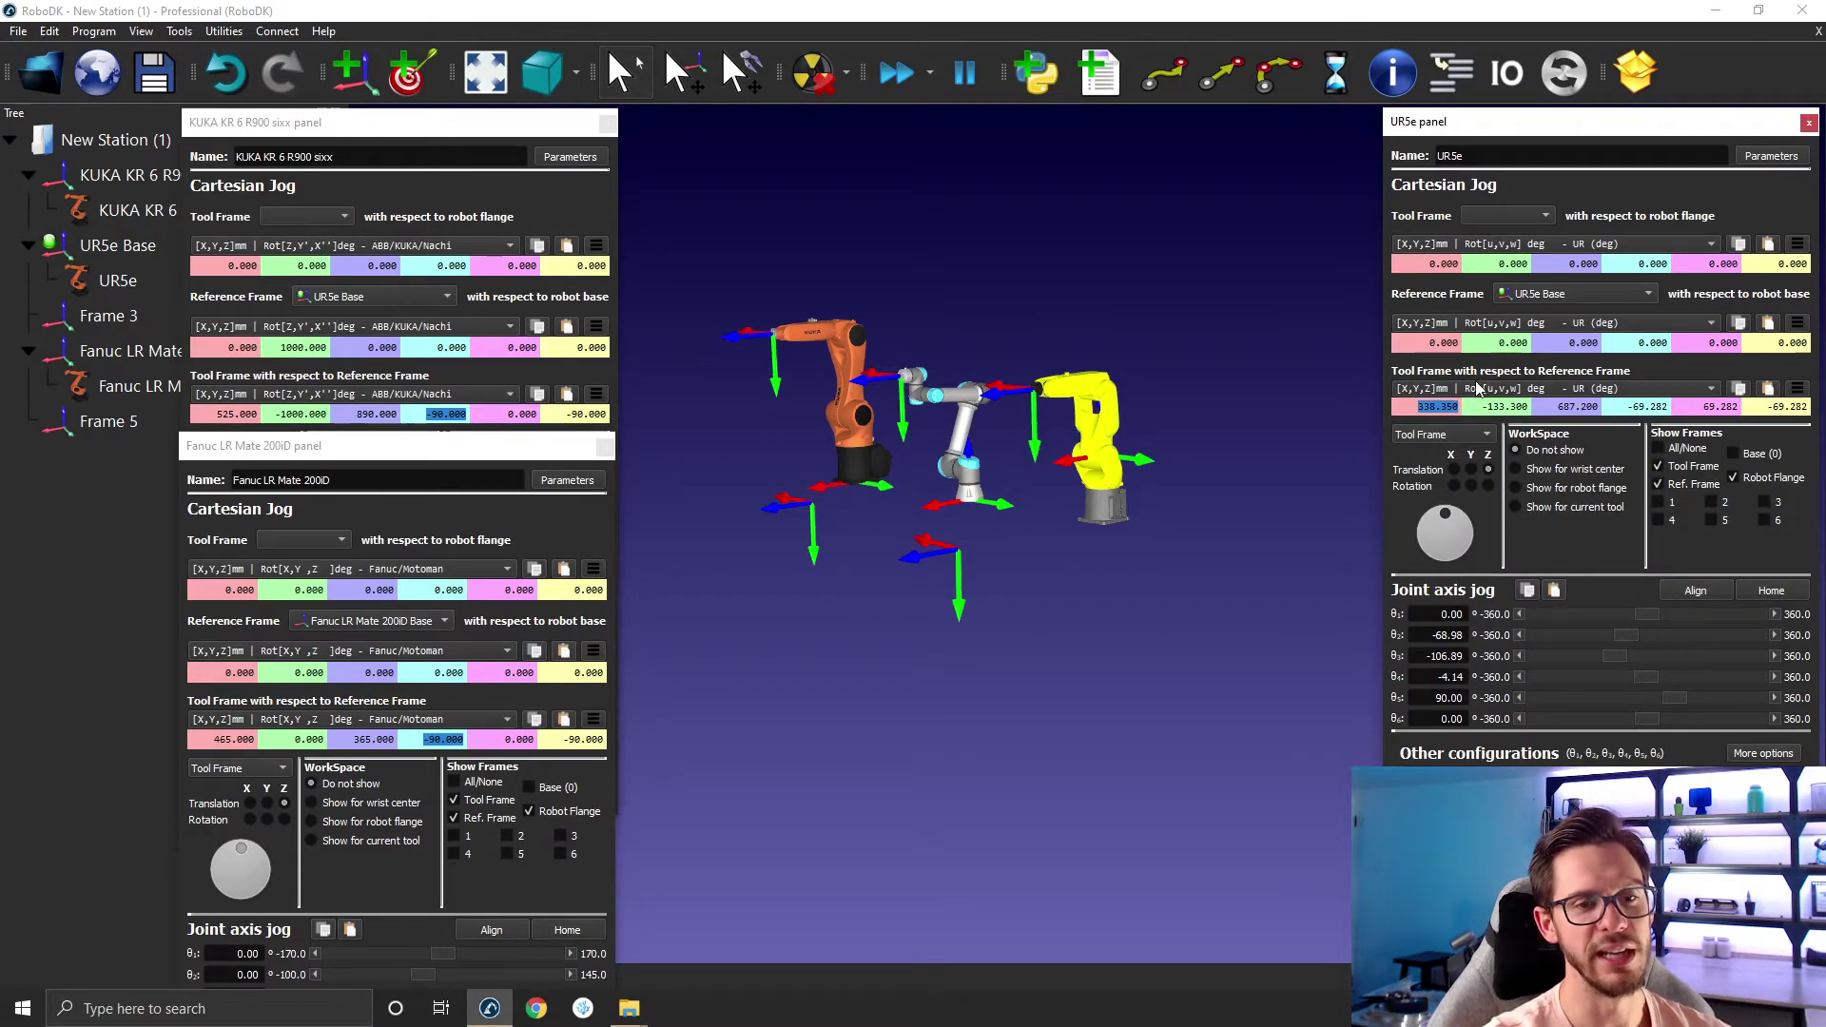
# Switch the UR5e tool pose to the Script format and add a target under UR5e Base.
pyautogui.click(1477, 388)
pyautogui.click(1493, 609)
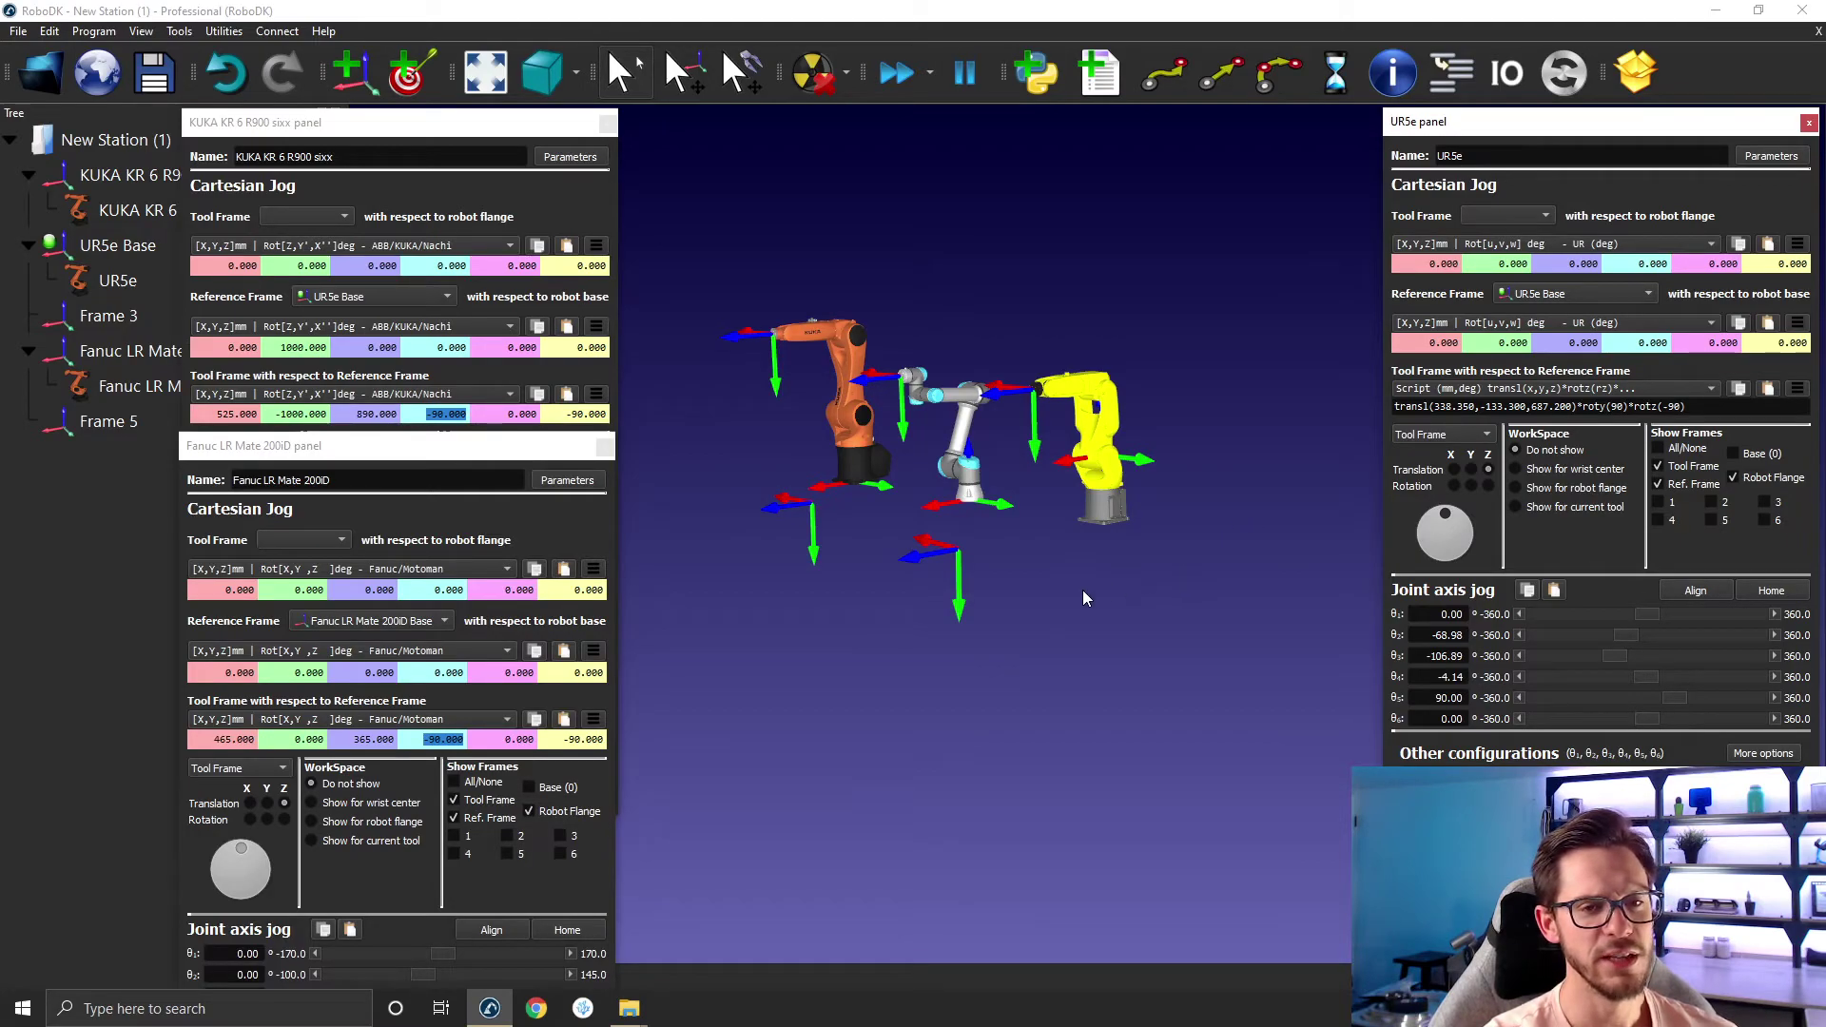
pyautogui.click(404, 76)
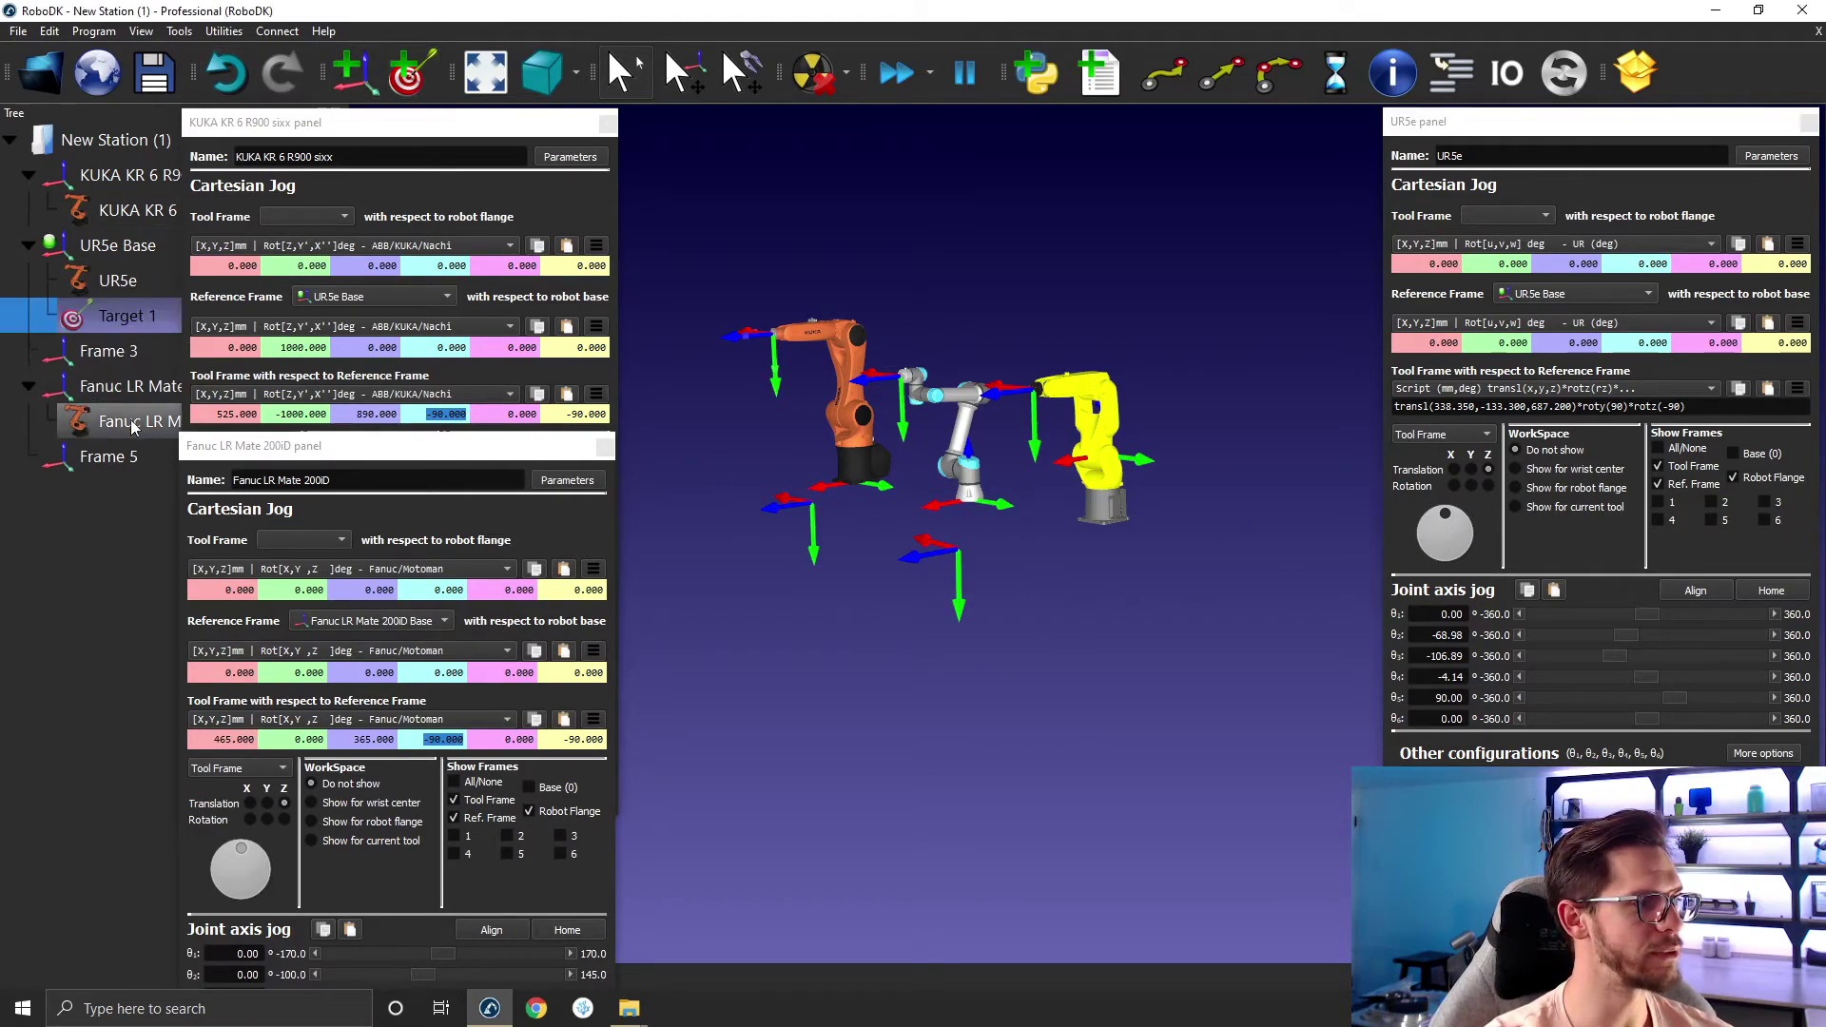
# Inspect the rotation formats in the details of Target 1 and Frame 3, then close both.
pyautogui.doubleClick(142, 317)
pyautogui.moveTo(947, 476); pyautogui.dragTo(936, 174)
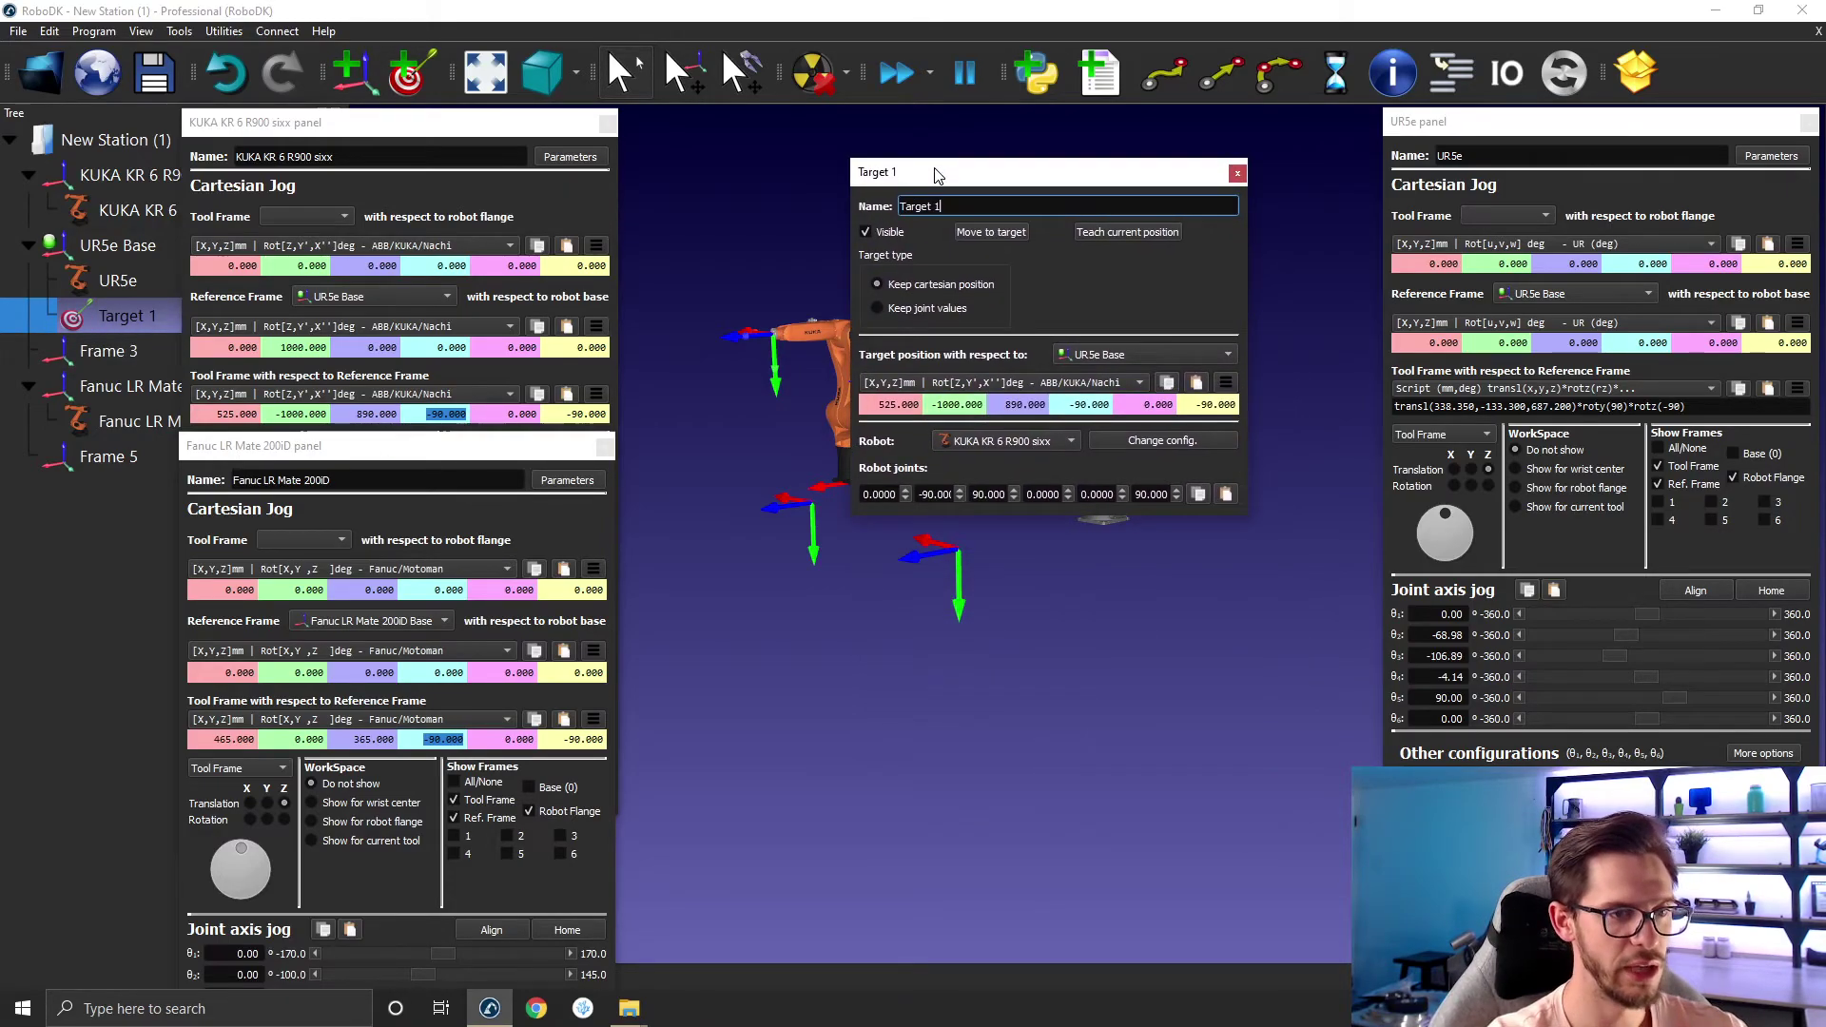
pyautogui.click(992, 381)
pyautogui.click(1051, 382)
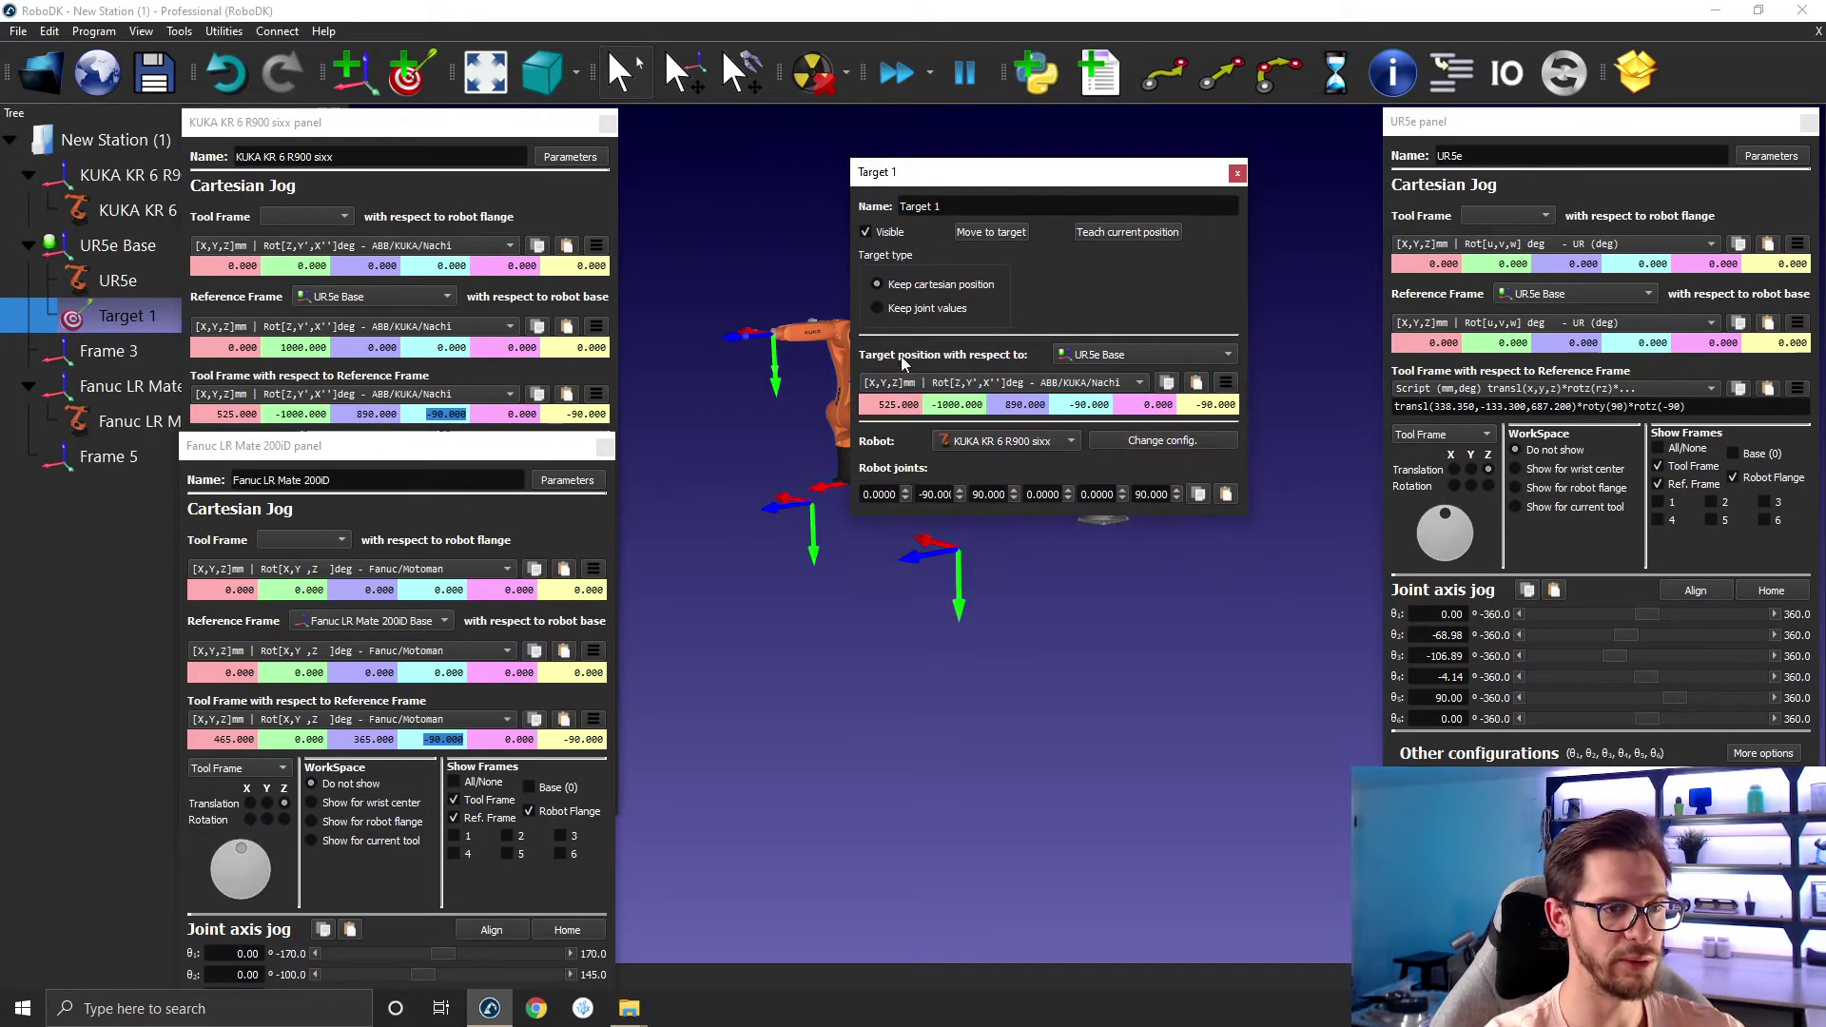
pyautogui.click(1237, 172)
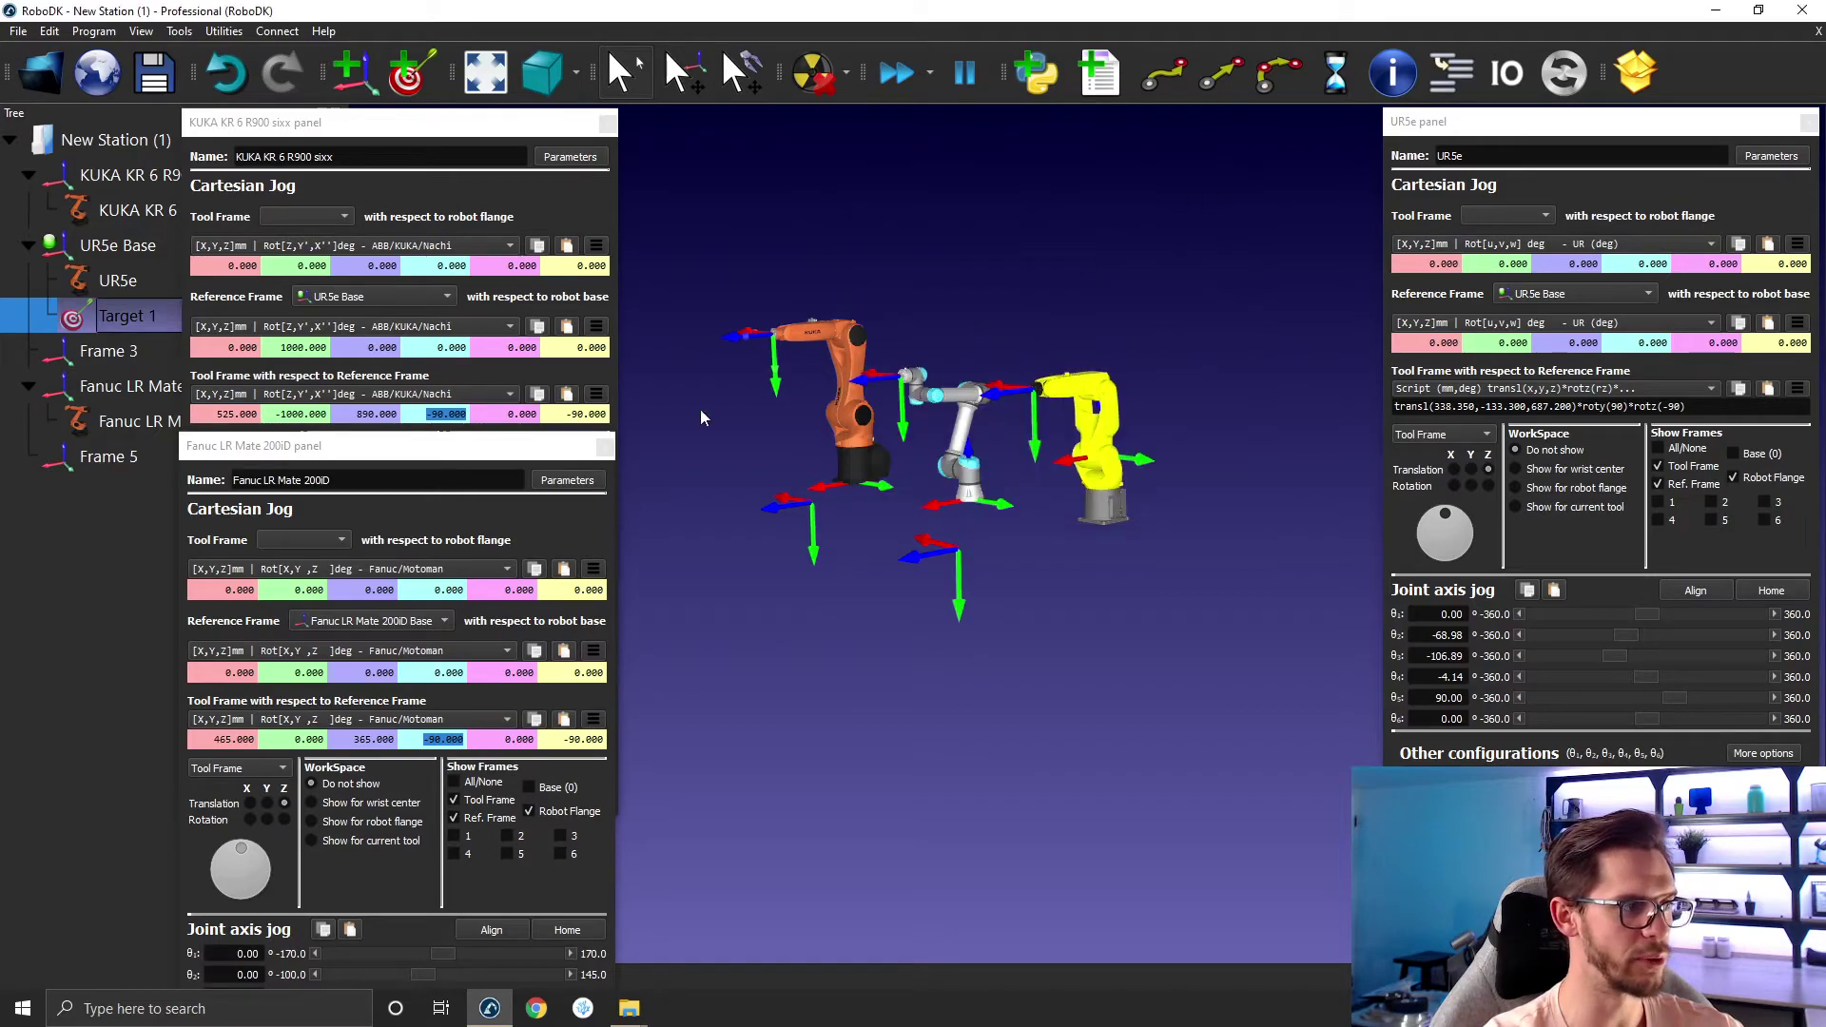
pyautogui.doubleClick(146, 351)
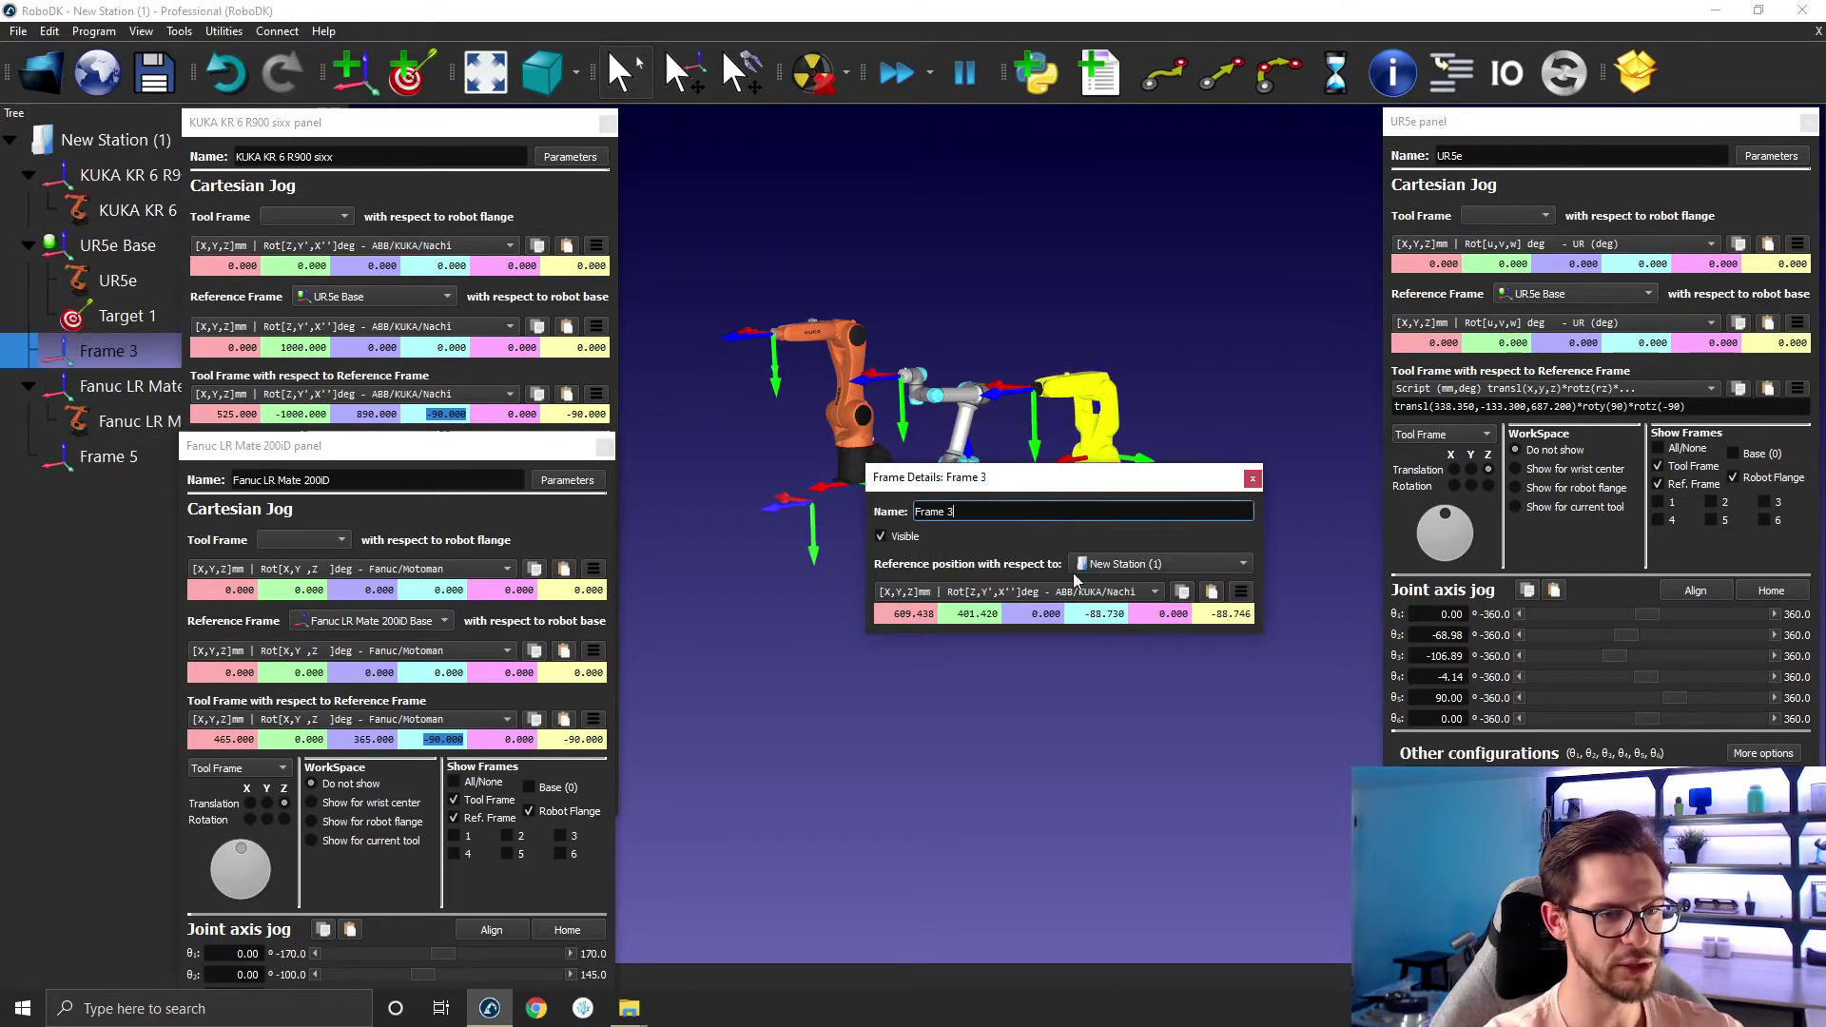
pyautogui.click(1253, 479)
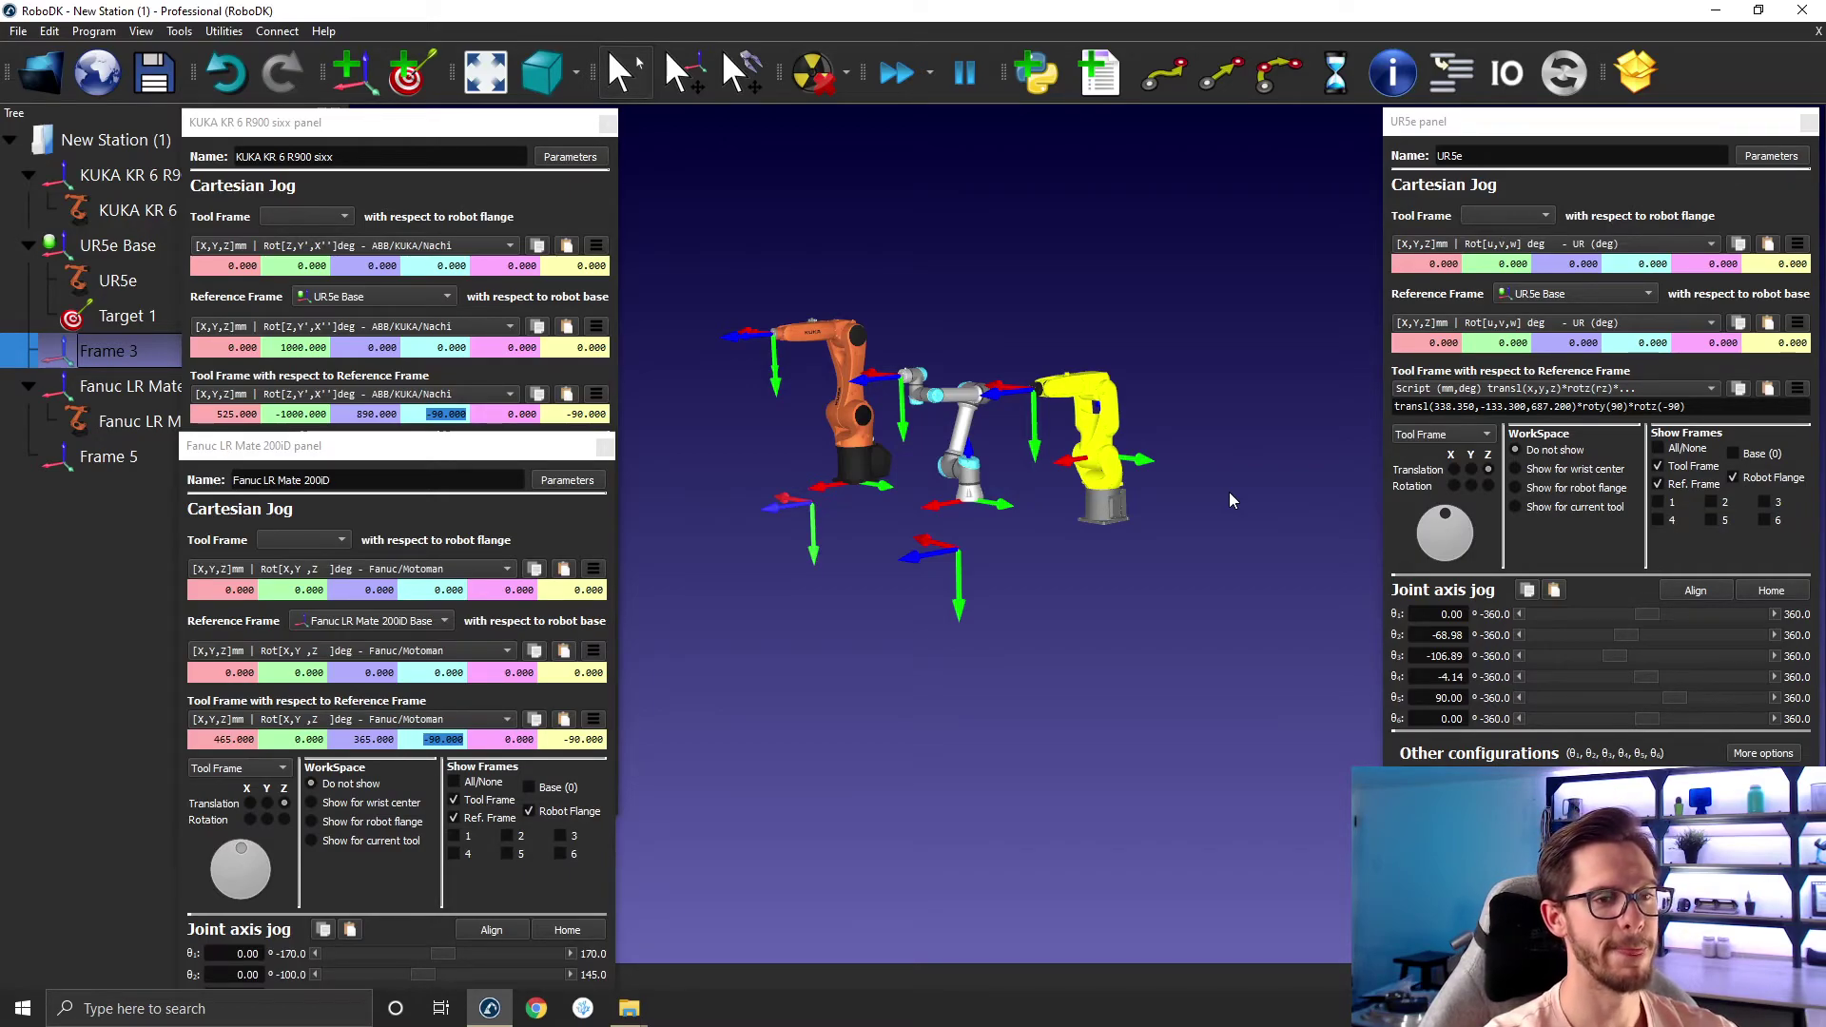
# Review the available default Euler angles modes in the program options, keeping the Generic mode.
pyautogui.click(177, 31)
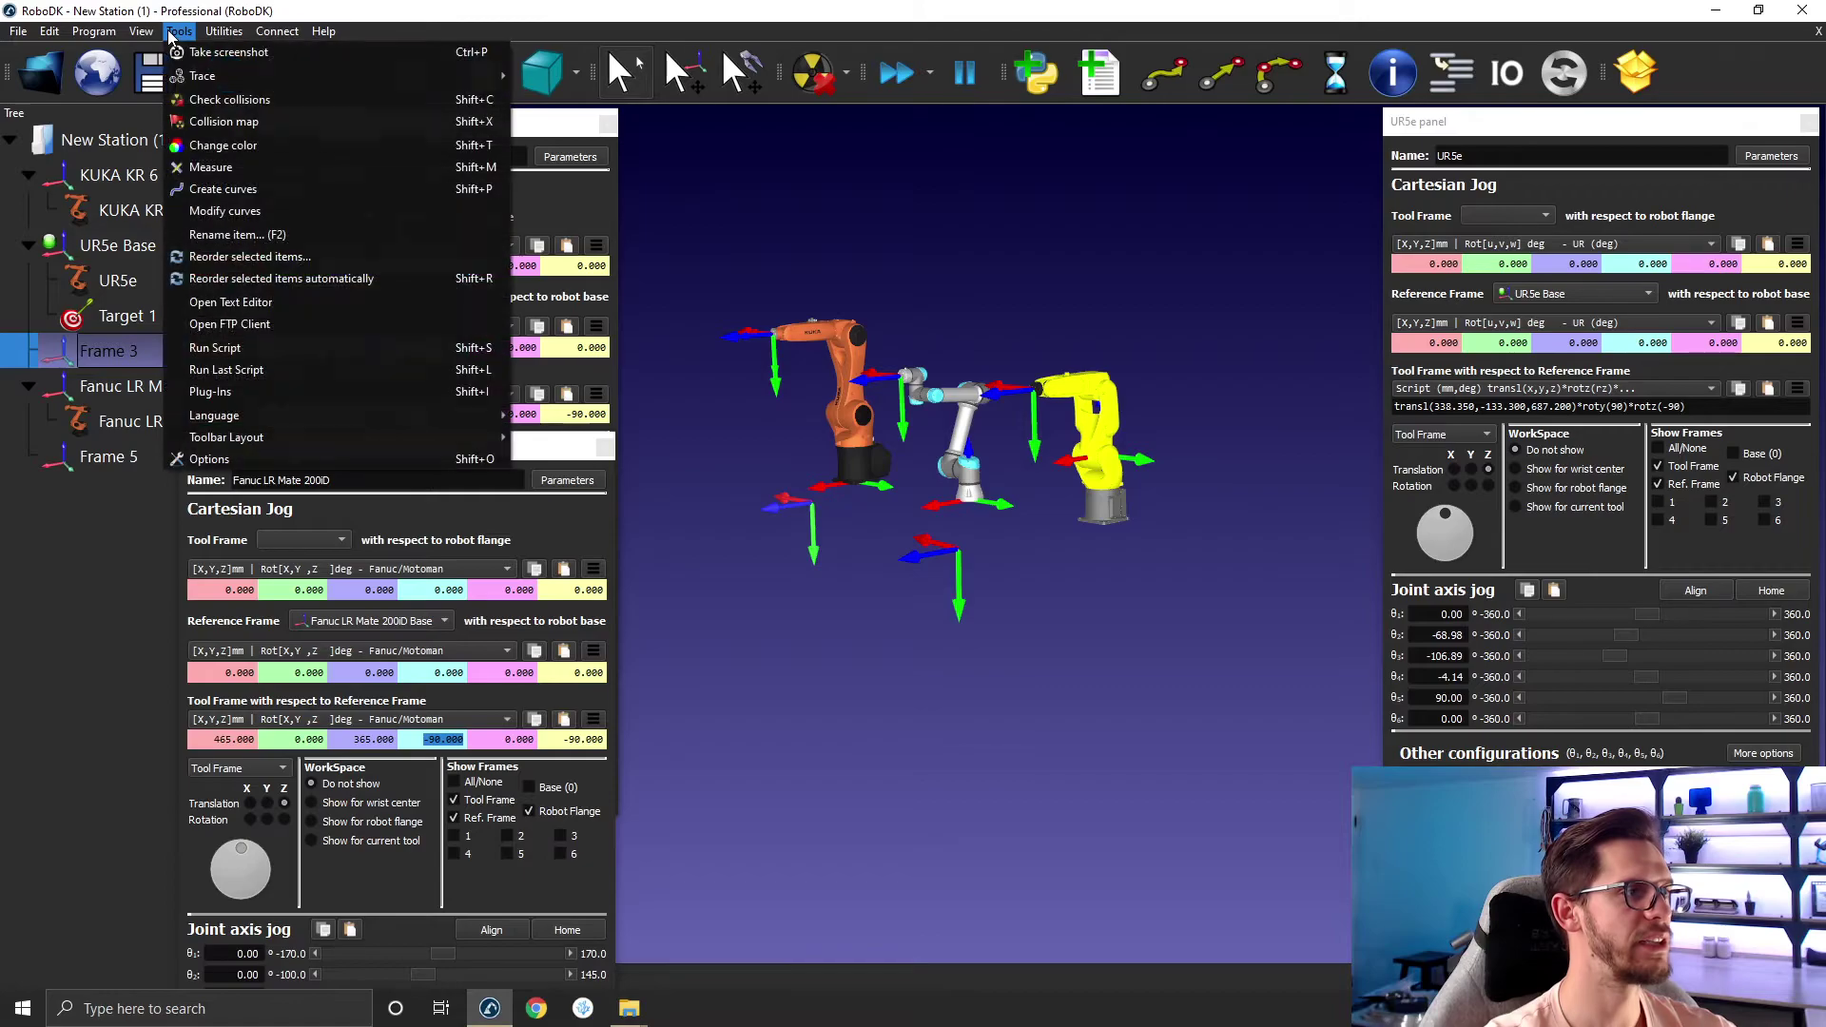
pyautogui.click(212, 459)
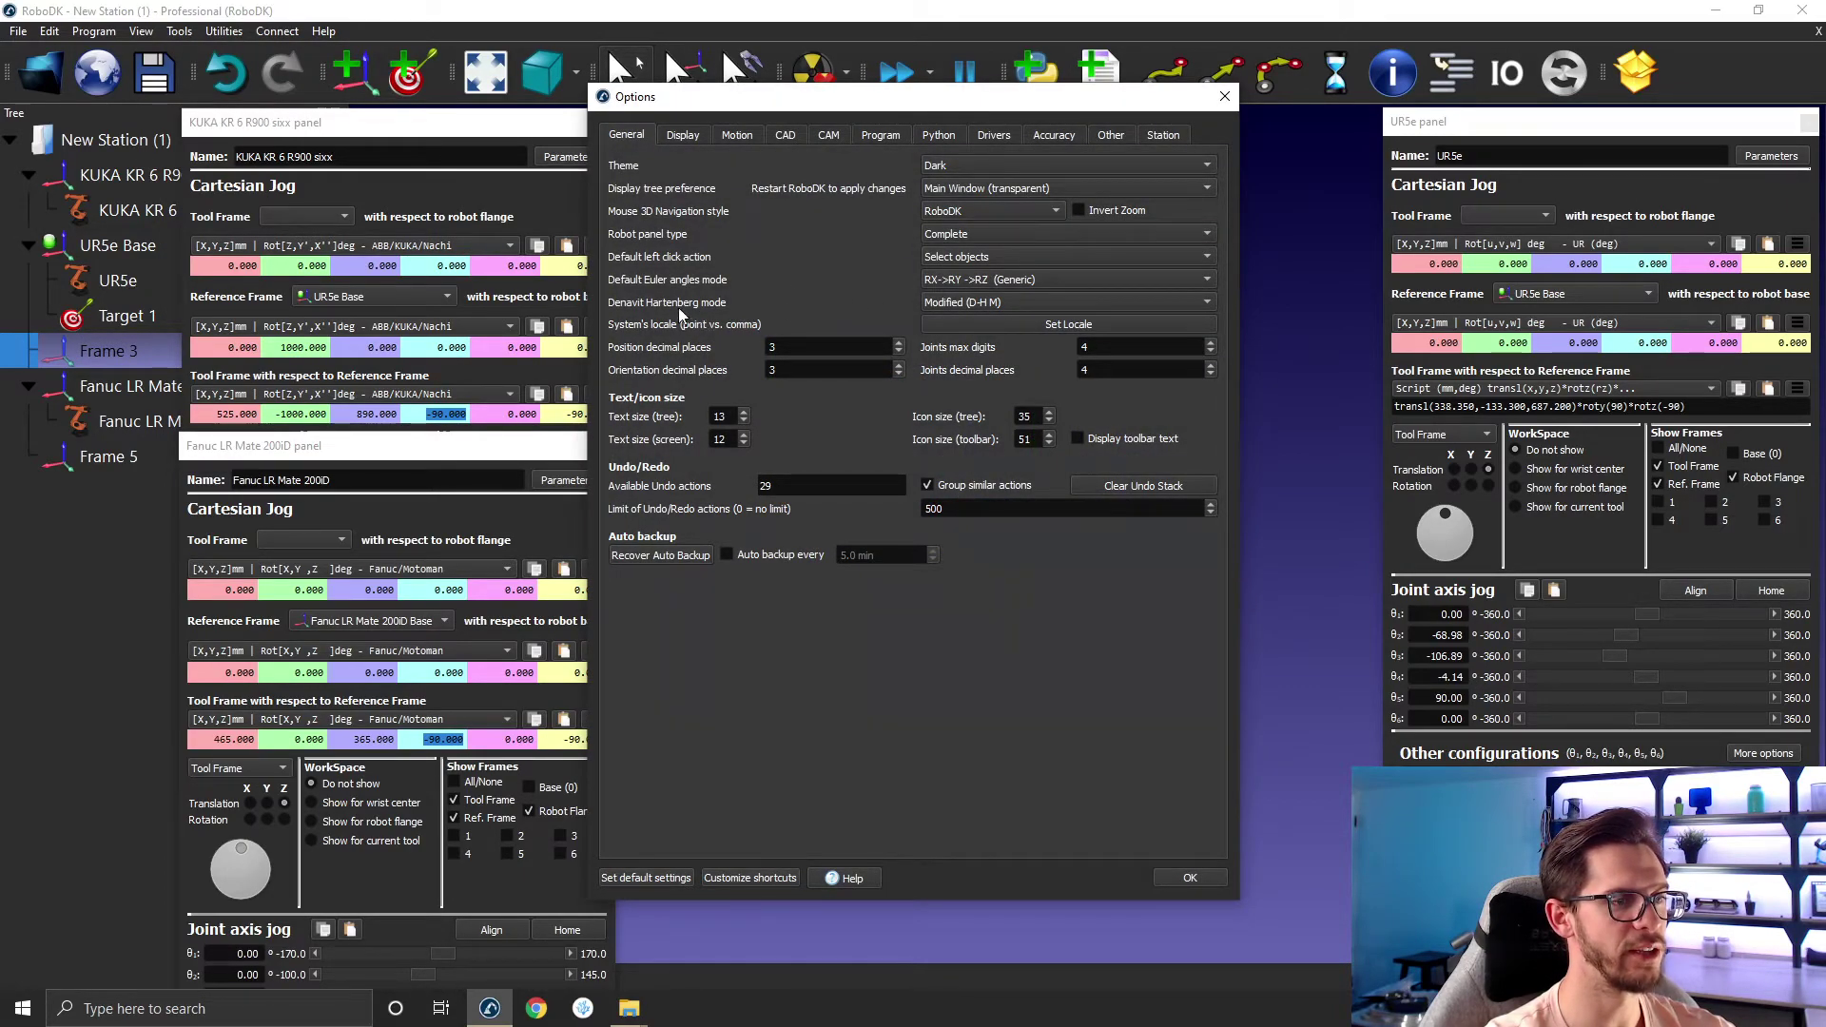
pyautogui.click(998, 282)
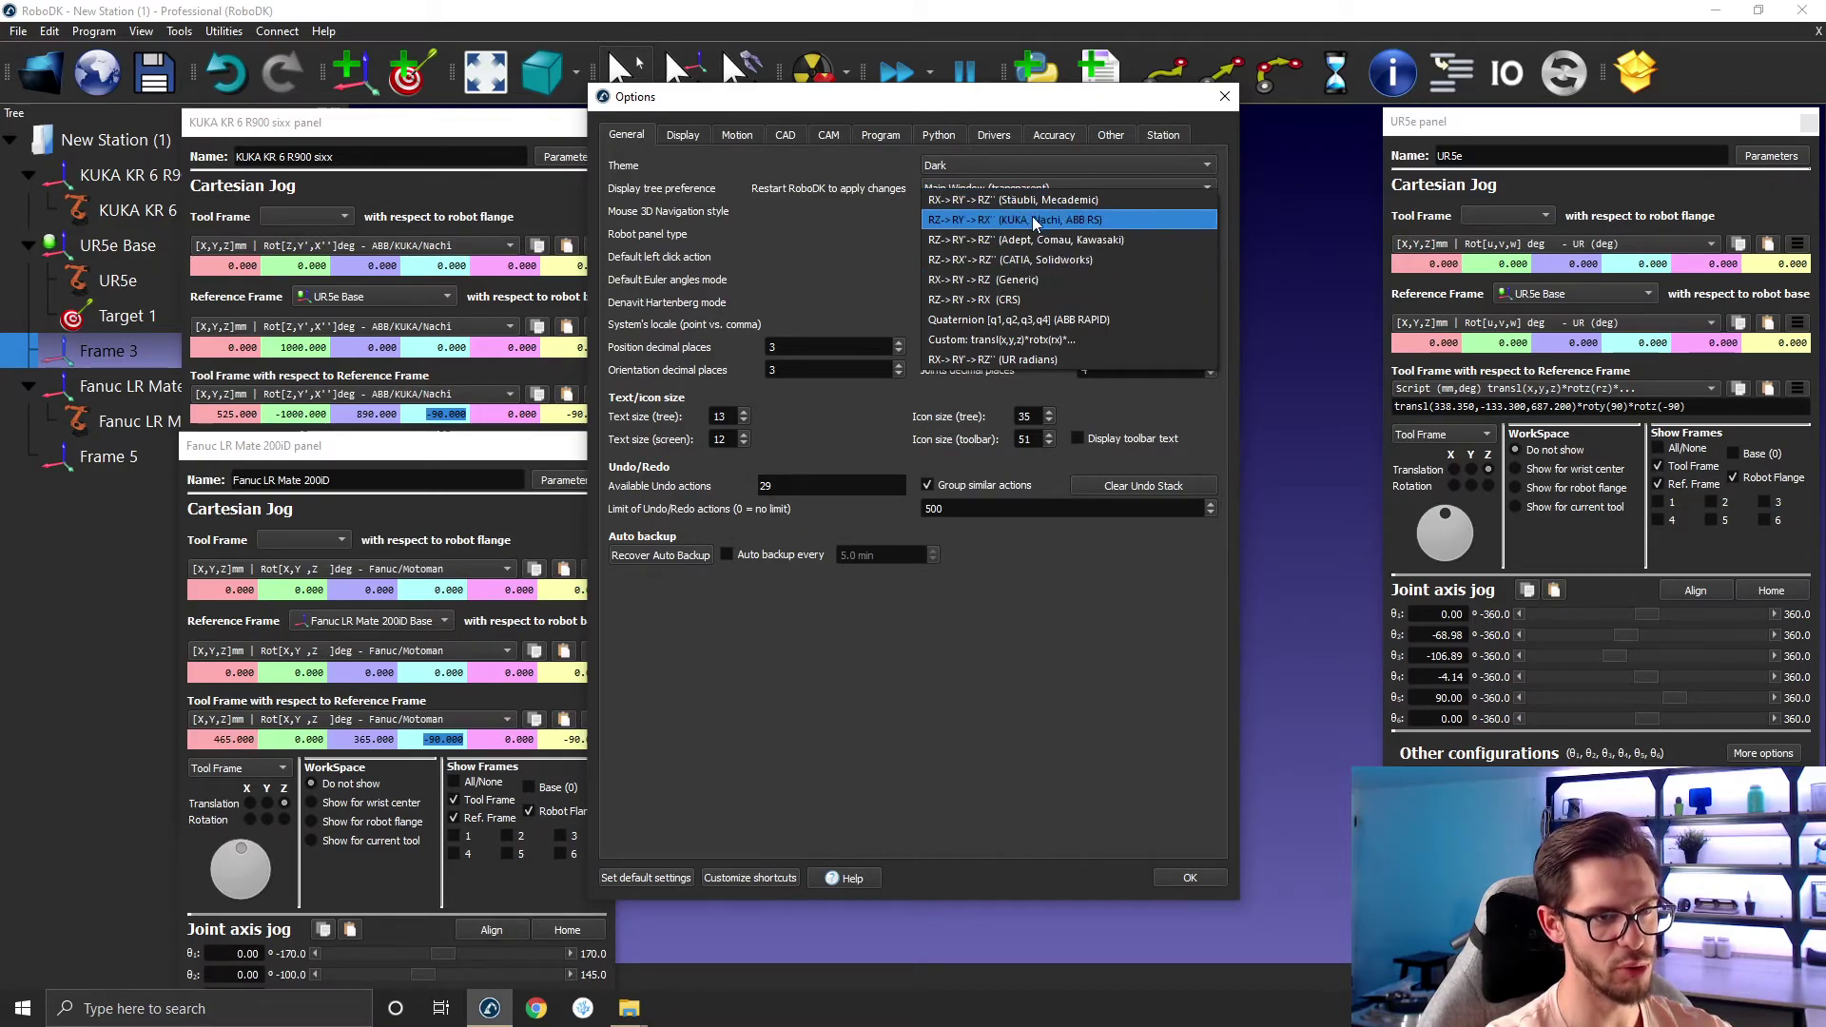
pyautogui.click(1067, 282)
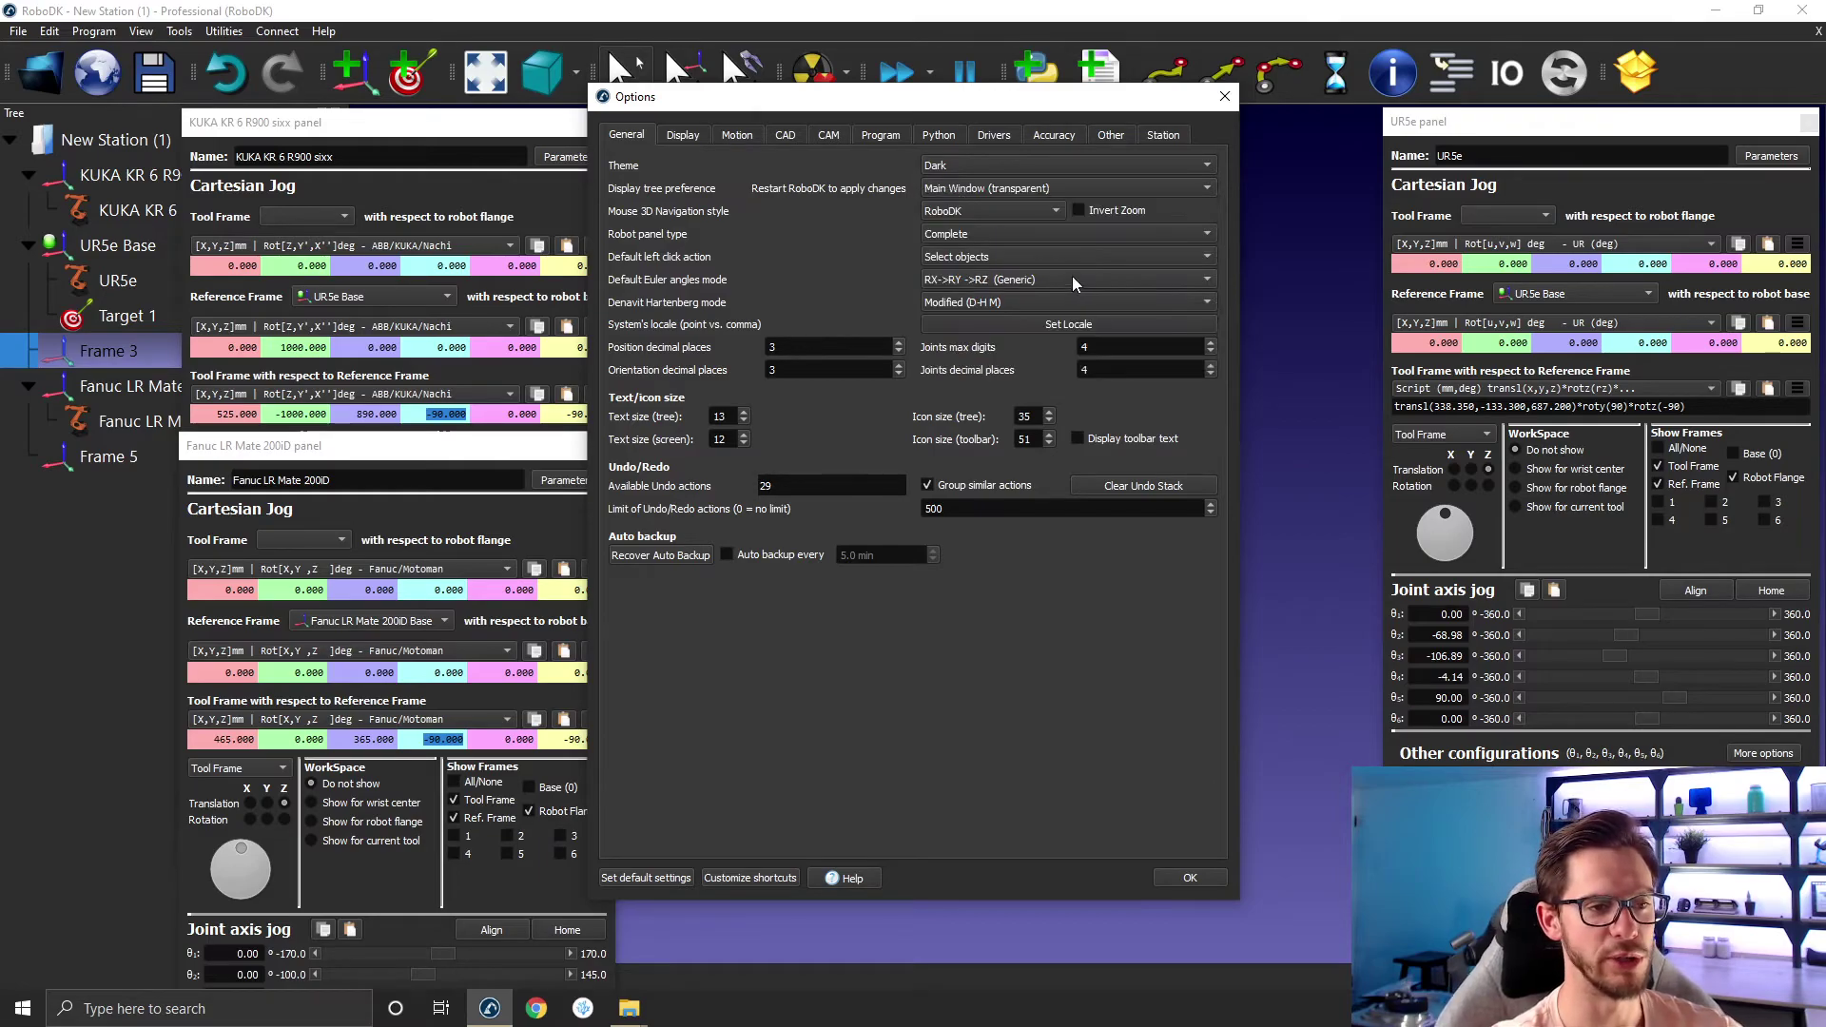
pyautogui.click(1225, 96)
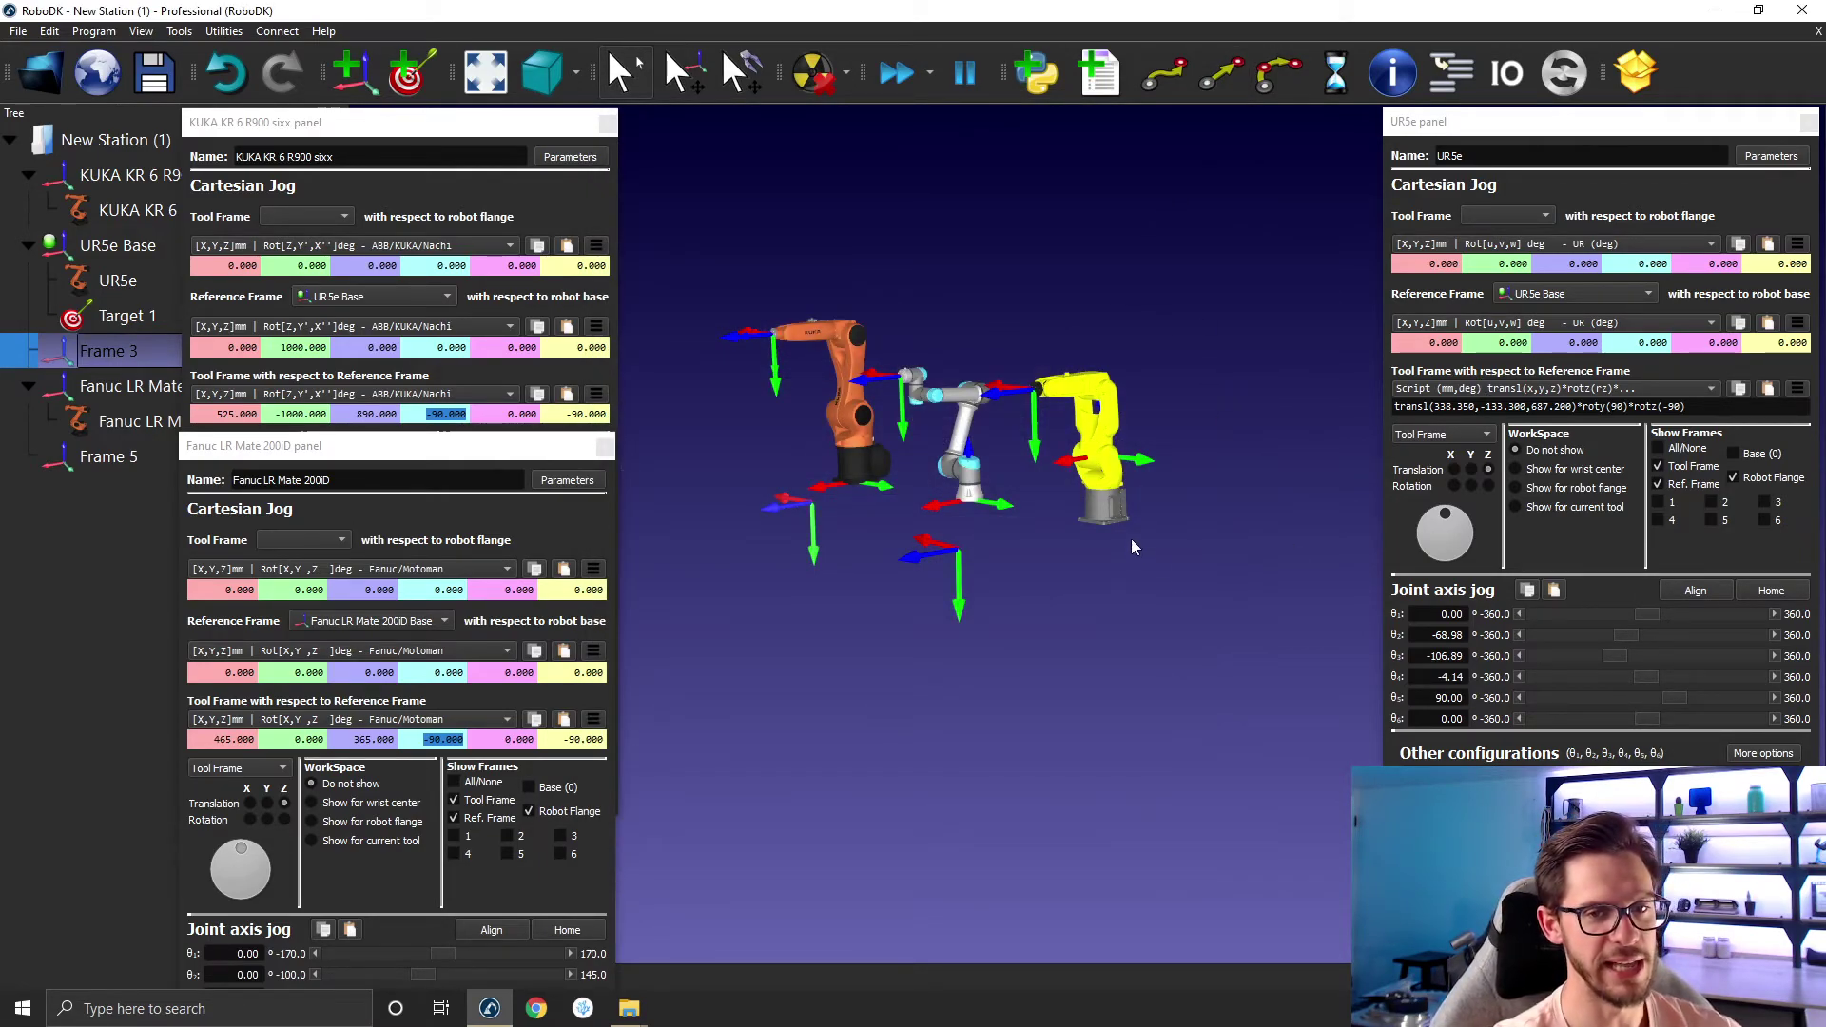
# Switch the UR5e tool pose with respect to its reference frame to the UR (deg) format.
pyautogui.click(1576, 389)
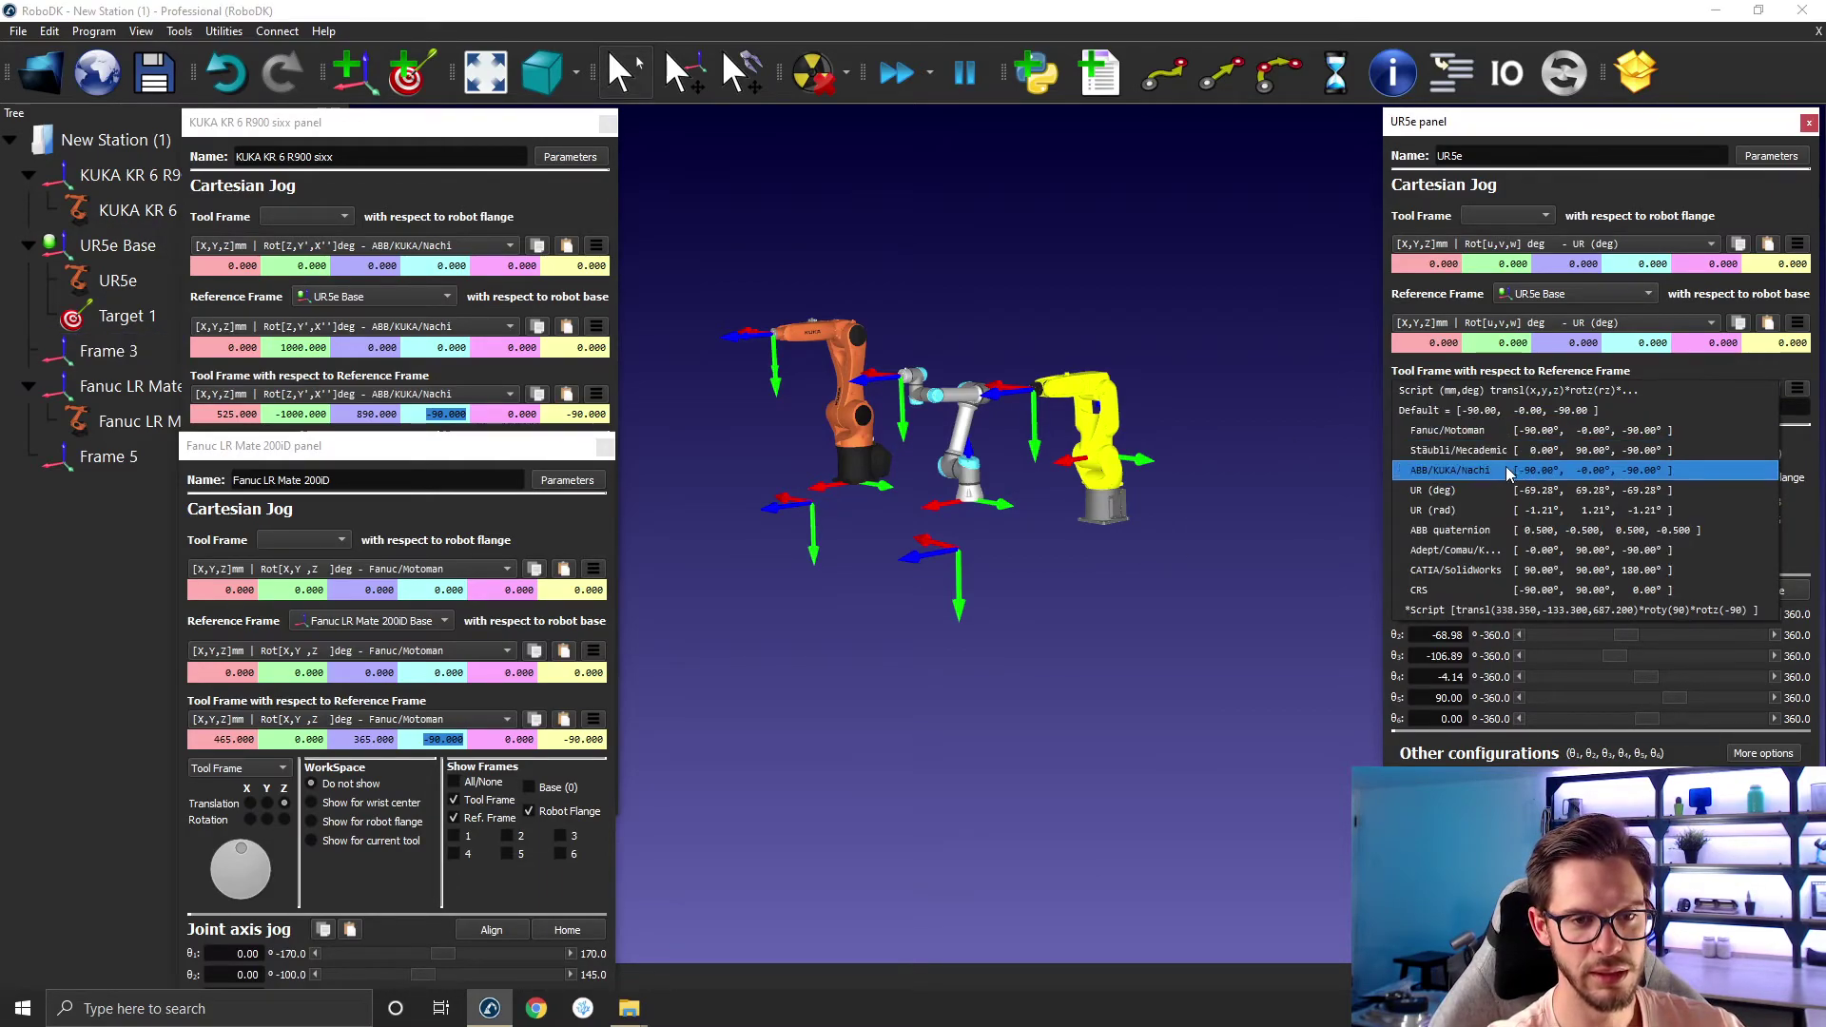
pyautogui.click(1475, 491)
# Tilt the Fanuc and UR5e tool frames freehand about their X axes, bringing the Fanuc's X rotation to about -139°.
pyautogui.moveTo(1224, 527); pyautogui.dragTo(955, 597)
pyautogui.scroll(5, 955, 598)
pyautogui.moveTo(858, 542); pyautogui.dragTo(916, 544, button='middle')
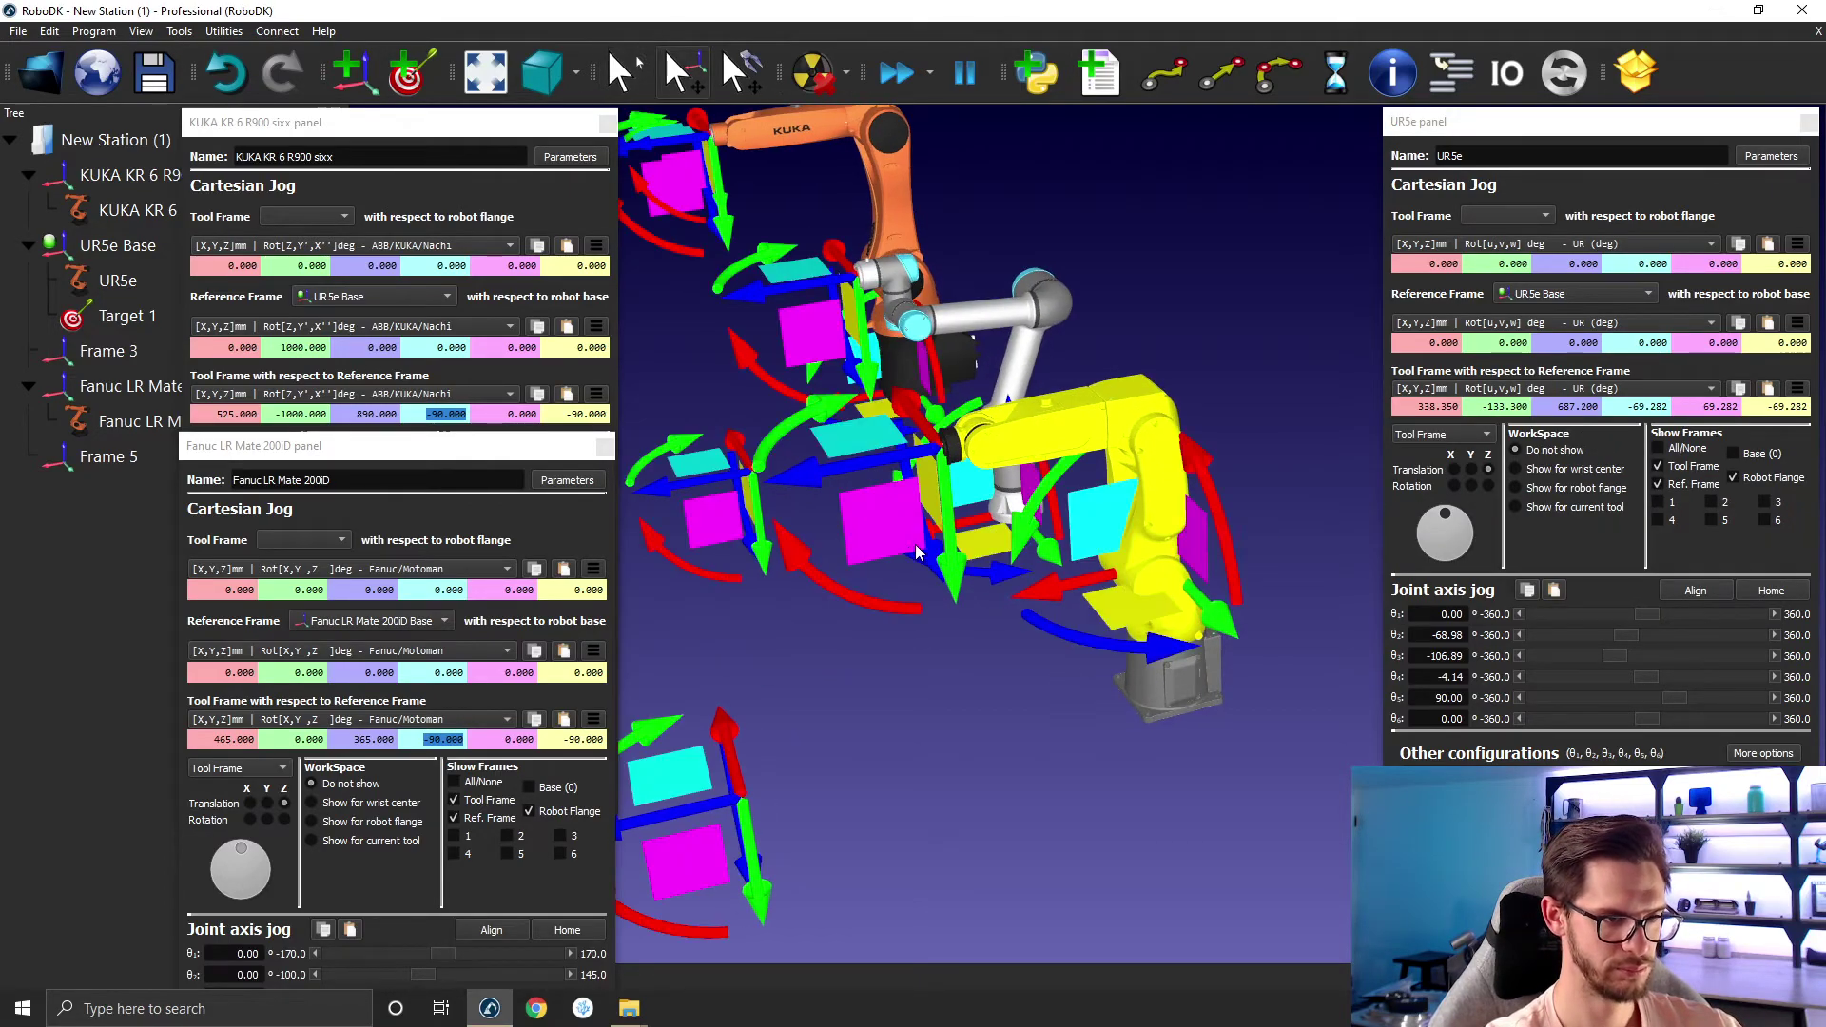
pyautogui.keyDown('alt'); pyautogui.moveTo(813, 548); pyautogui.dragTo(910, 595); pyautogui.keyUp('alt')
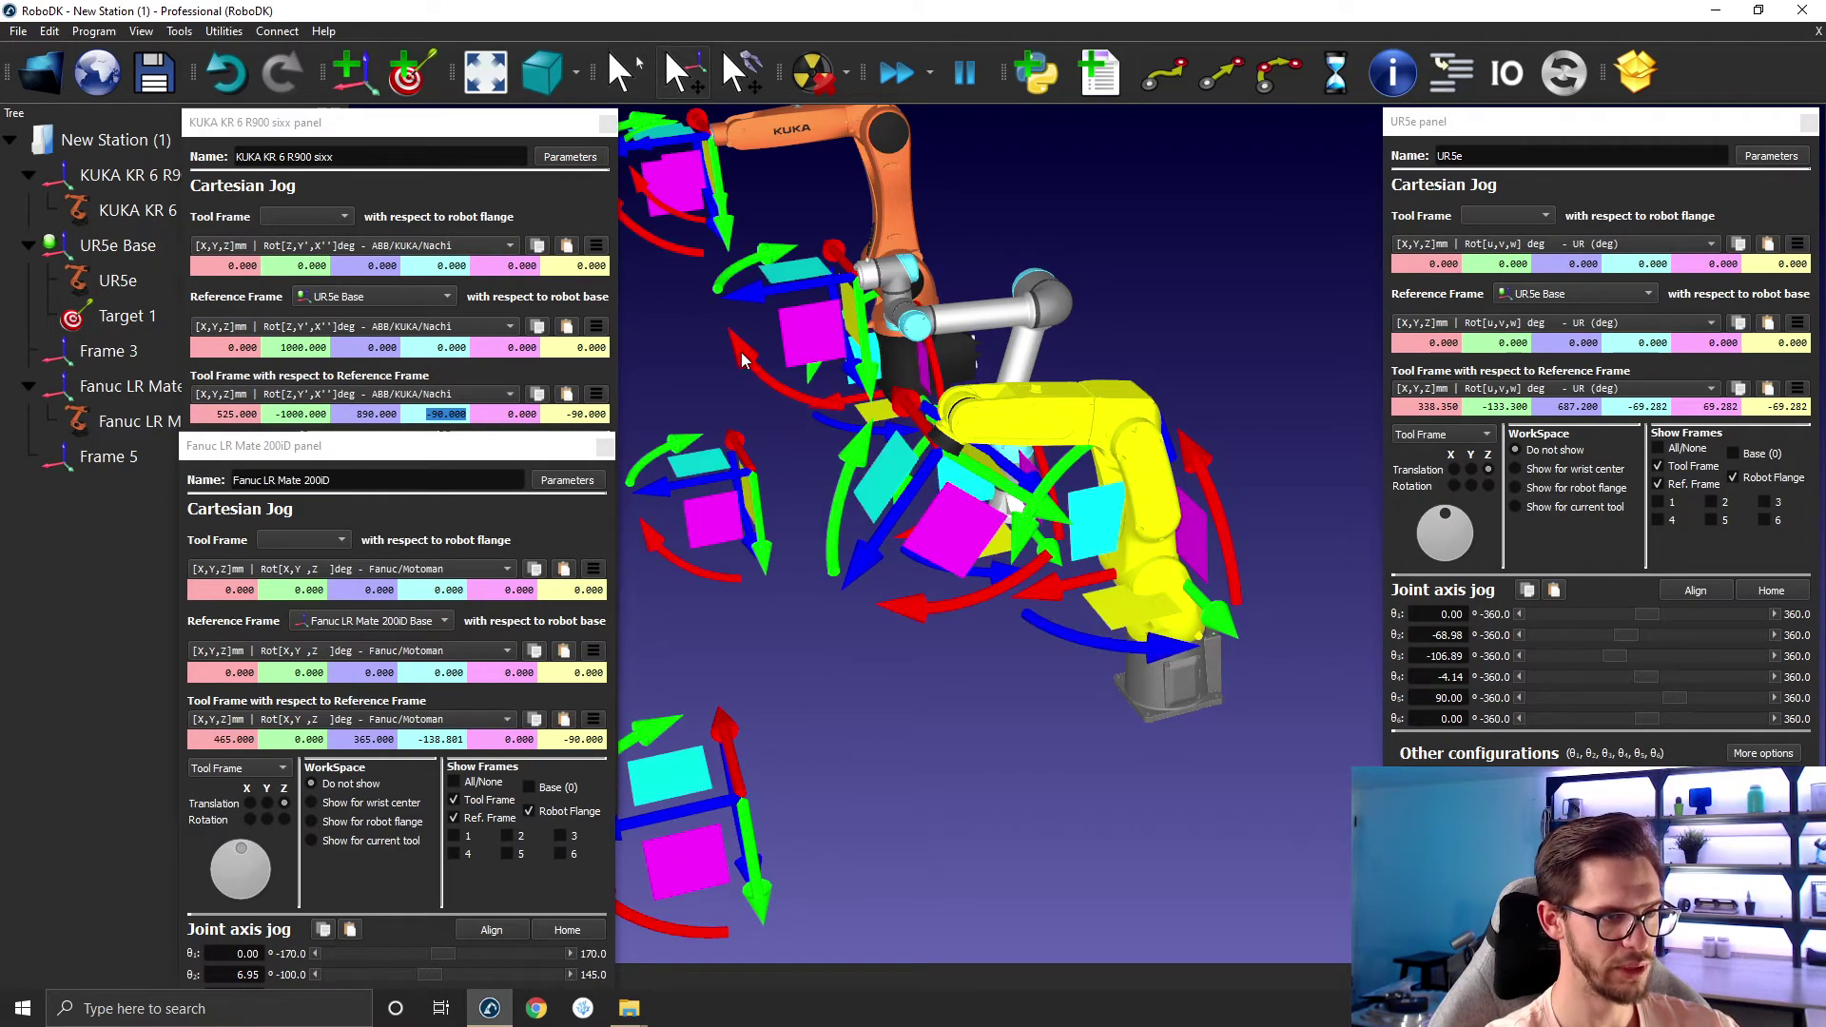
pyautogui.keyDown('alt'); pyautogui.moveTo(778, 375); pyautogui.dragTo(860, 368); pyautogui.keyUp('alt')
pyautogui.scroll(2, 854, 357)
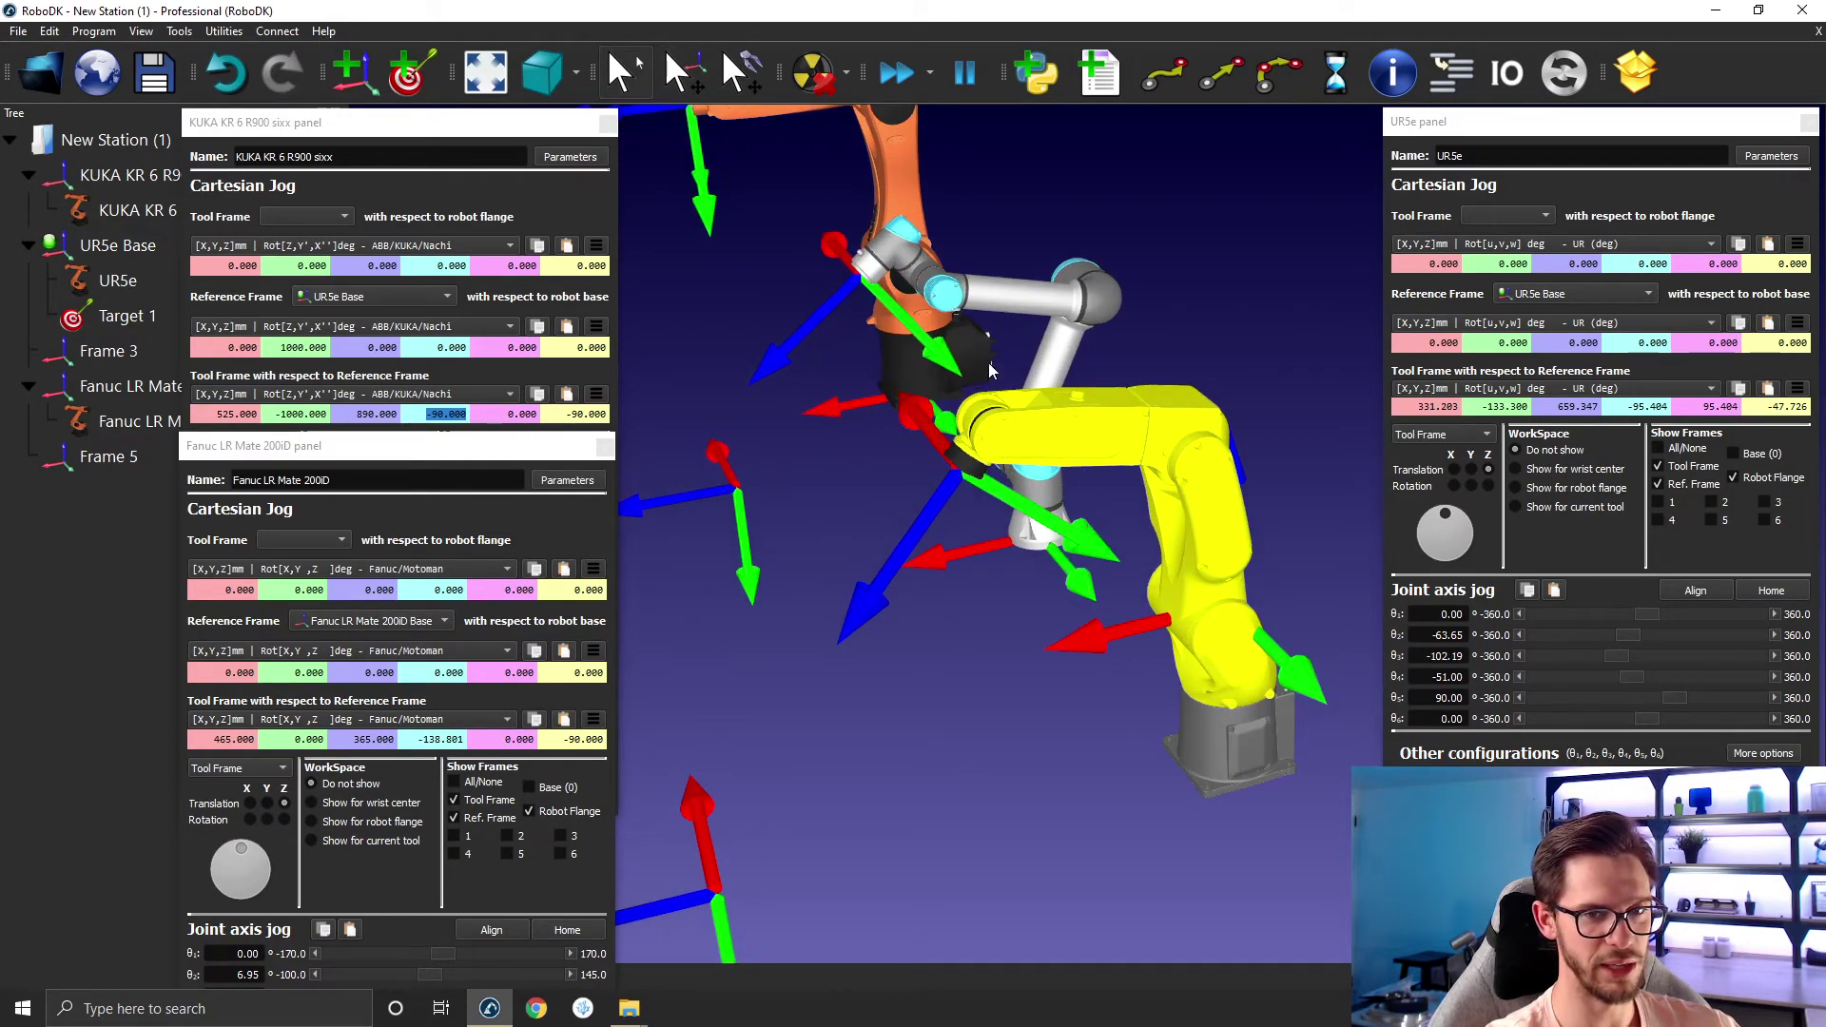
# Set the UR5e tool's rotation vector to -90, 90 and -45 in the UR (deg) format.
pyautogui.moveTo(1622, 402); pyautogui.dragTo(1726, 405)
pyautogui.write('-90')
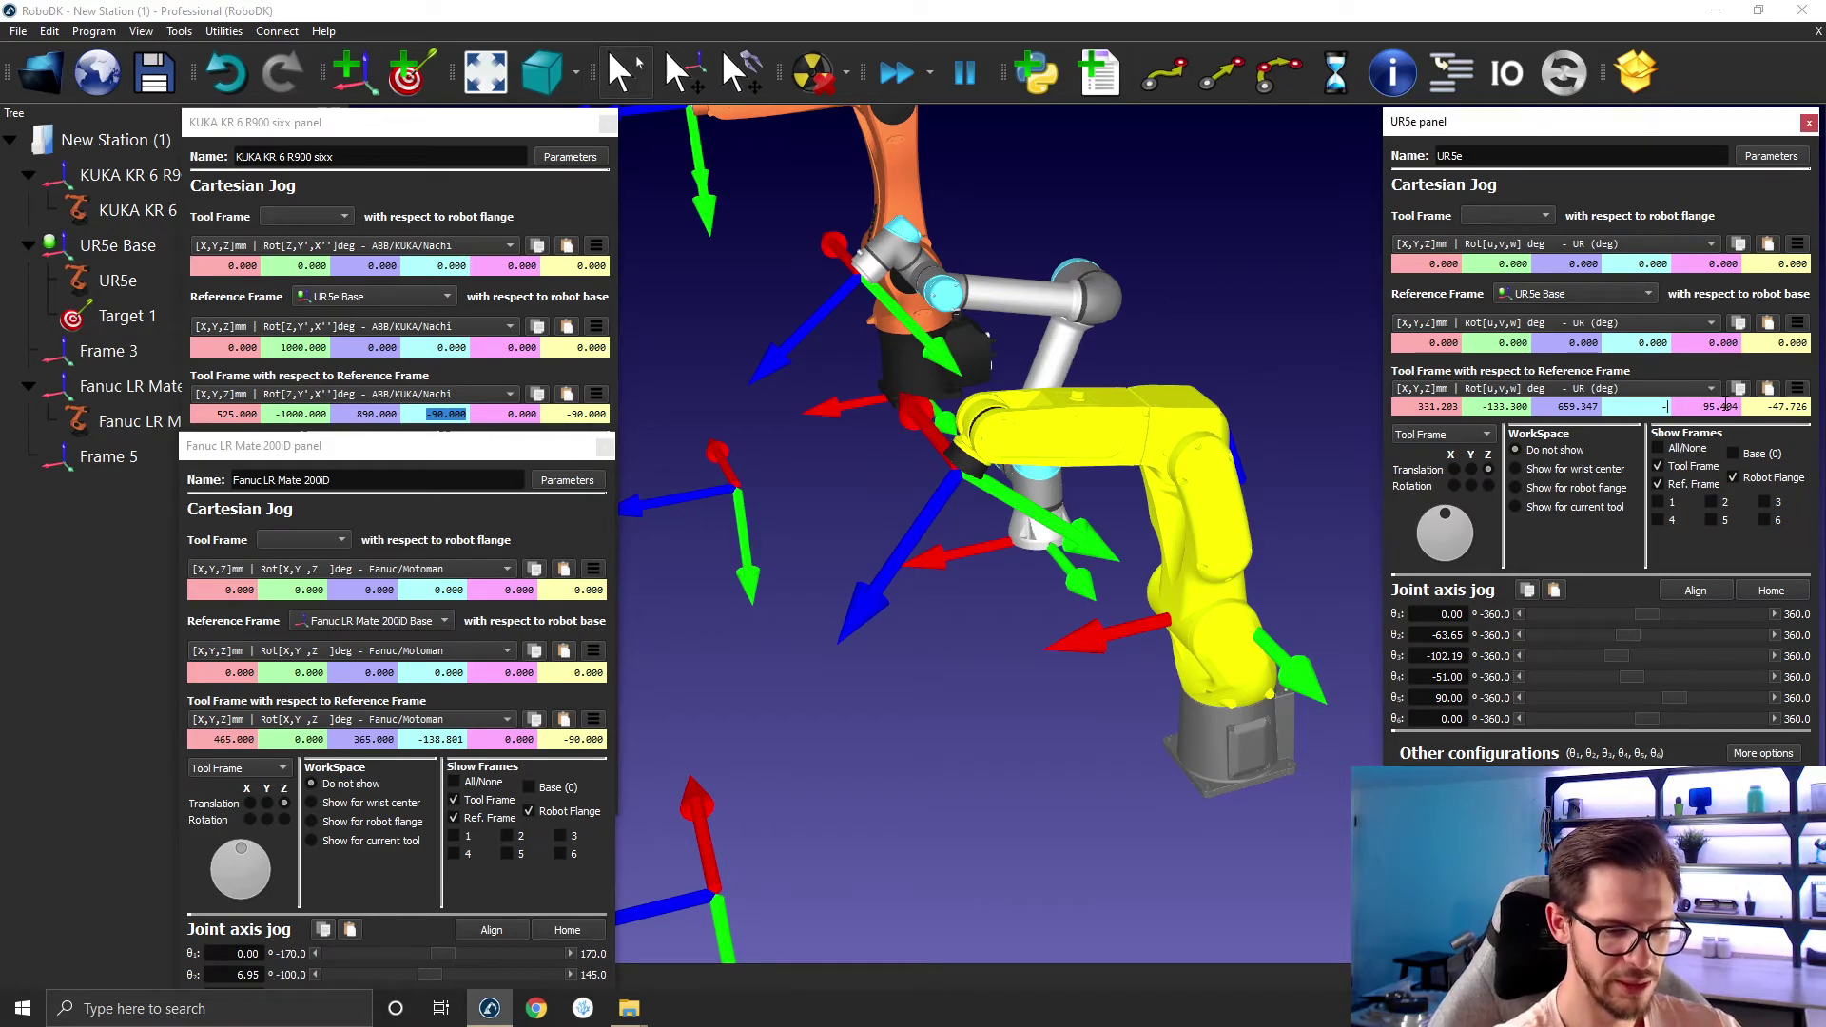
pyautogui.press('Return')
pyautogui.doubleClick(1725, 406)
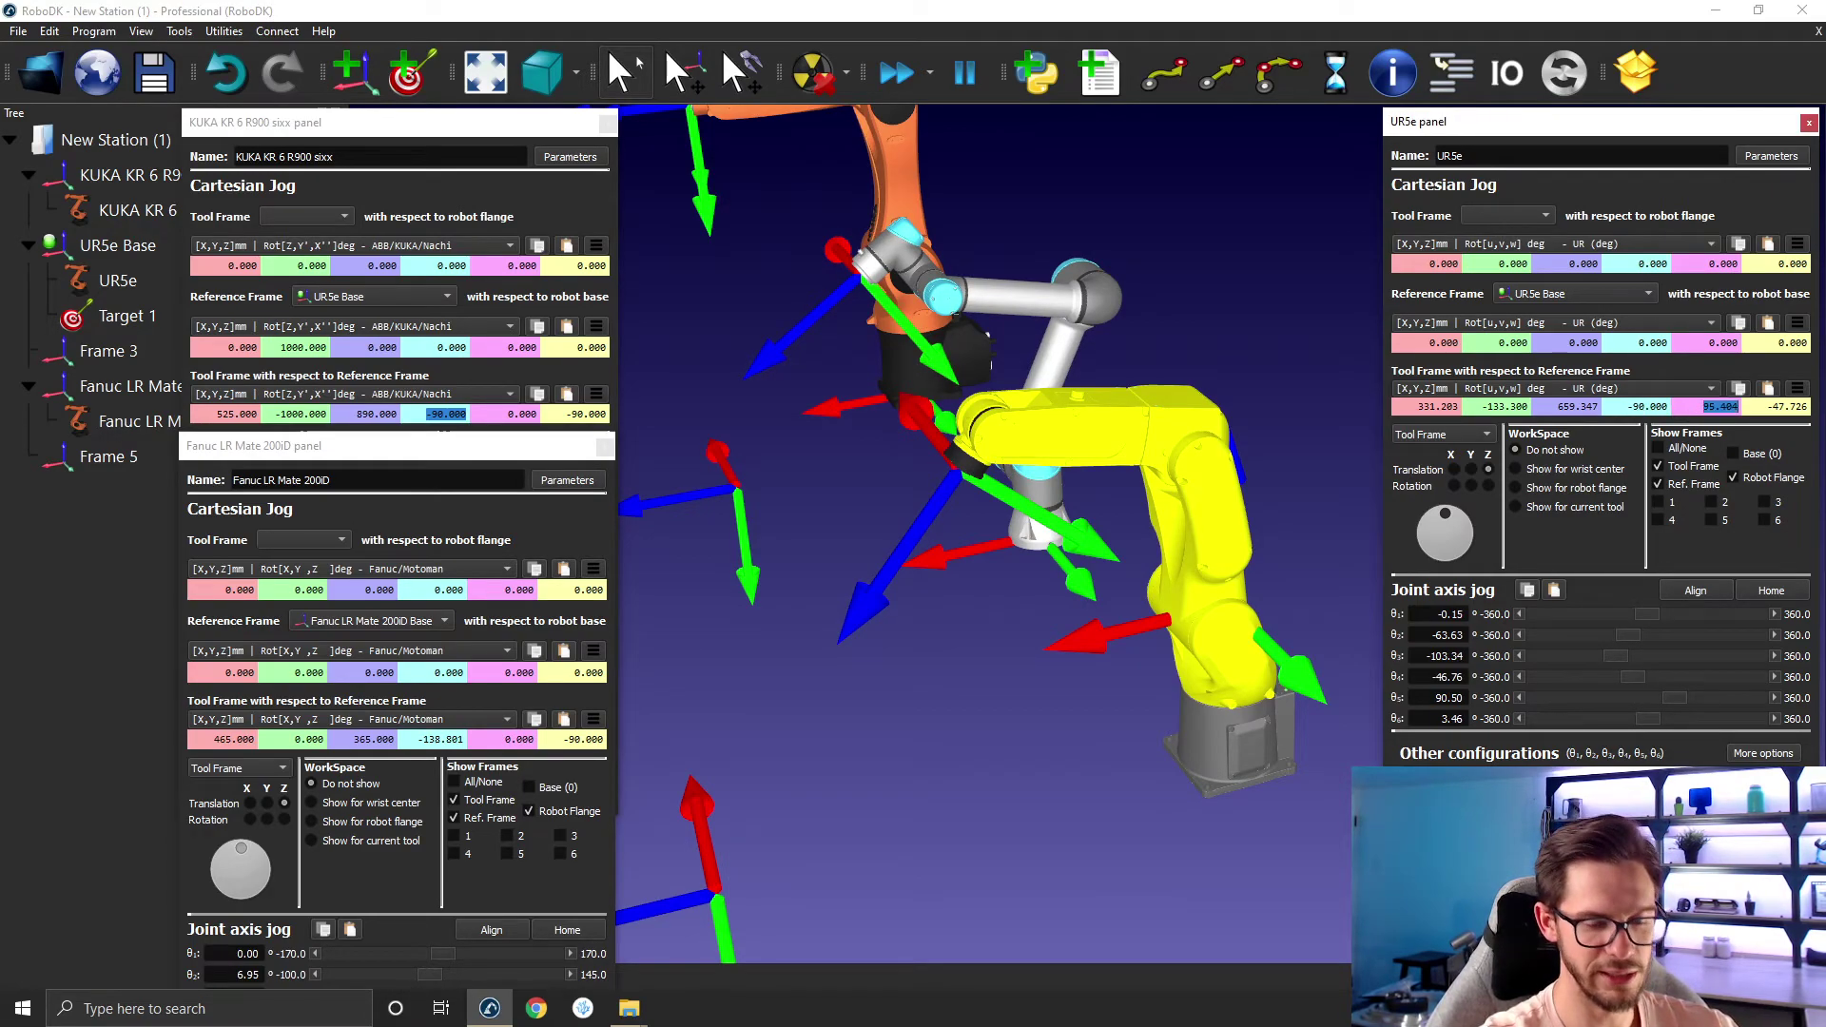
pyautogui.write('90')
pyautogui.press('Return')
pyautogui.doubleClick(1802, 407)
pyautogui.write('-45')
pyautogui.press('Return')
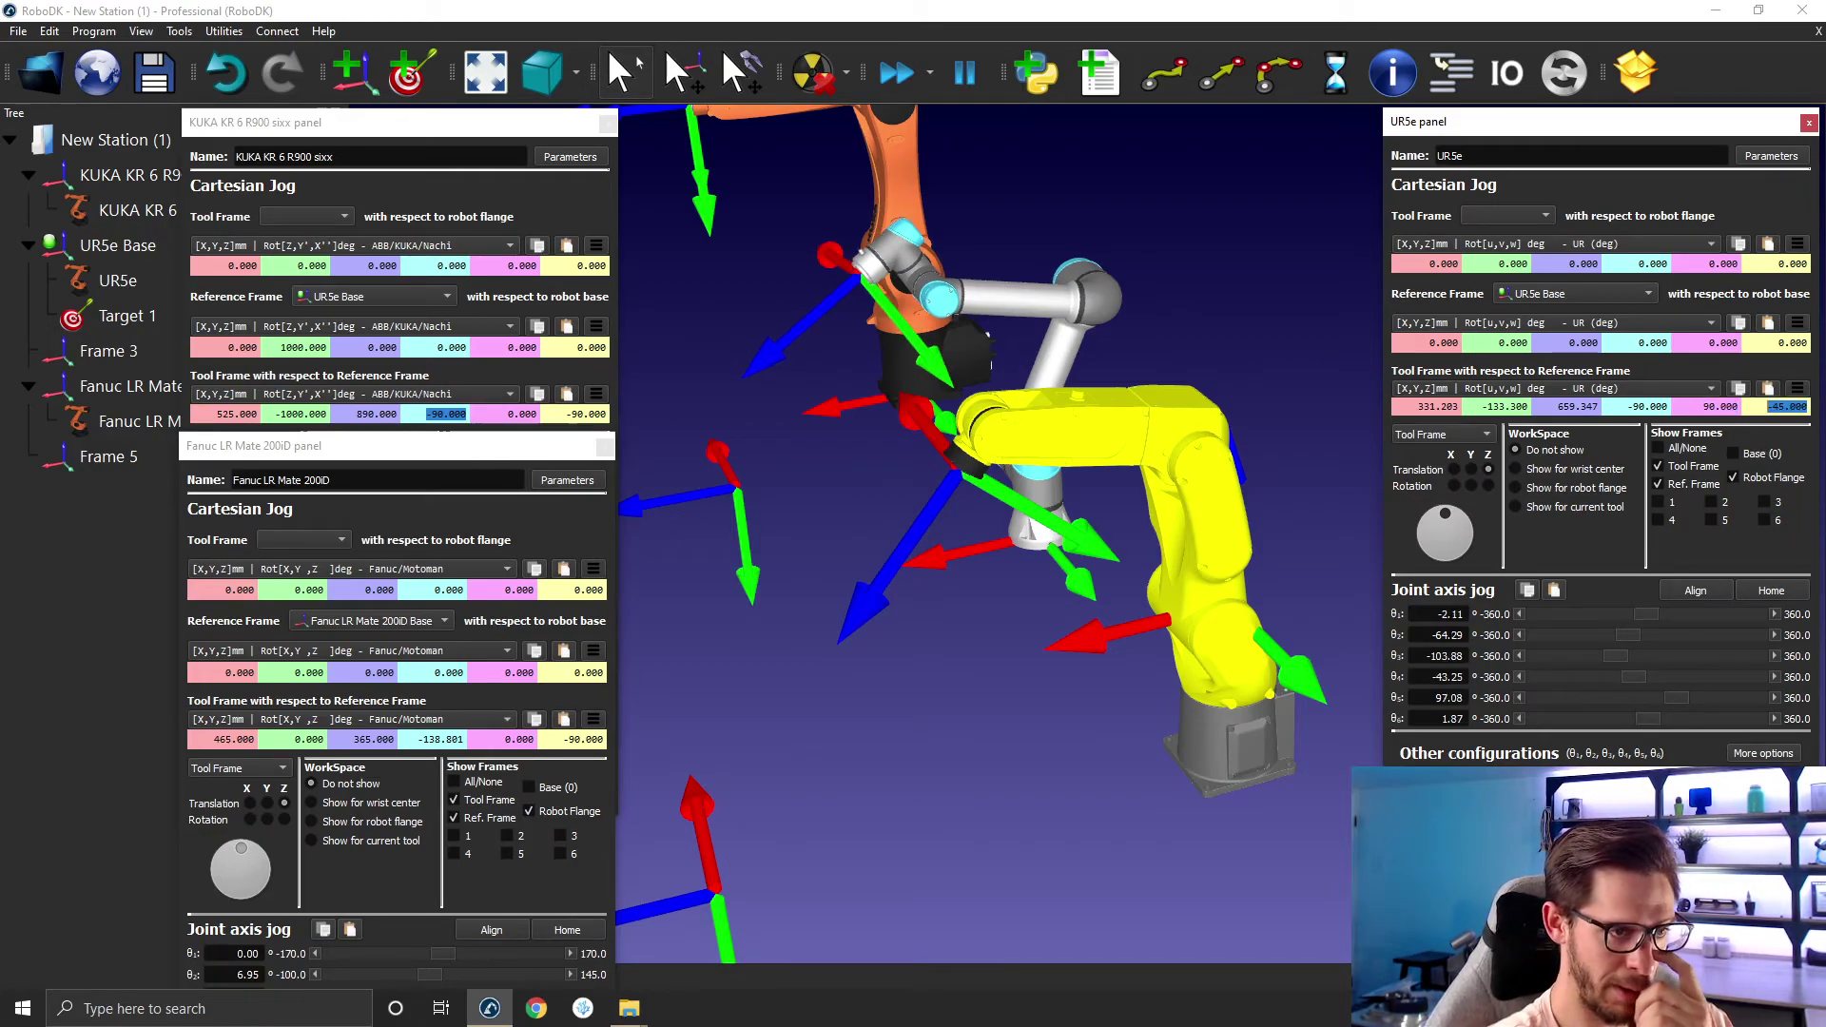
# View the UR5e tool frame up close, display its pose in the Fanuc/Motoman format and return it to UR (deg).
pyautogui.scroll(4, 722, 385)
pyautogui.moveTo(722, 385); pyautogui.dragTo(883, 455, button='right')
pyautogui.moveTo(1243, 428); pyautogui.dragTo(954, 435, button='middle')
pyautogui.moveTo(954, 435); pyautogui.dragTo(960, 504, button='right')
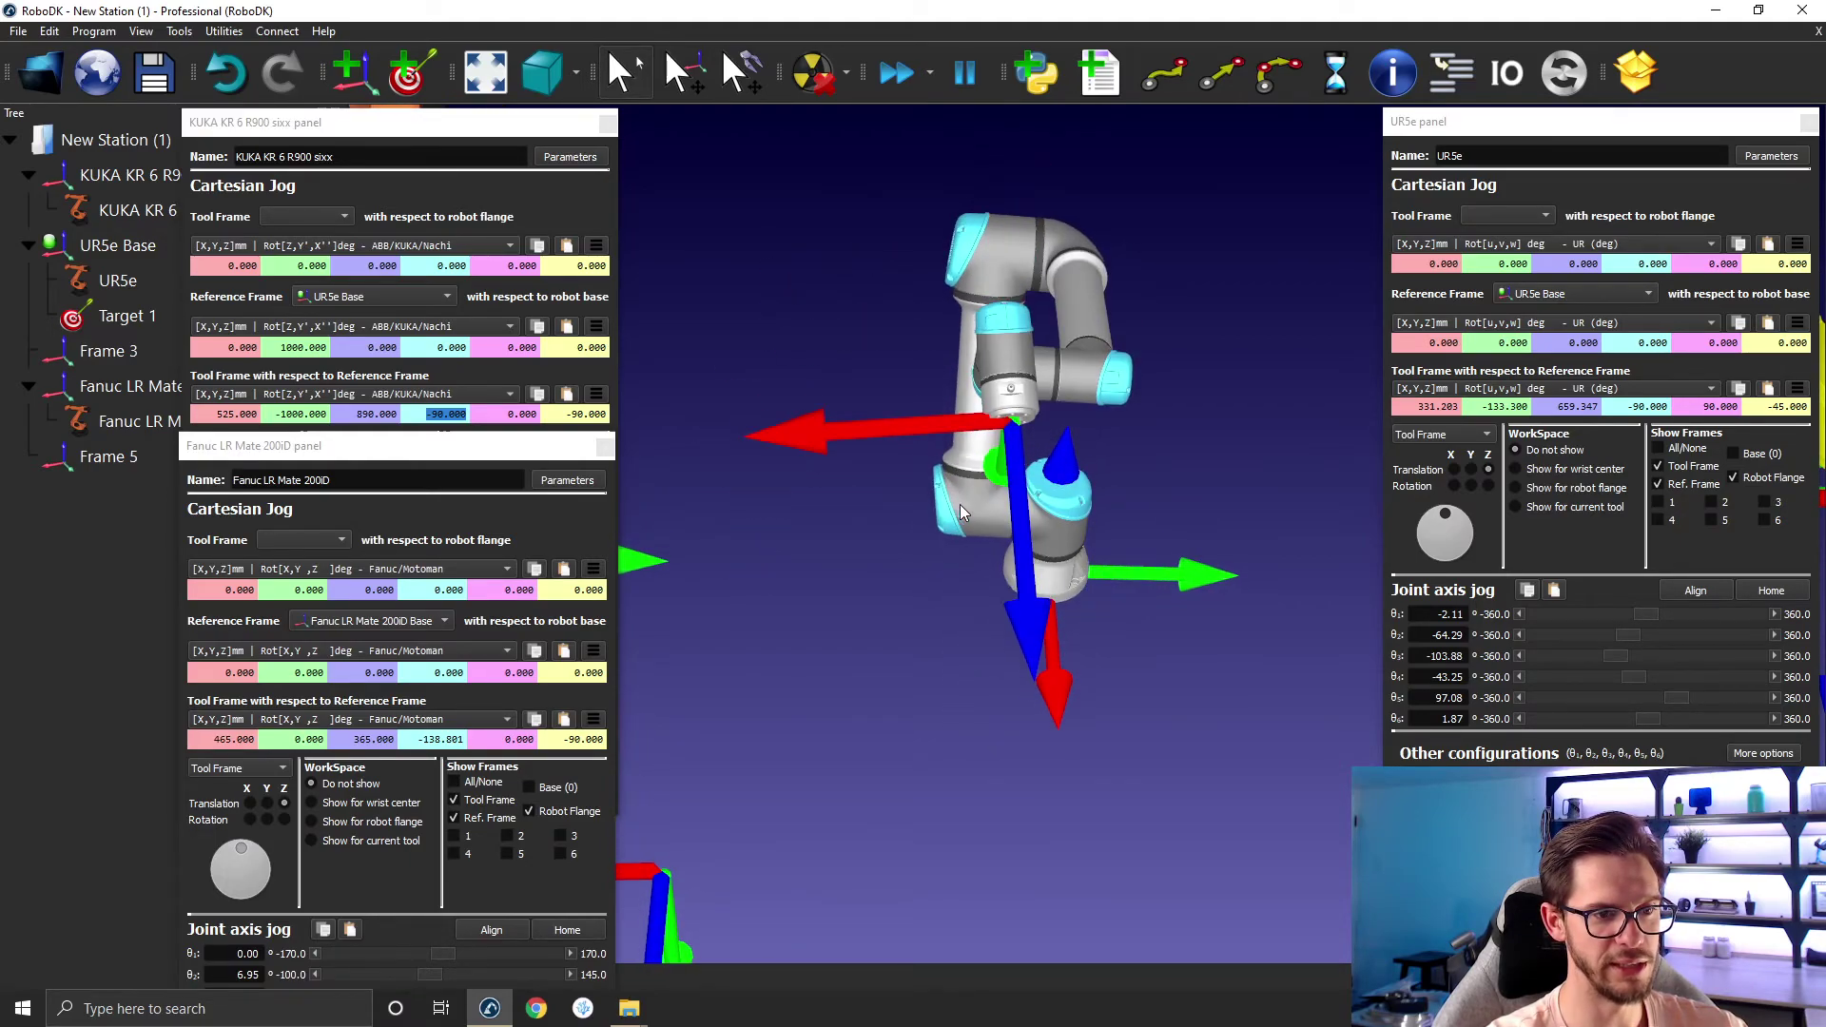
pyautogui.click(1645, 394)
pyautogui.click(1584, 426)
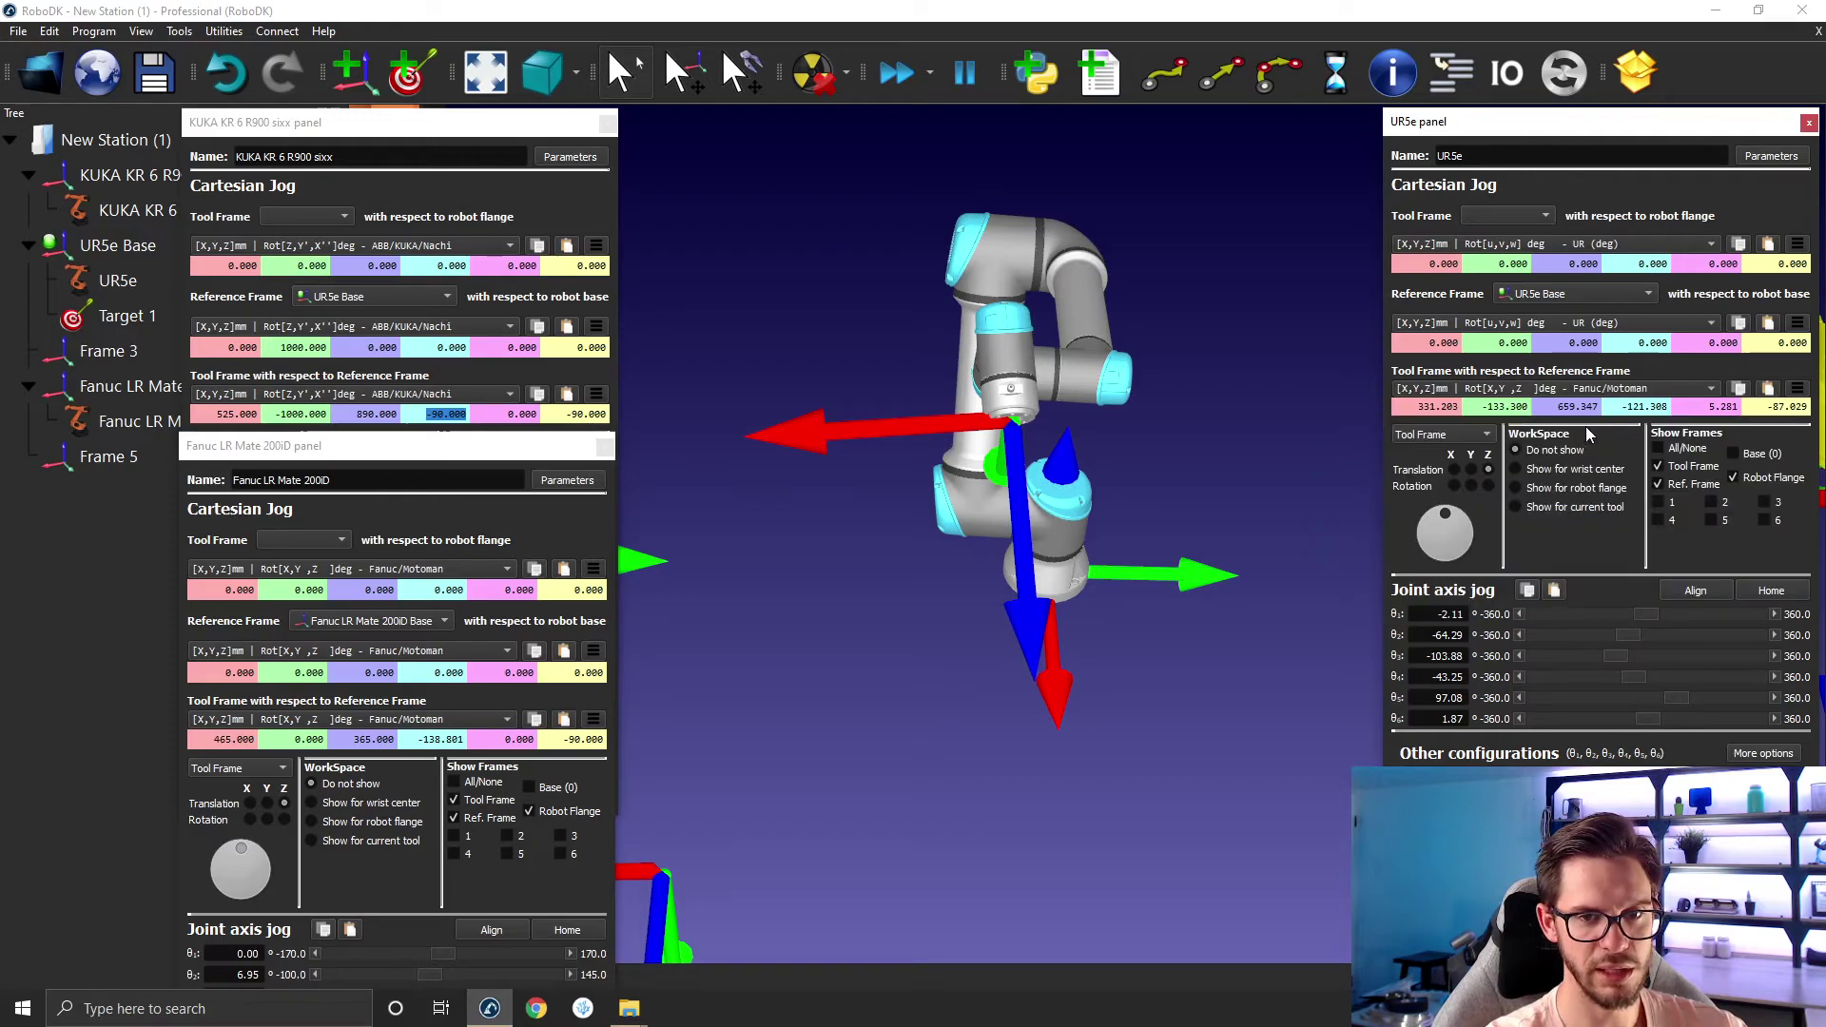
pyautogui.click(1560, 390)
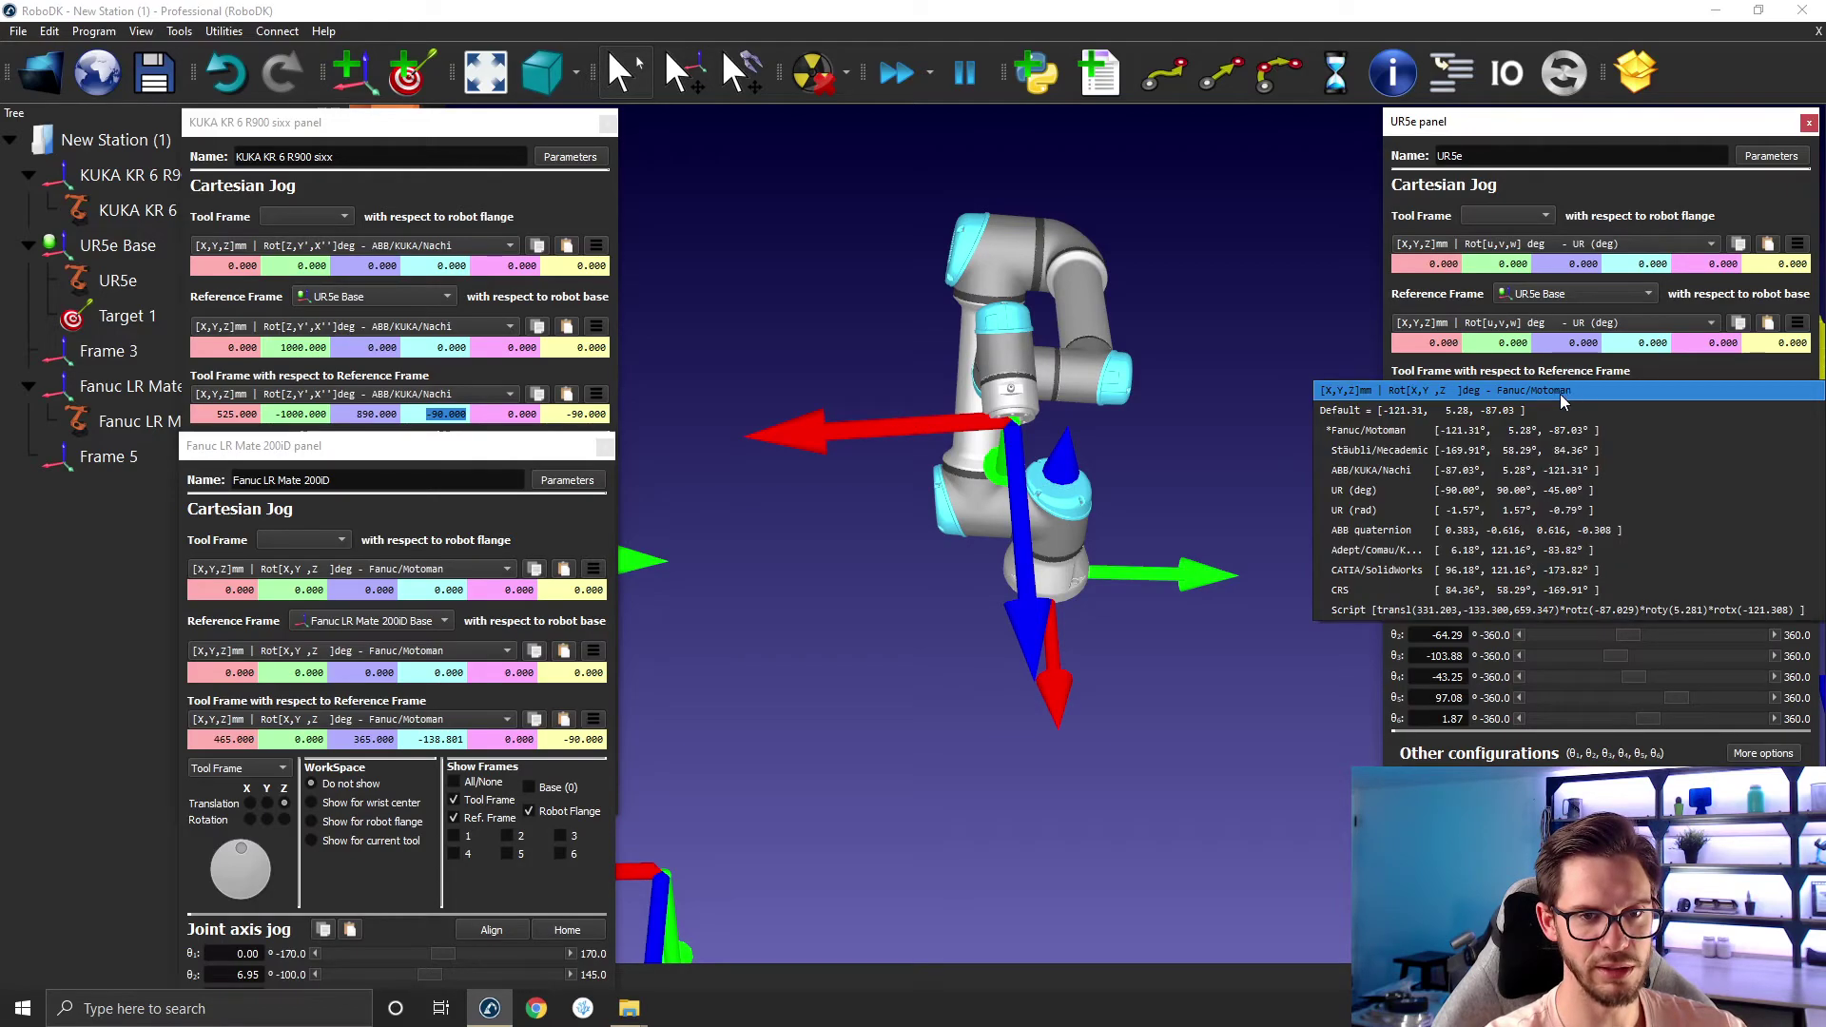
pyautogui.click(1497, 491)
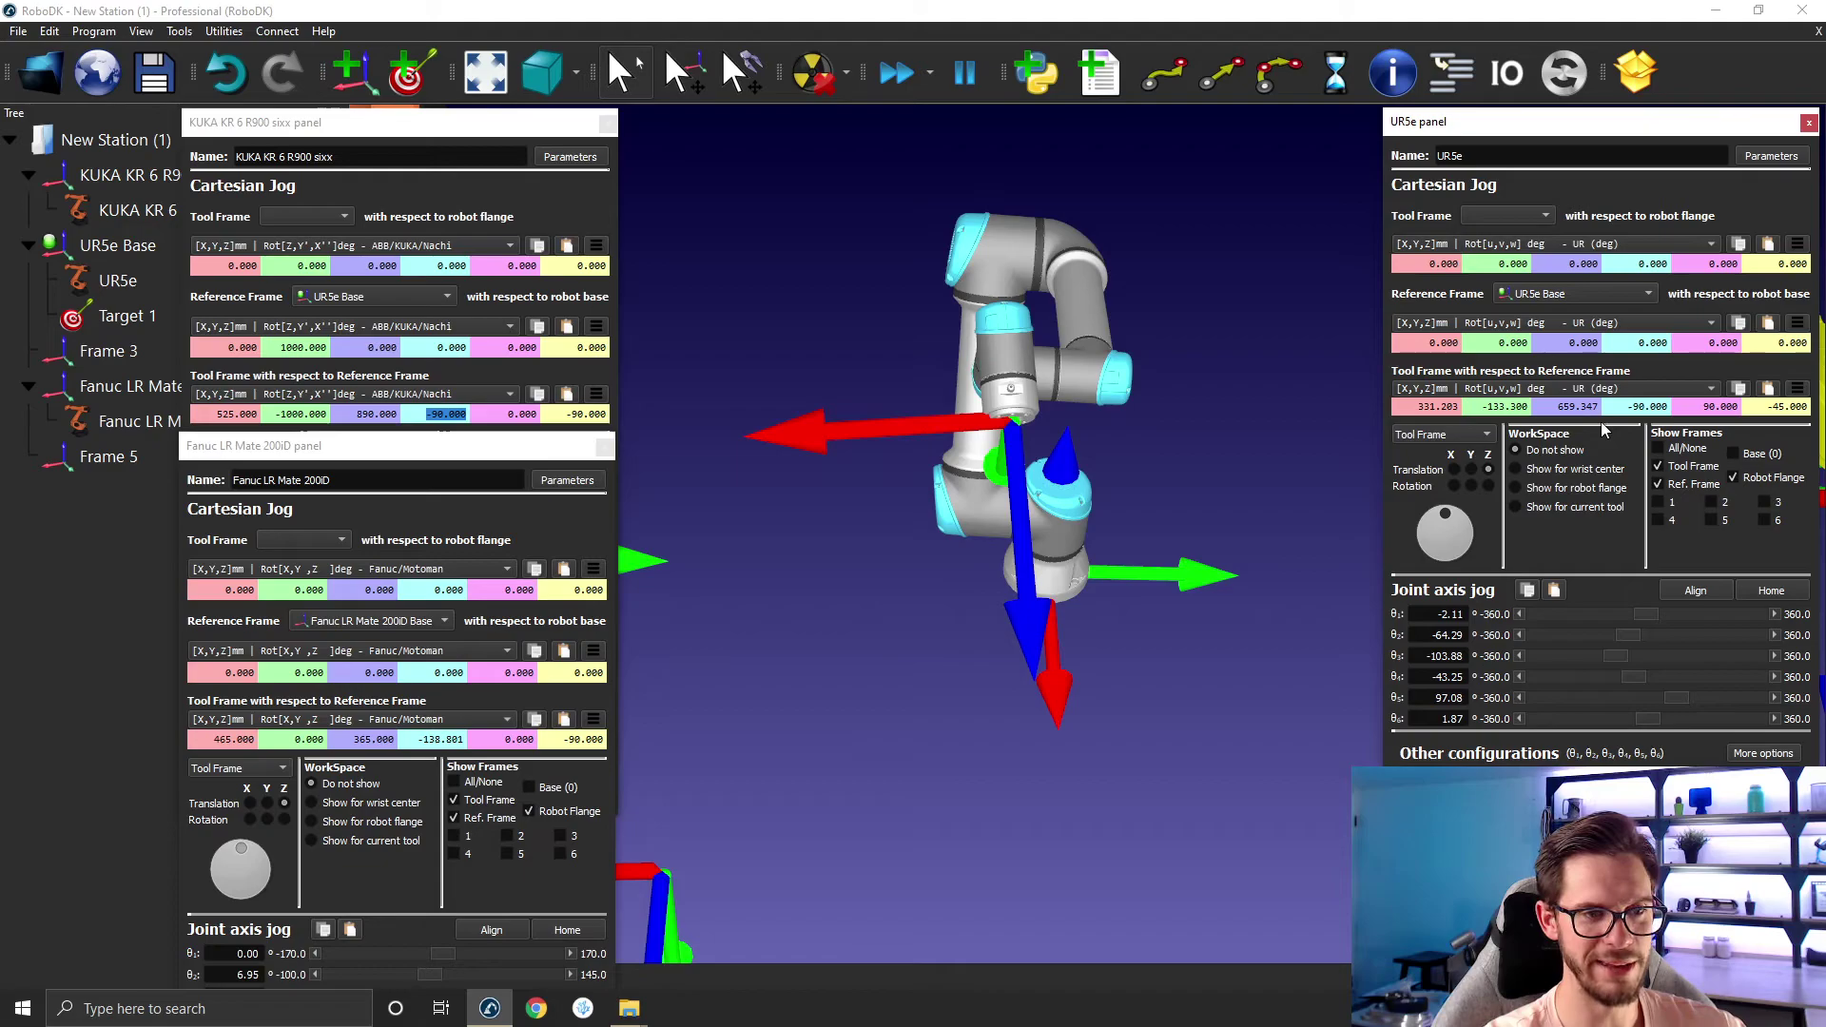
pyautogui.rightClick(1805, 410)
pyautogui.click(1786, 423)
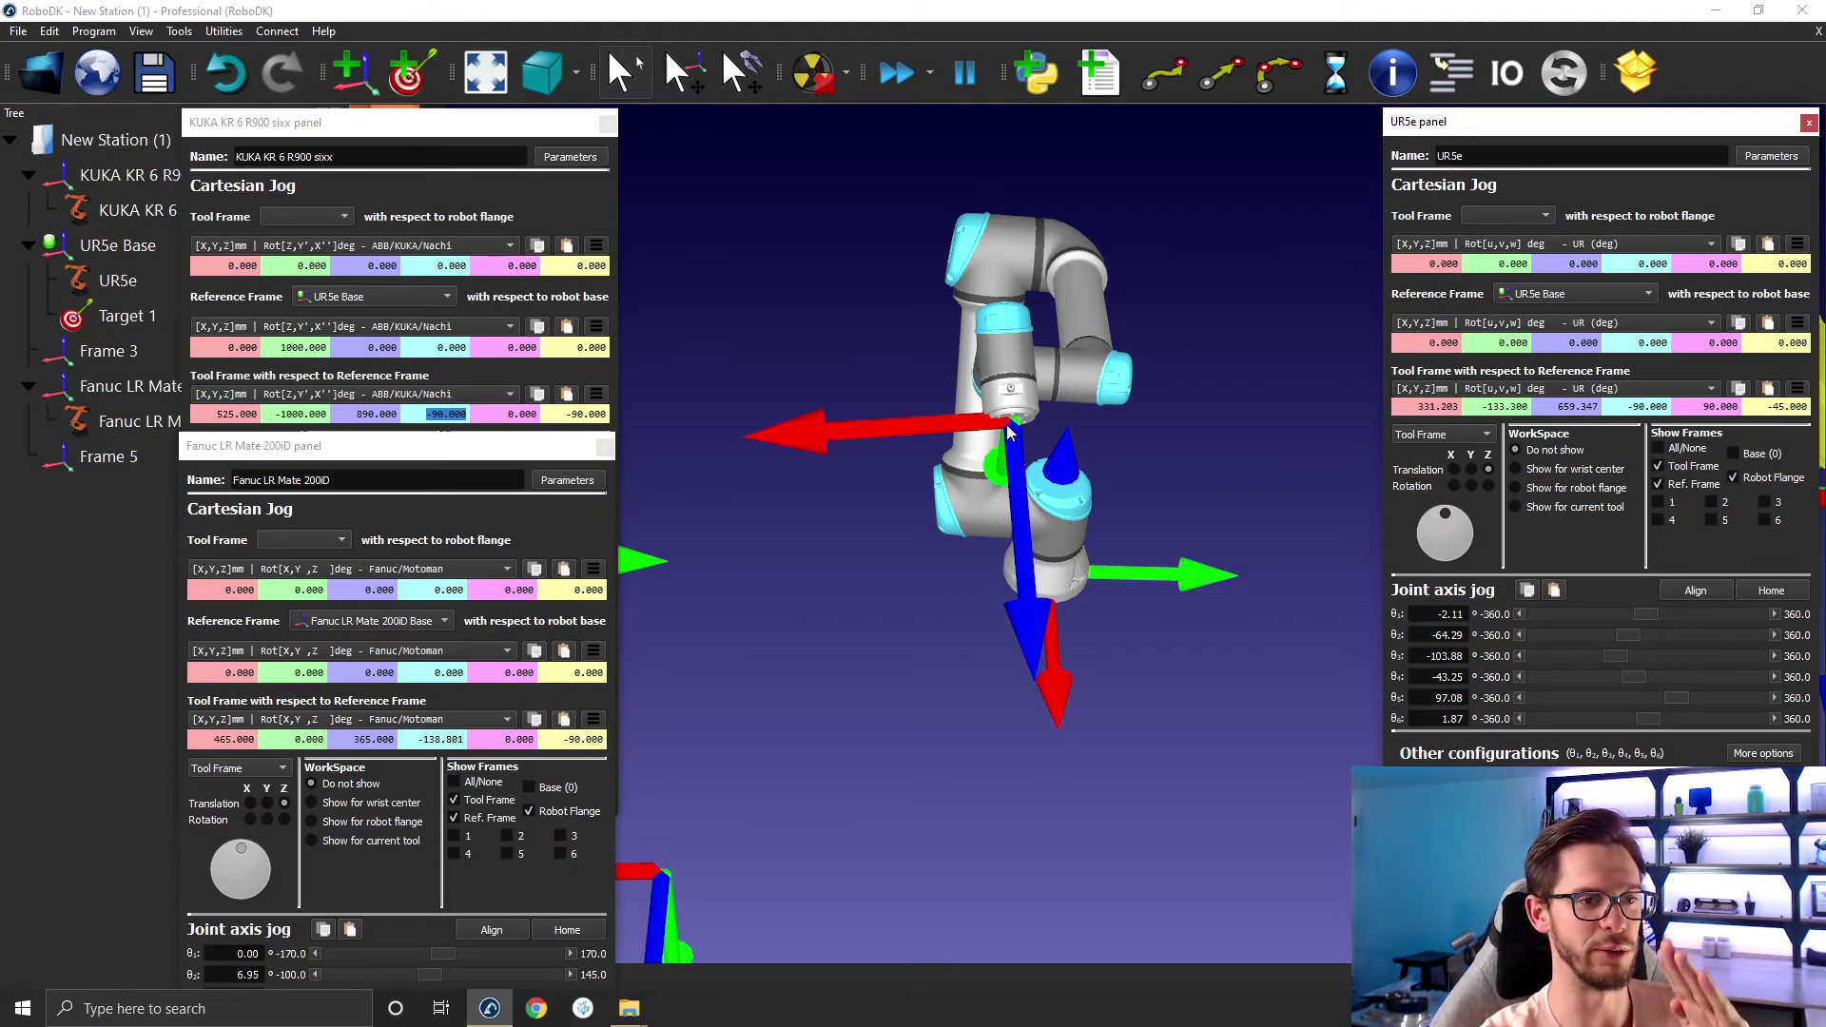
# Switch the UR5e tool pose to the ABB/KUKA/Nachi format and examine its three rotation values.
pyautogui.moveTo(1056, 476); pyautogui.dragTo(1031, 544)
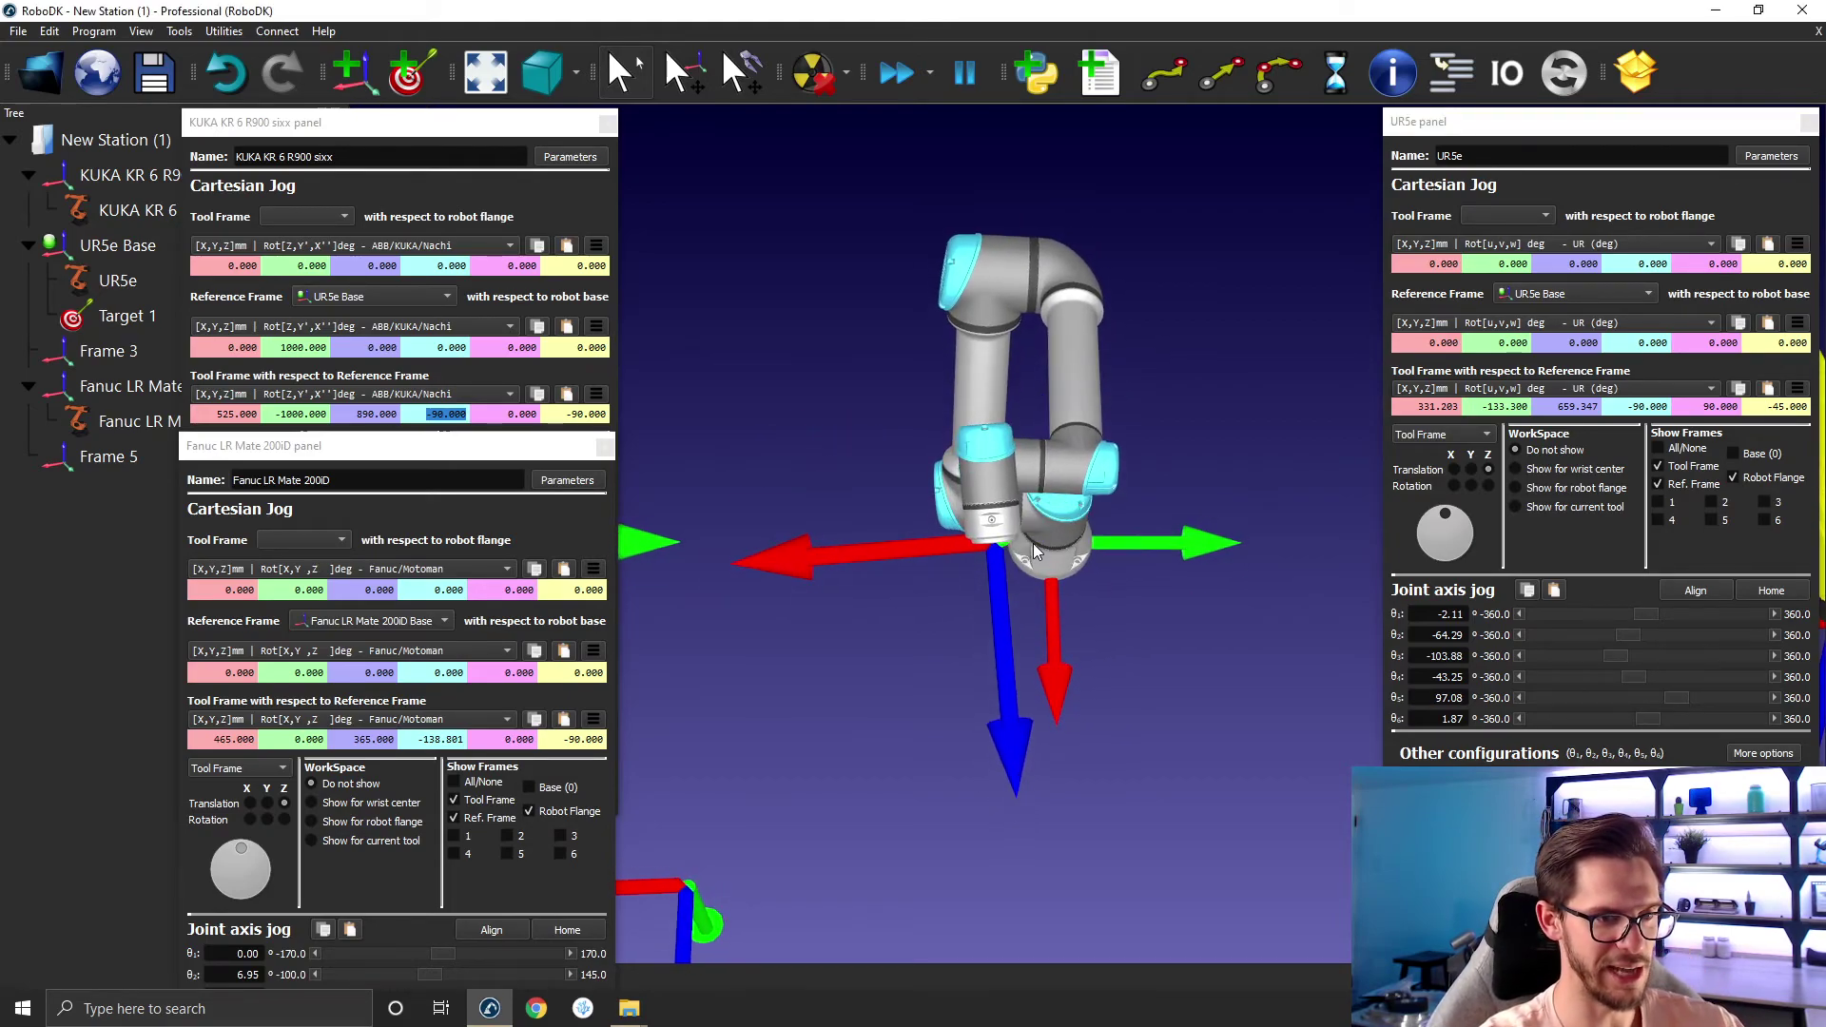
pyautogui.click(1546, 381)
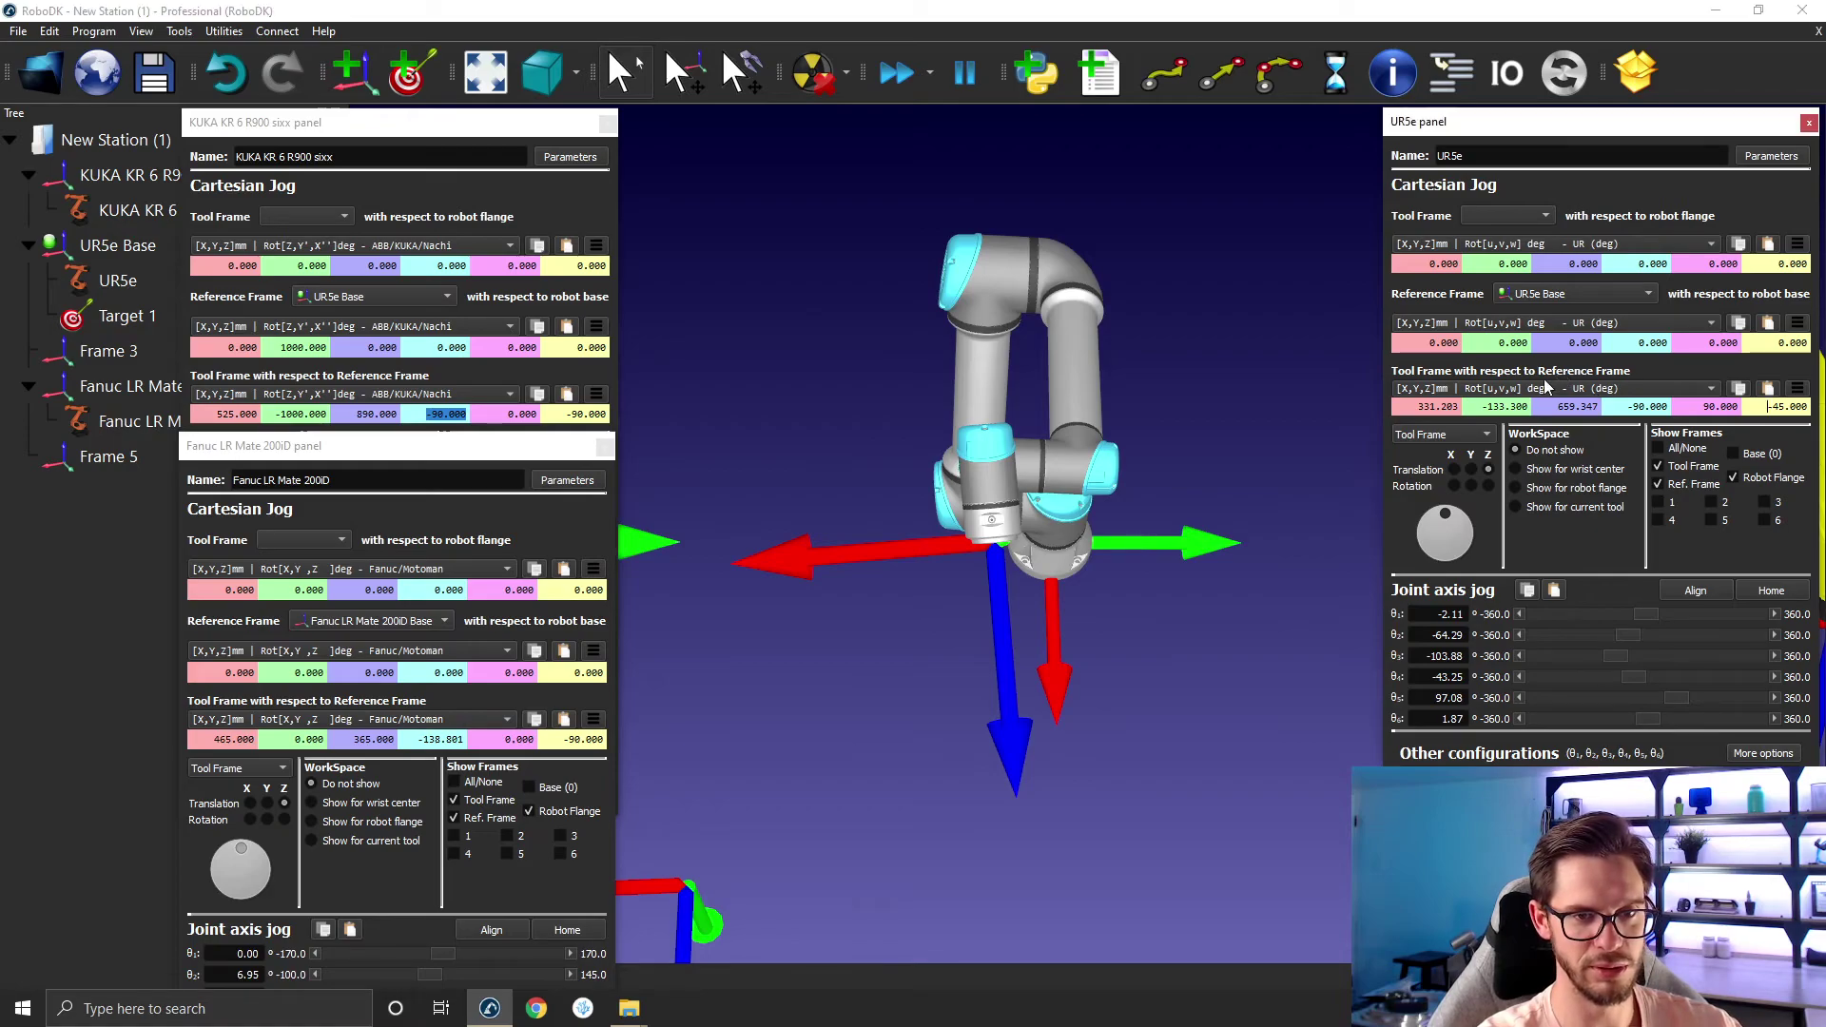
pyautogui.moveTo(1014, 565); pyautogui.dragTo(961, 575)
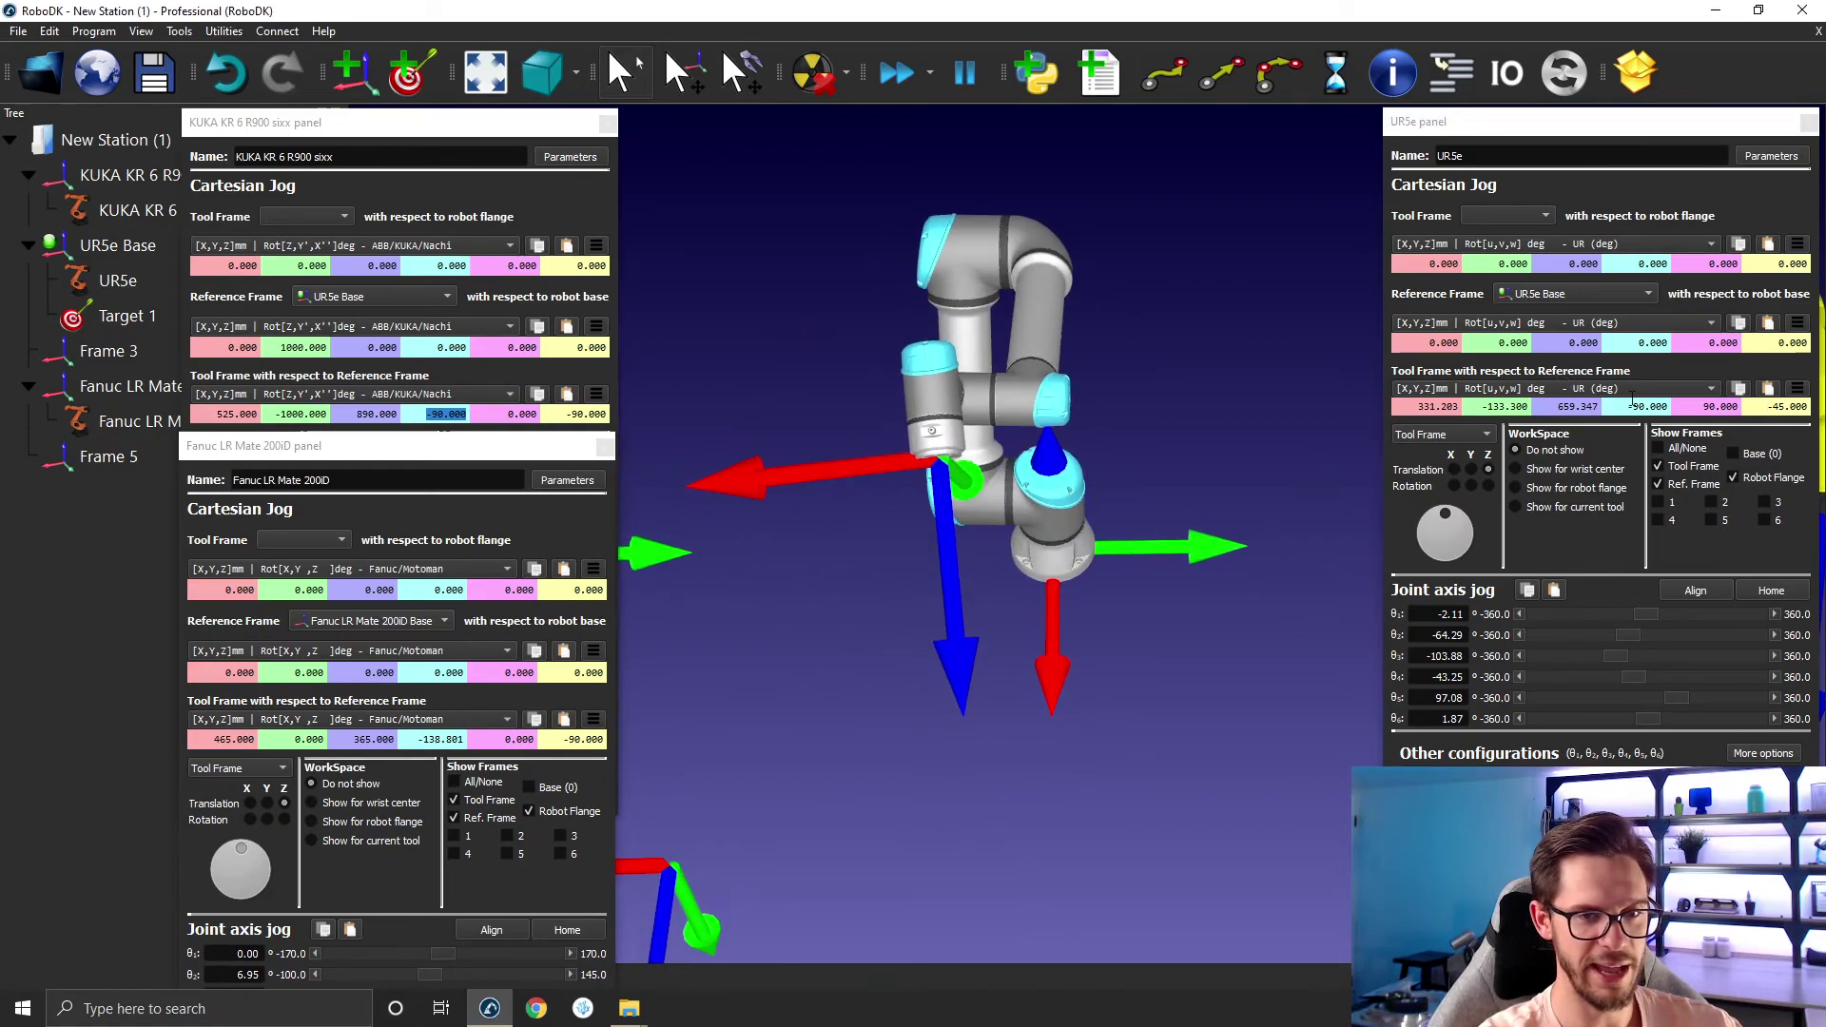
pyautogui.click(1583, 386)
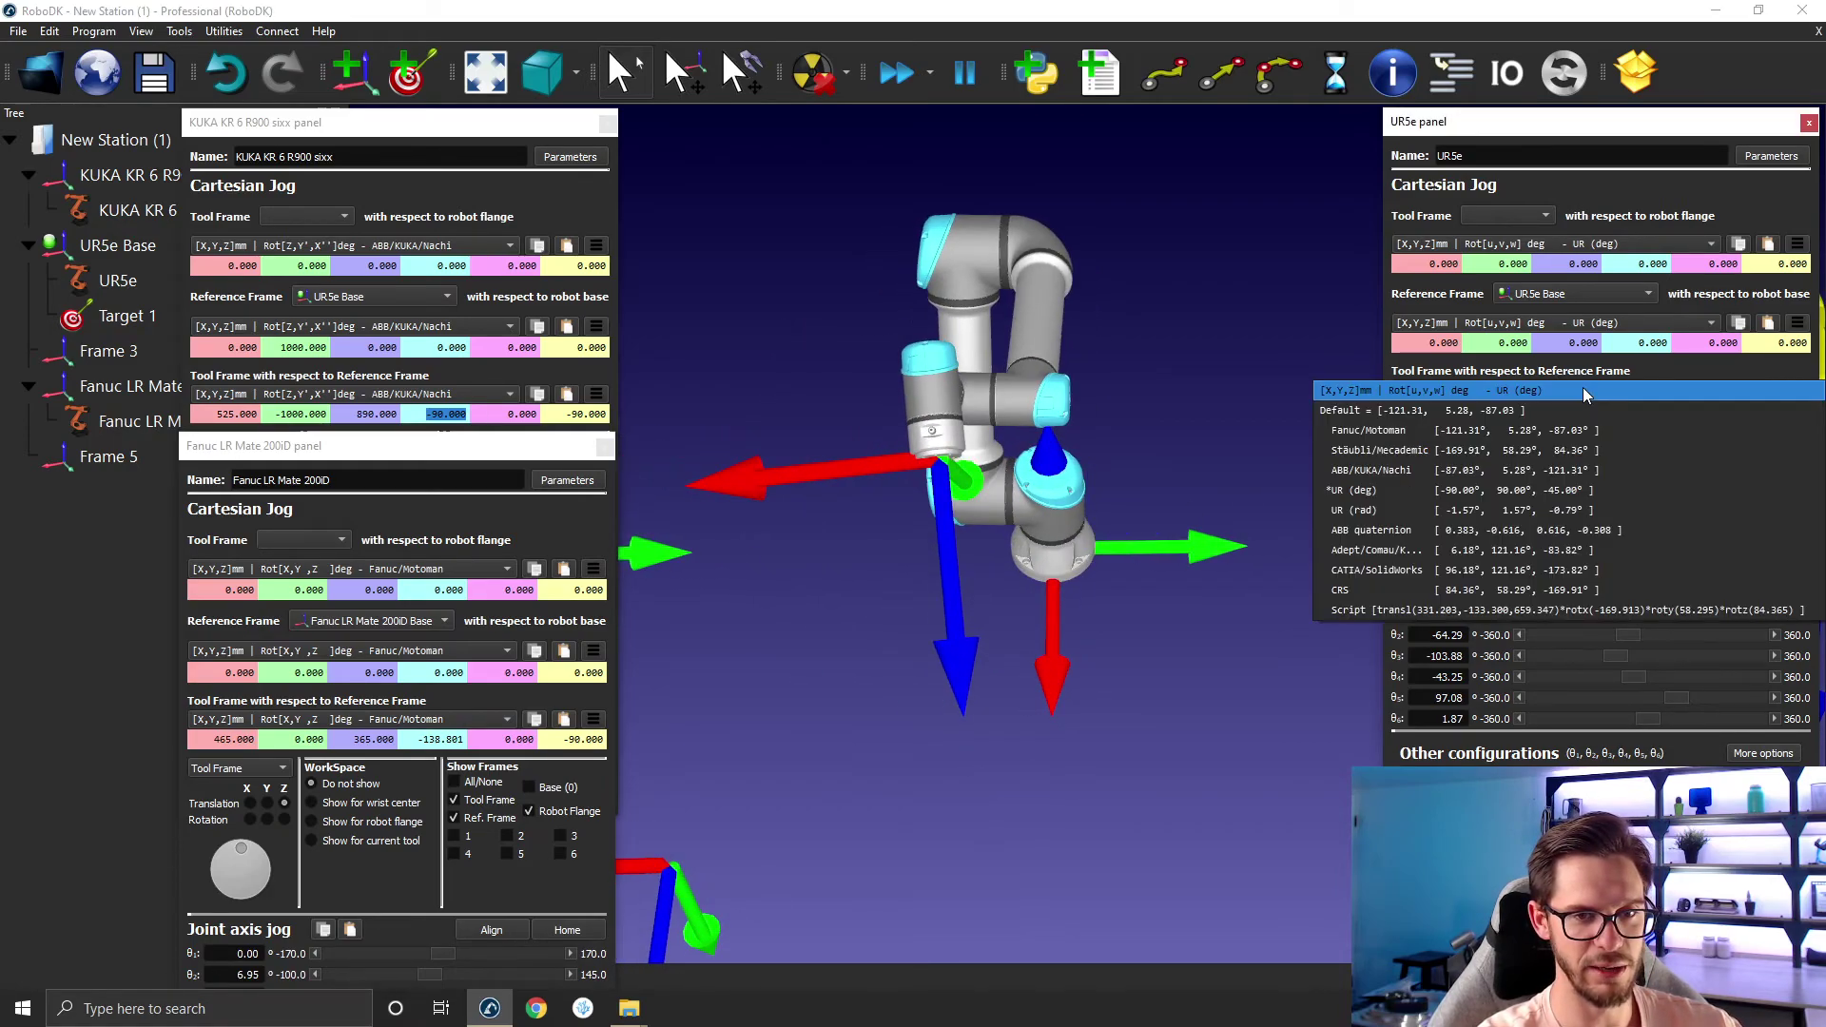
pyautogui.click(1442, 472)
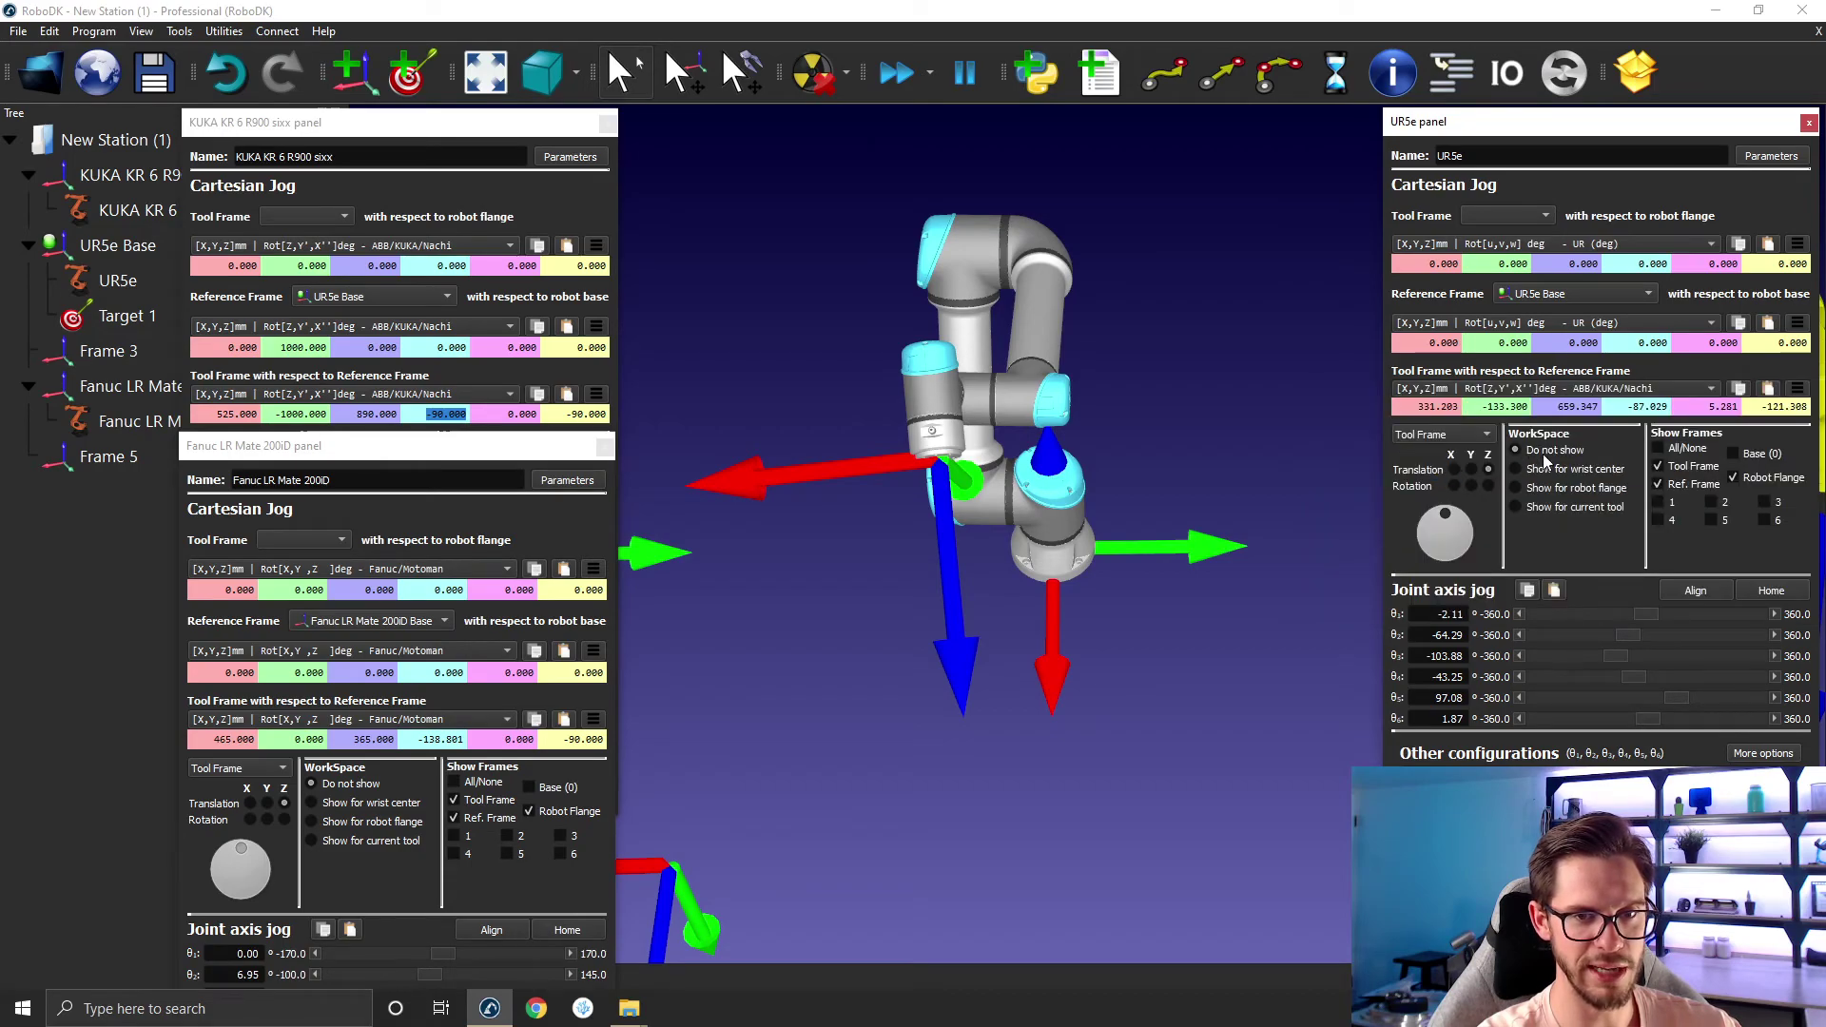
pyautogui.click(1616, 407)
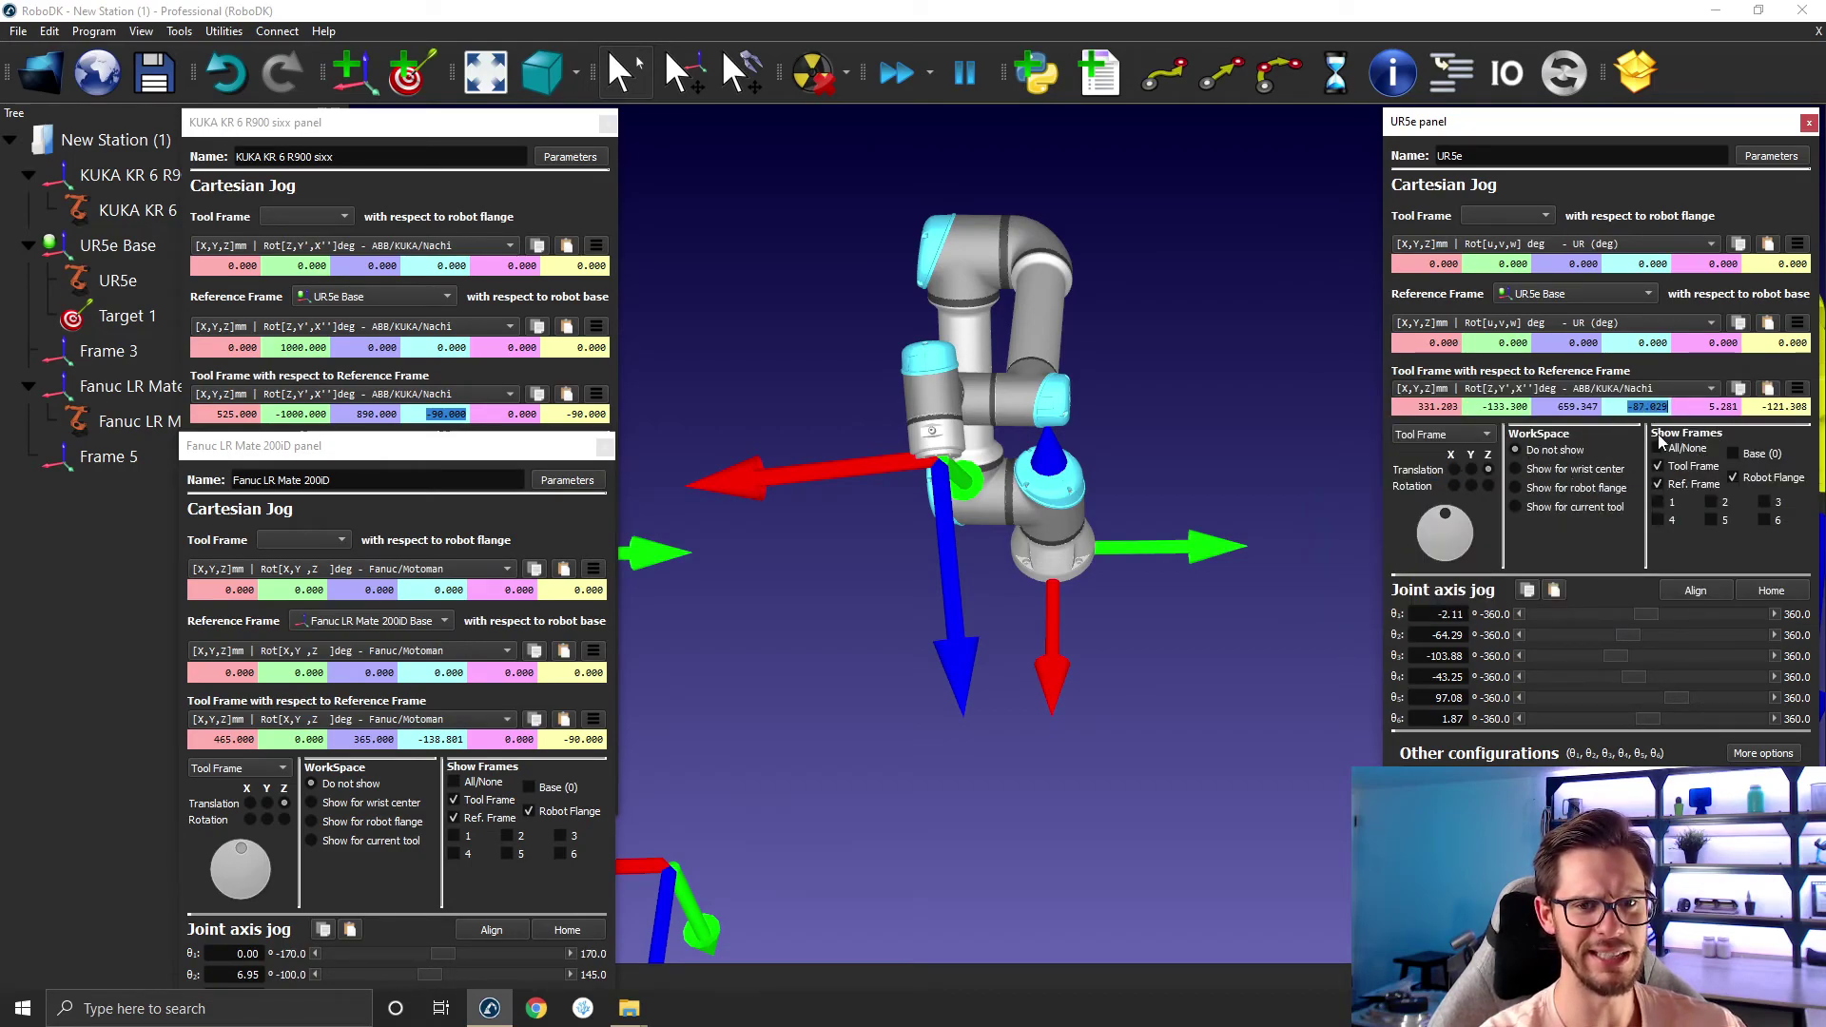
pyautogui.click(1723, 407)
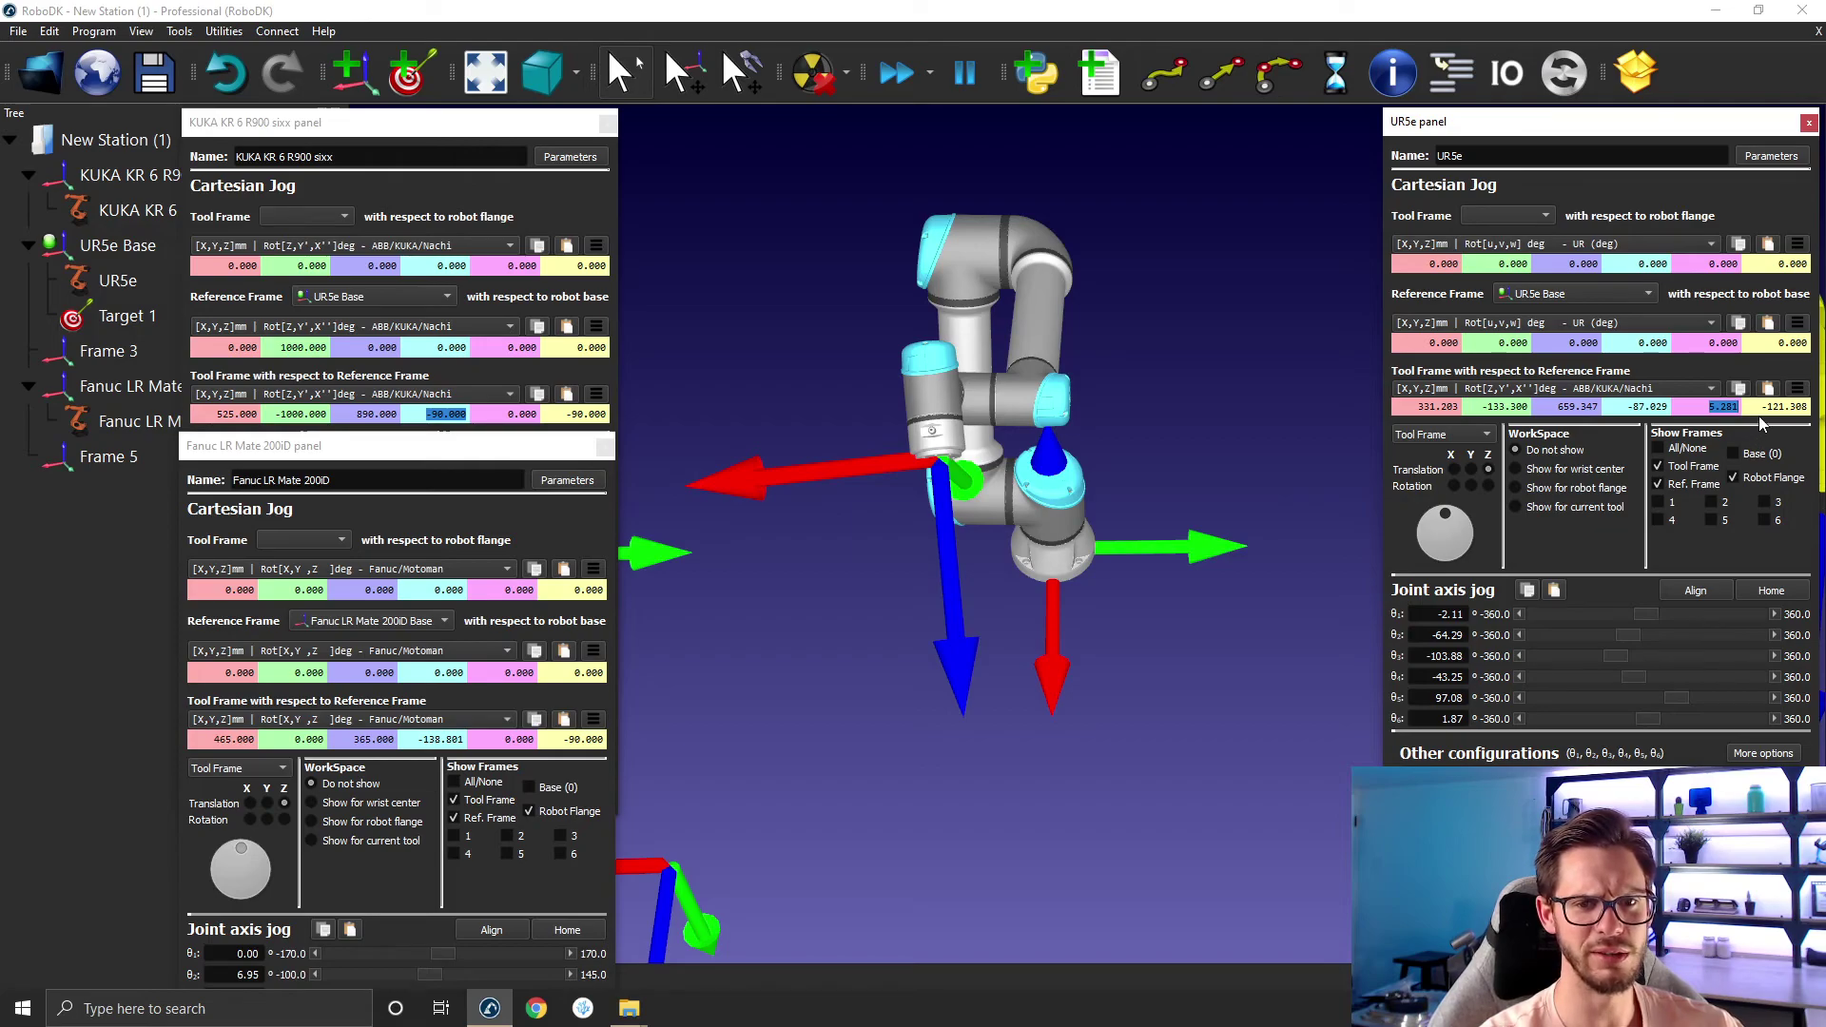
pyautogui.moveTo(1752, 406); pyautogui.dragTo(1806, 404)
# Set the UR5e tool's three rotation angles to -90, 0 and -125 in the ABB/KUKA/Nachi format.
pyautogui.click(1627, 407)
pyautogui.doubleClick(1627, 407)
pyautogui.write('-90')
pyautogui.press('Return')
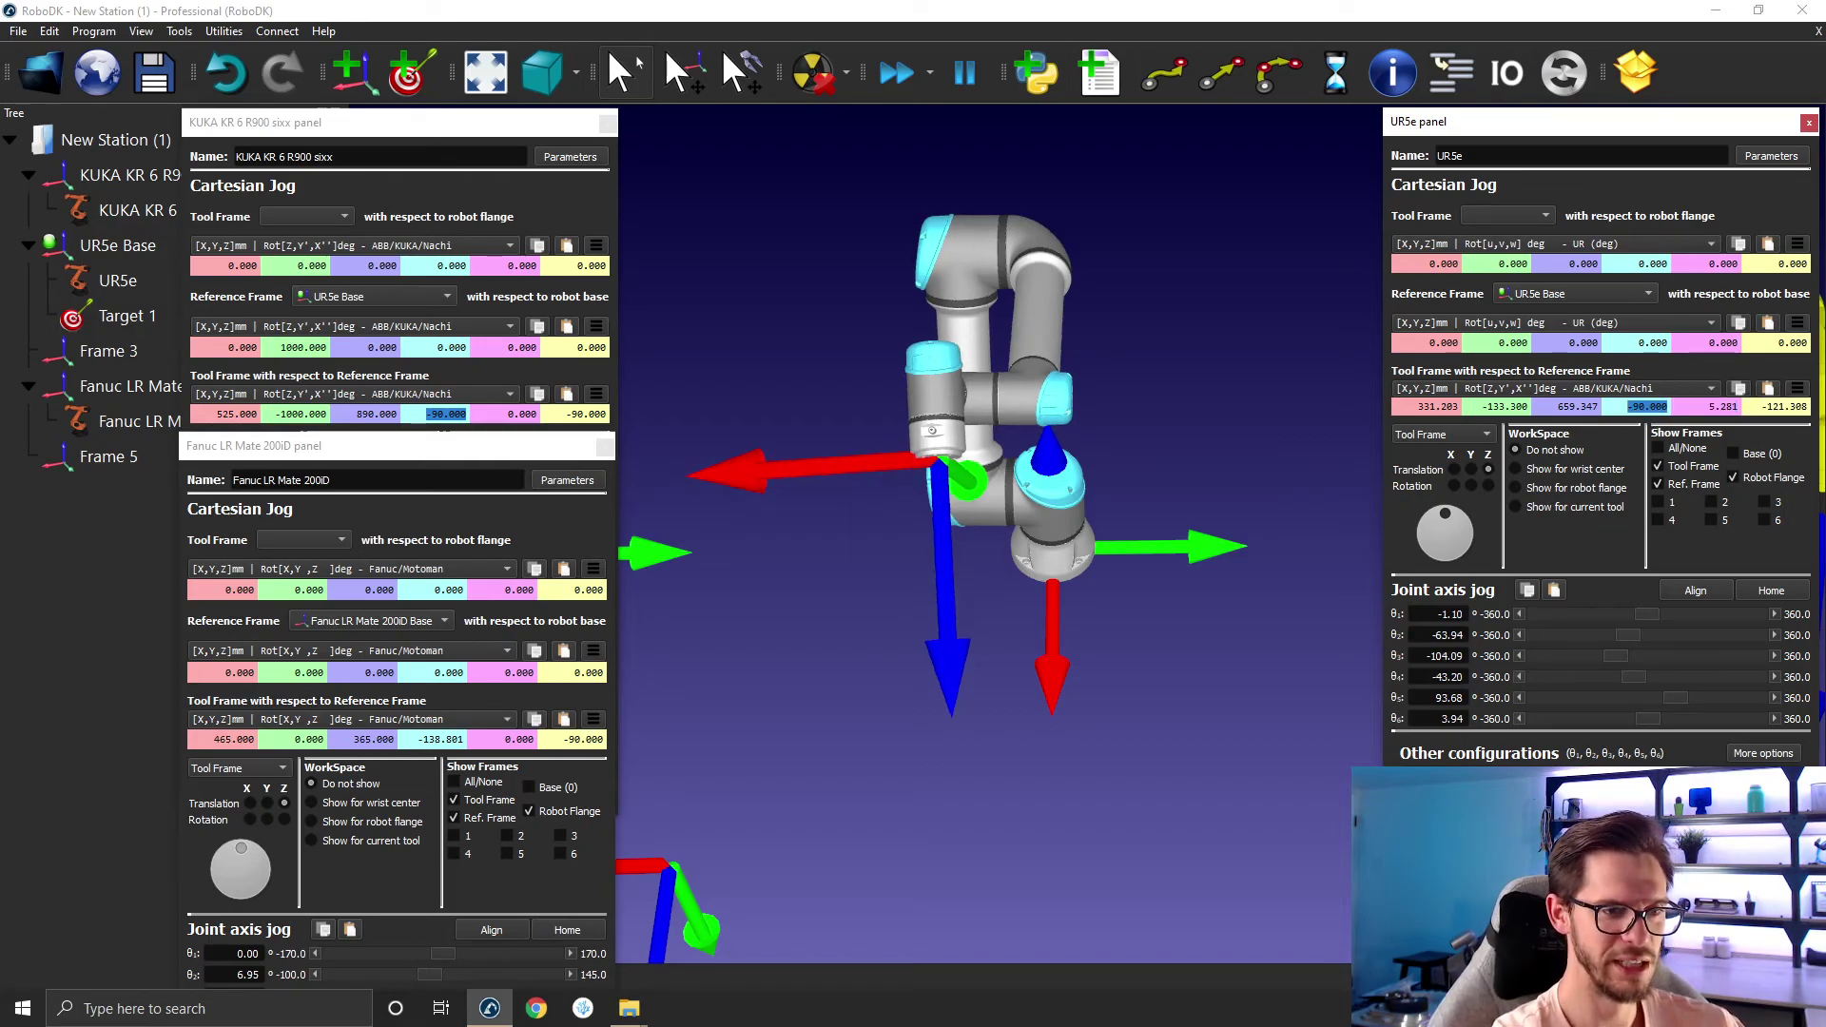
pyautogui.doubleClick(1723, 407)
pyautogui.write('0')
pyautogui.press('Return')
pyautogui.doubleClick(1784, 407)
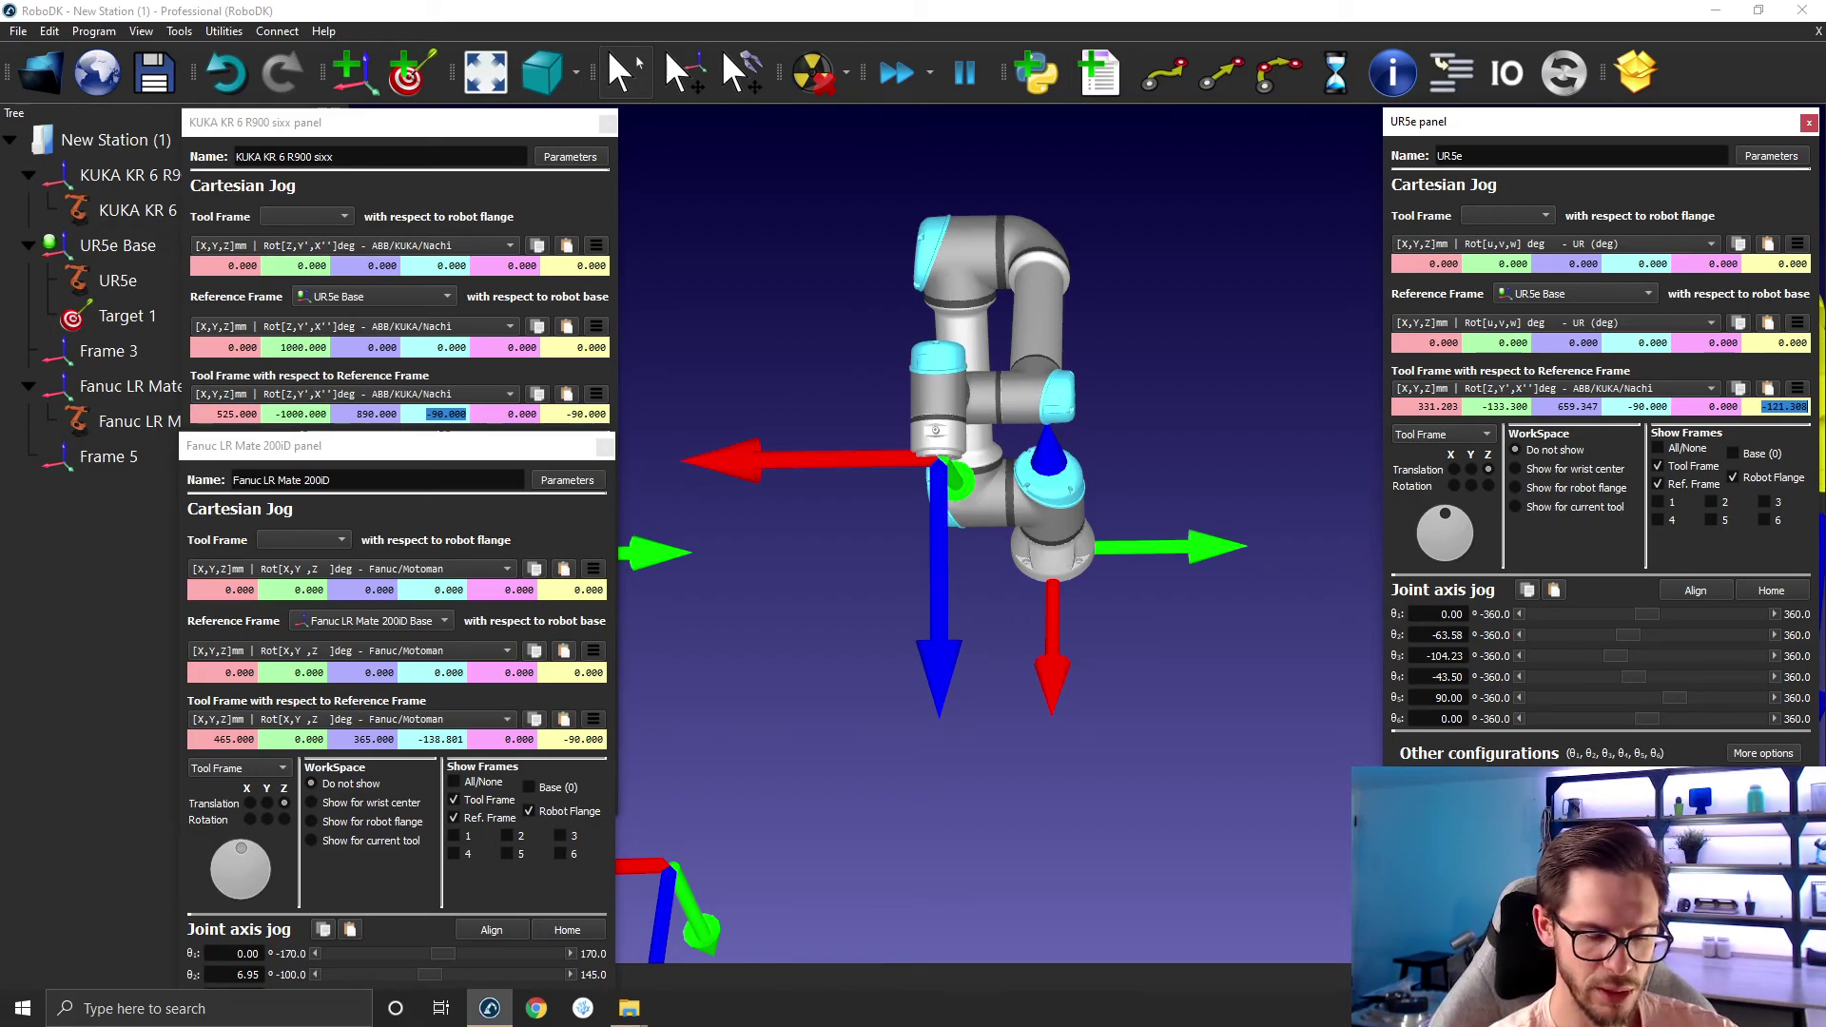
pyautogui.write('-')
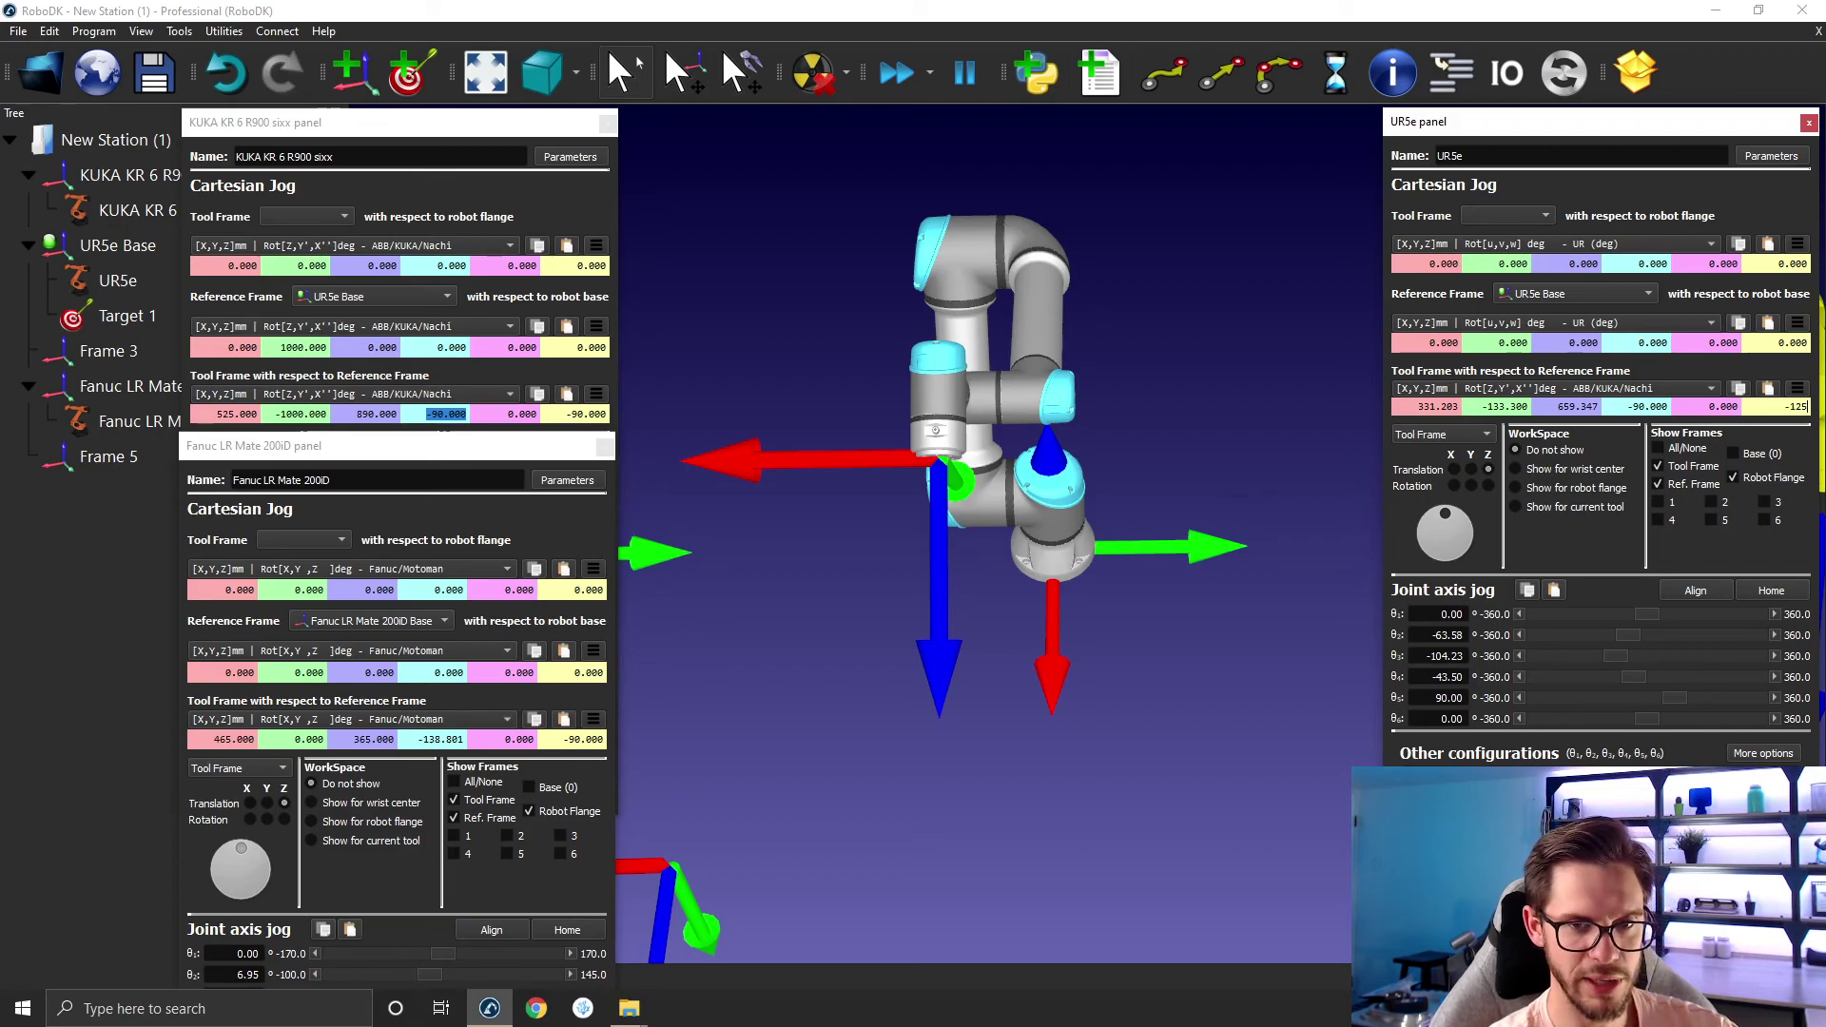
pyautogui.write('125')
pyautogui.press('Return')
# Switch the UR5e tool pose back to the UR (deg) format and view all three robots' tool frames together.
pyautogui.moveTo(1224, 607); pyautogui.dragTo(656, 324)
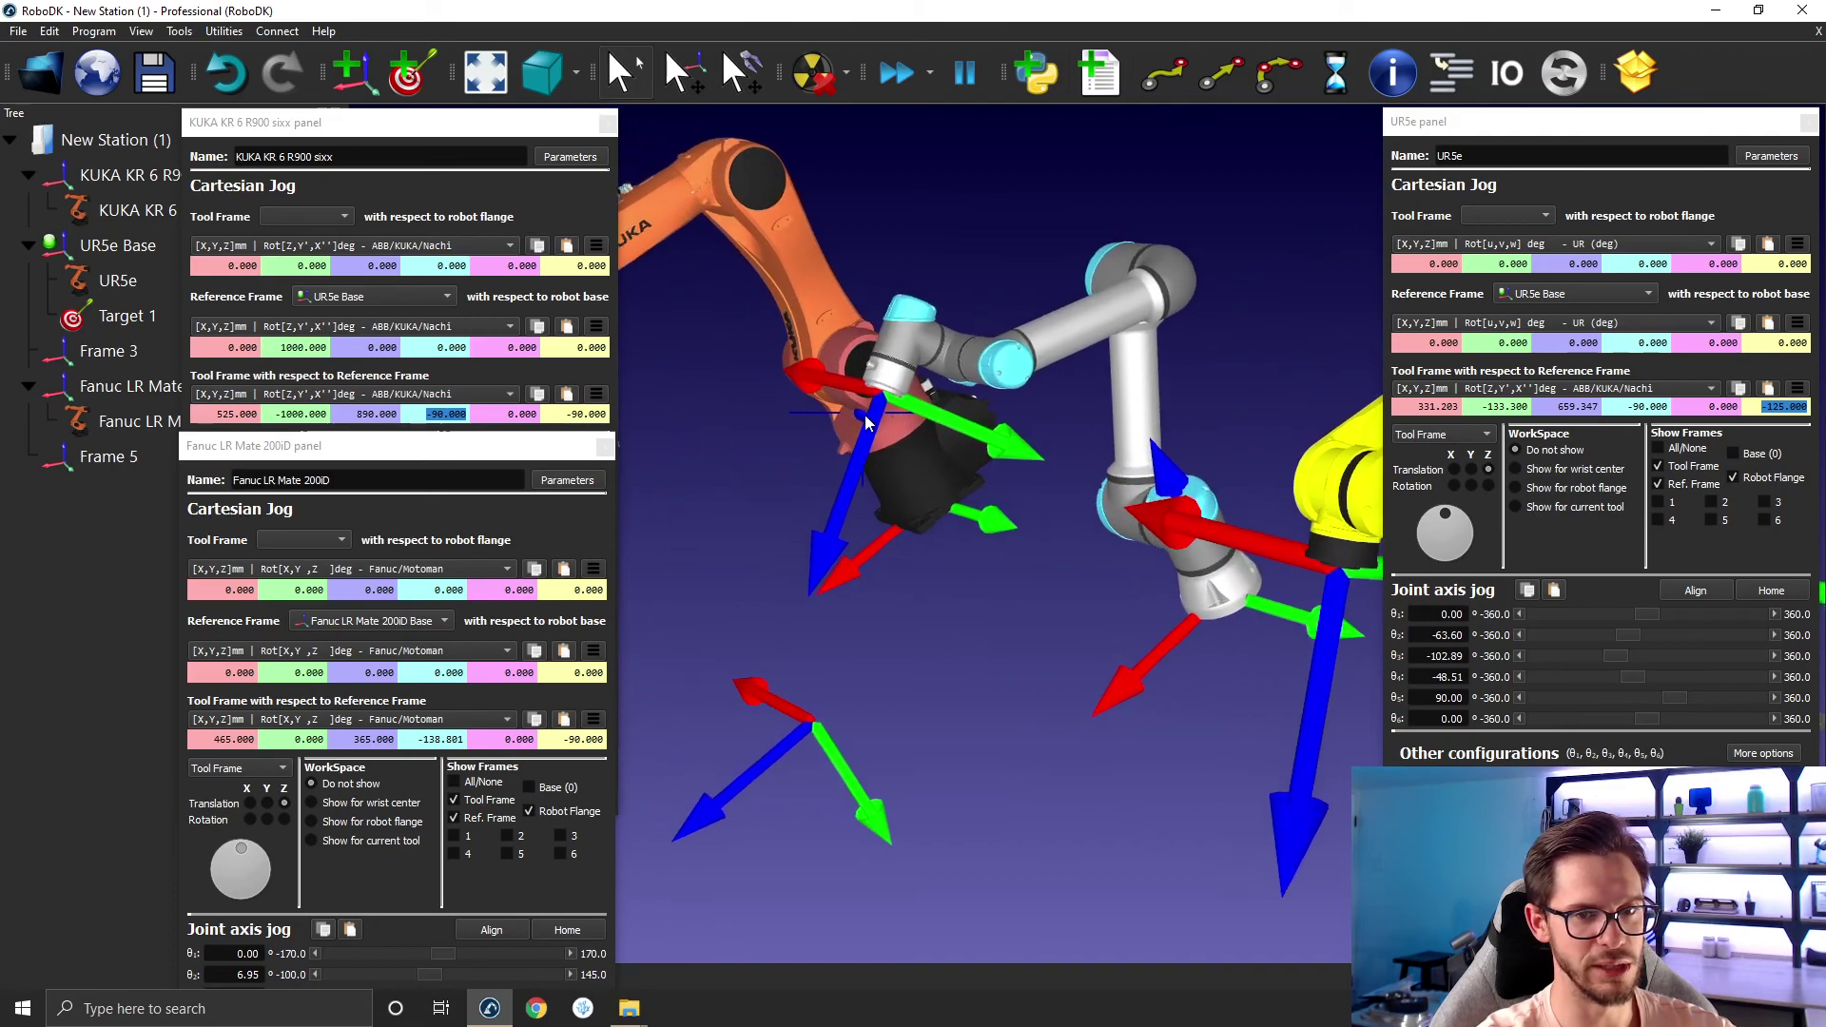
pyautogui.click(1674, 386)
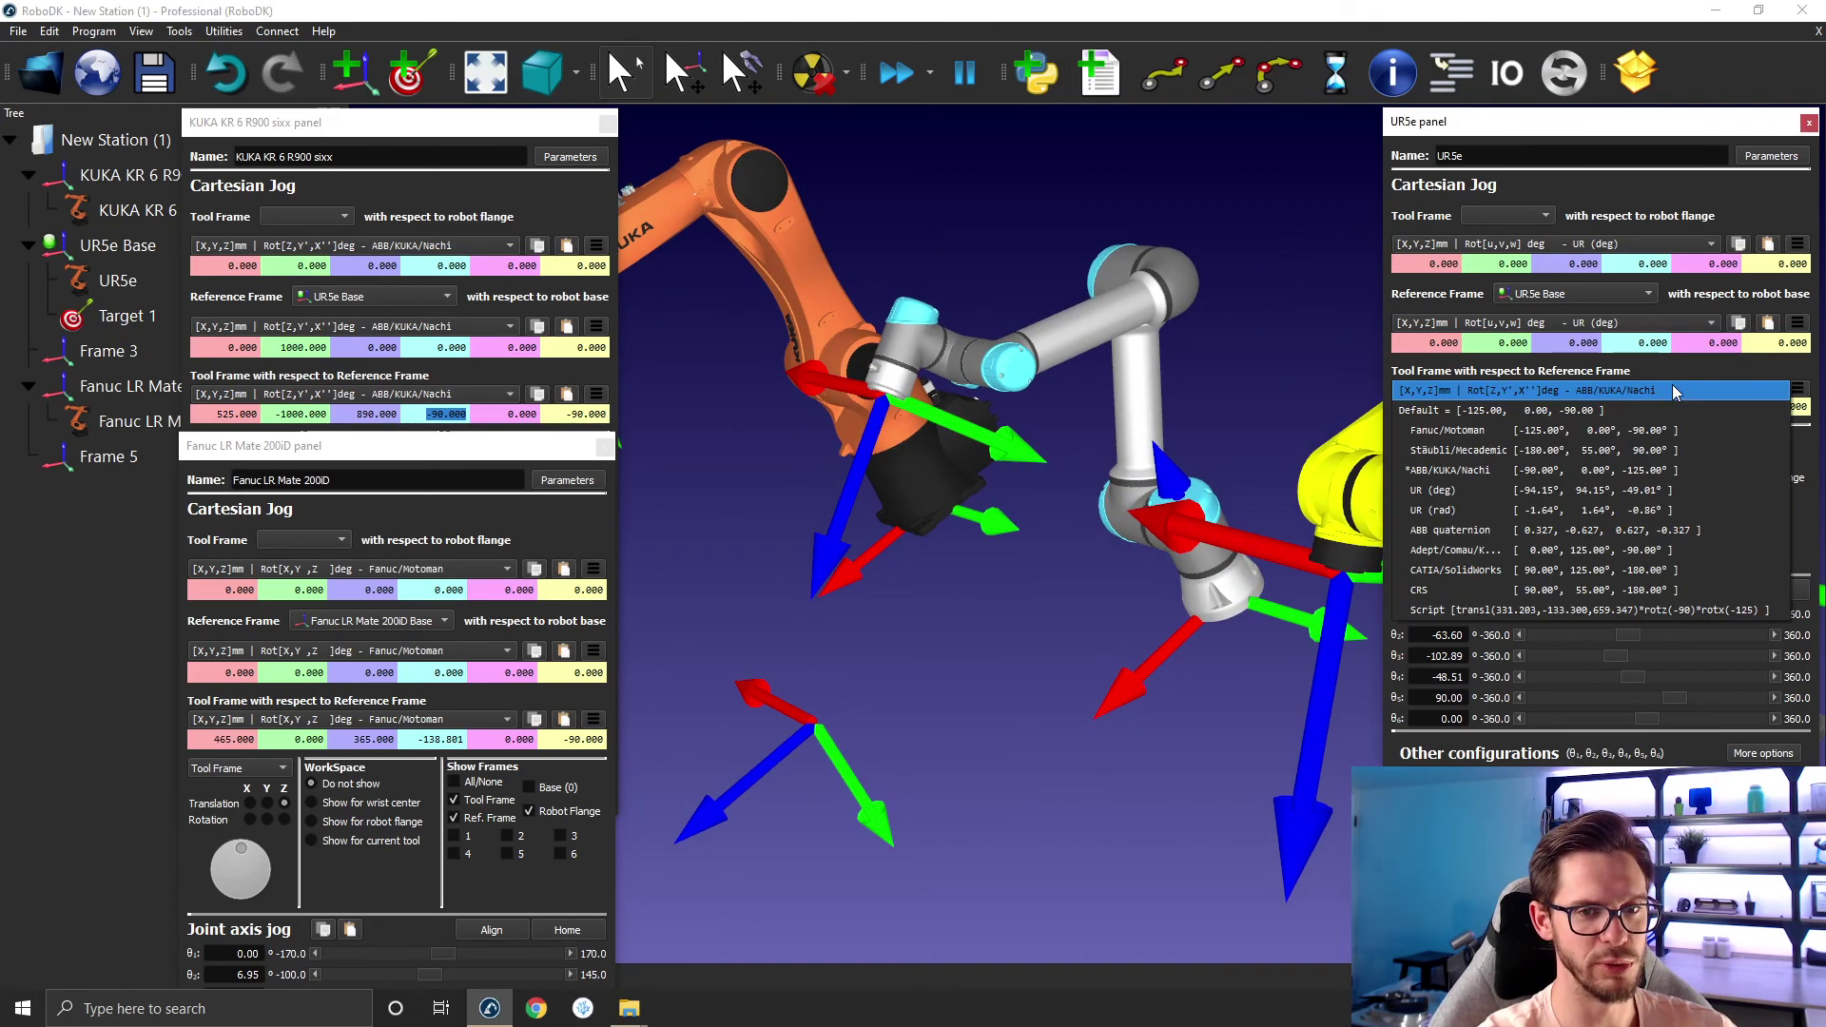
pyautogui.click(1617, 495)
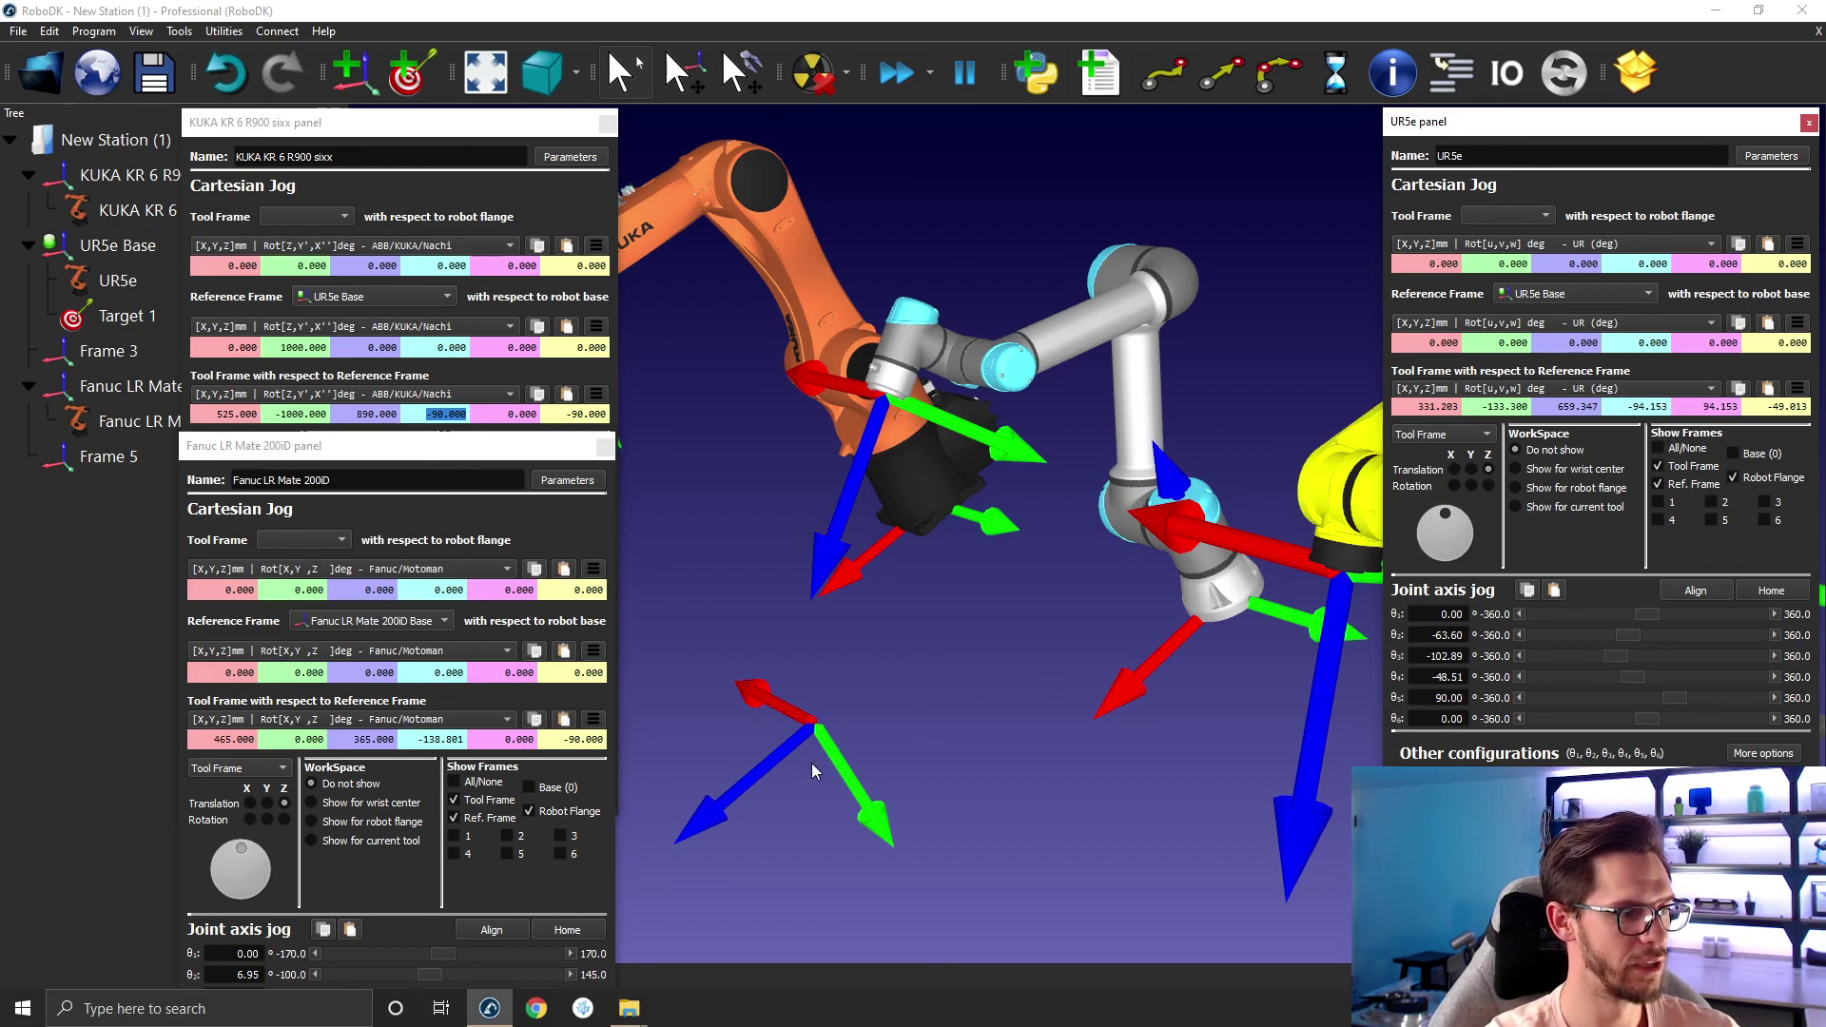
pyautogui.scroll(-3, 812, 763)
pyautogui.scroll(-2, 814, 762)
pyautogui.moveTo(818, 763); pyautogui.dragTo(970, 649)
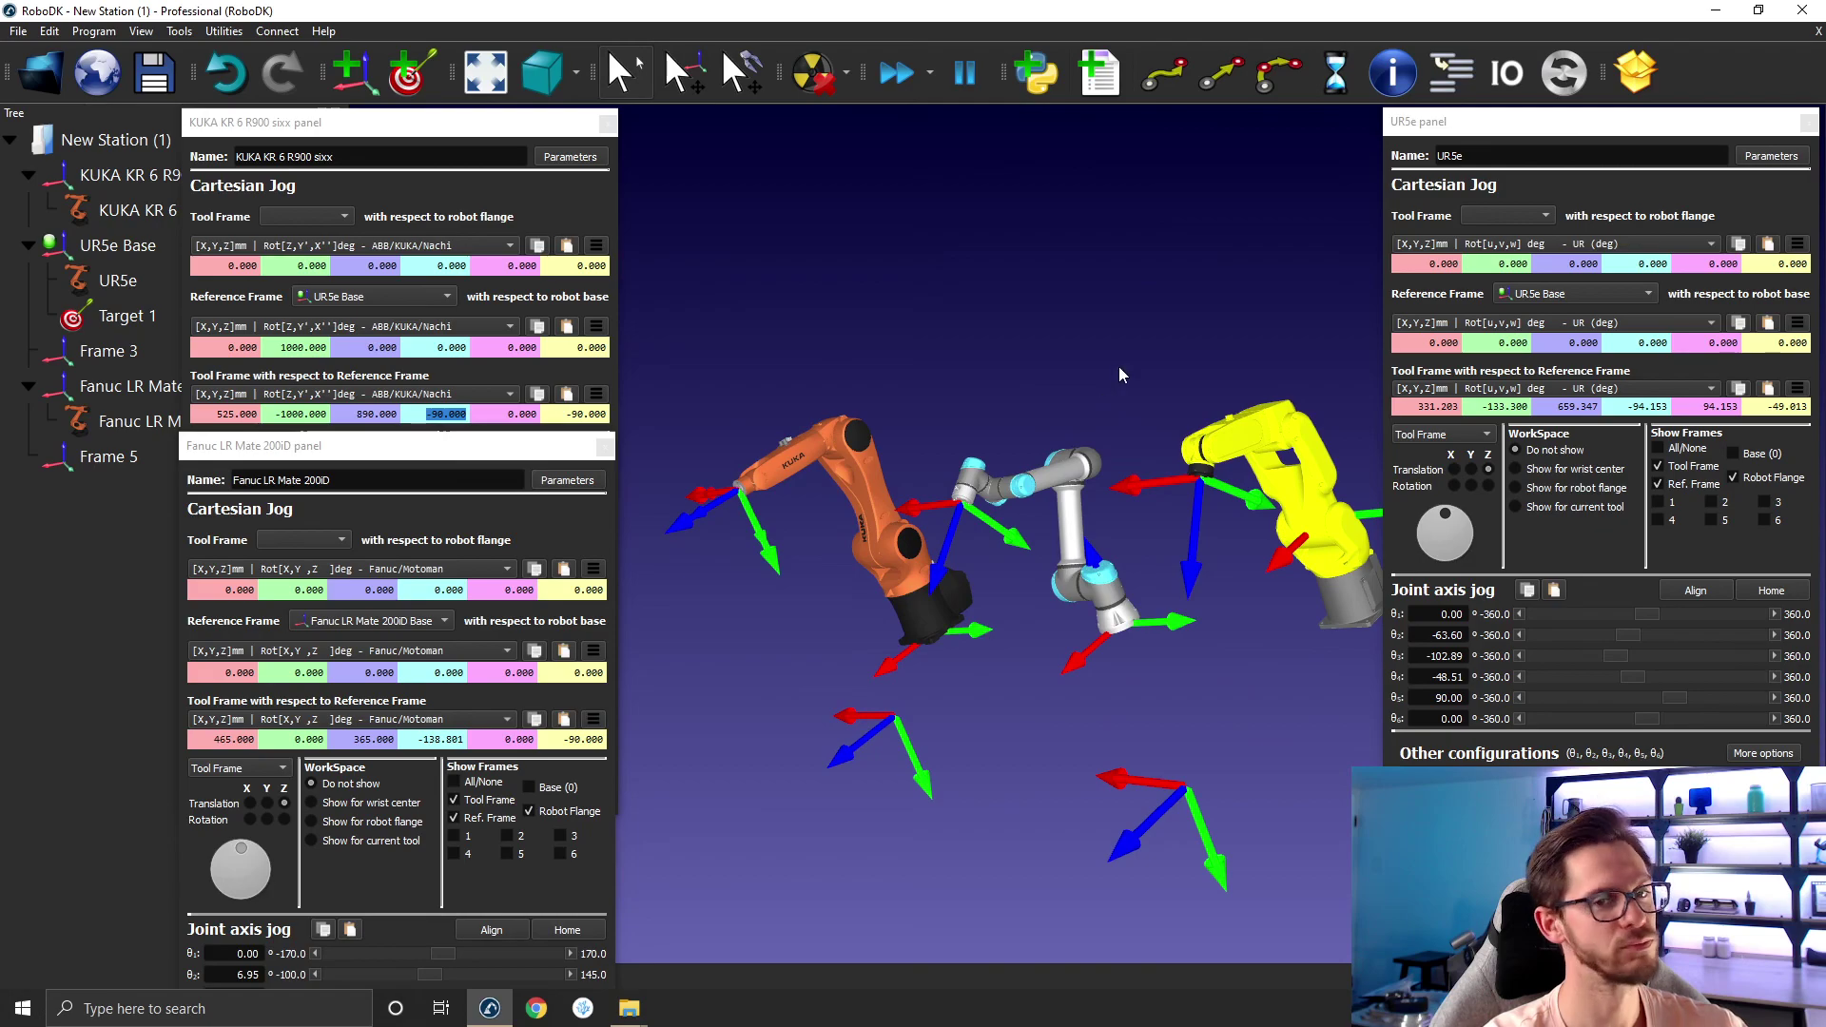